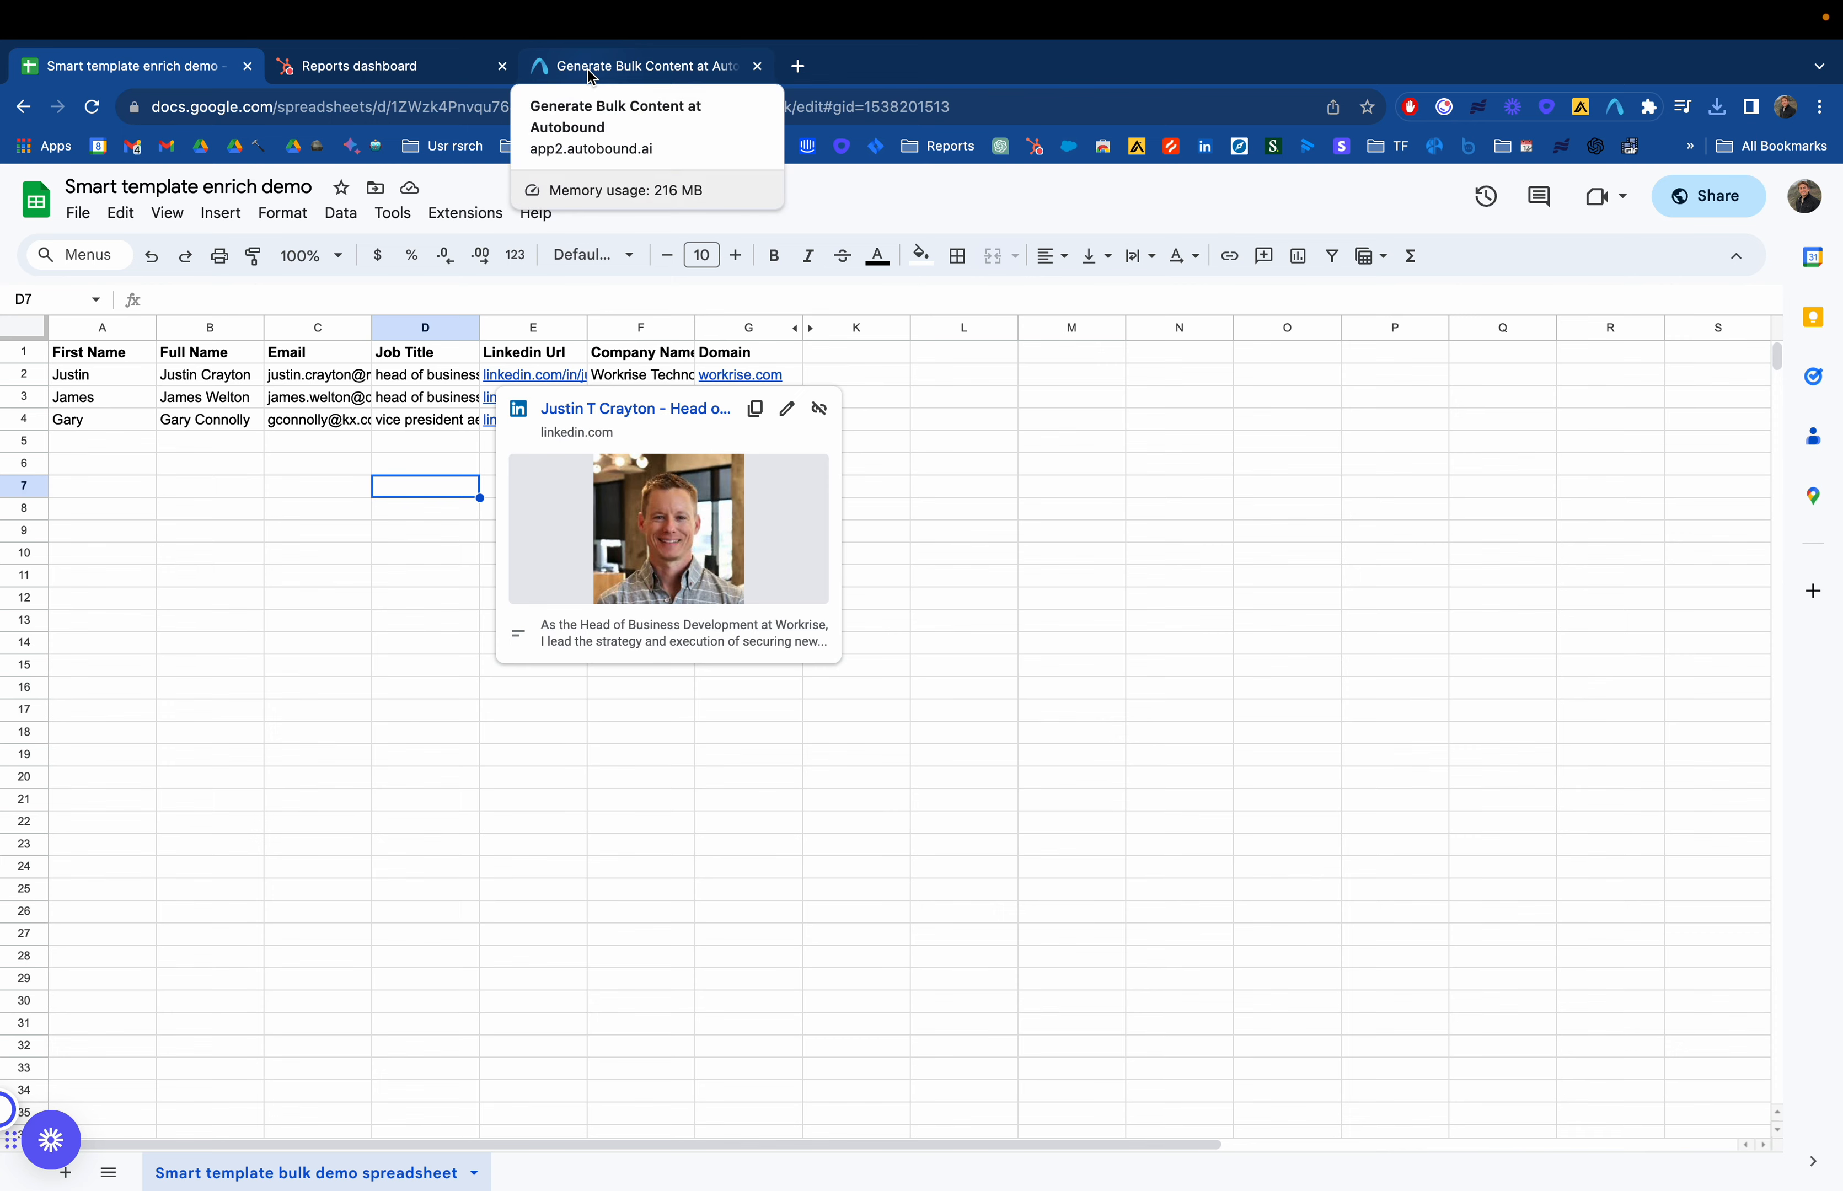
Switch to the bulk content generator and choose the Smart Template Personalizer content type
click(588, 69)
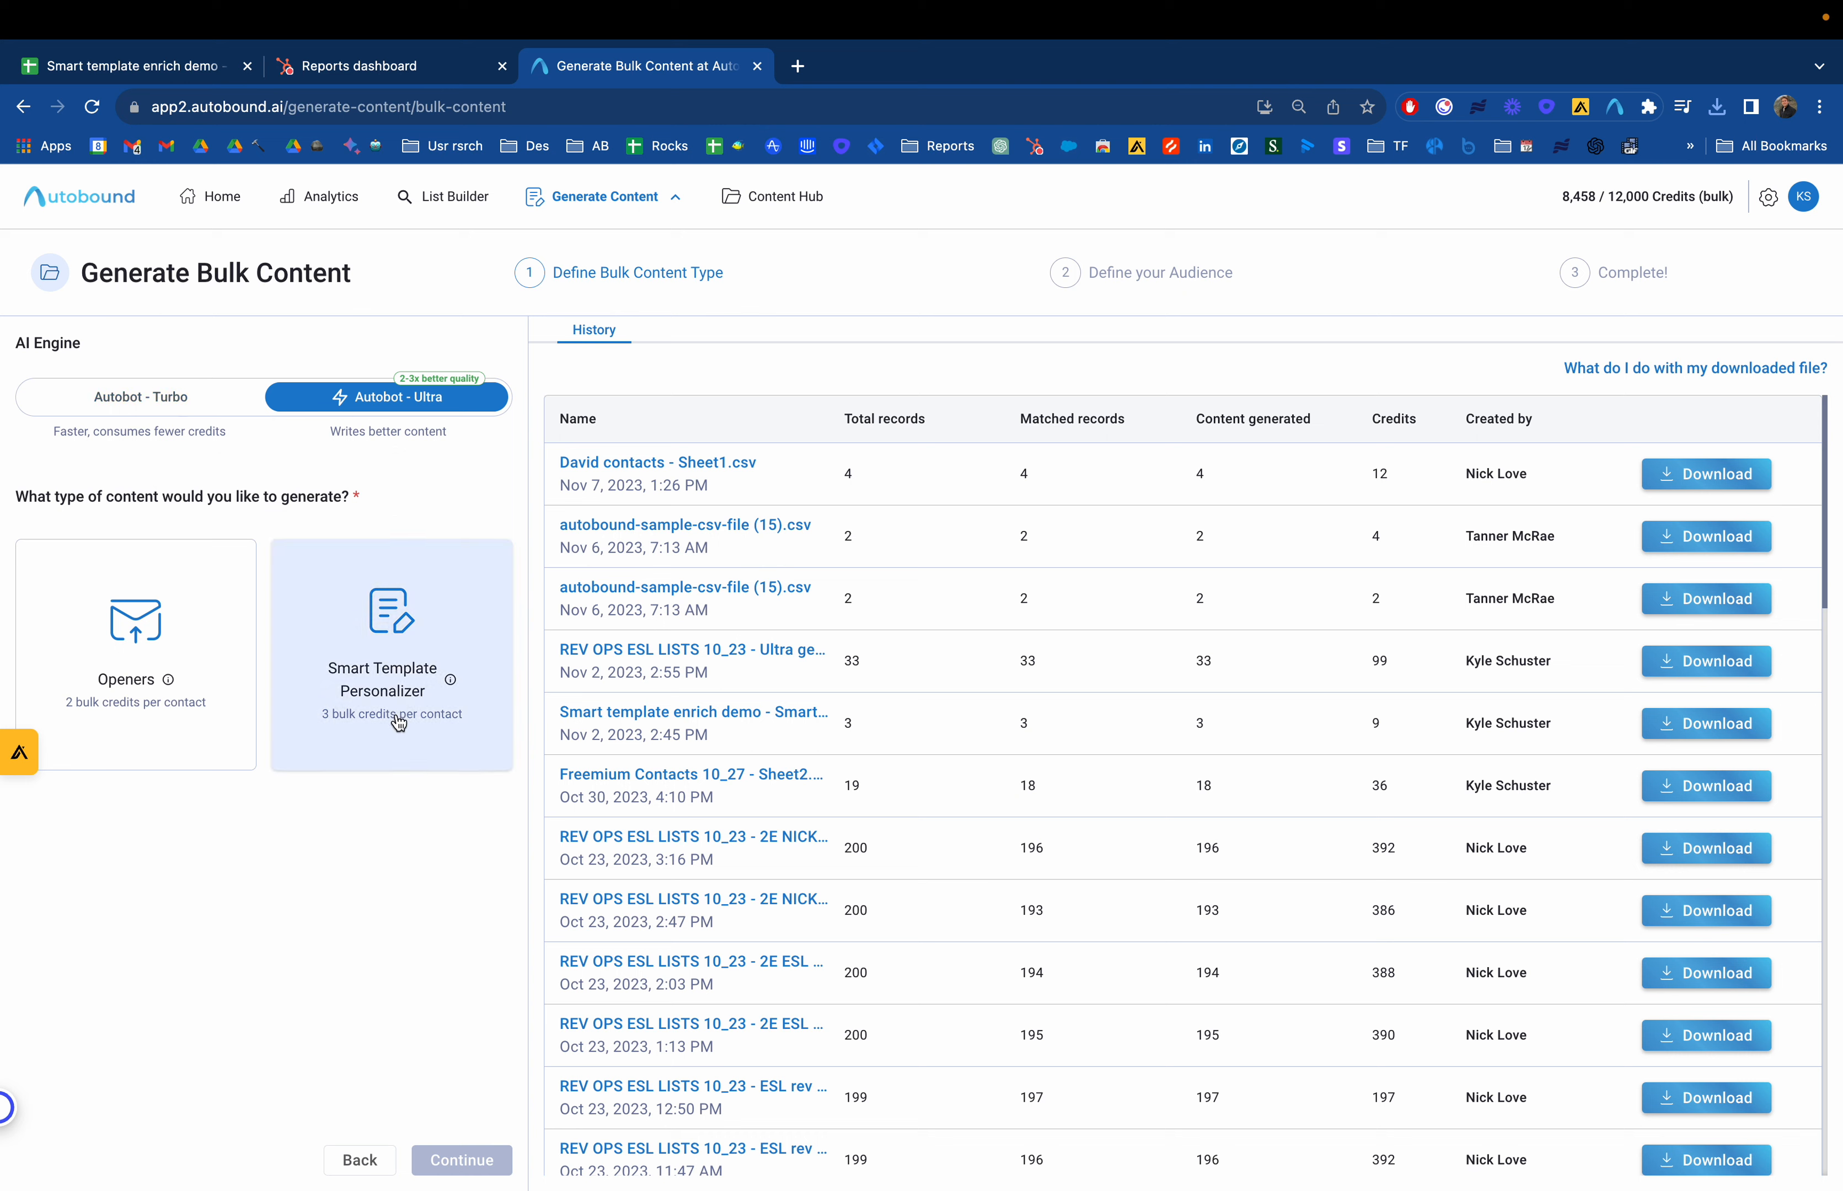
click(446, 654)
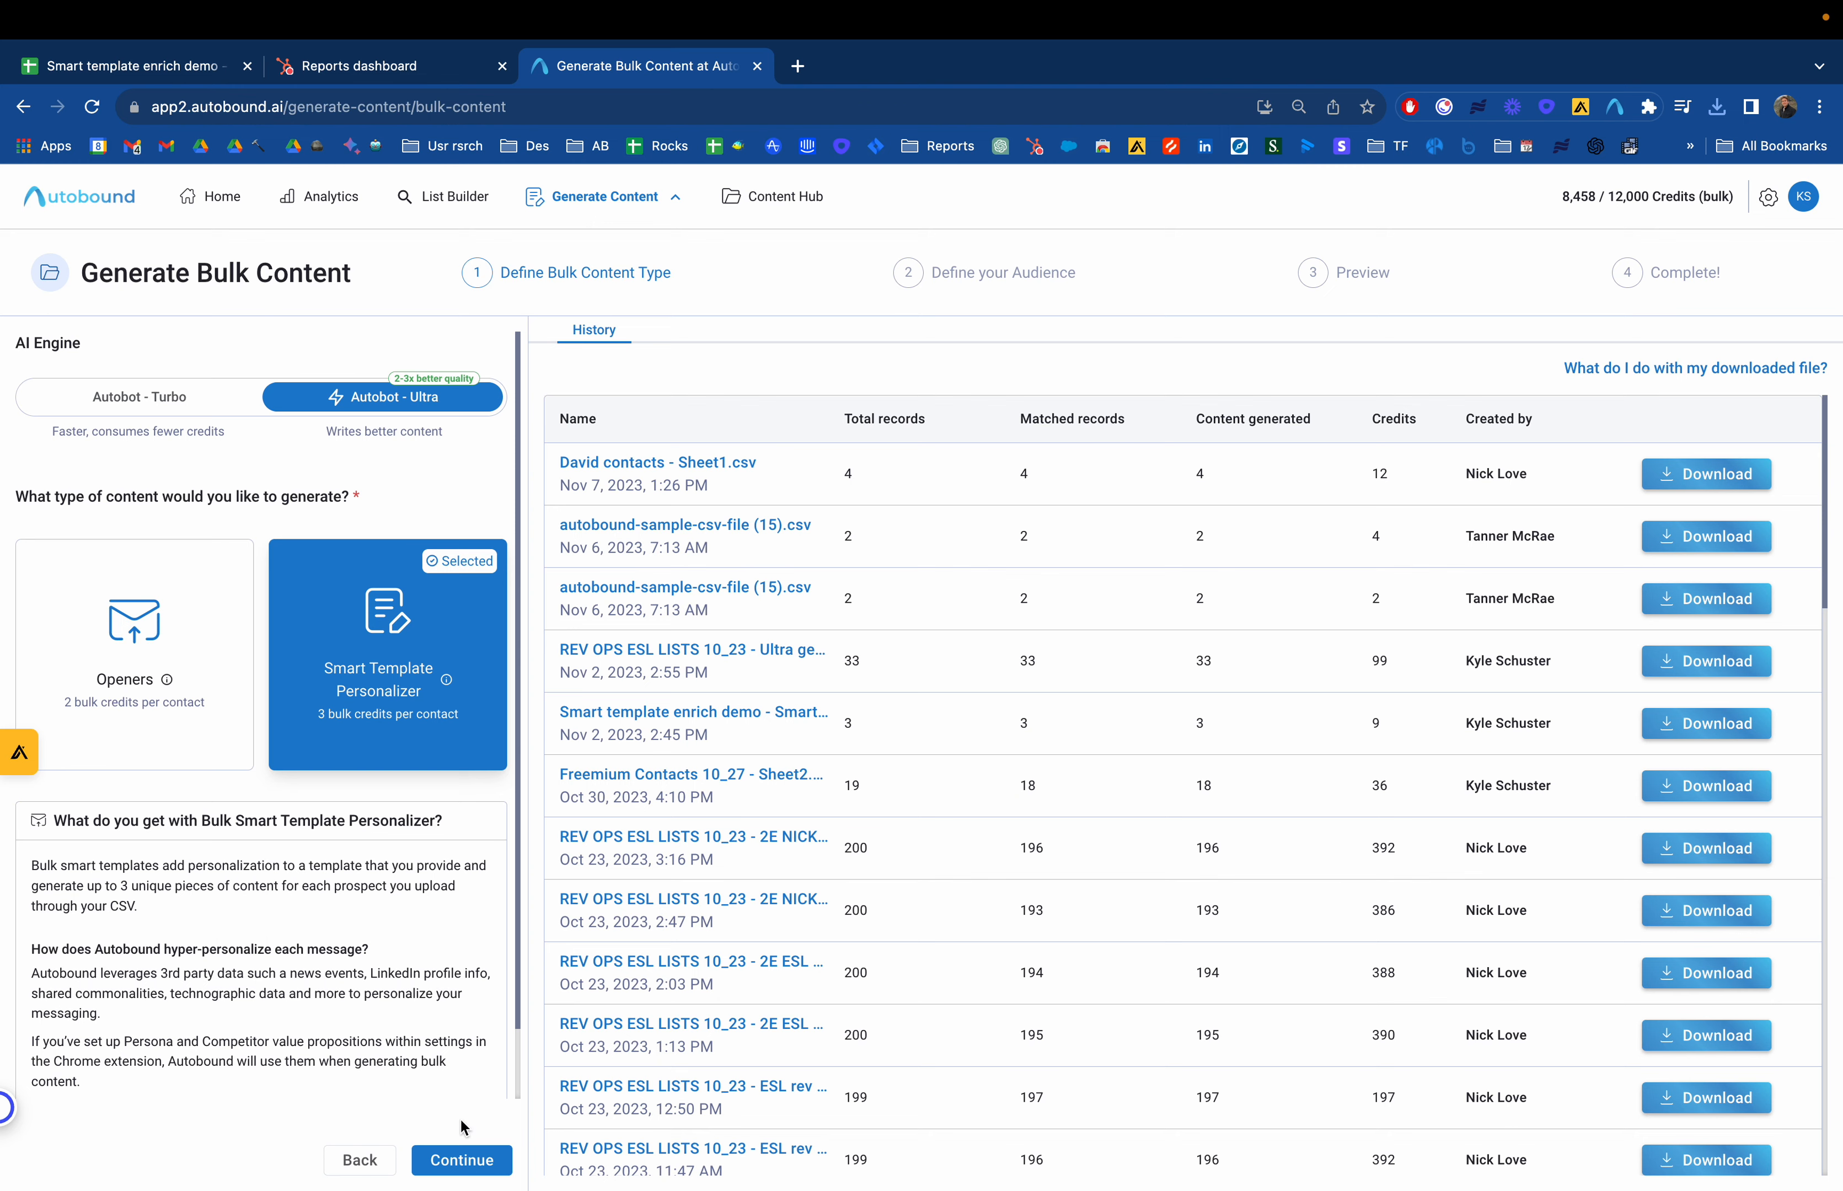
click(462, 1160)
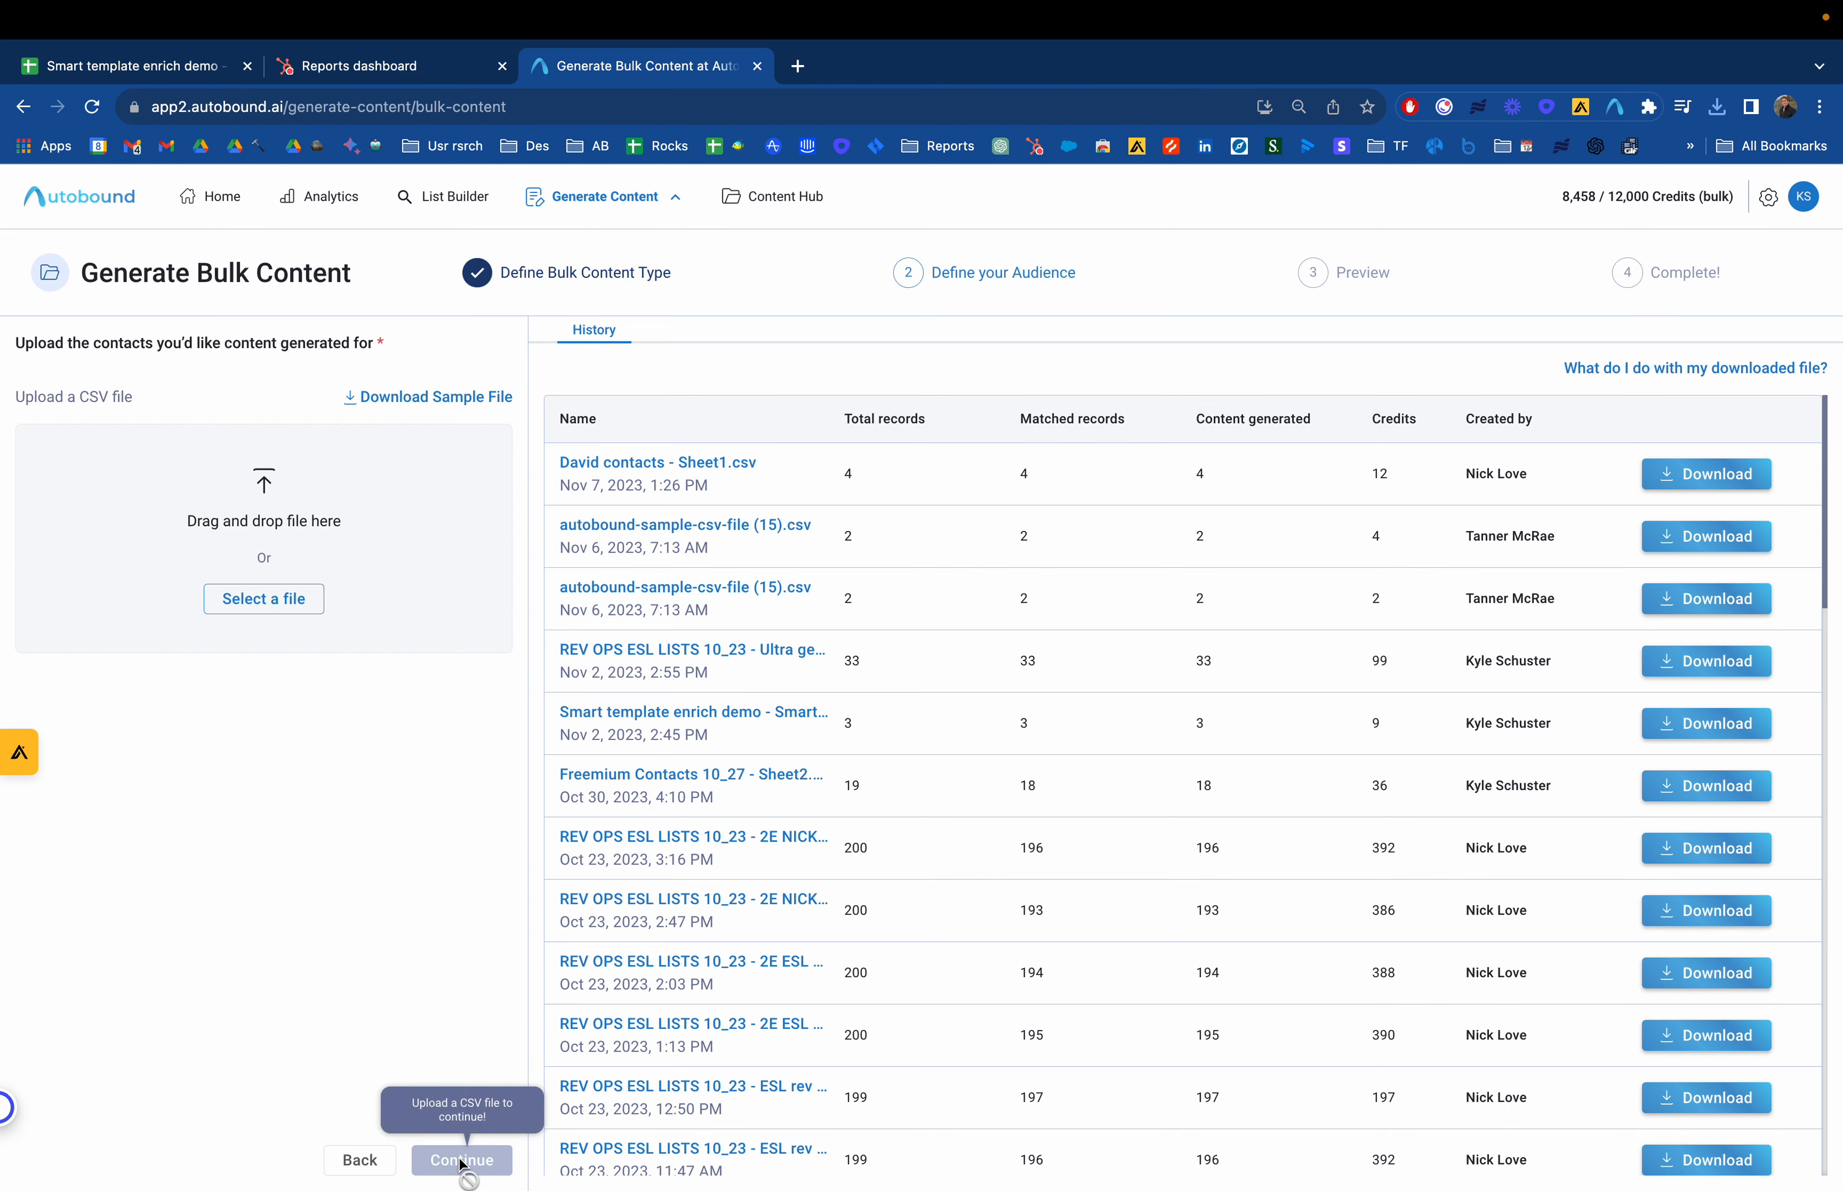
Upload the Smart template enrich demo CSV and map Email to Email and LinkedIn URL to Linkedin Url
click(303, 613)
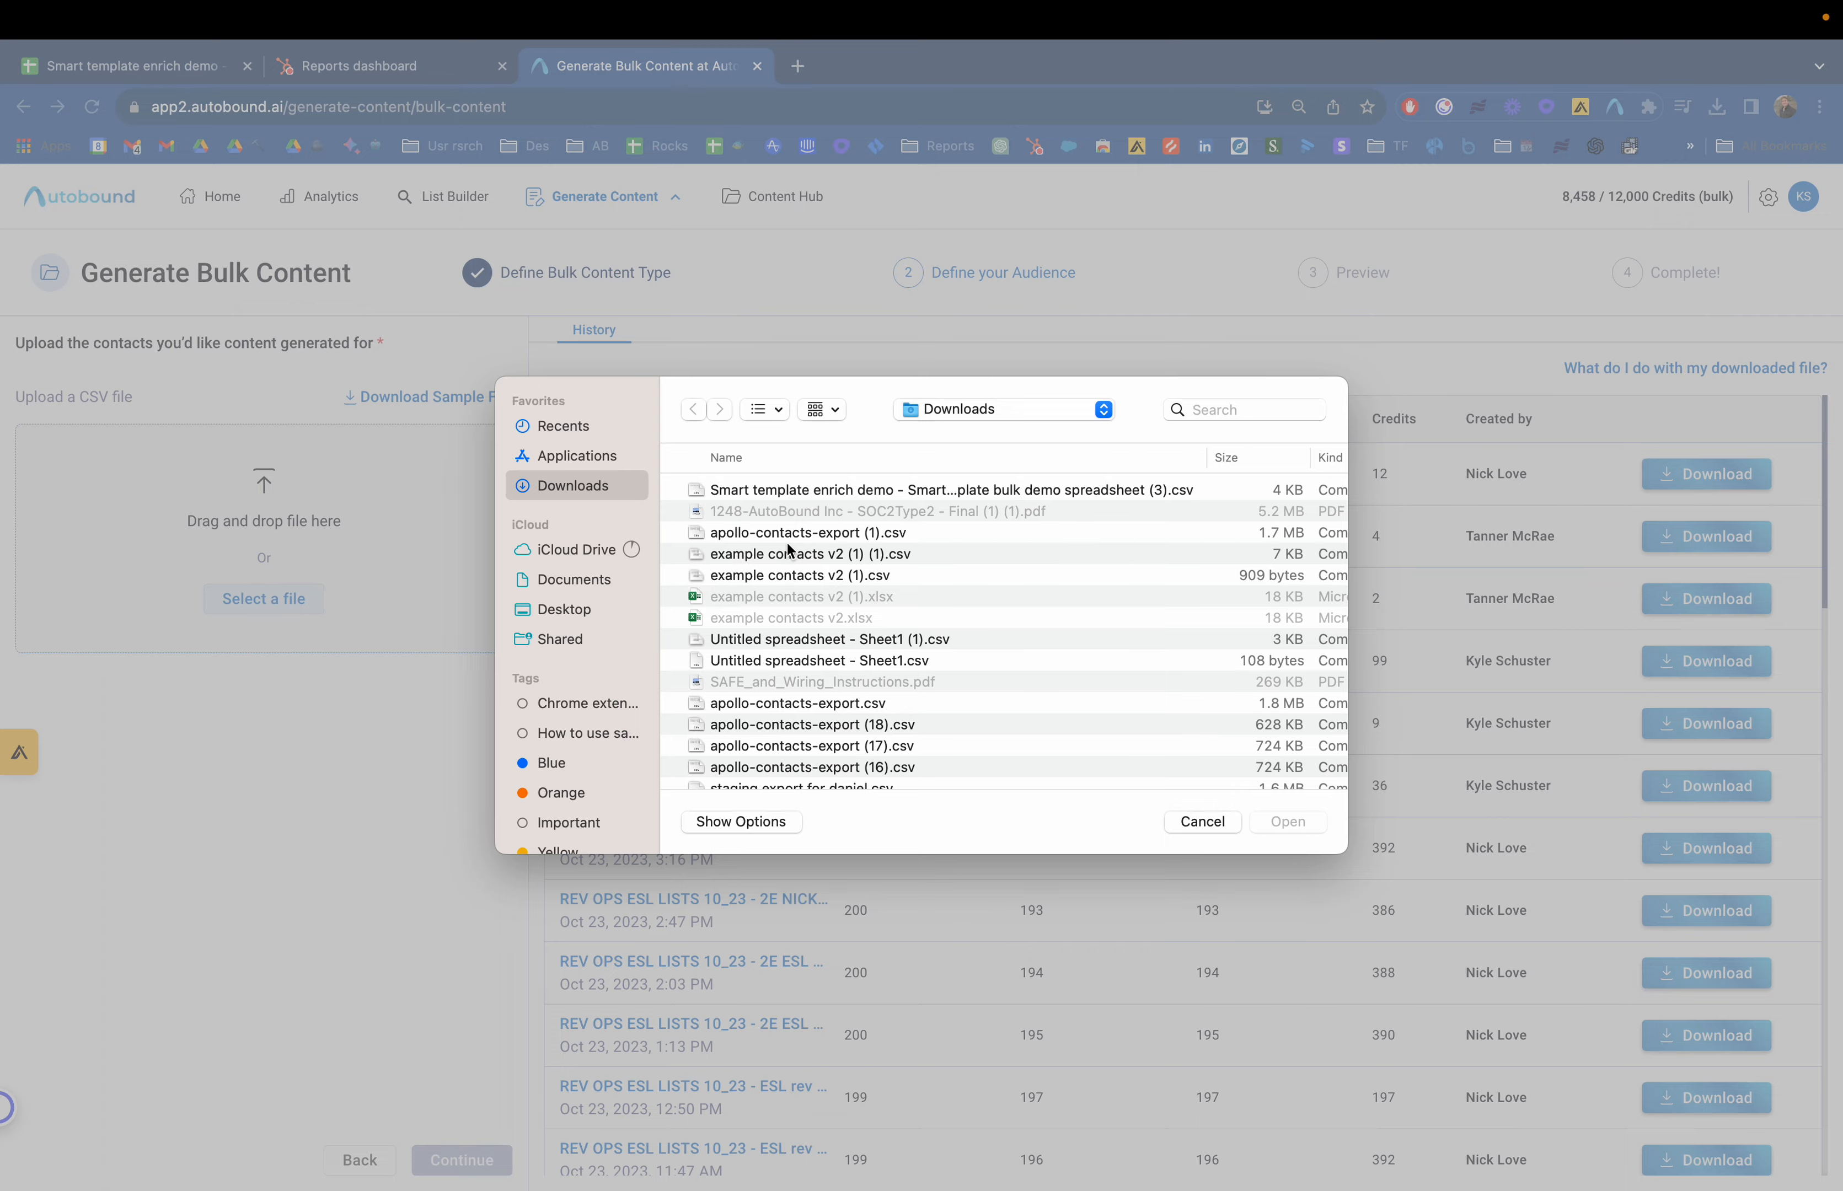
double_click(830, 493)
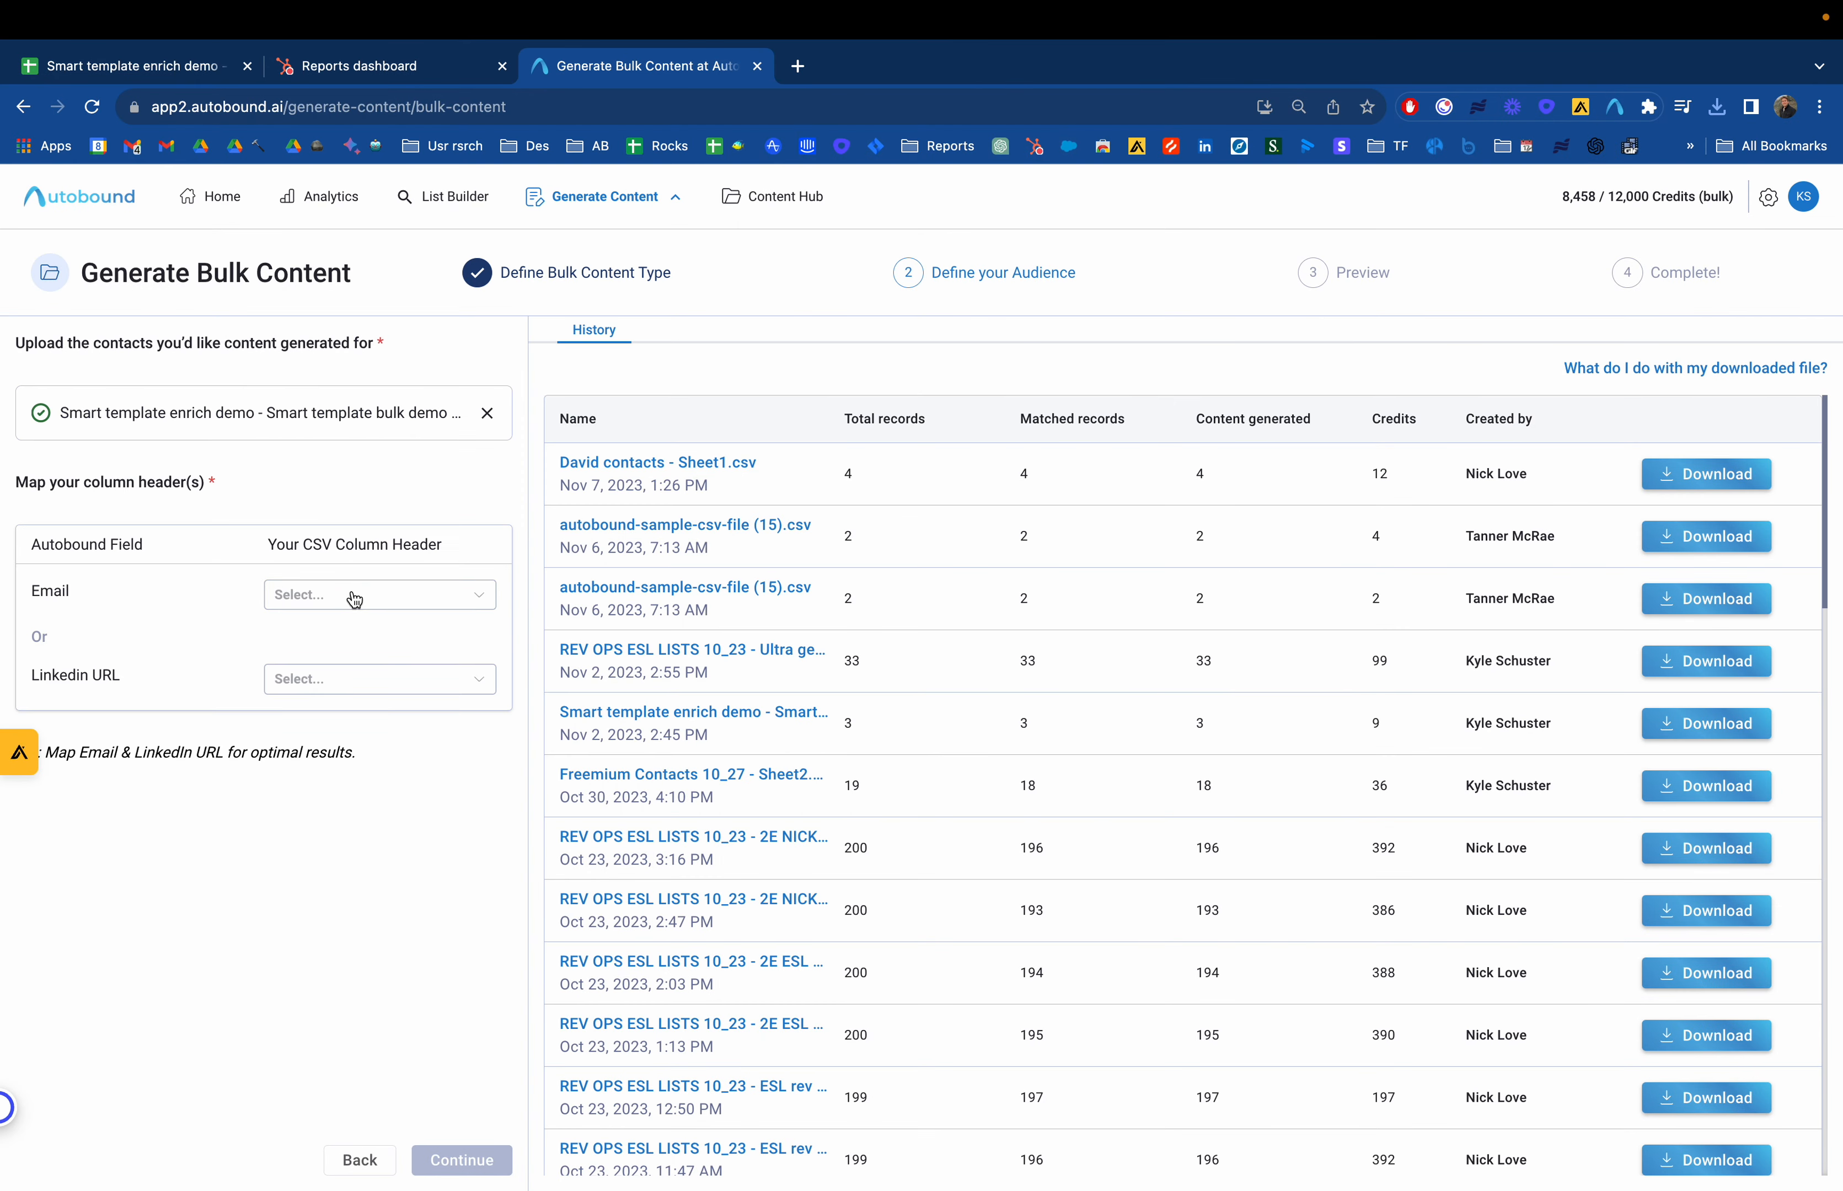
click(355, 598)
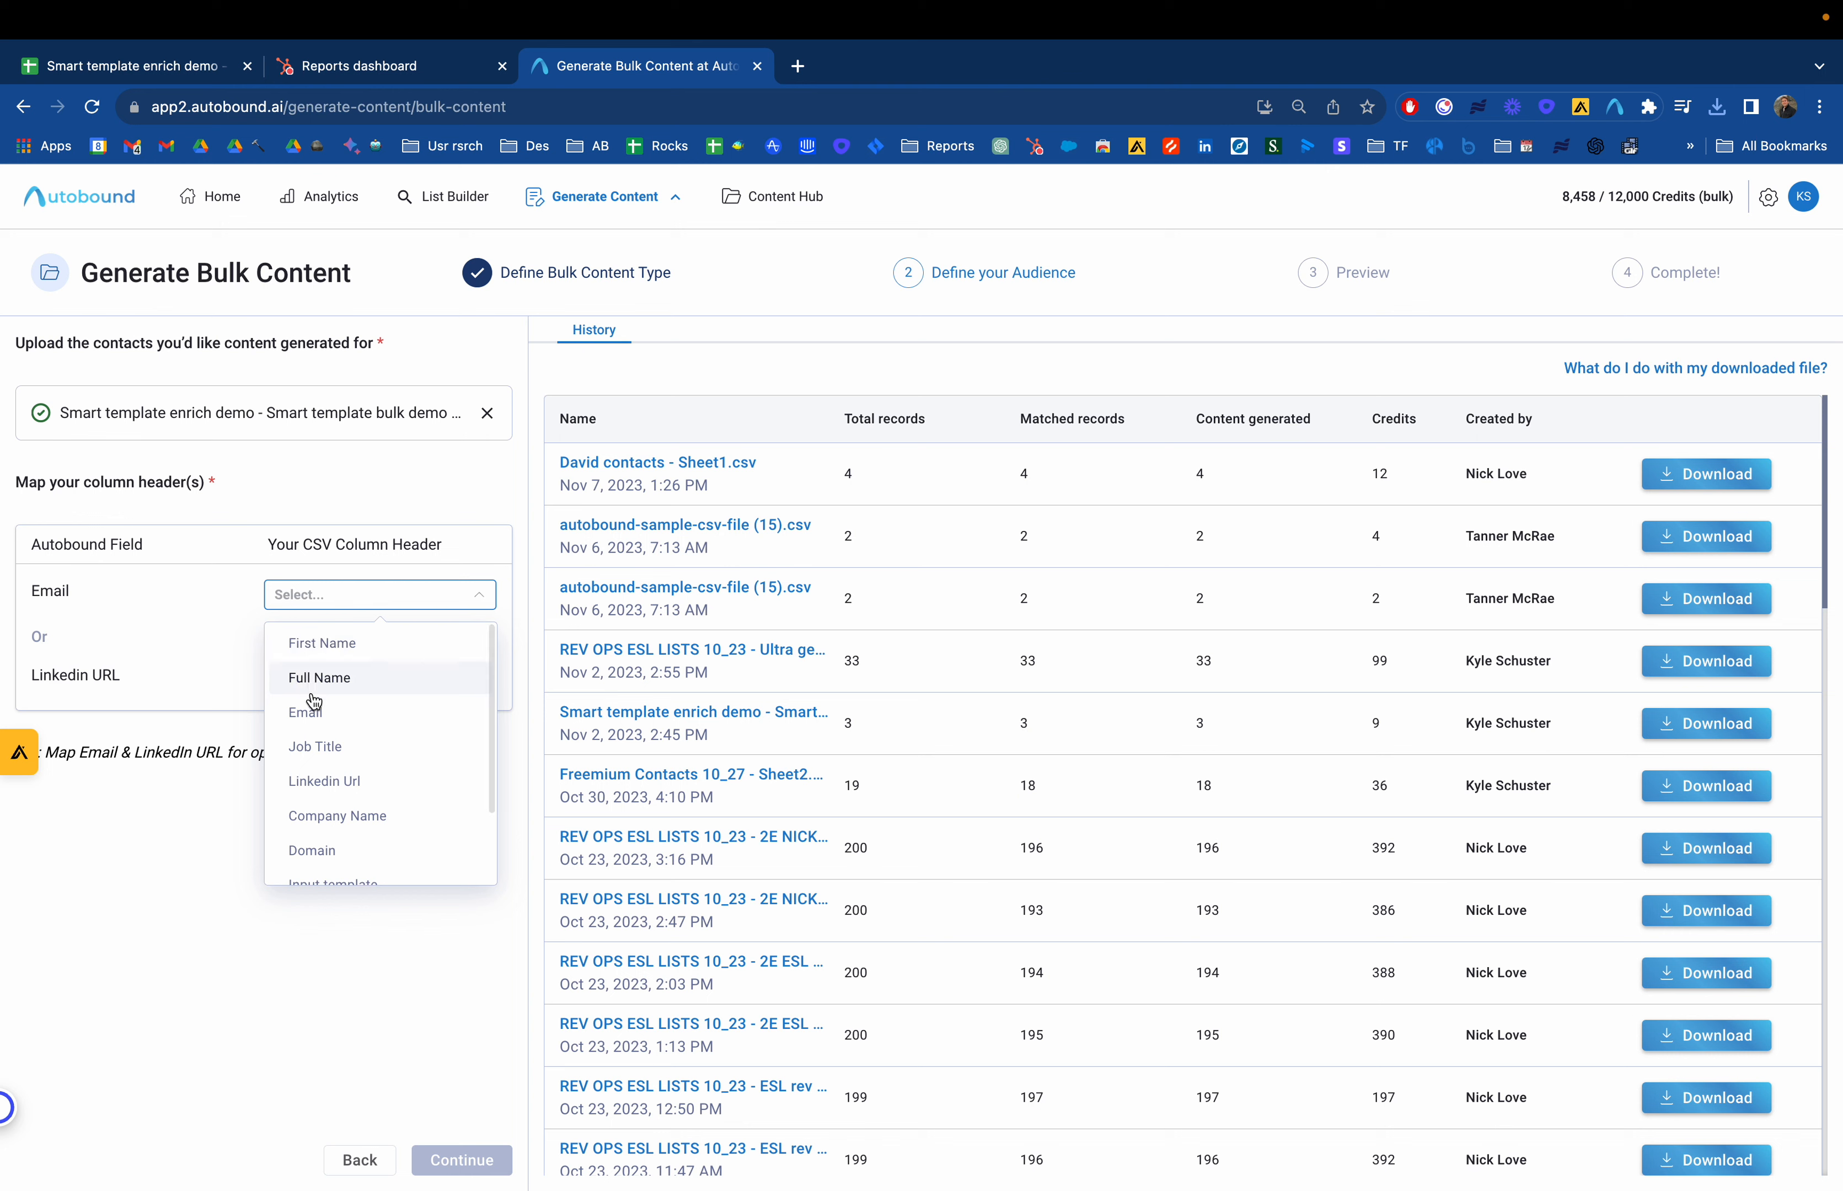
click(318, 712)
click(354, 687)
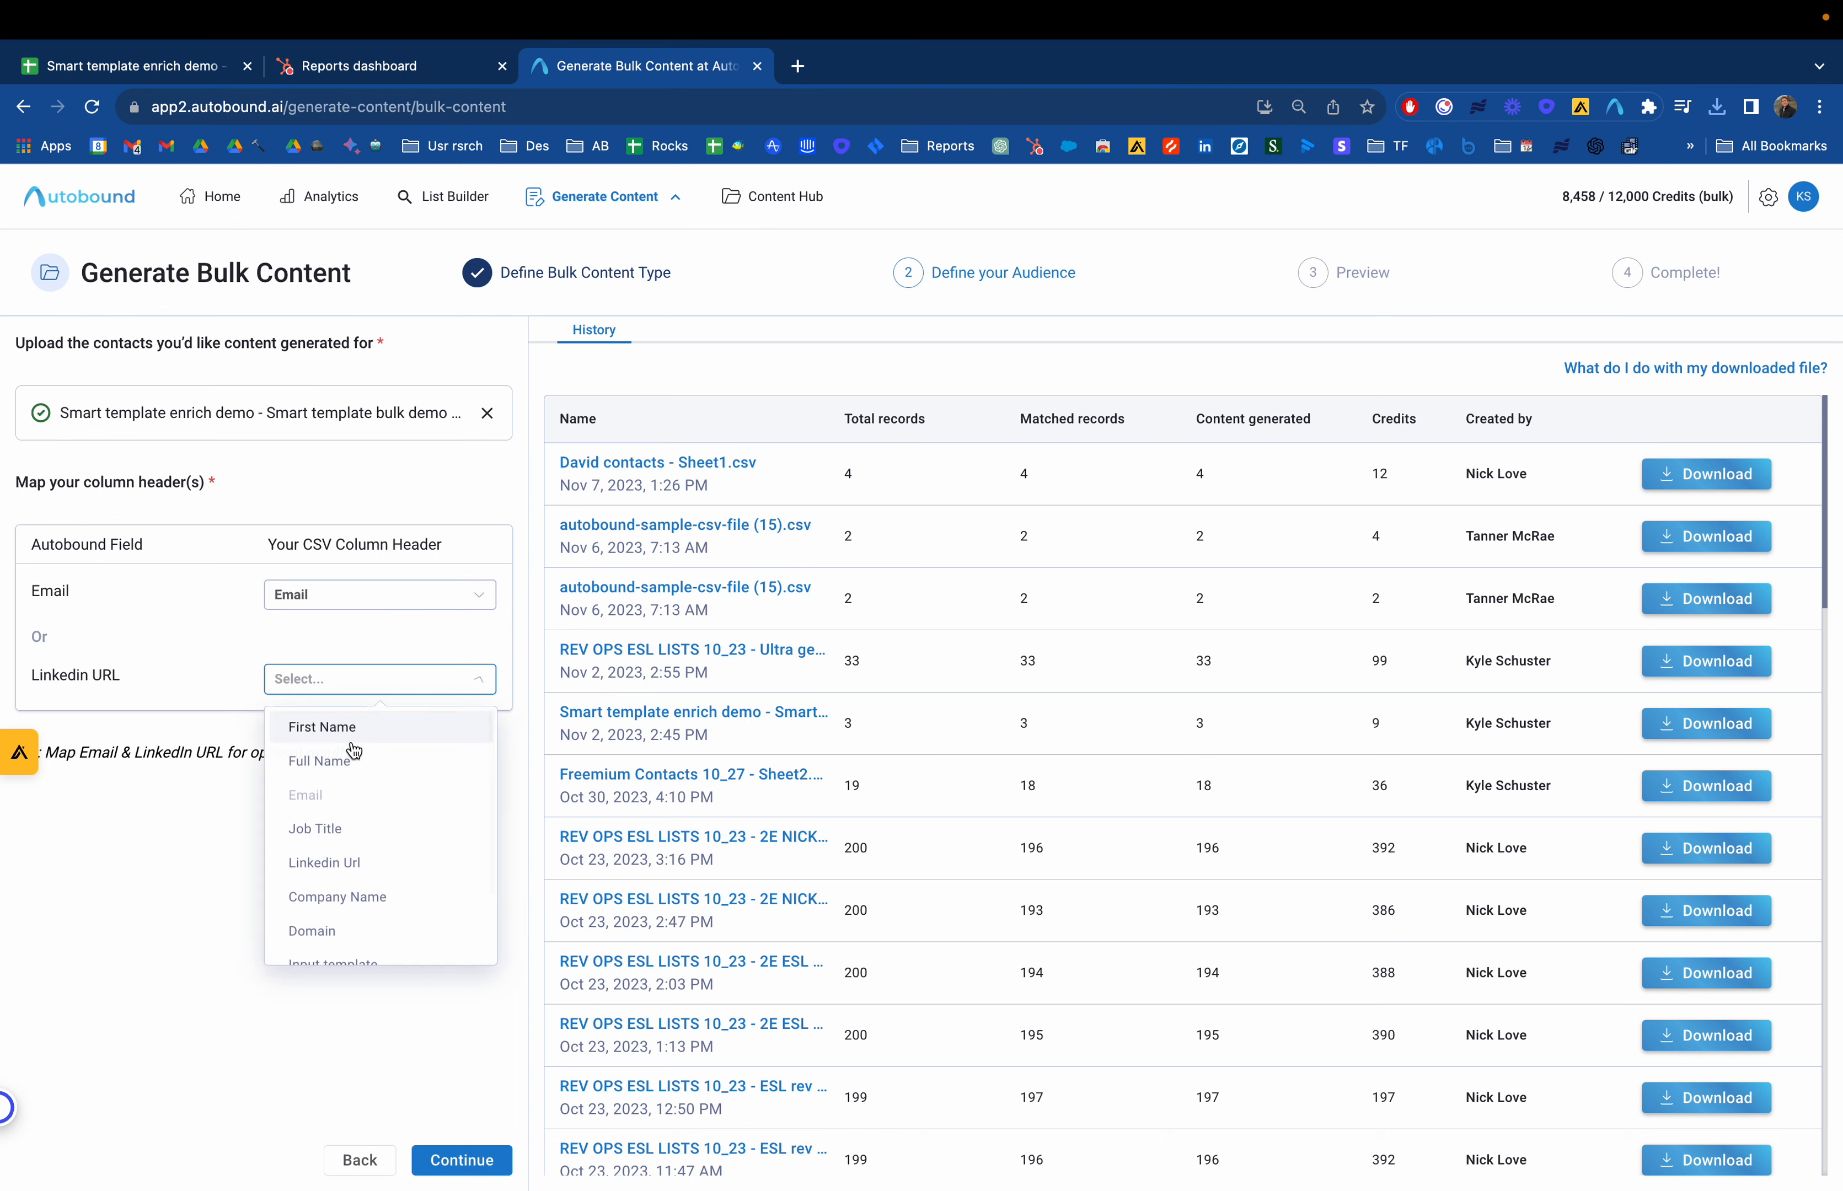
click(345, 863)
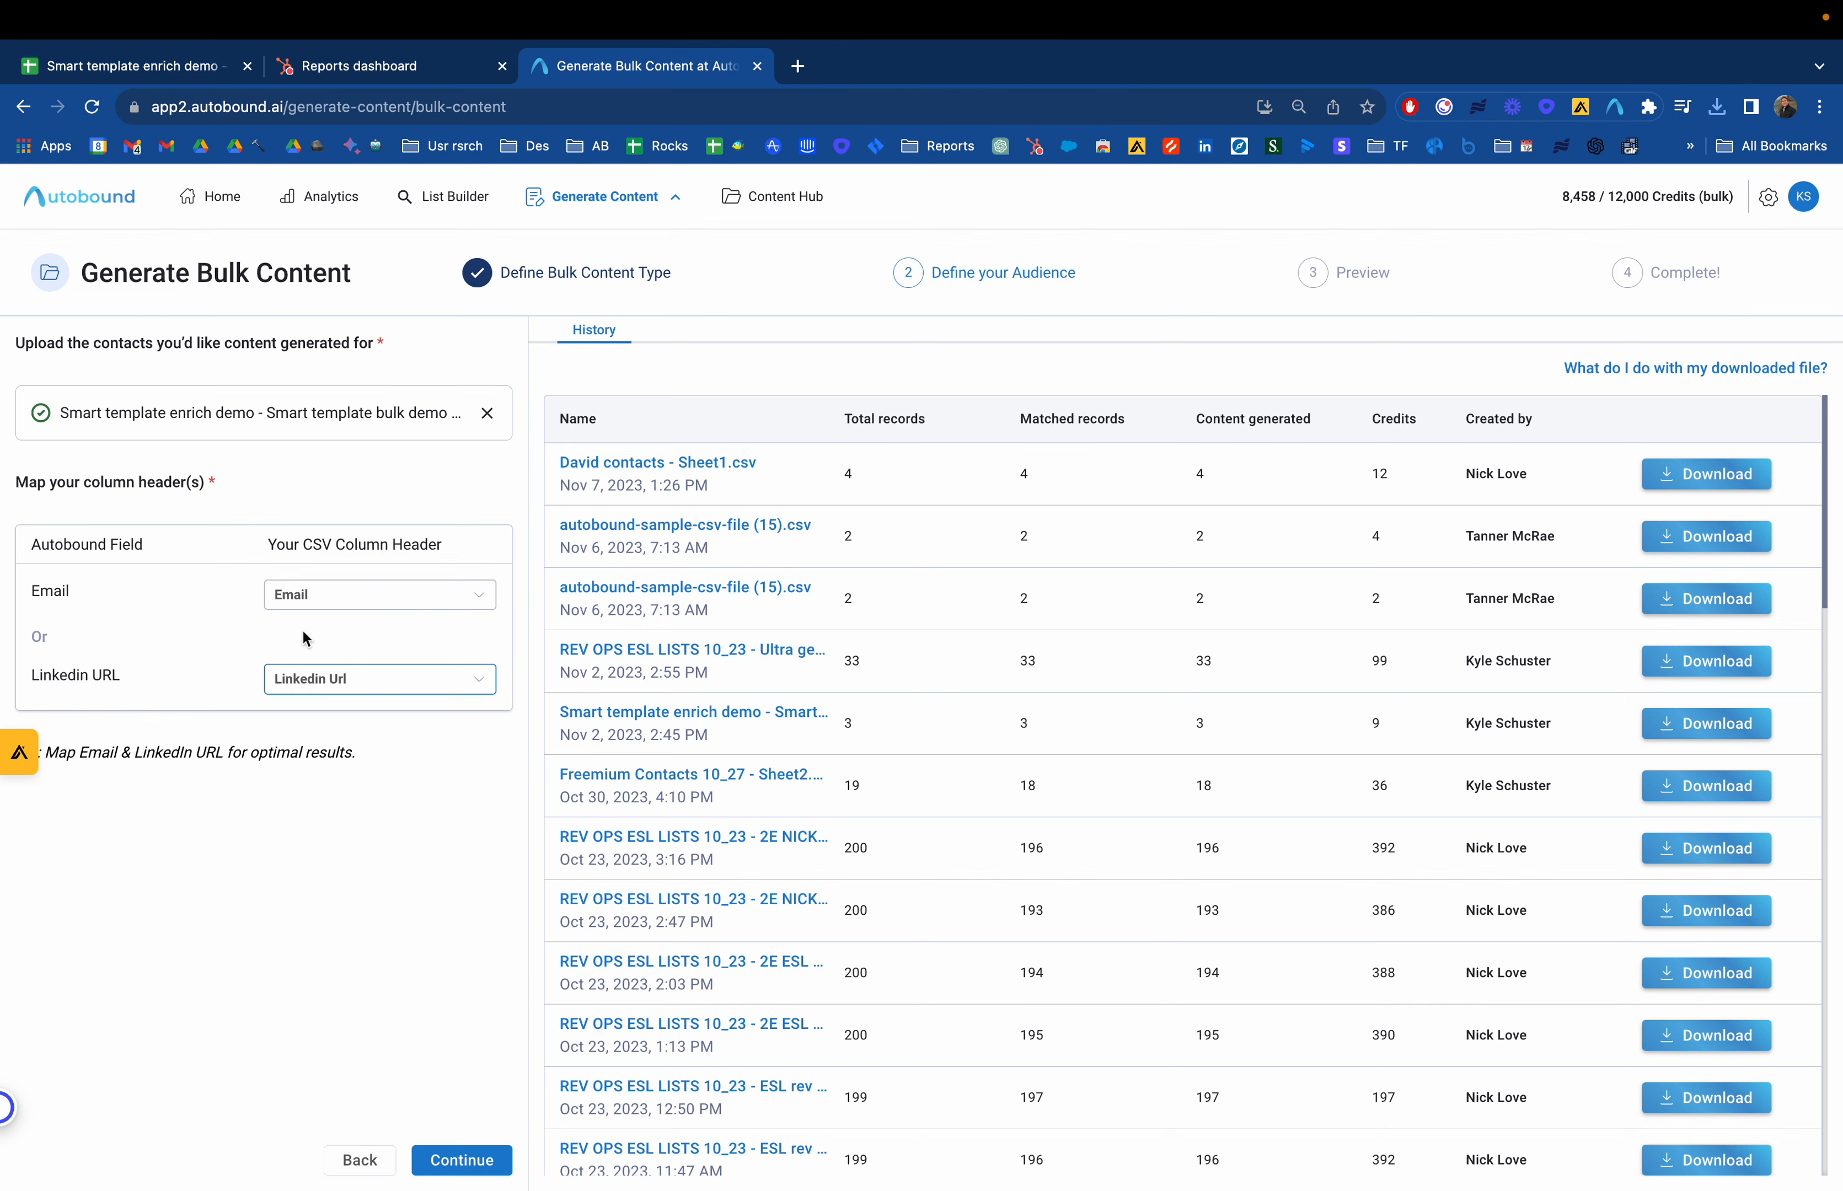
click(443, 1166)
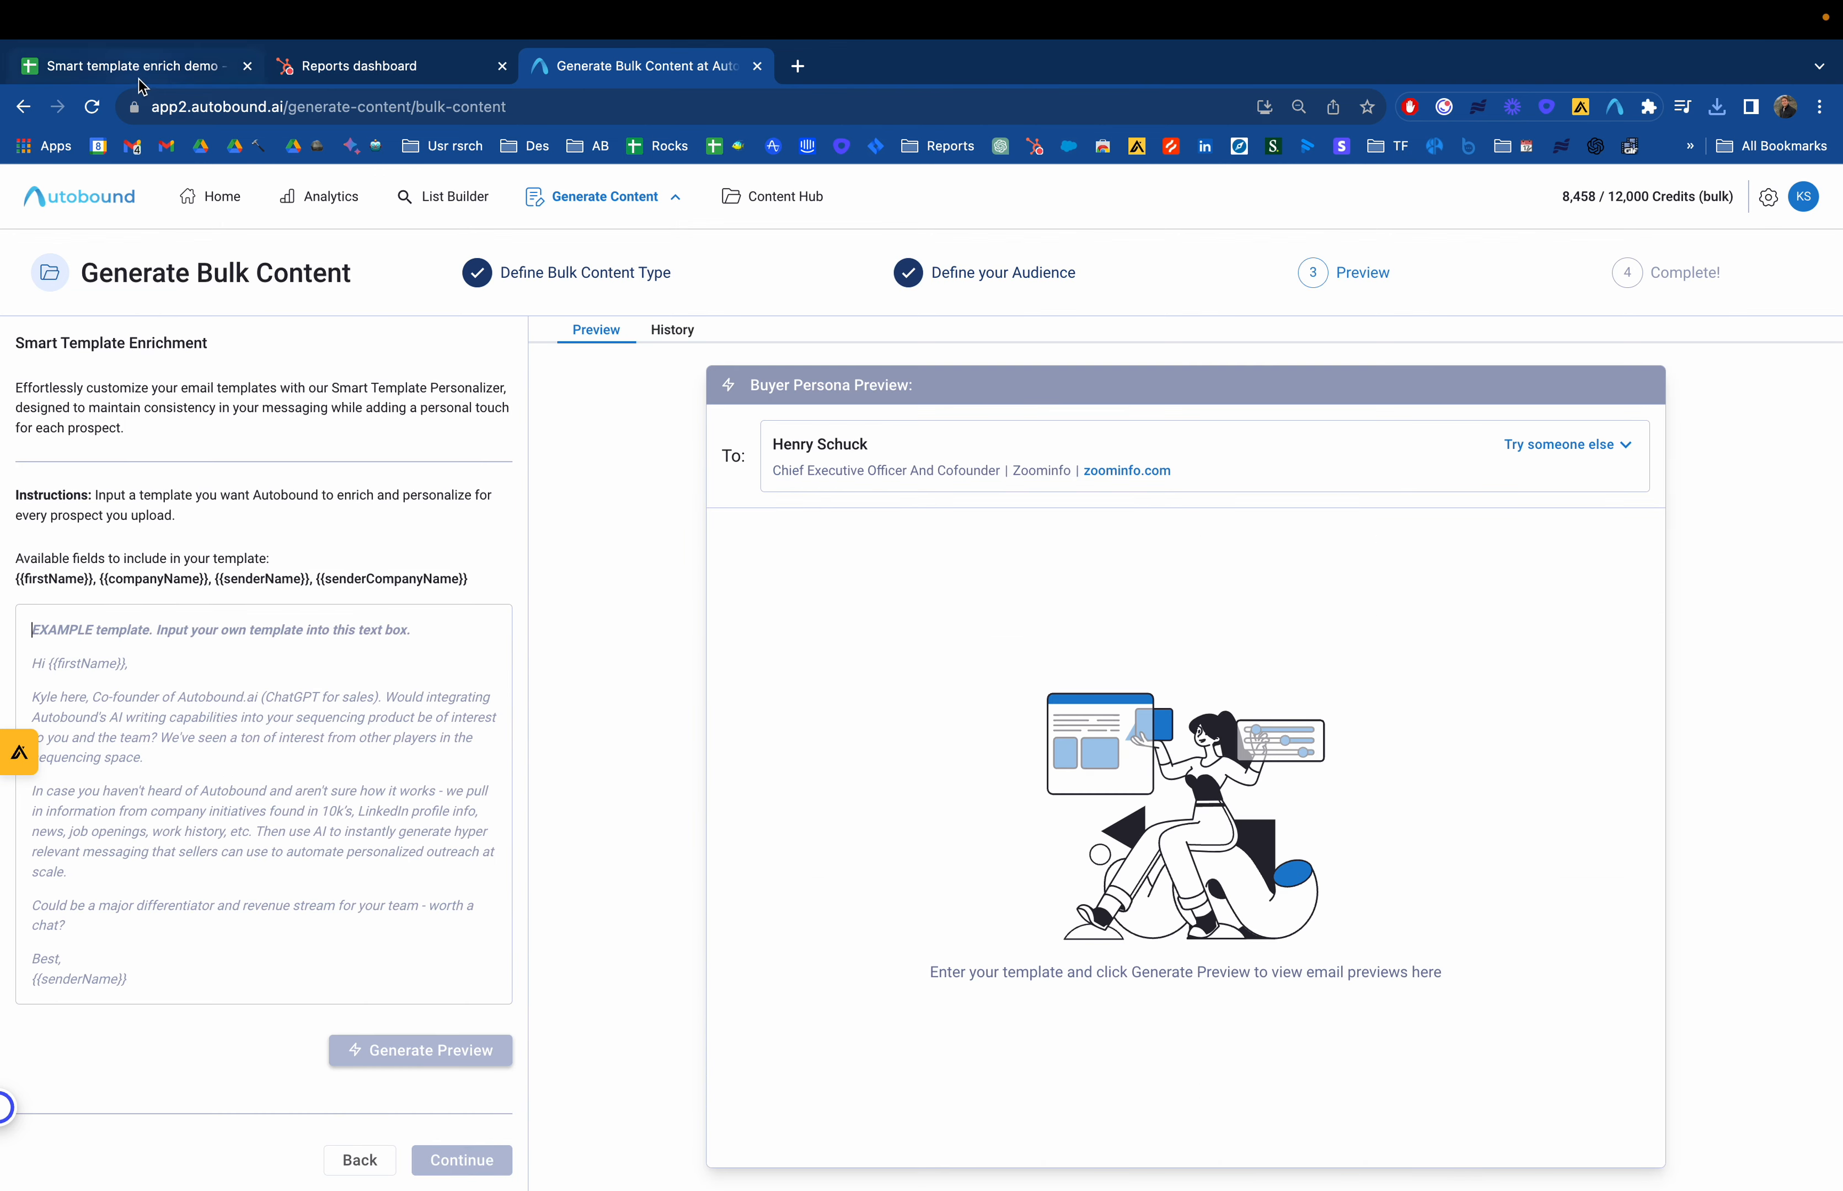
Copy the input email template from the spreadsheet and paste it into the template box
click(135, 67)
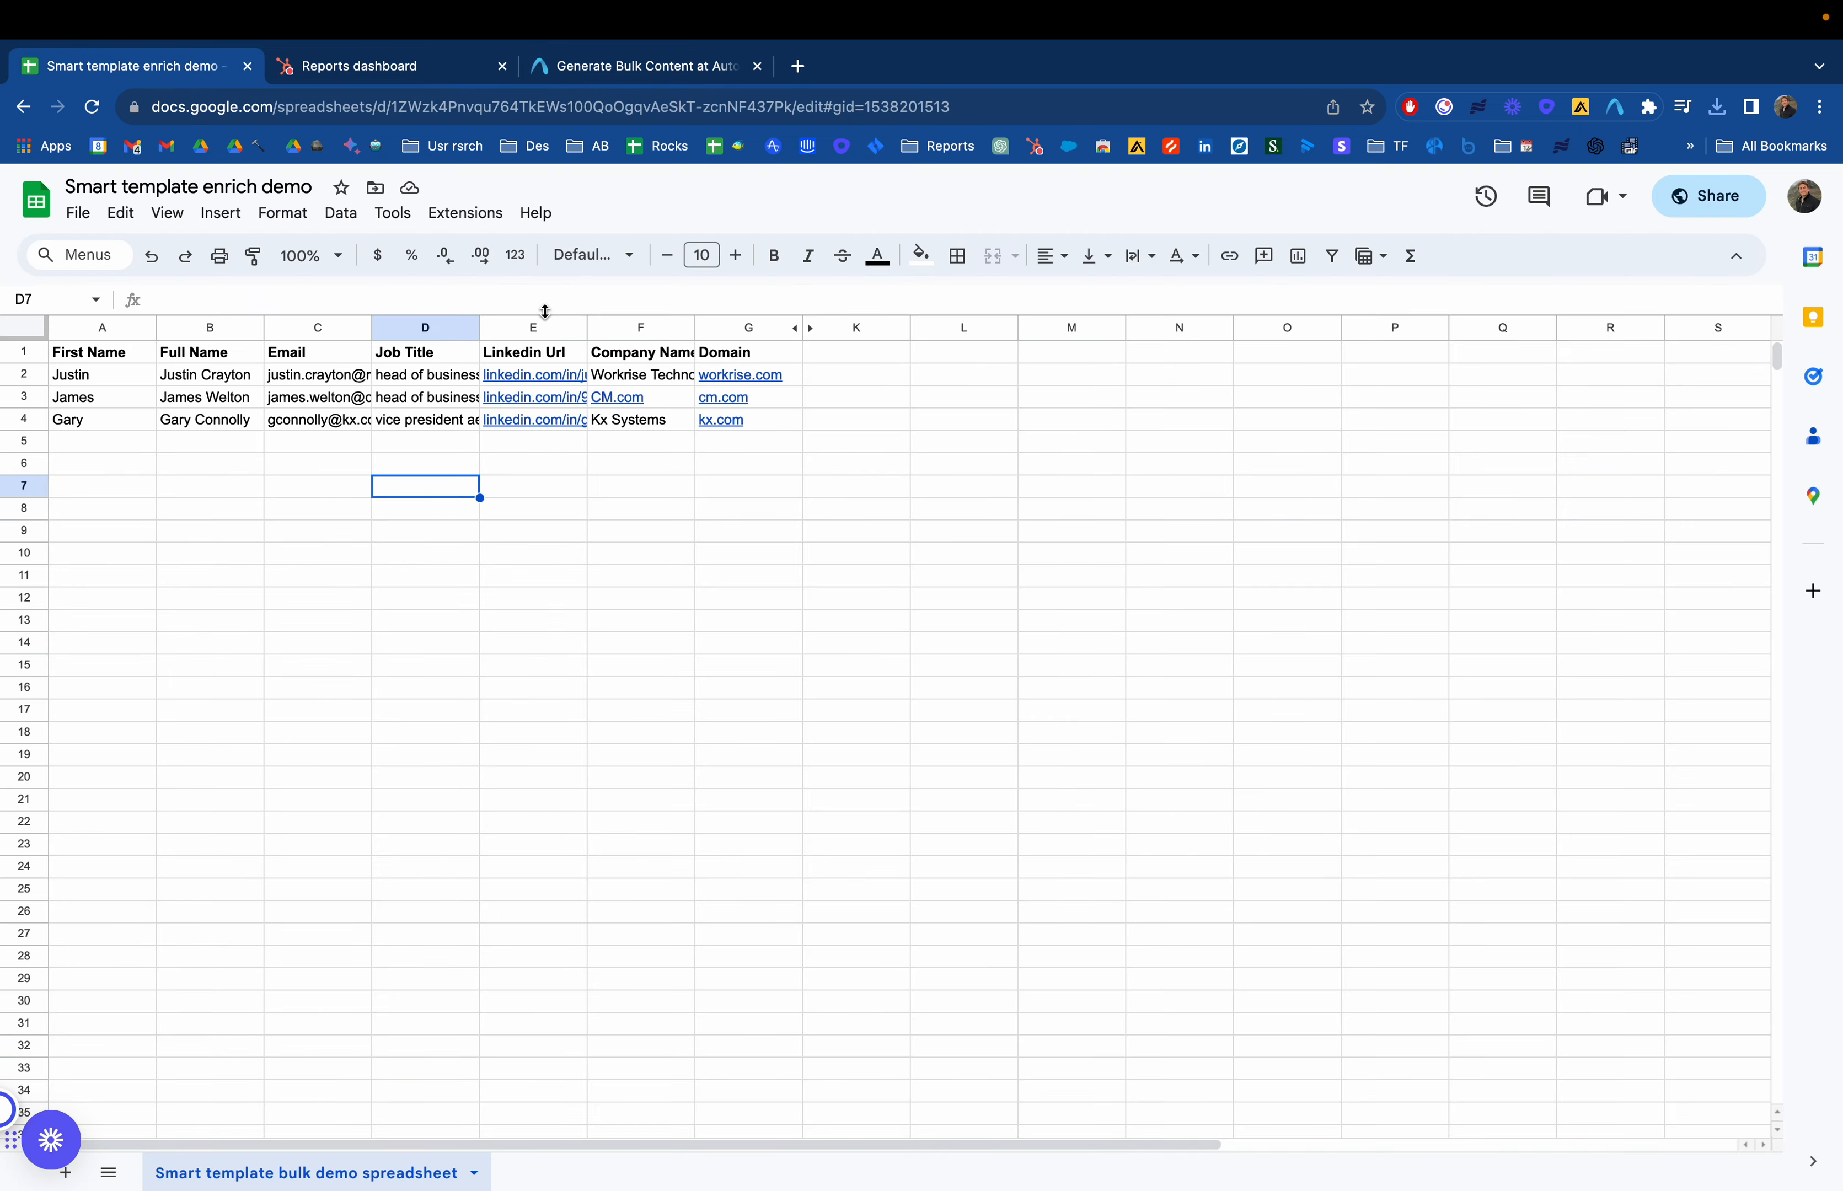
click(797, 330)
click(863, 462)
key(super+c)
click(573, 71)
click(303, 652)
key(super+v)
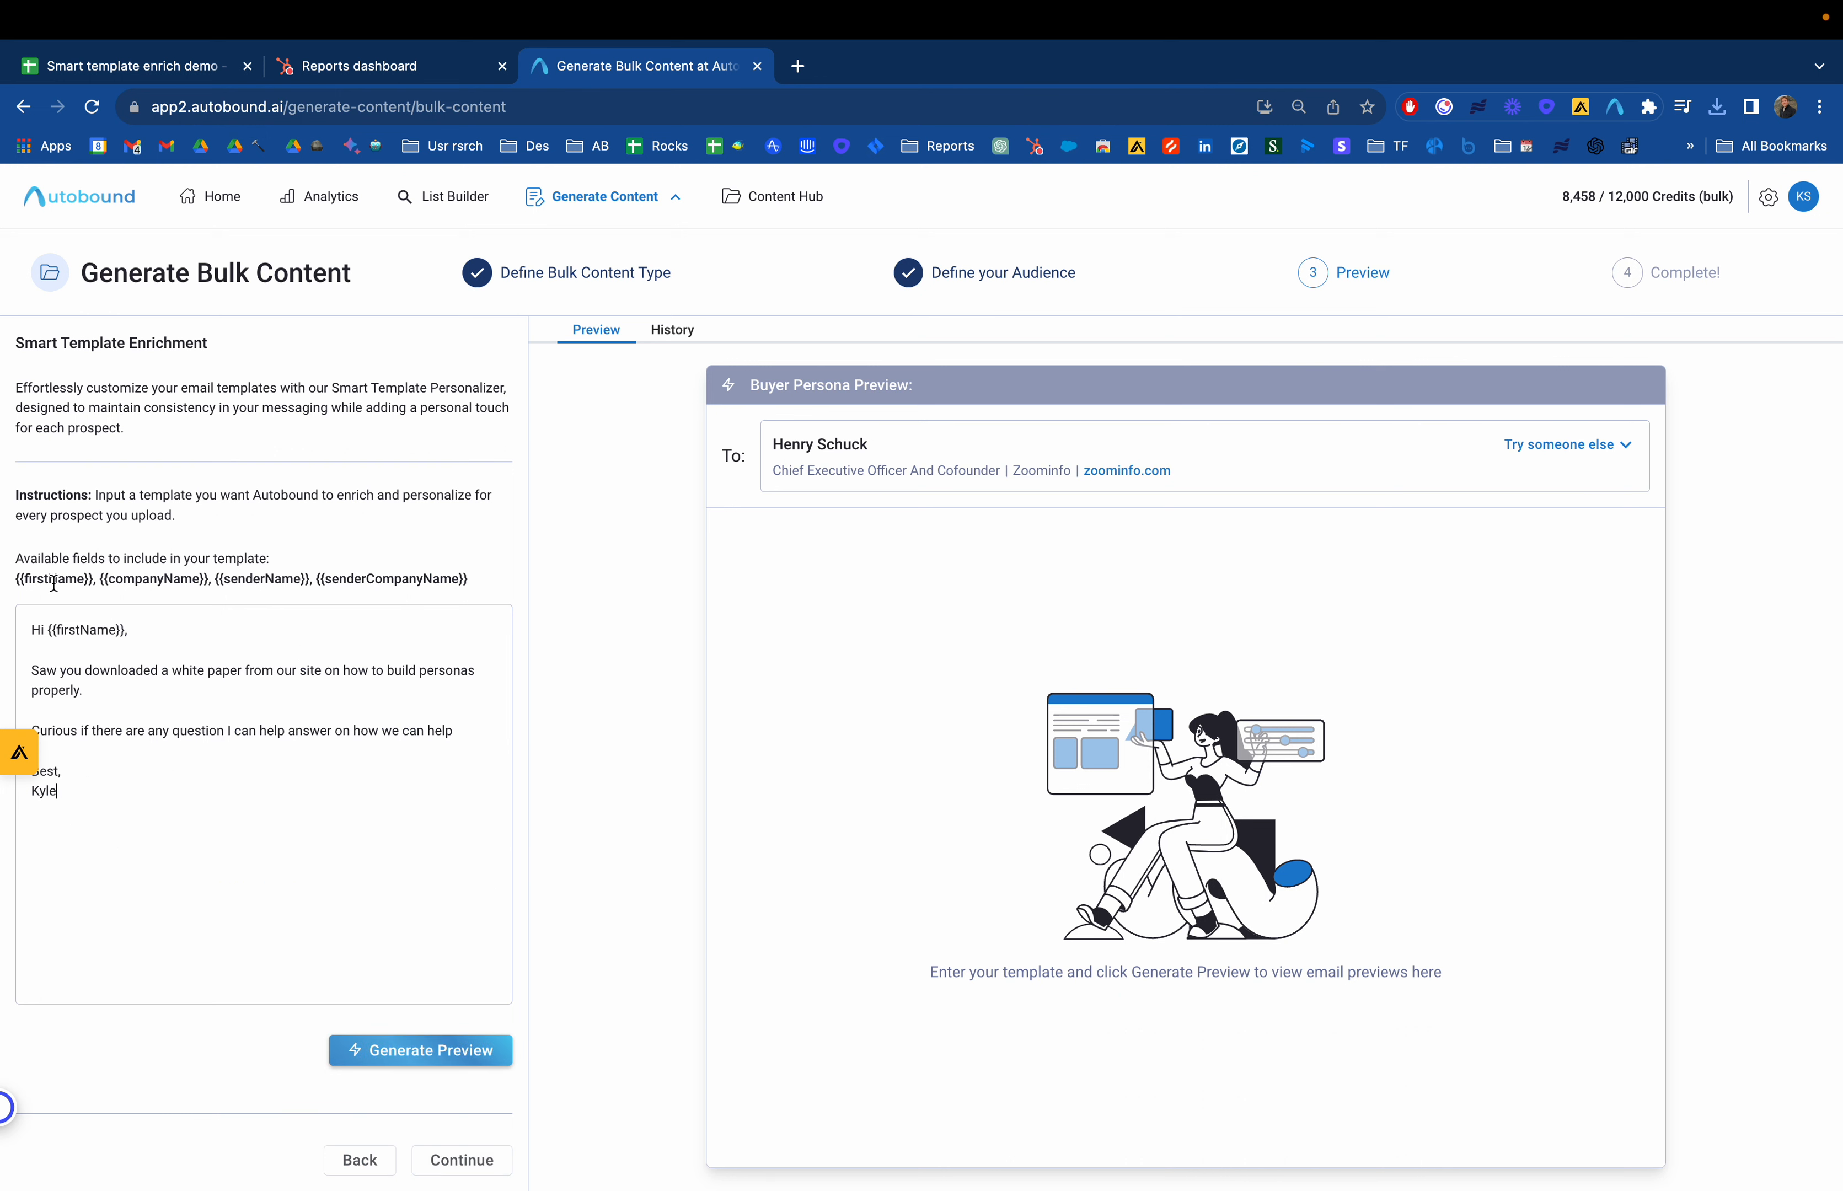
Review the available template fields and generate a preview of the personalized email
drag(19, 558, 271, 574)
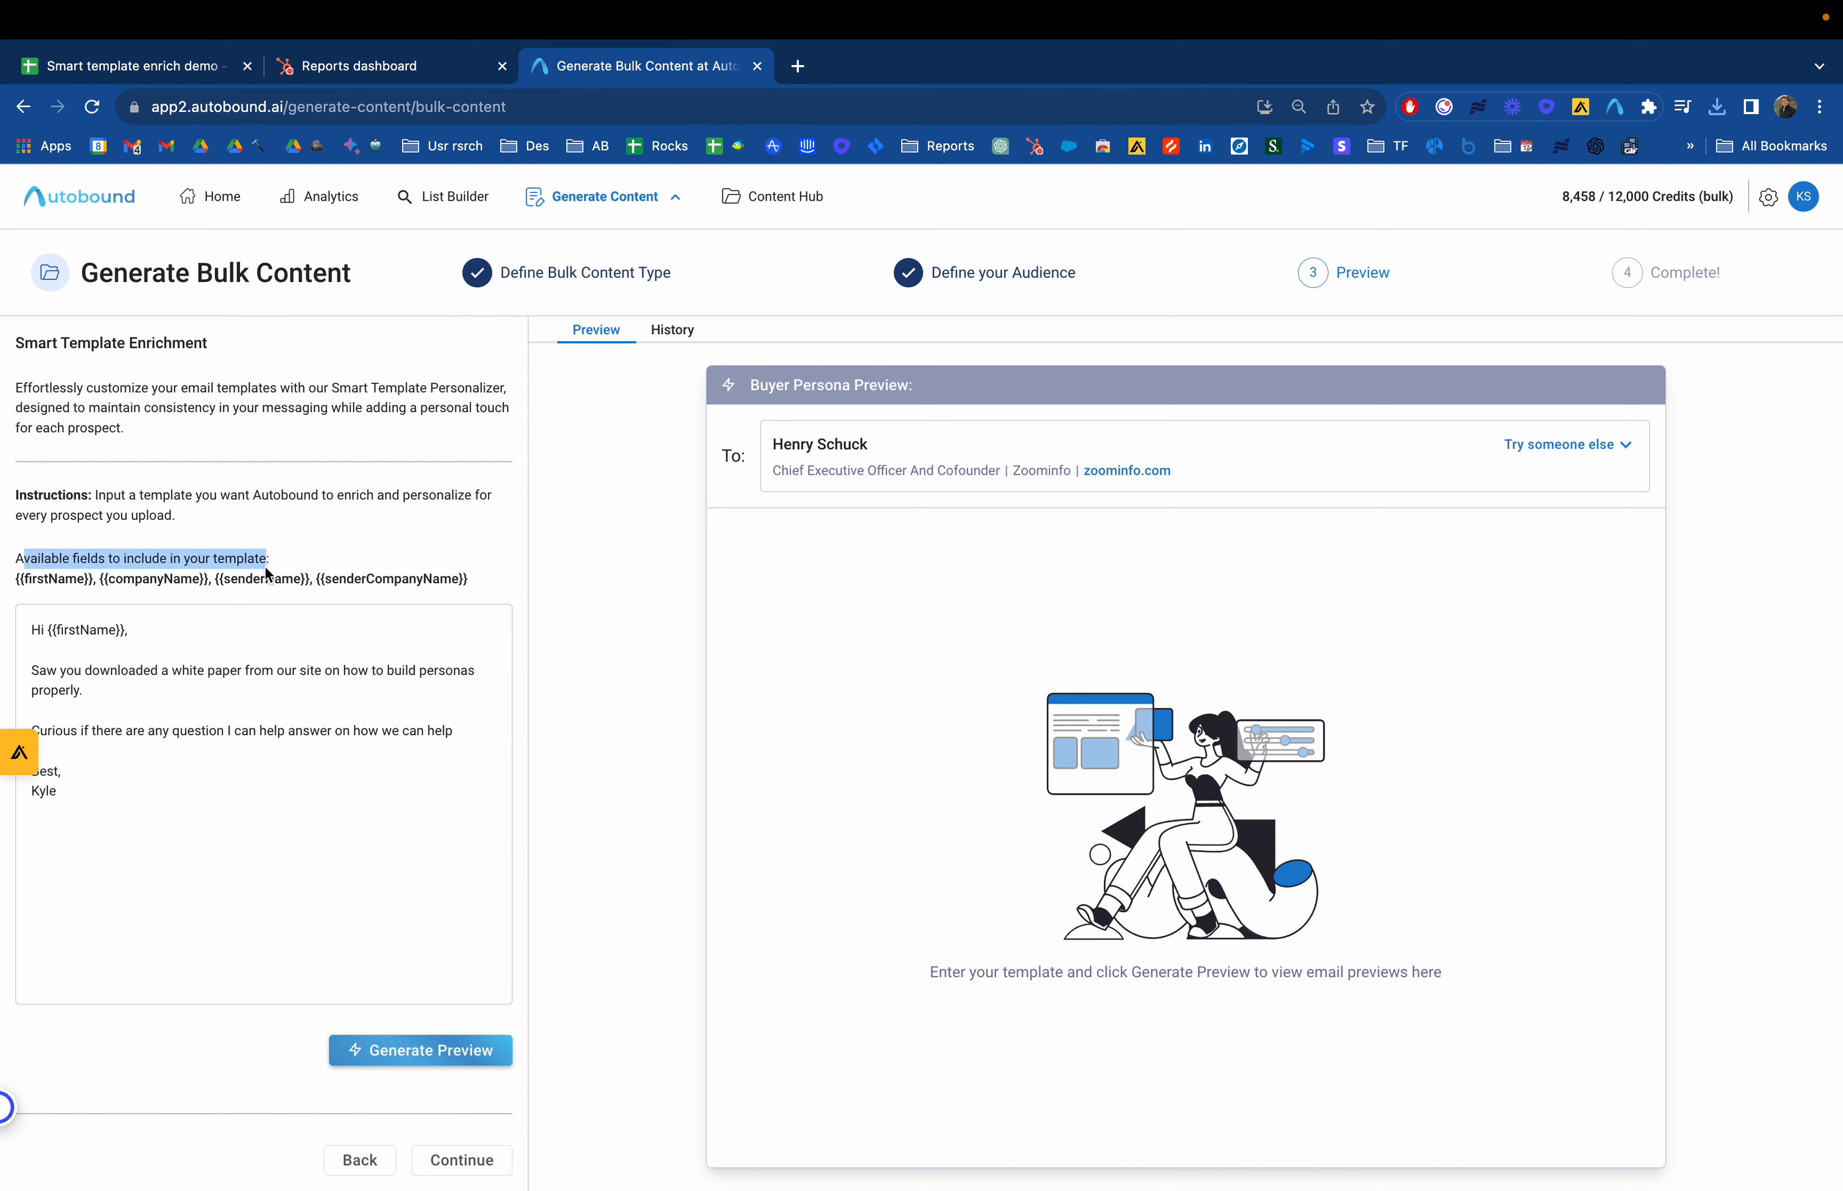
click(263, 595)
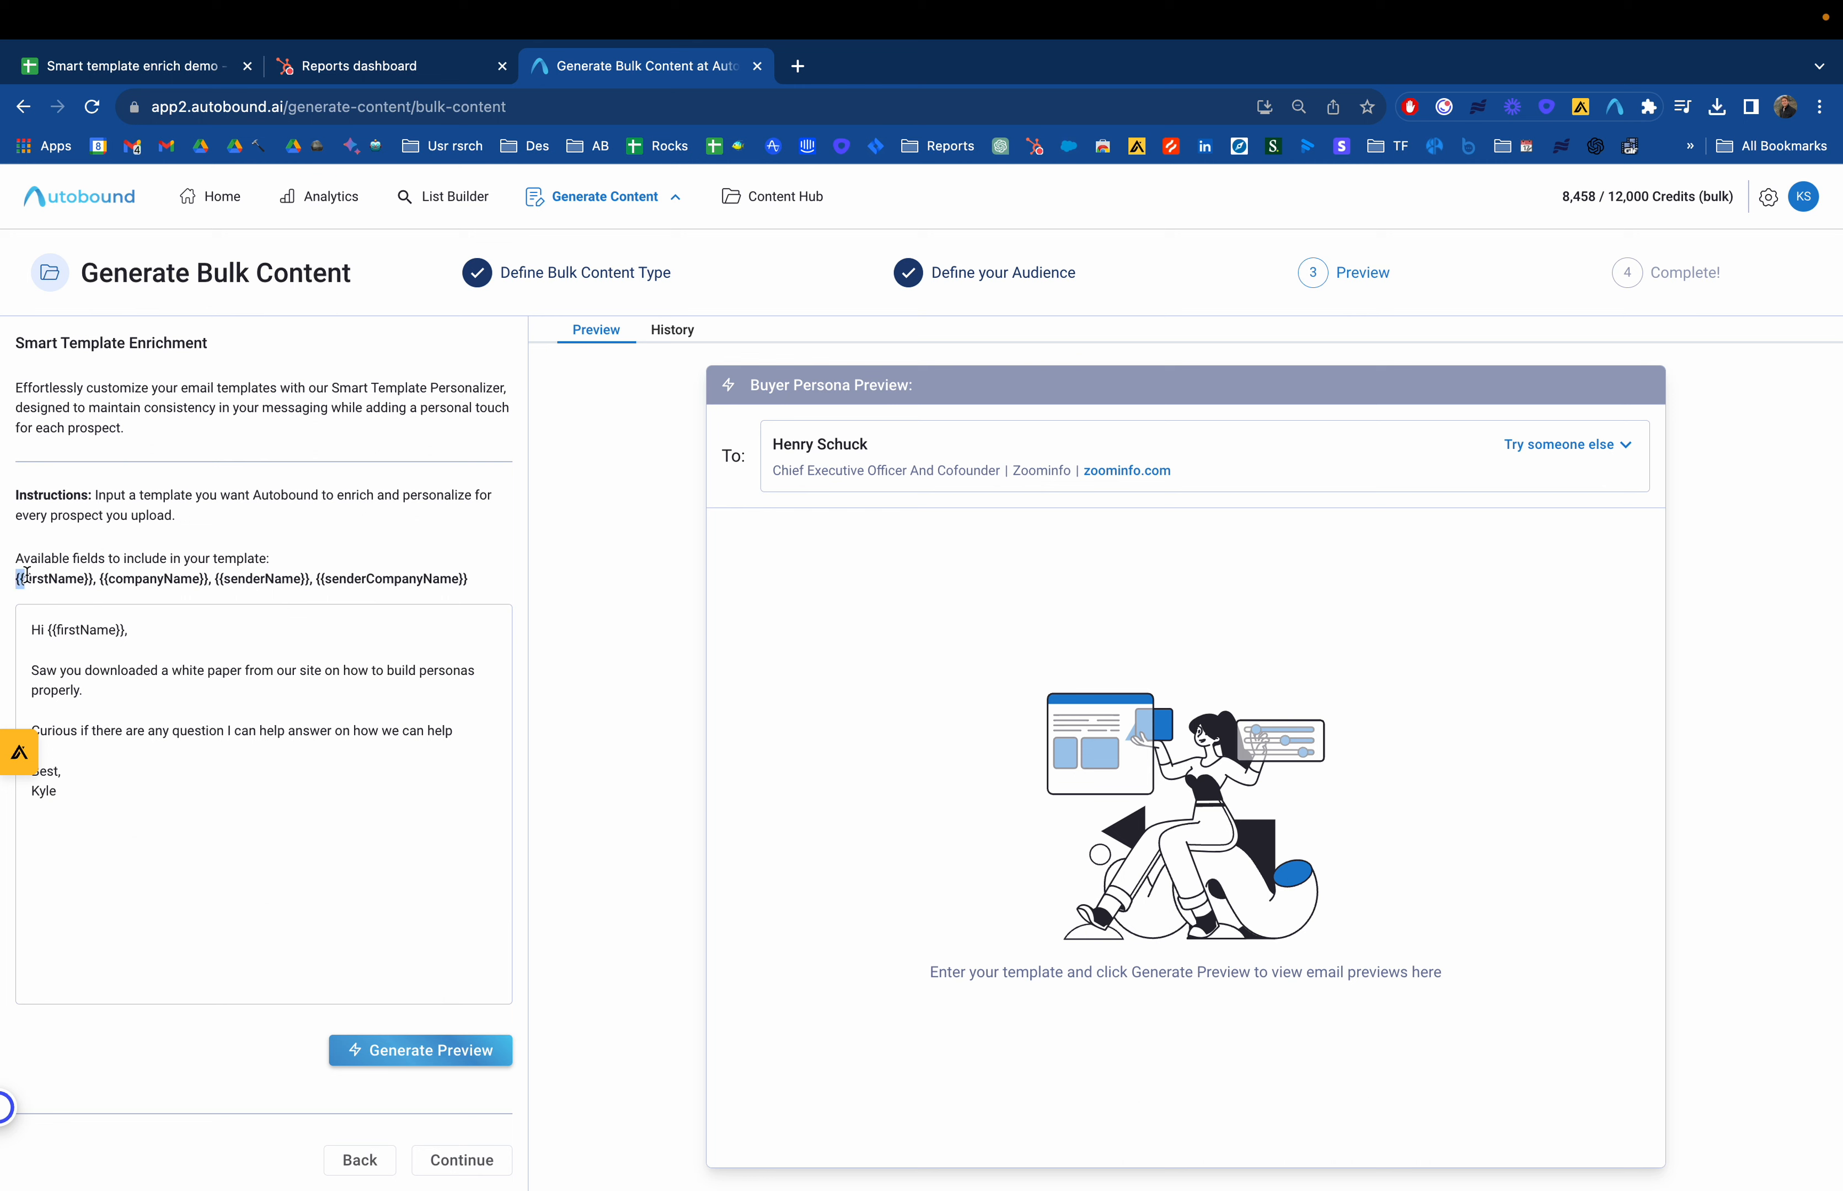
drag(16, 577, 125, 586)
click(91, 578)
drag(136, 633, 66, 629)
click(93, 632)
drag(129, 628, 57, 624)
click(170, 755)
click(402, 1073)
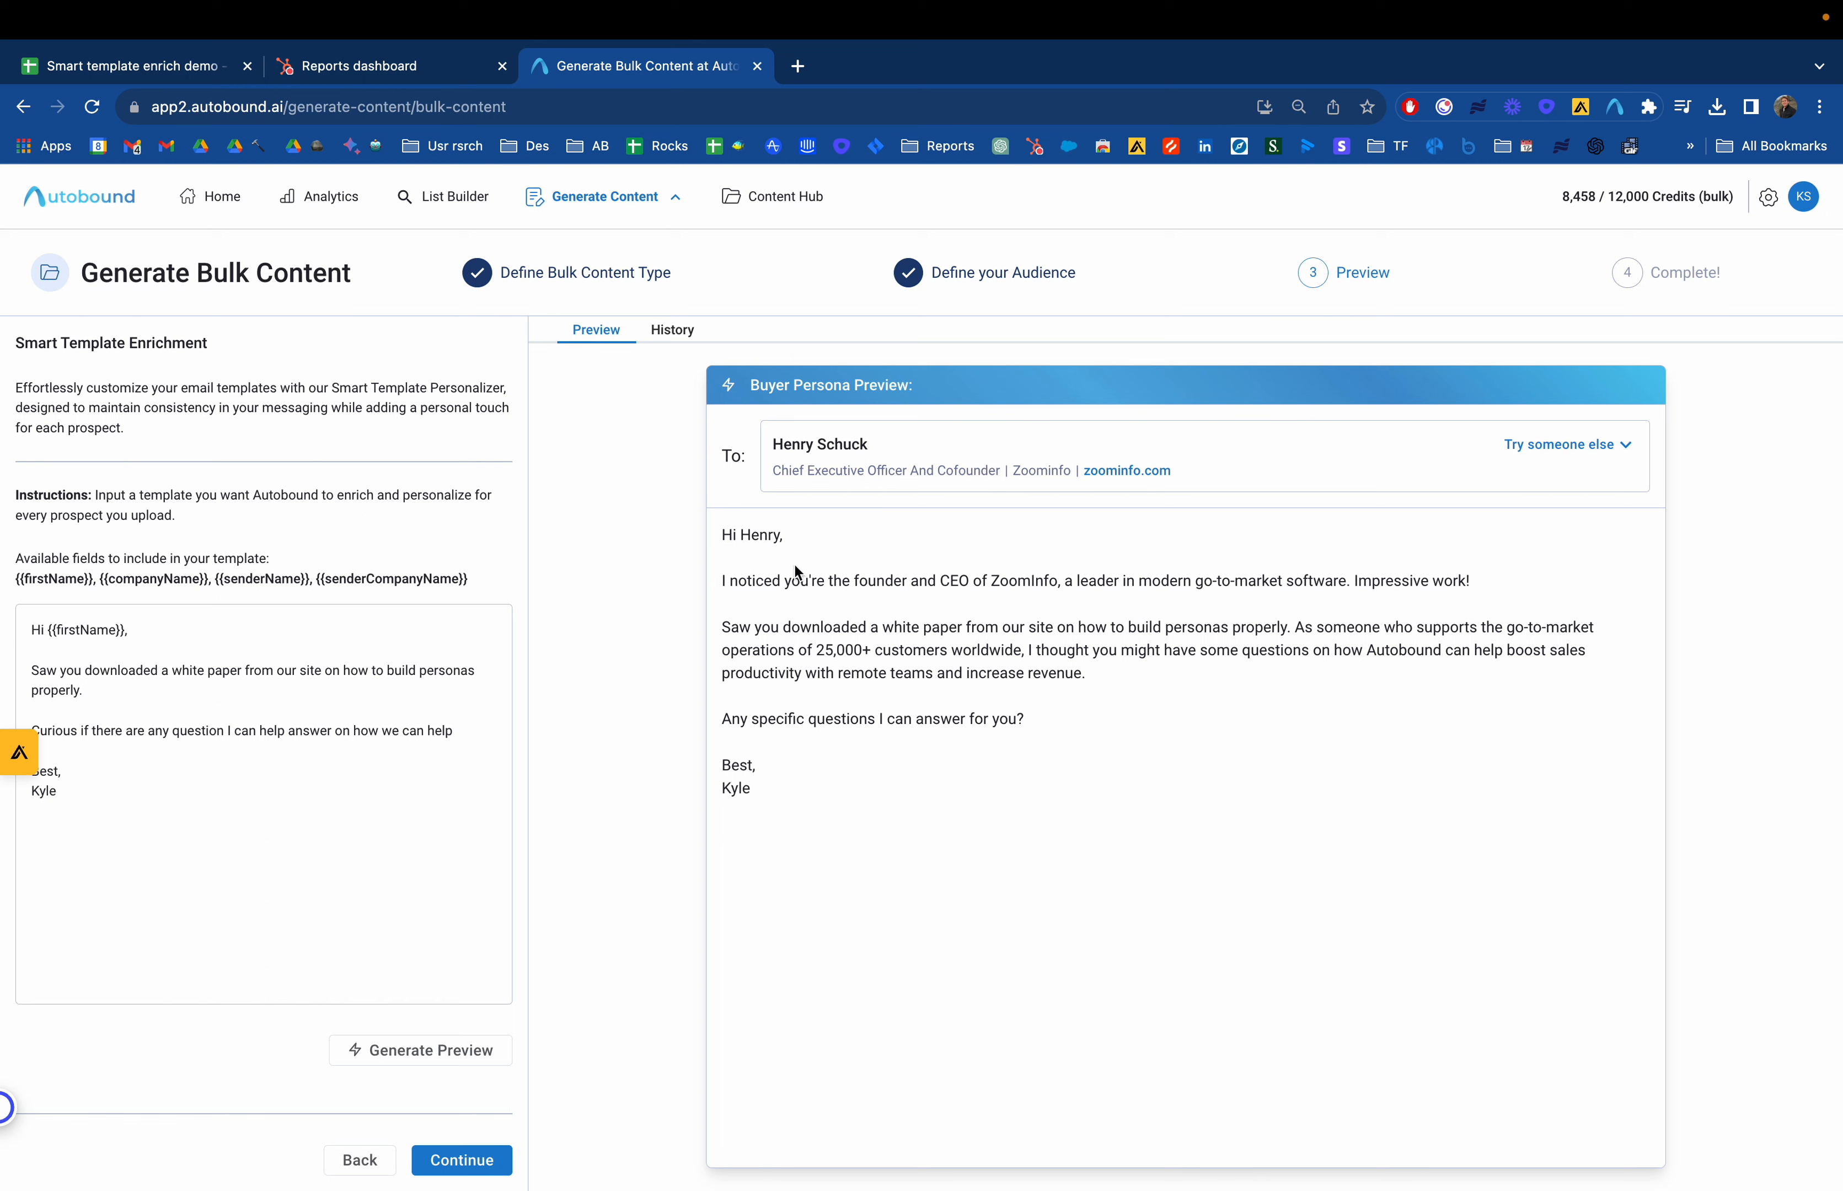
Regenerate the email preview and continue to the final generation step
drag(747, 580, 999, 608)
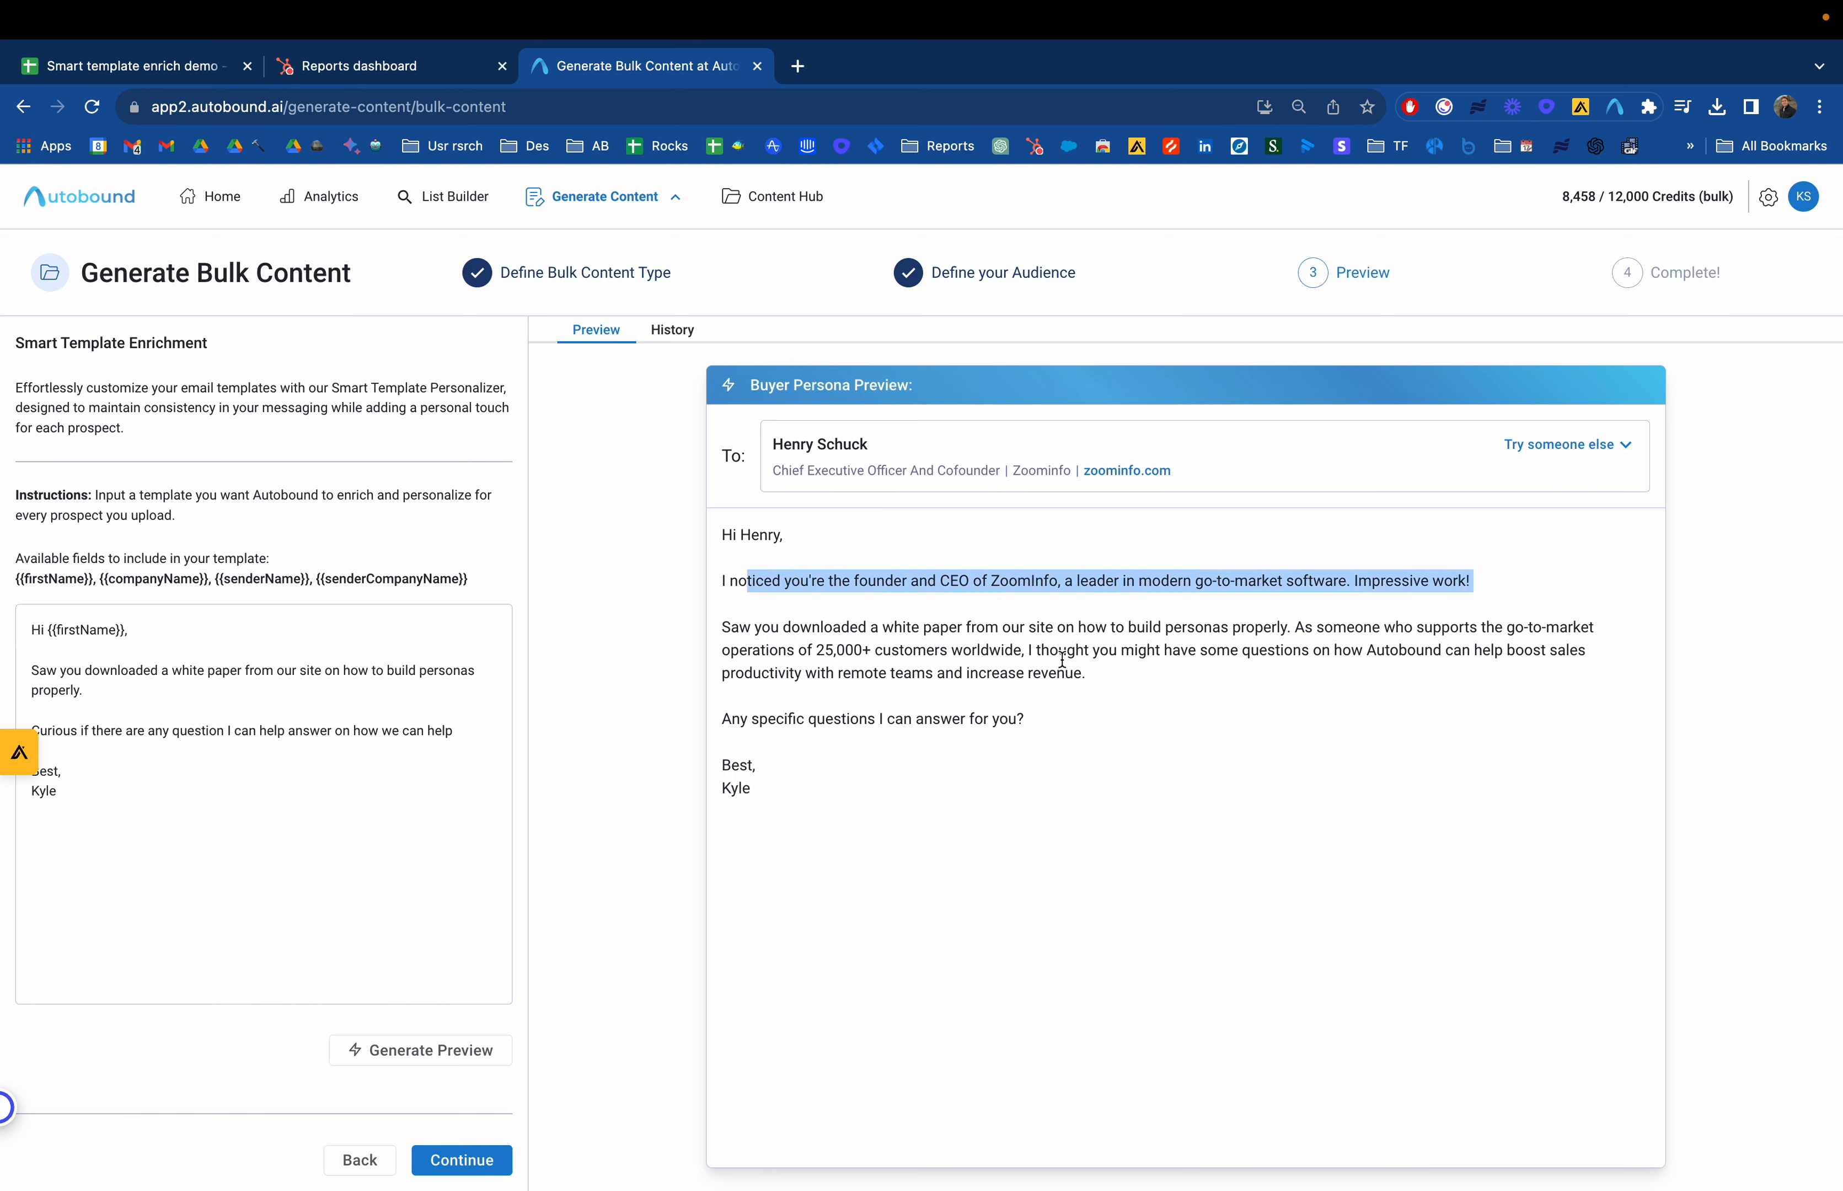
click(446, 1052)
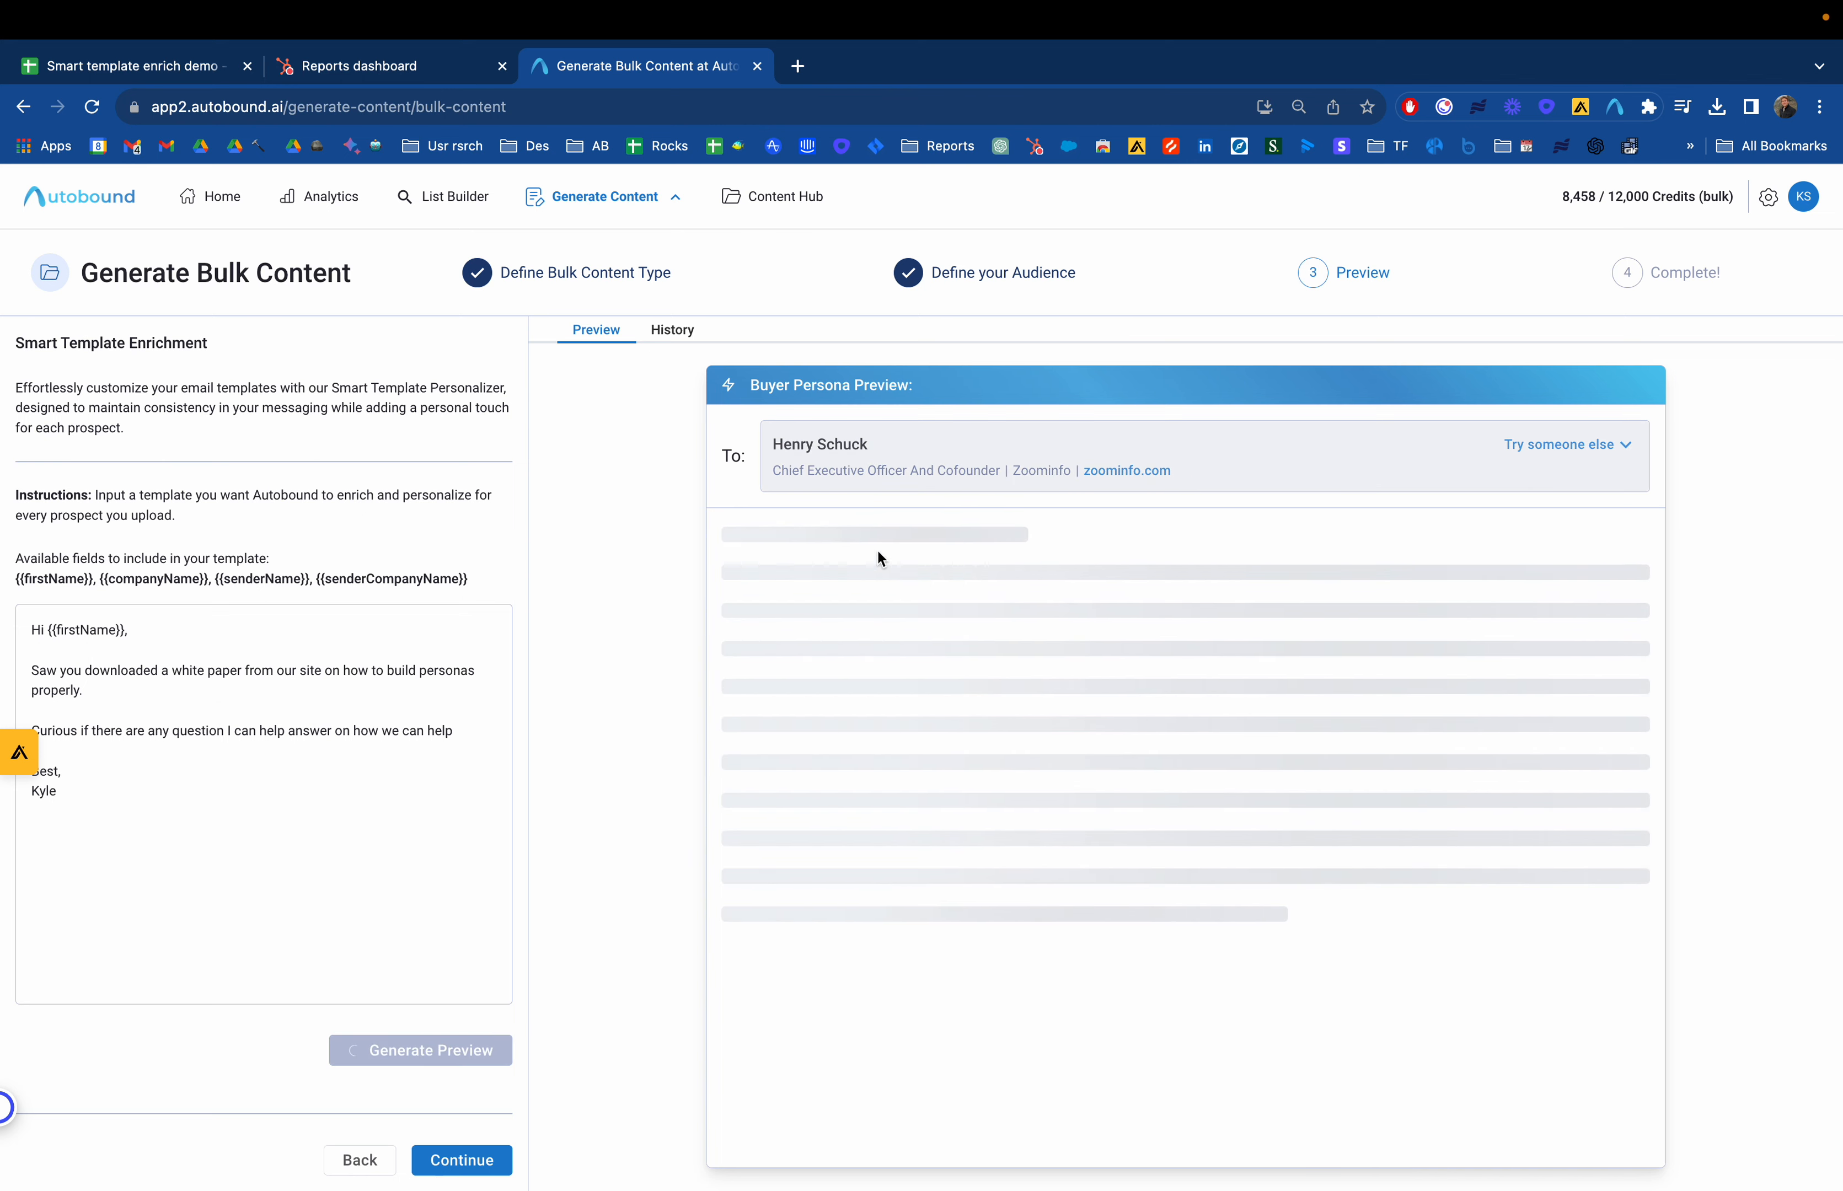
drag(852, 620, 722, 580)
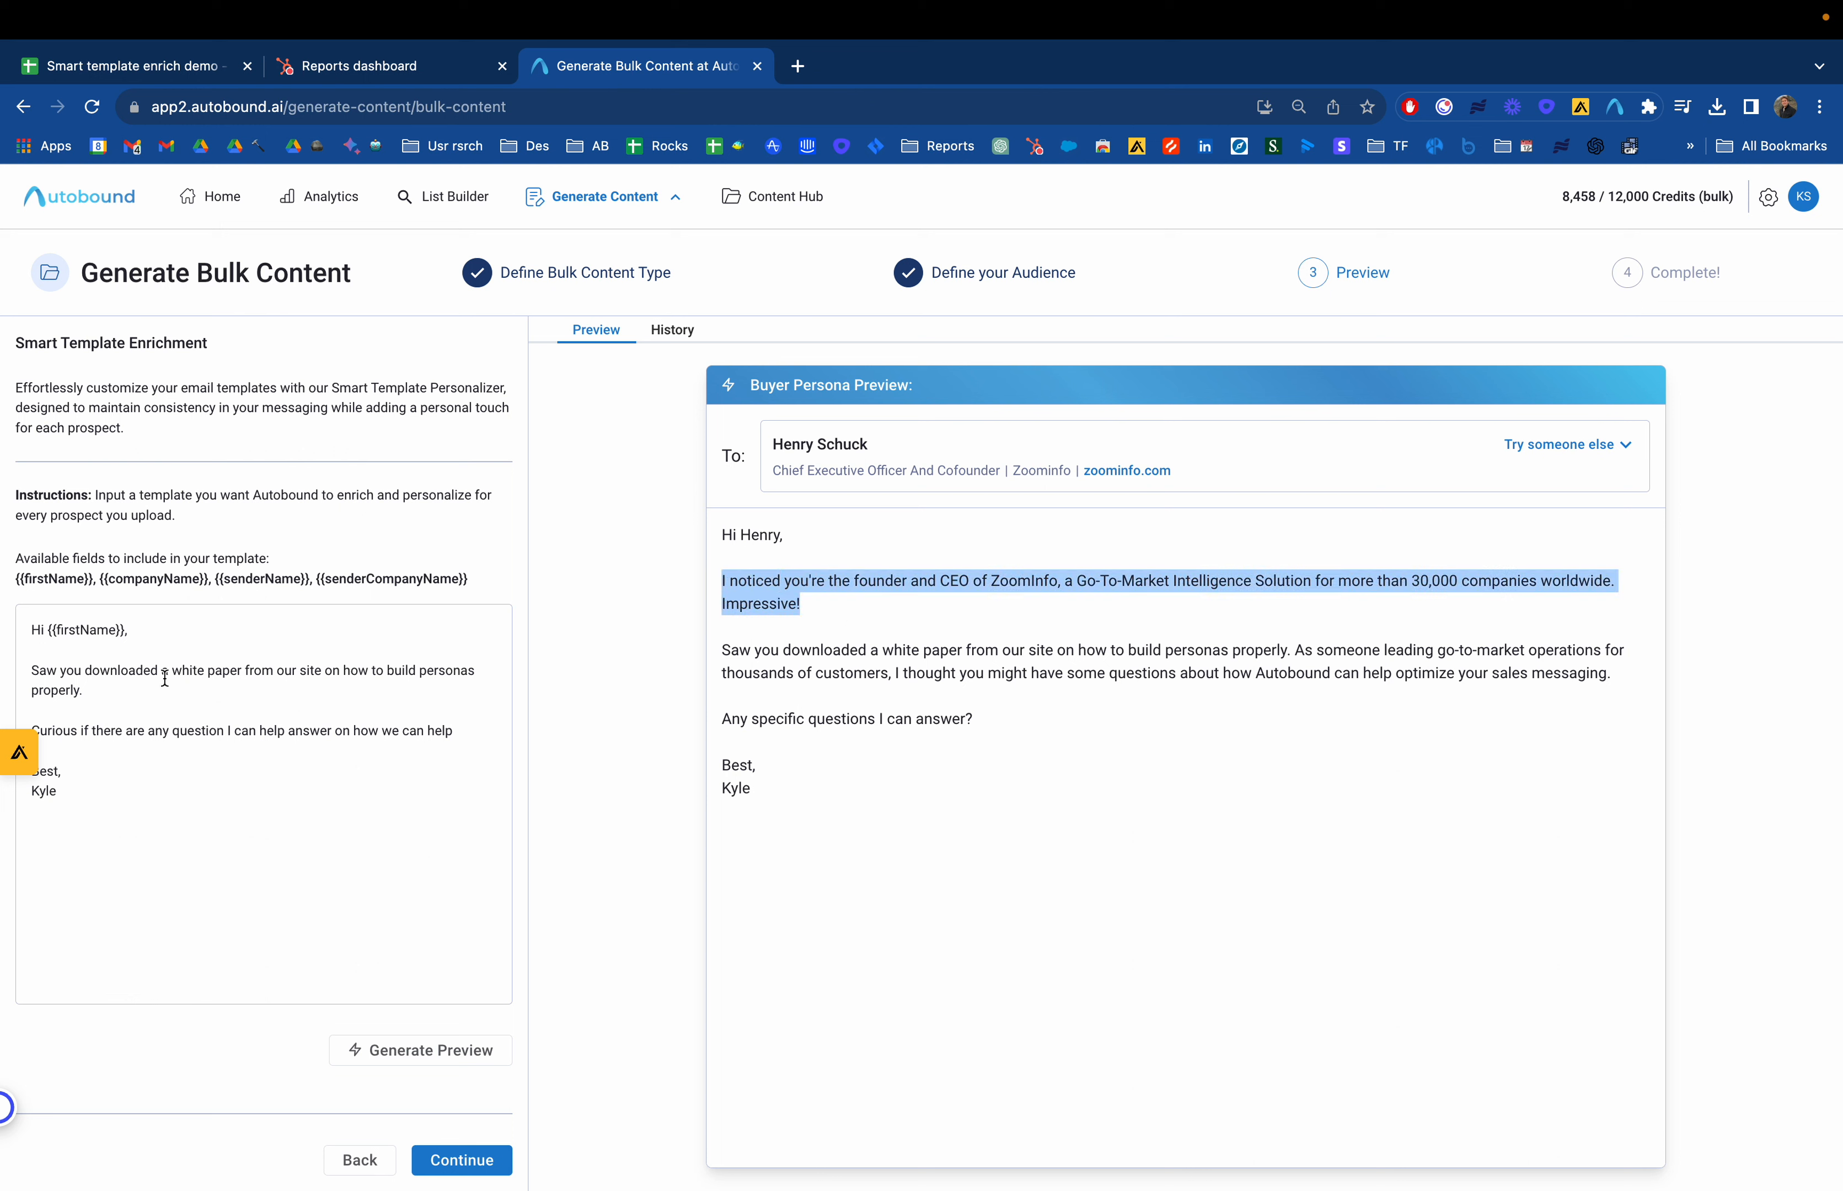
drag(162, 671, 48, 671)
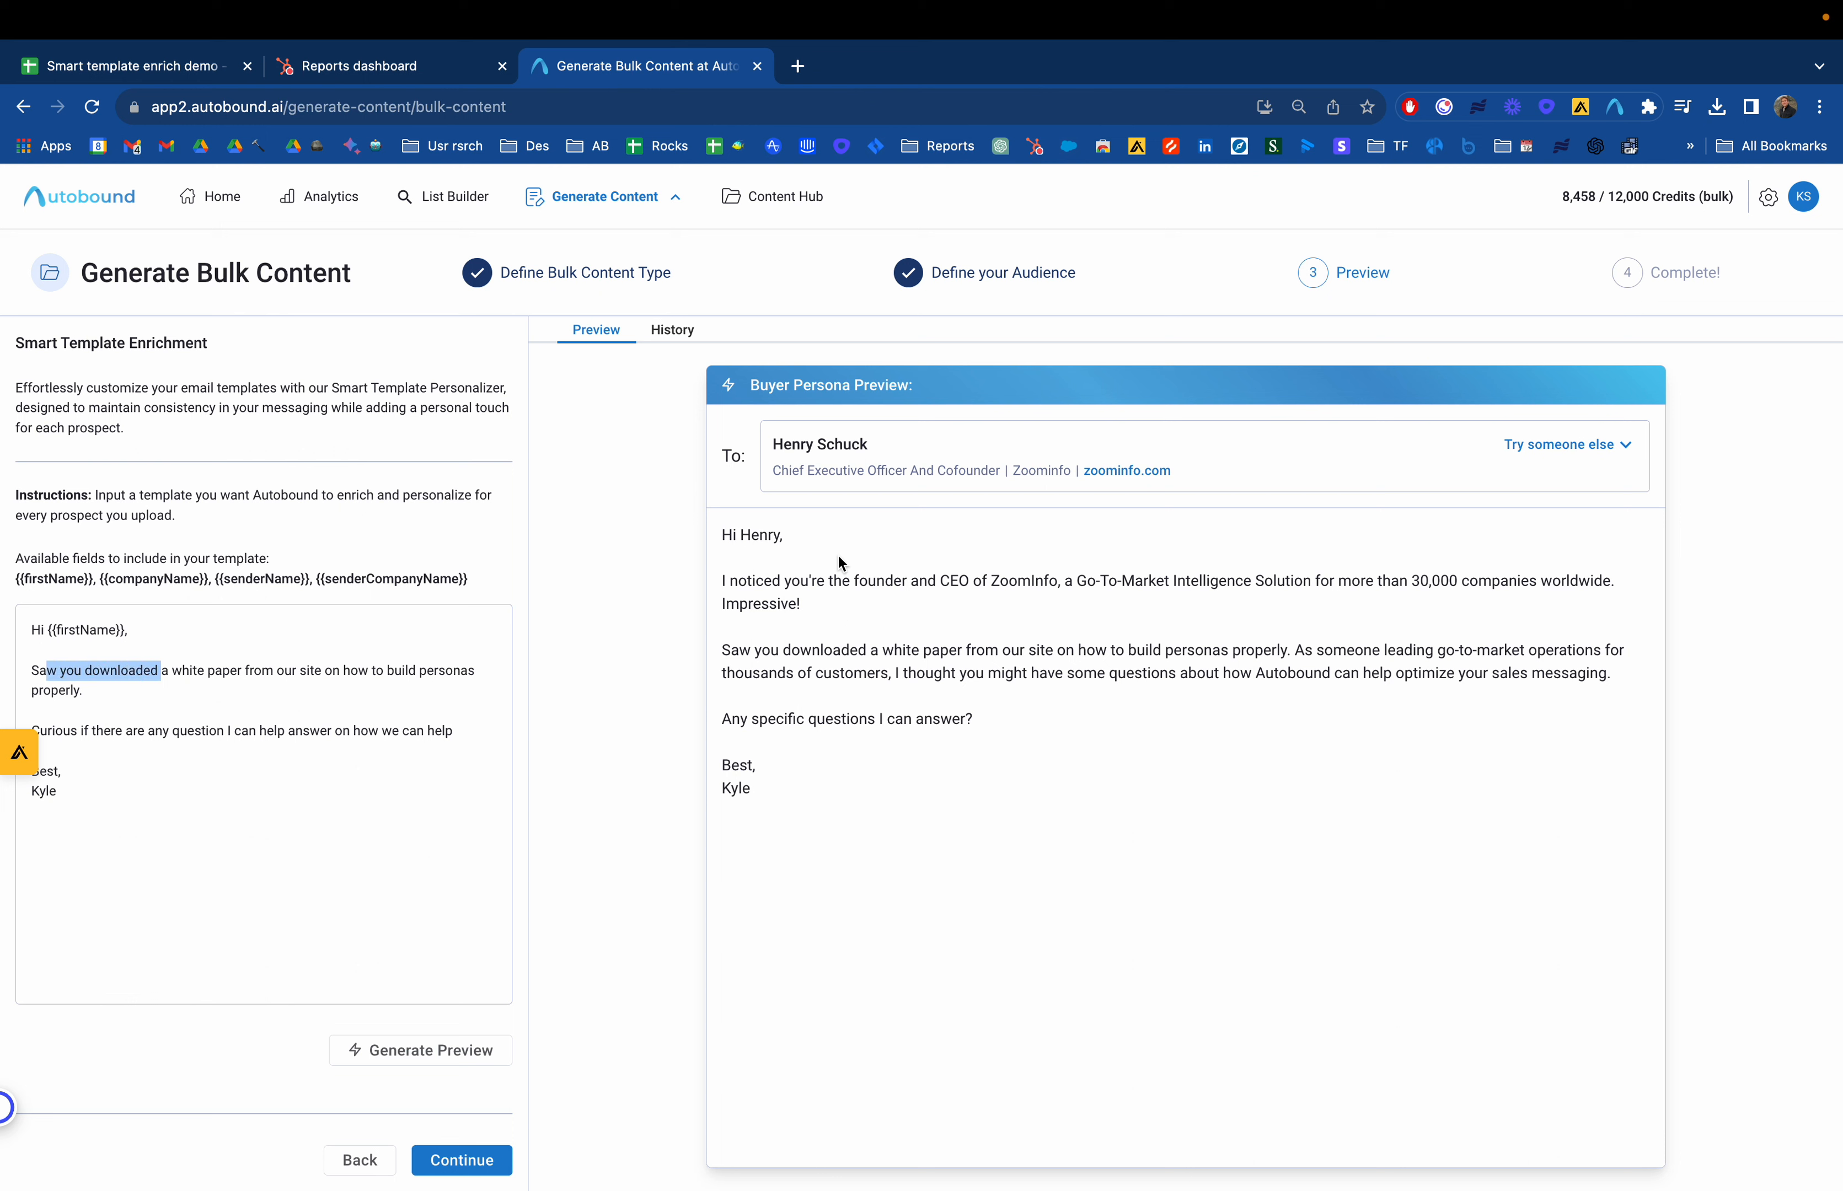
click(477, 1165)
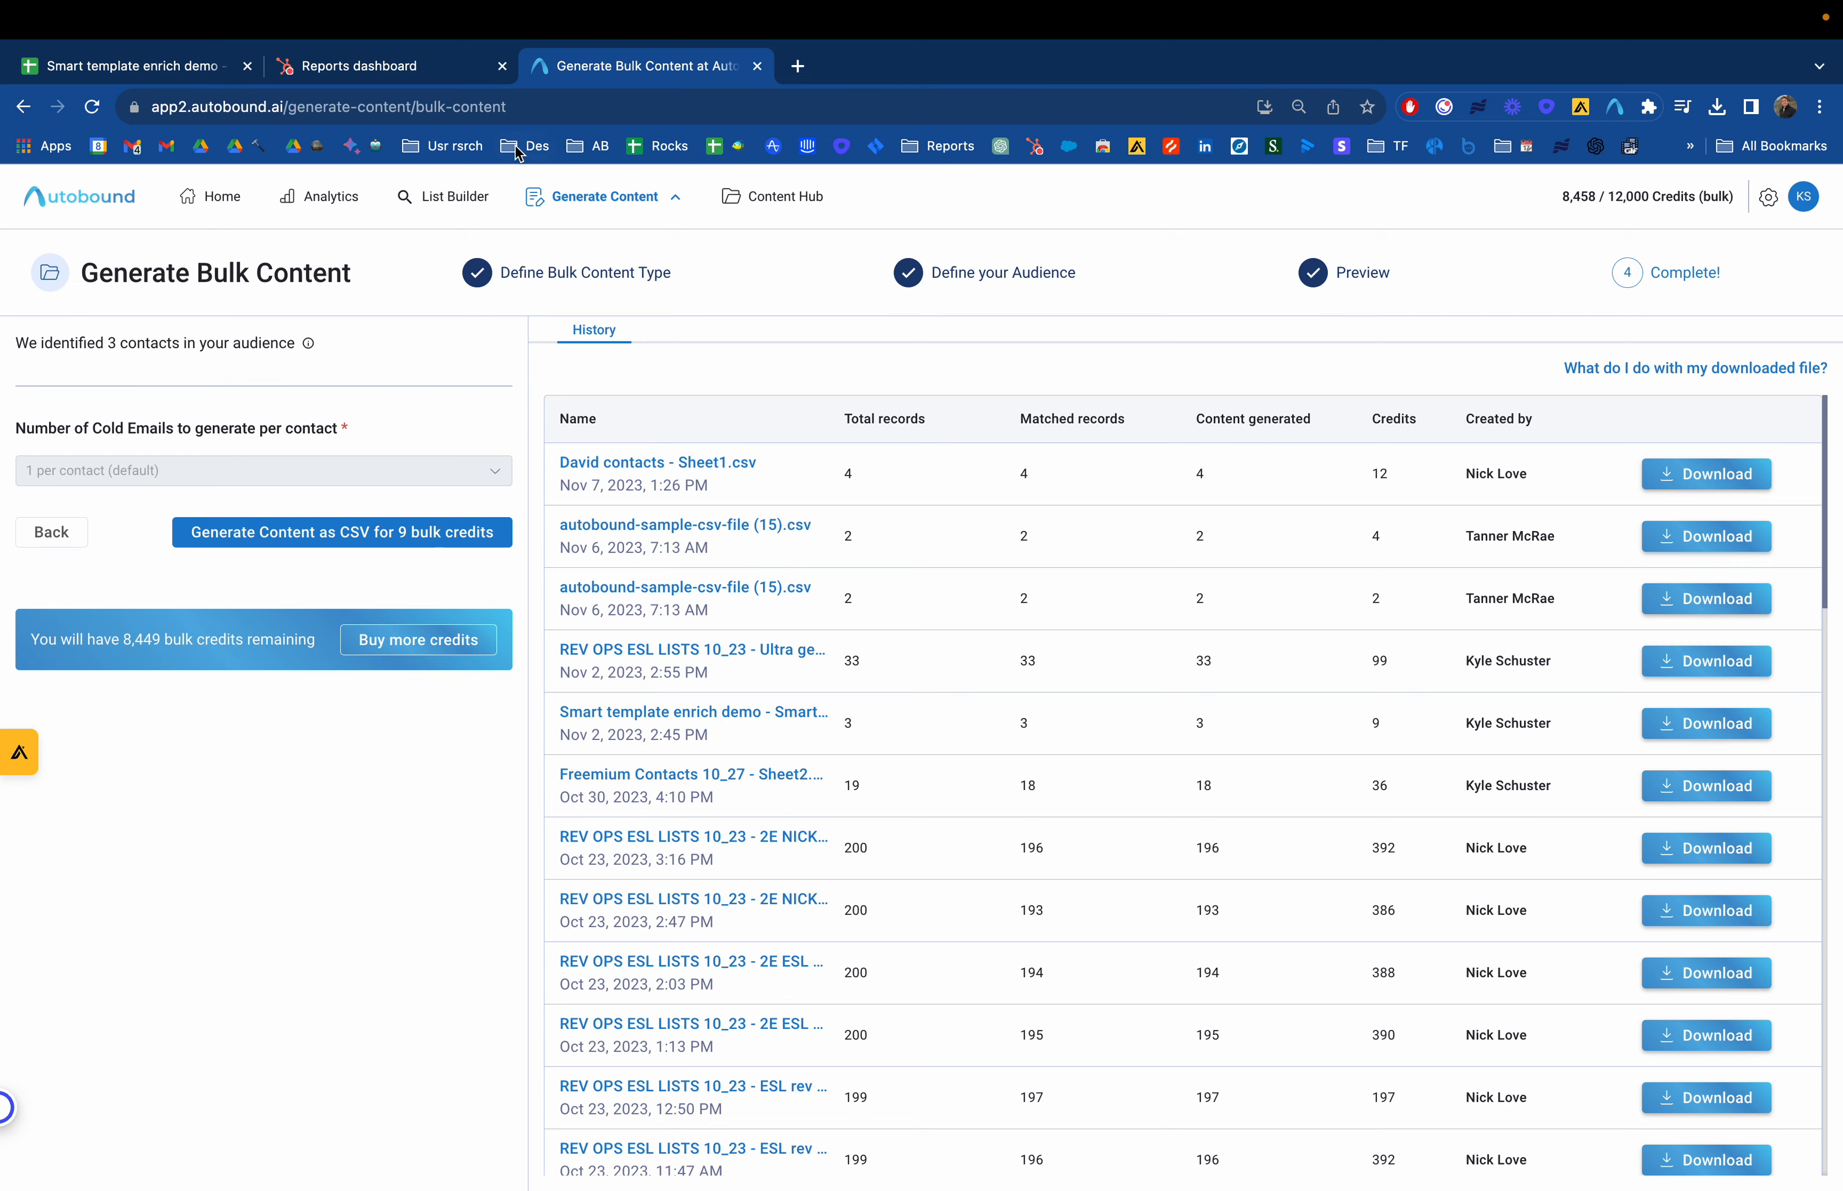
Hide the Input template column in the spreadsheet
click(132, 61)
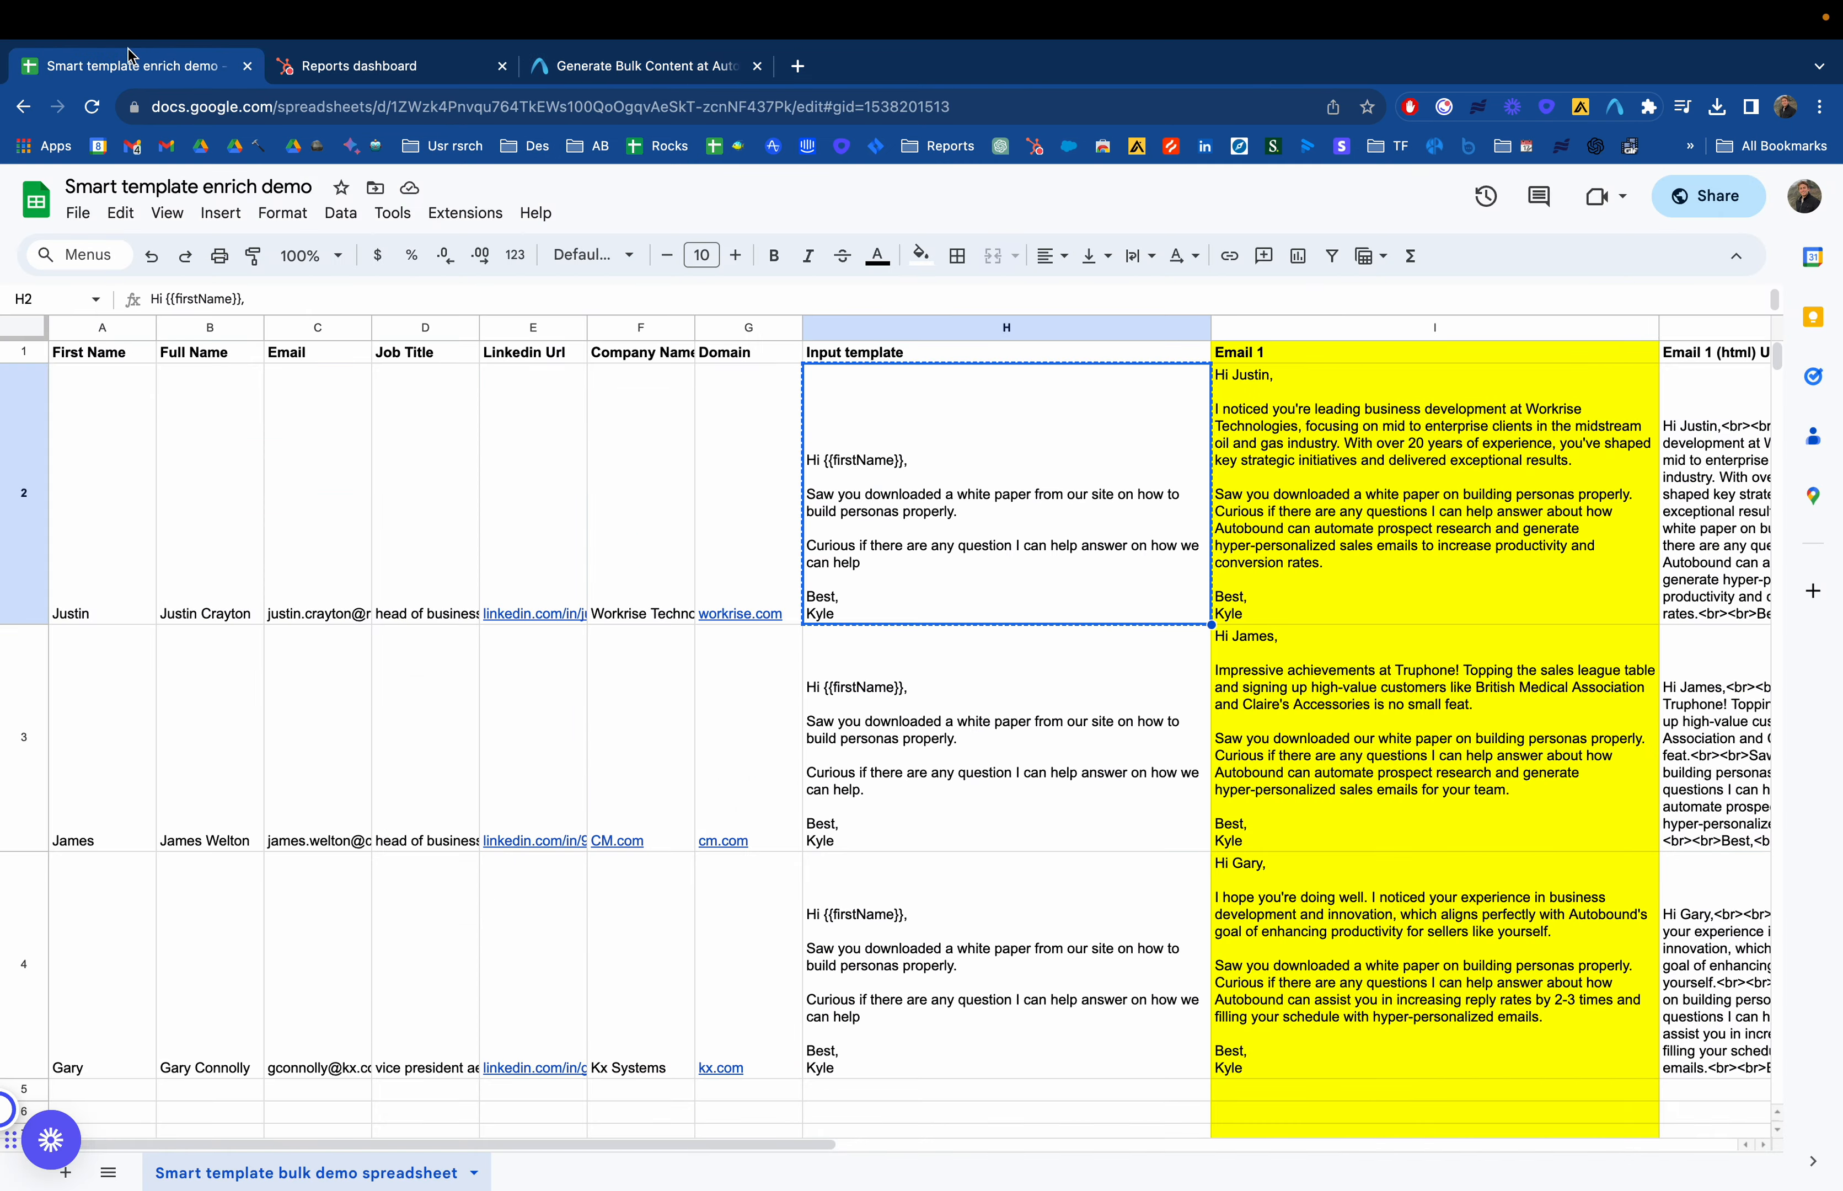
scroll(1062, 539, right, 3)
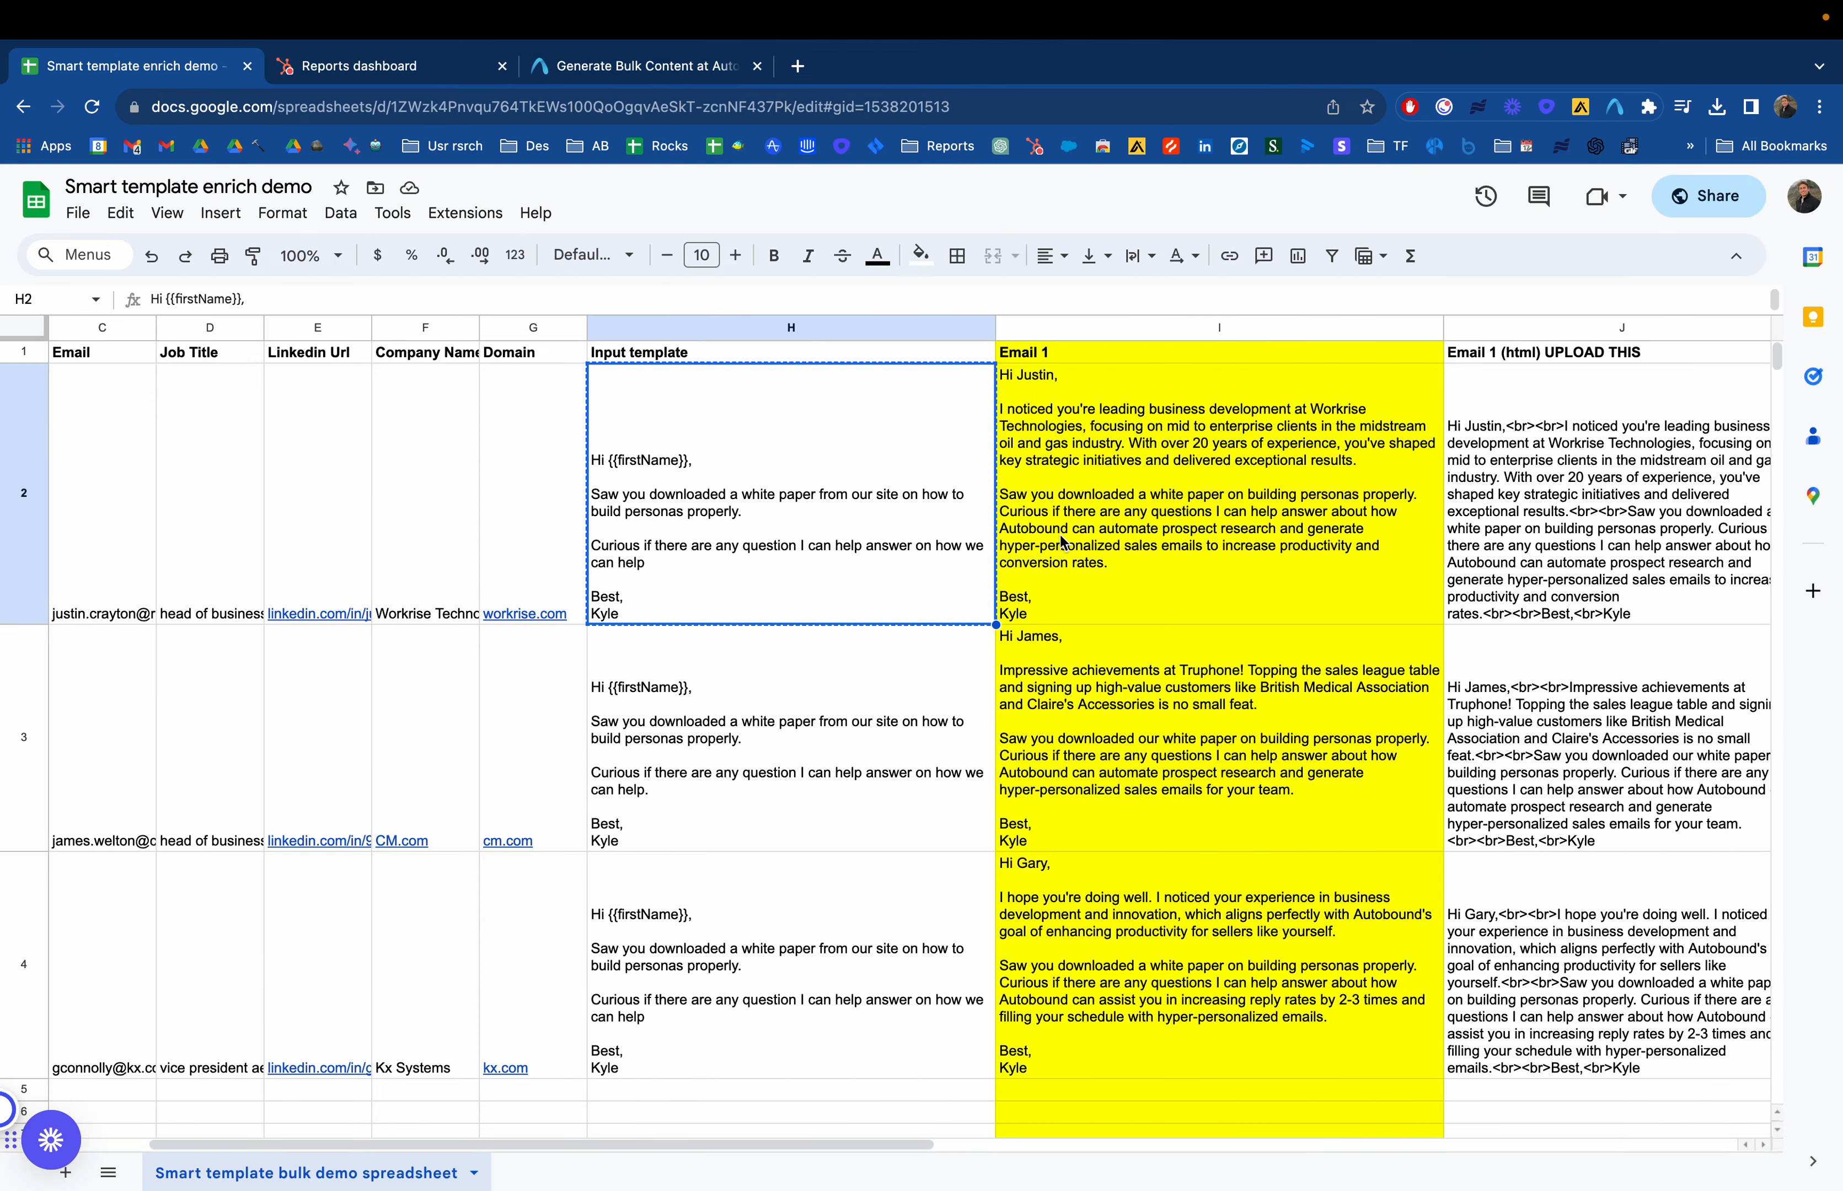
right_click(852, 336)
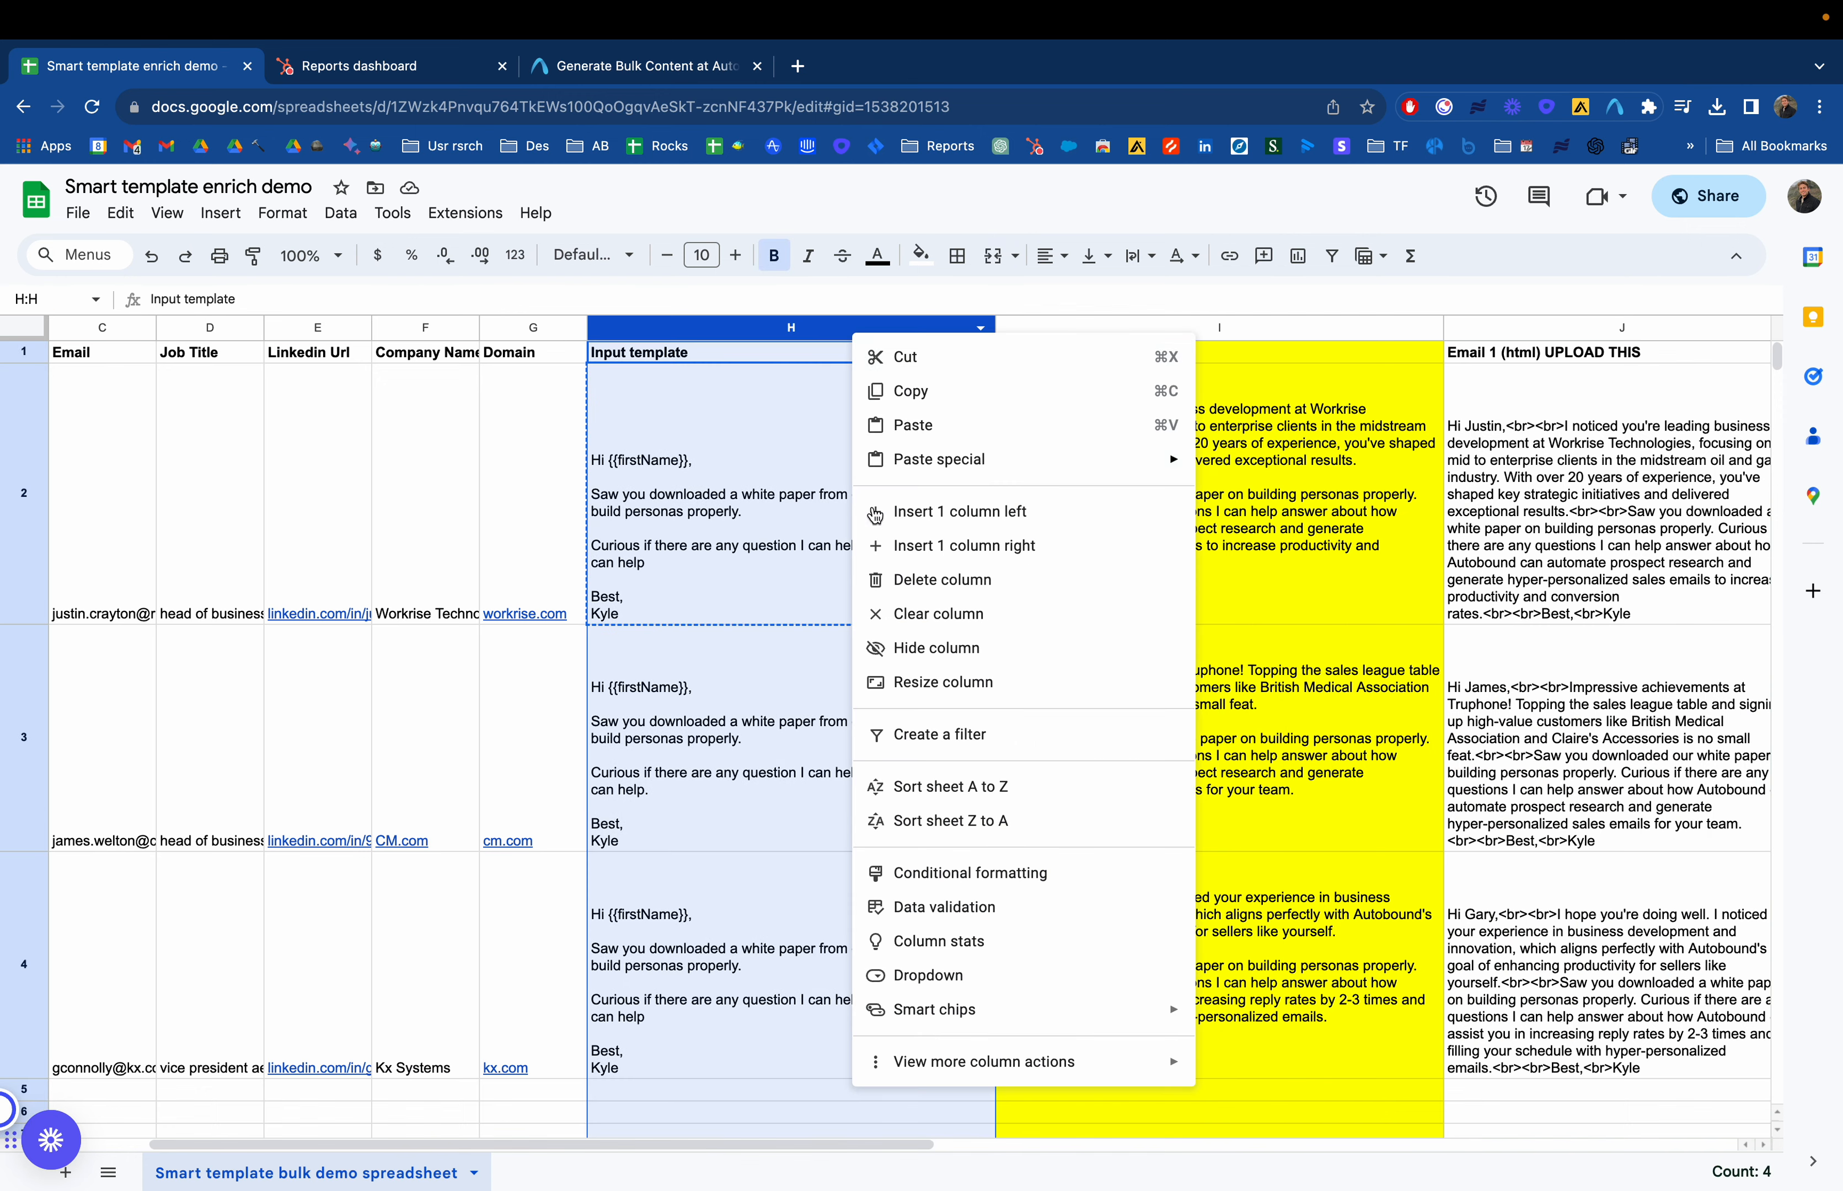
click(922, 643)
click(697, 418)
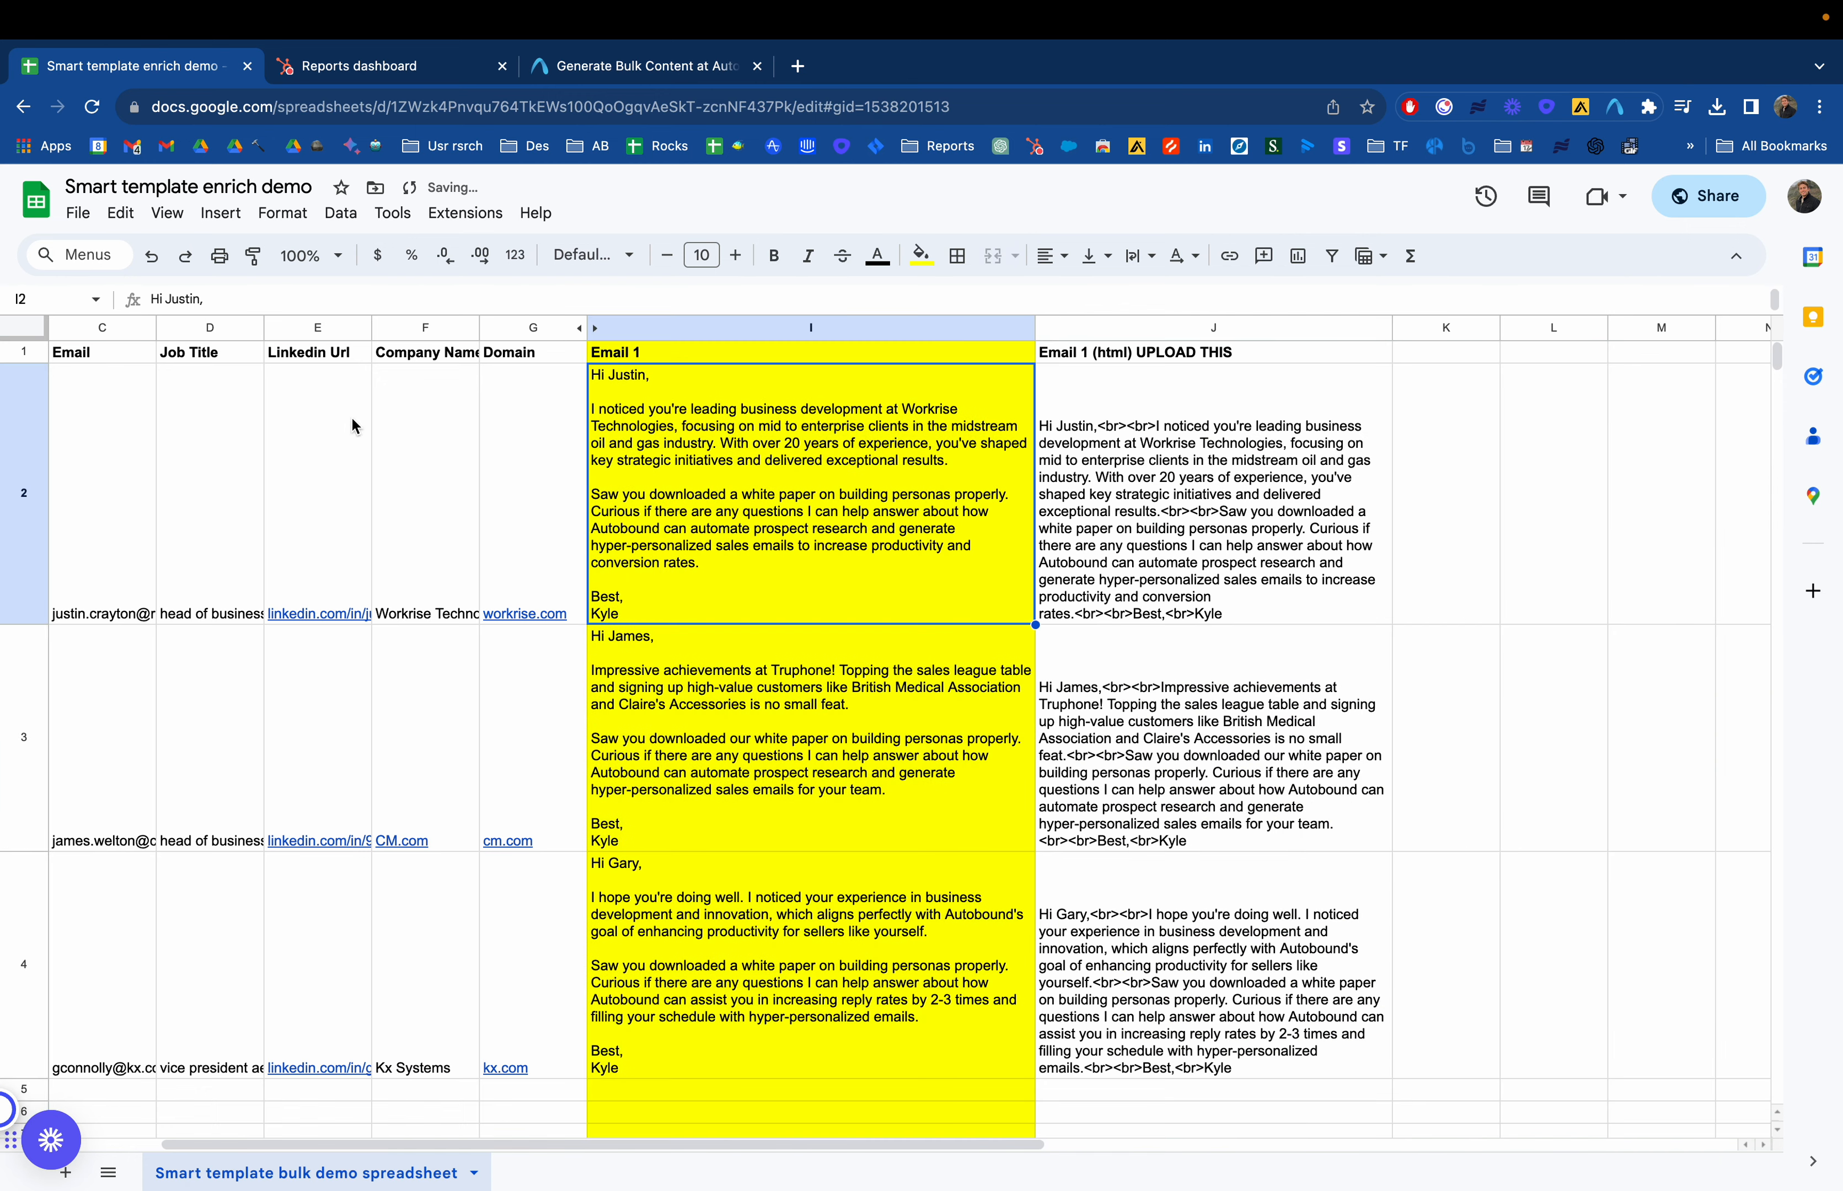
In the first Email 1 (html) UPLOAD THIS cell, replace the word business with biz
scroll(347, 428, left, 1)
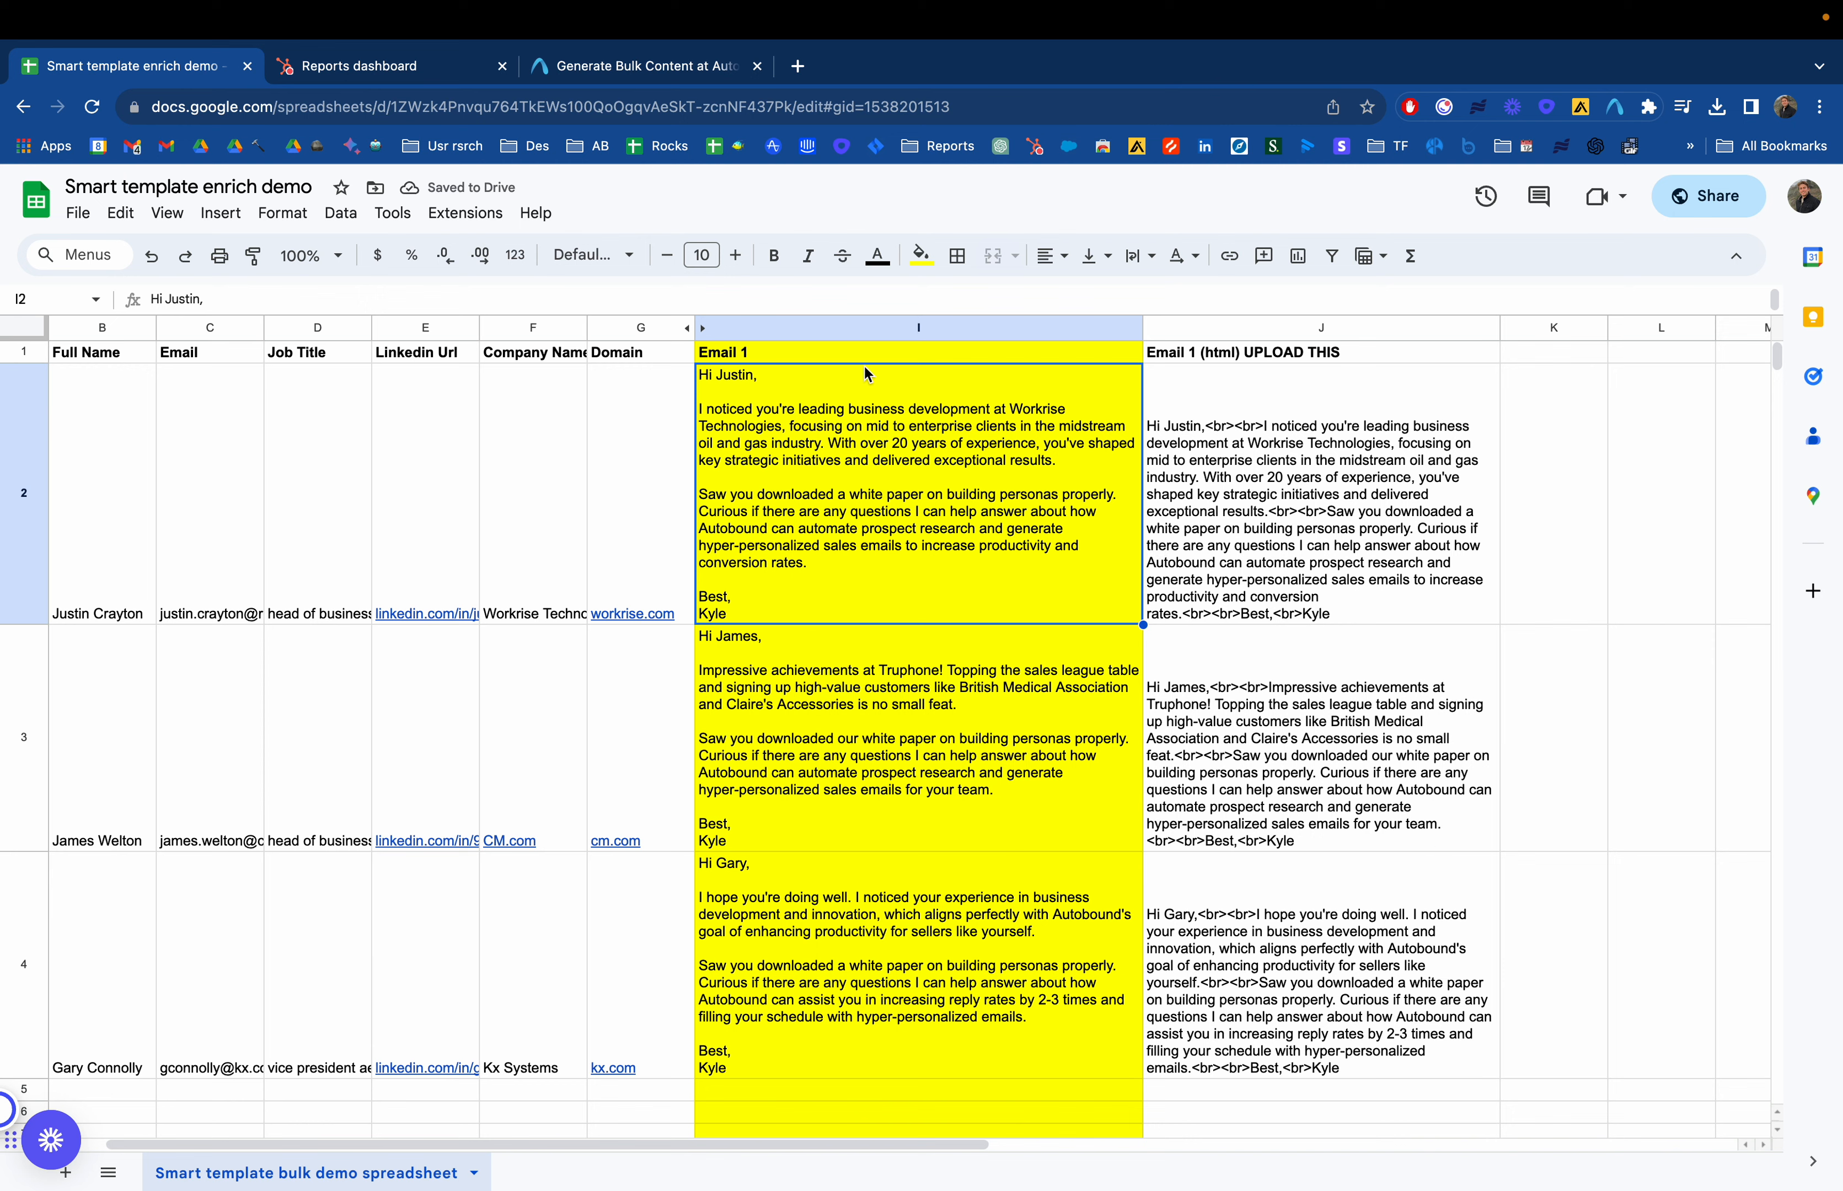
click(849, 358)
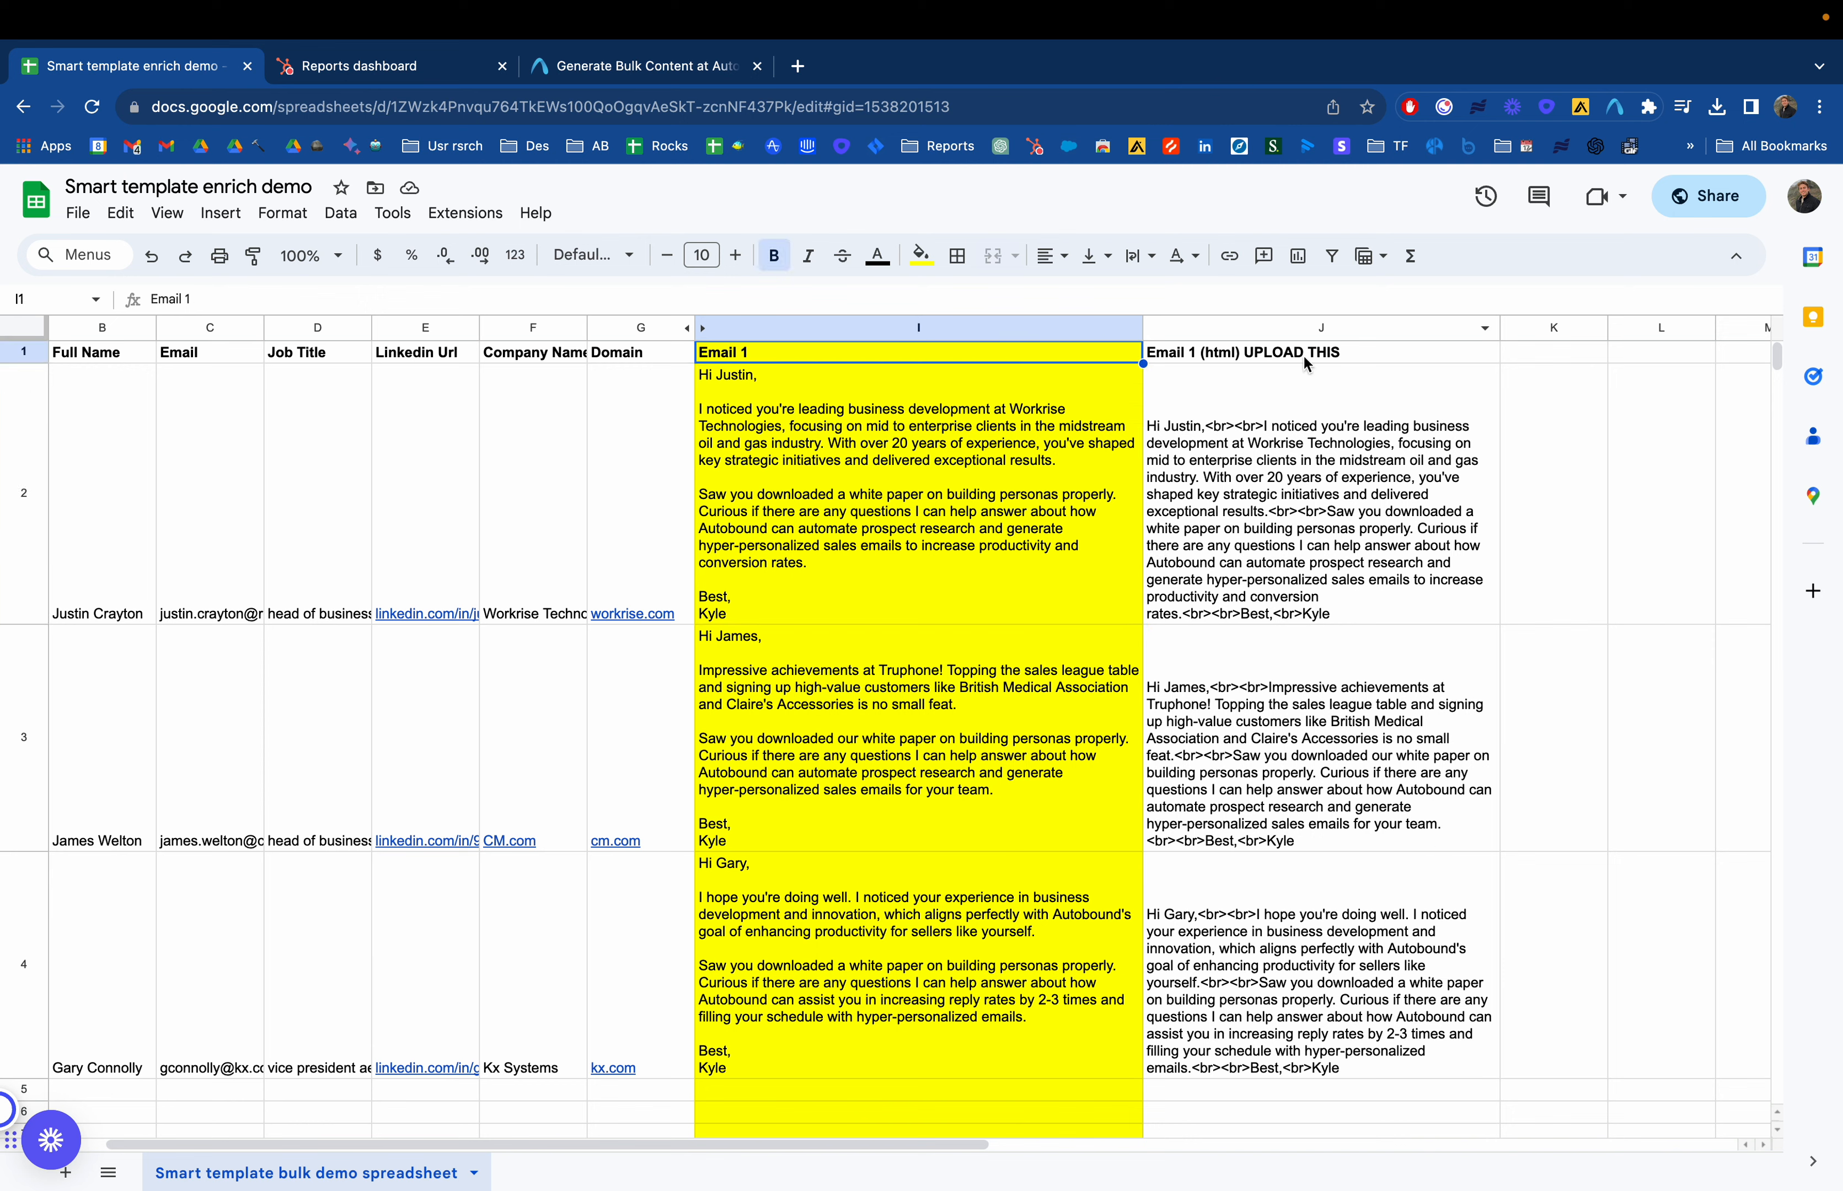
click(925, 548)
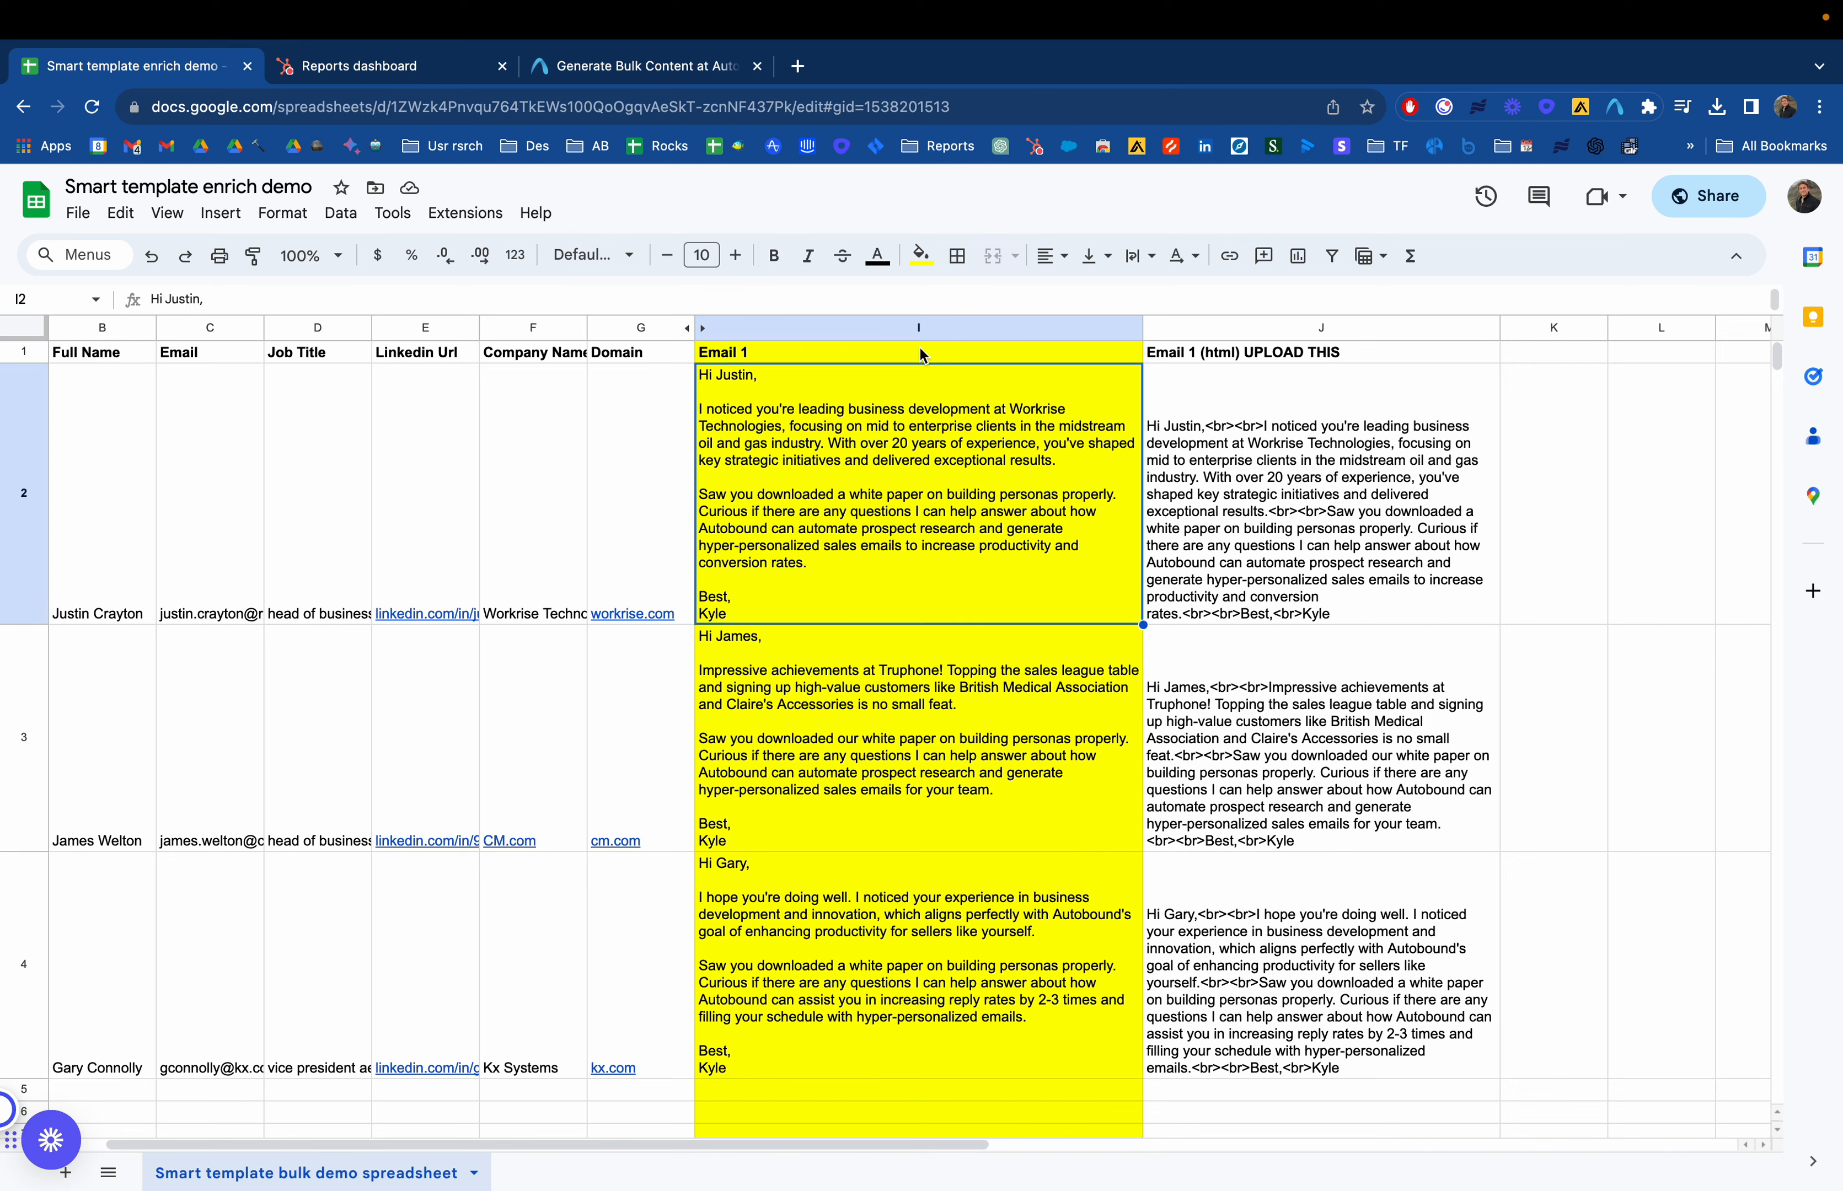
click(1298, 609)
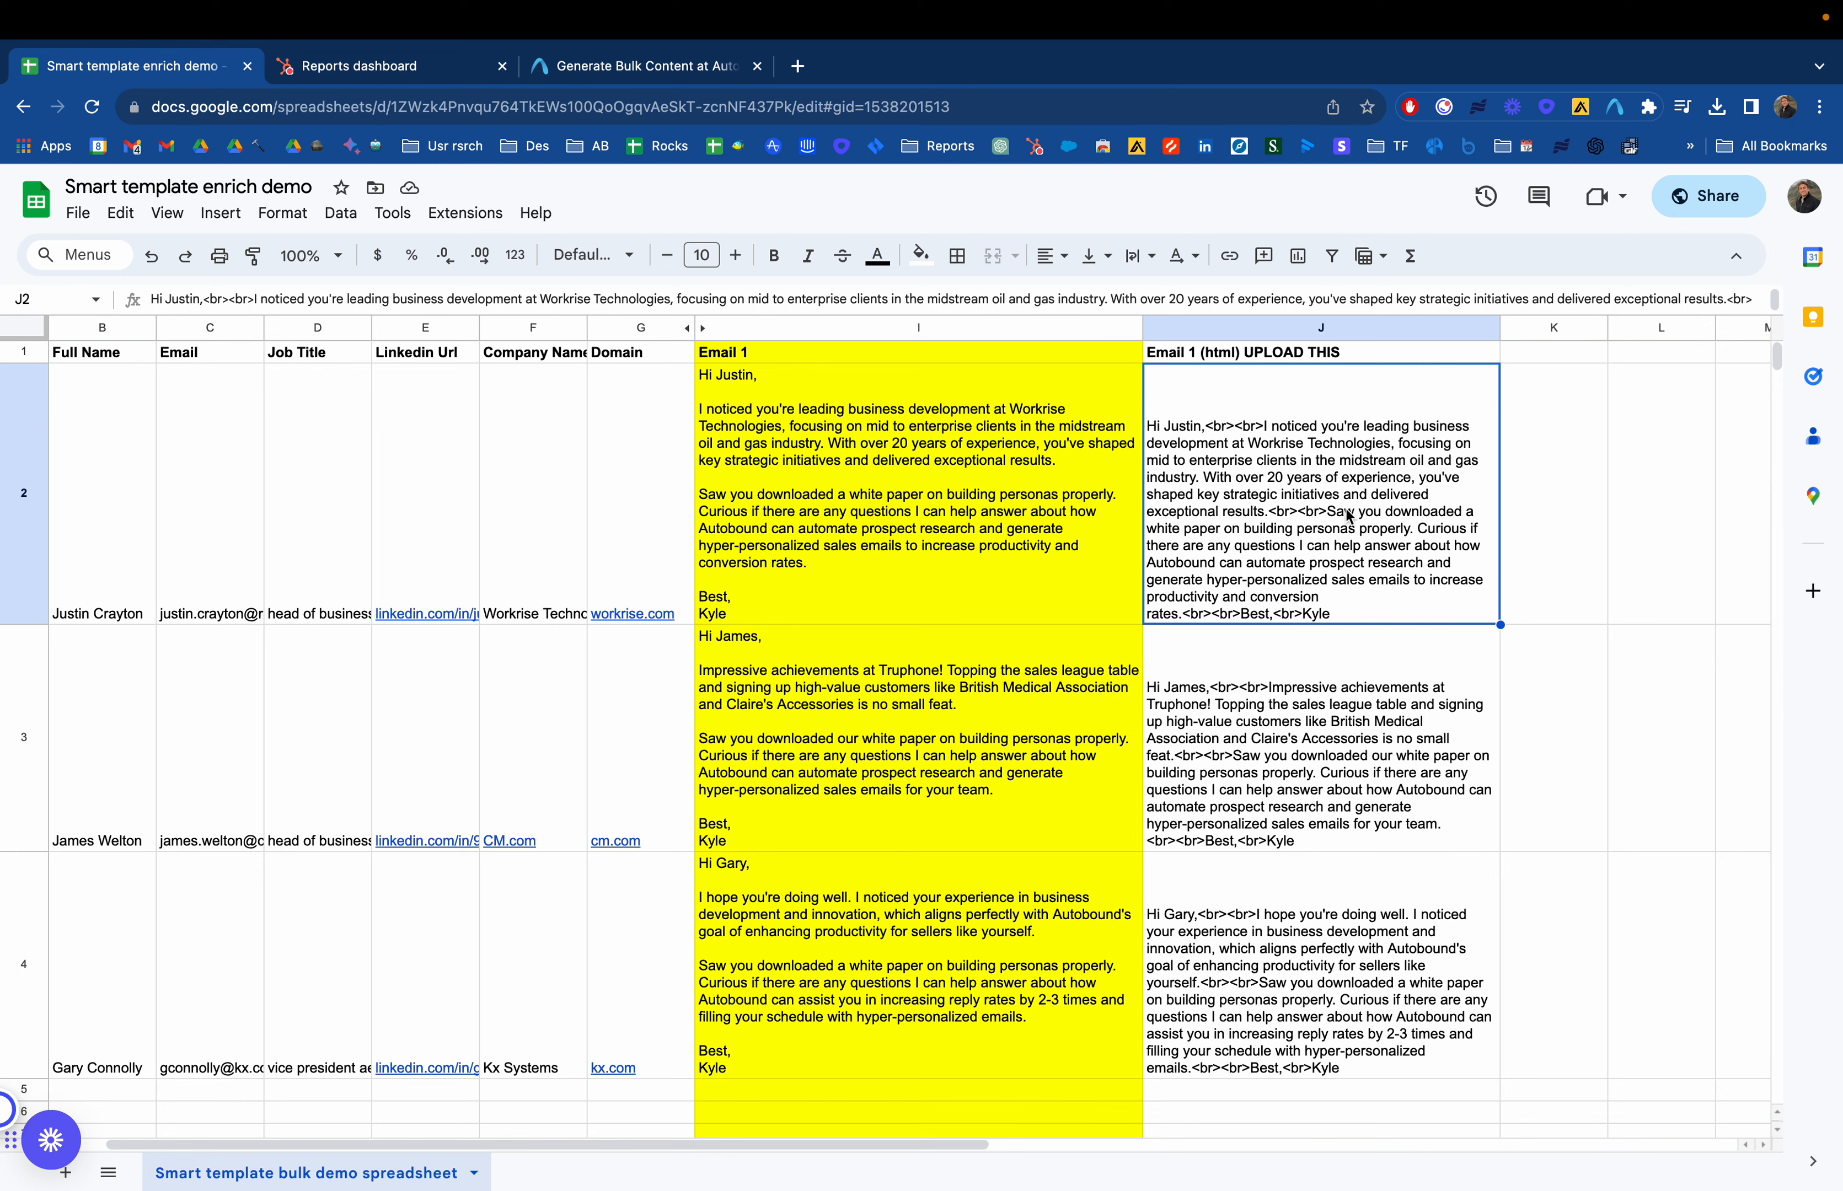
click(970, 493)
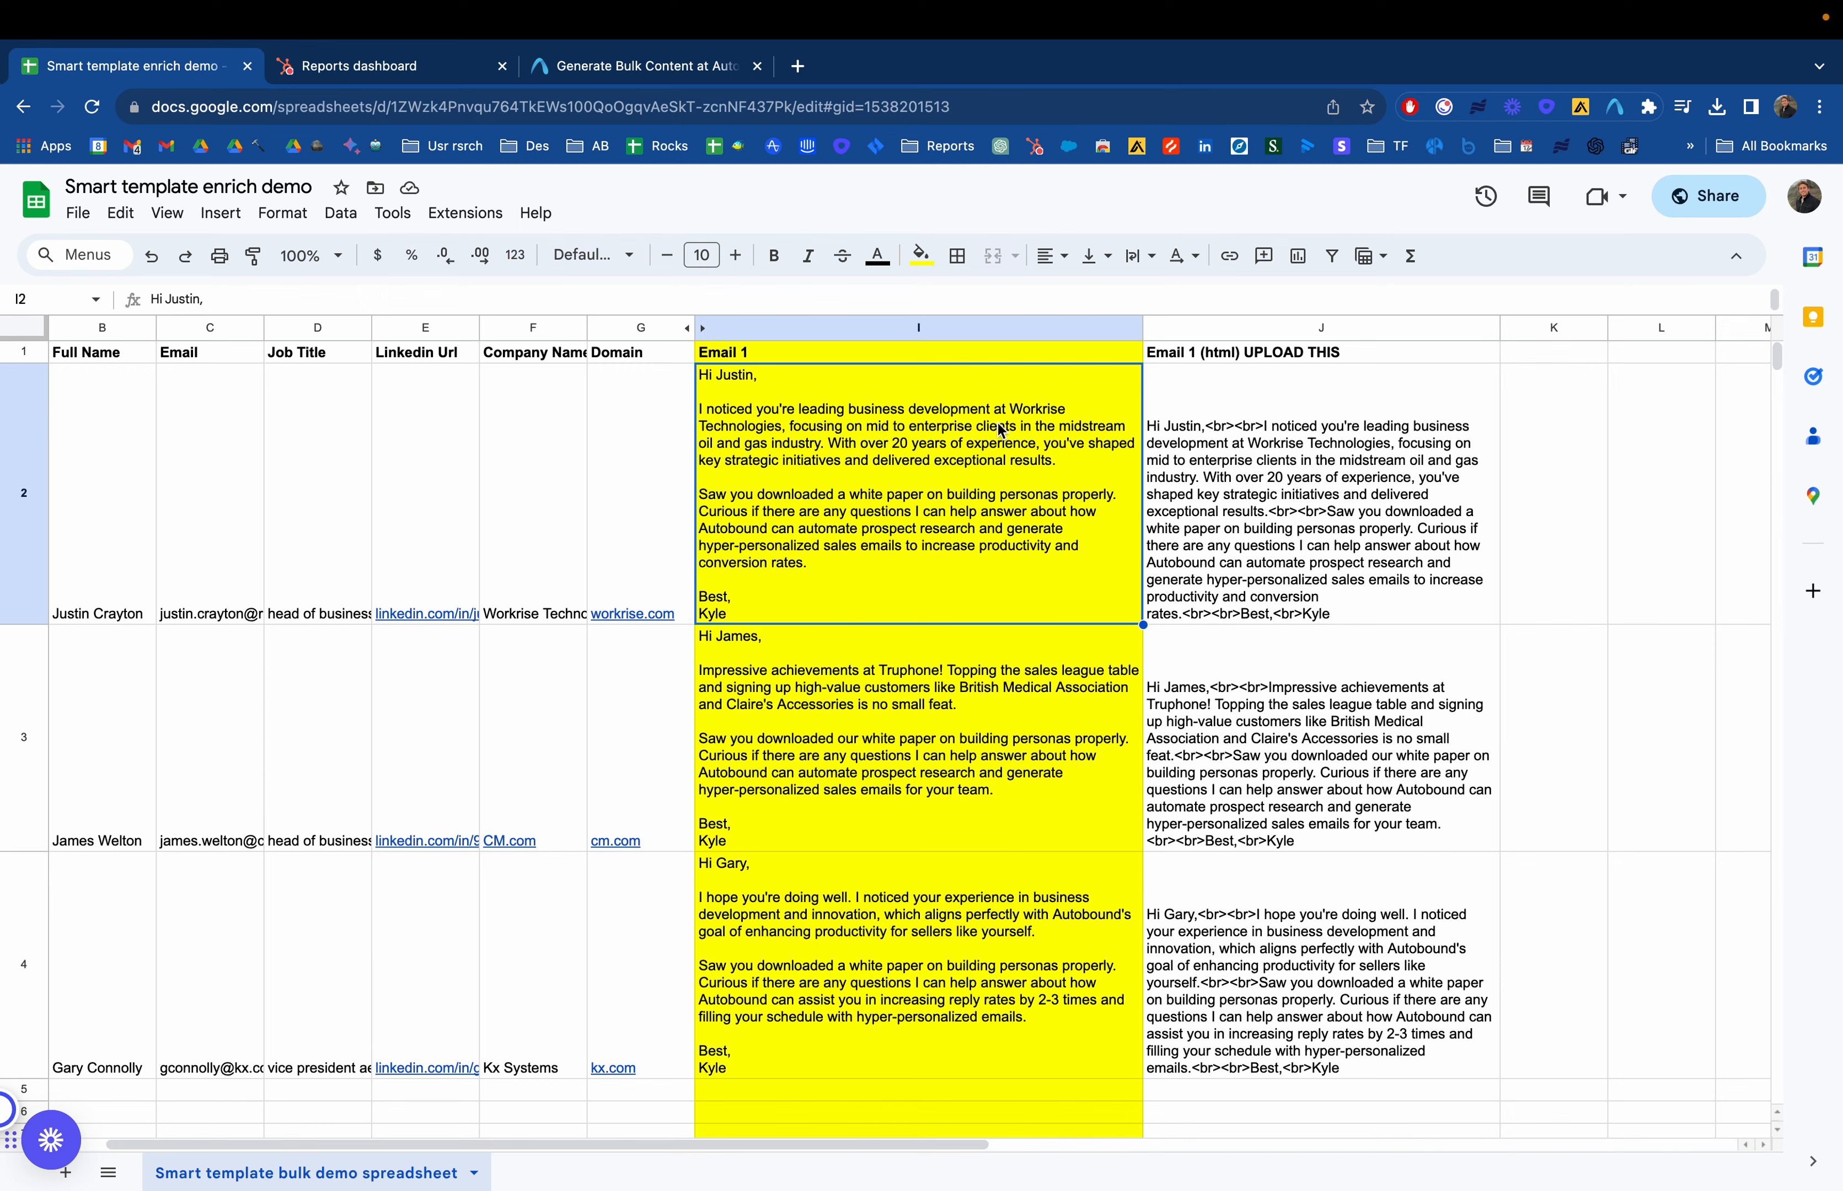
double_click(1238, 455)
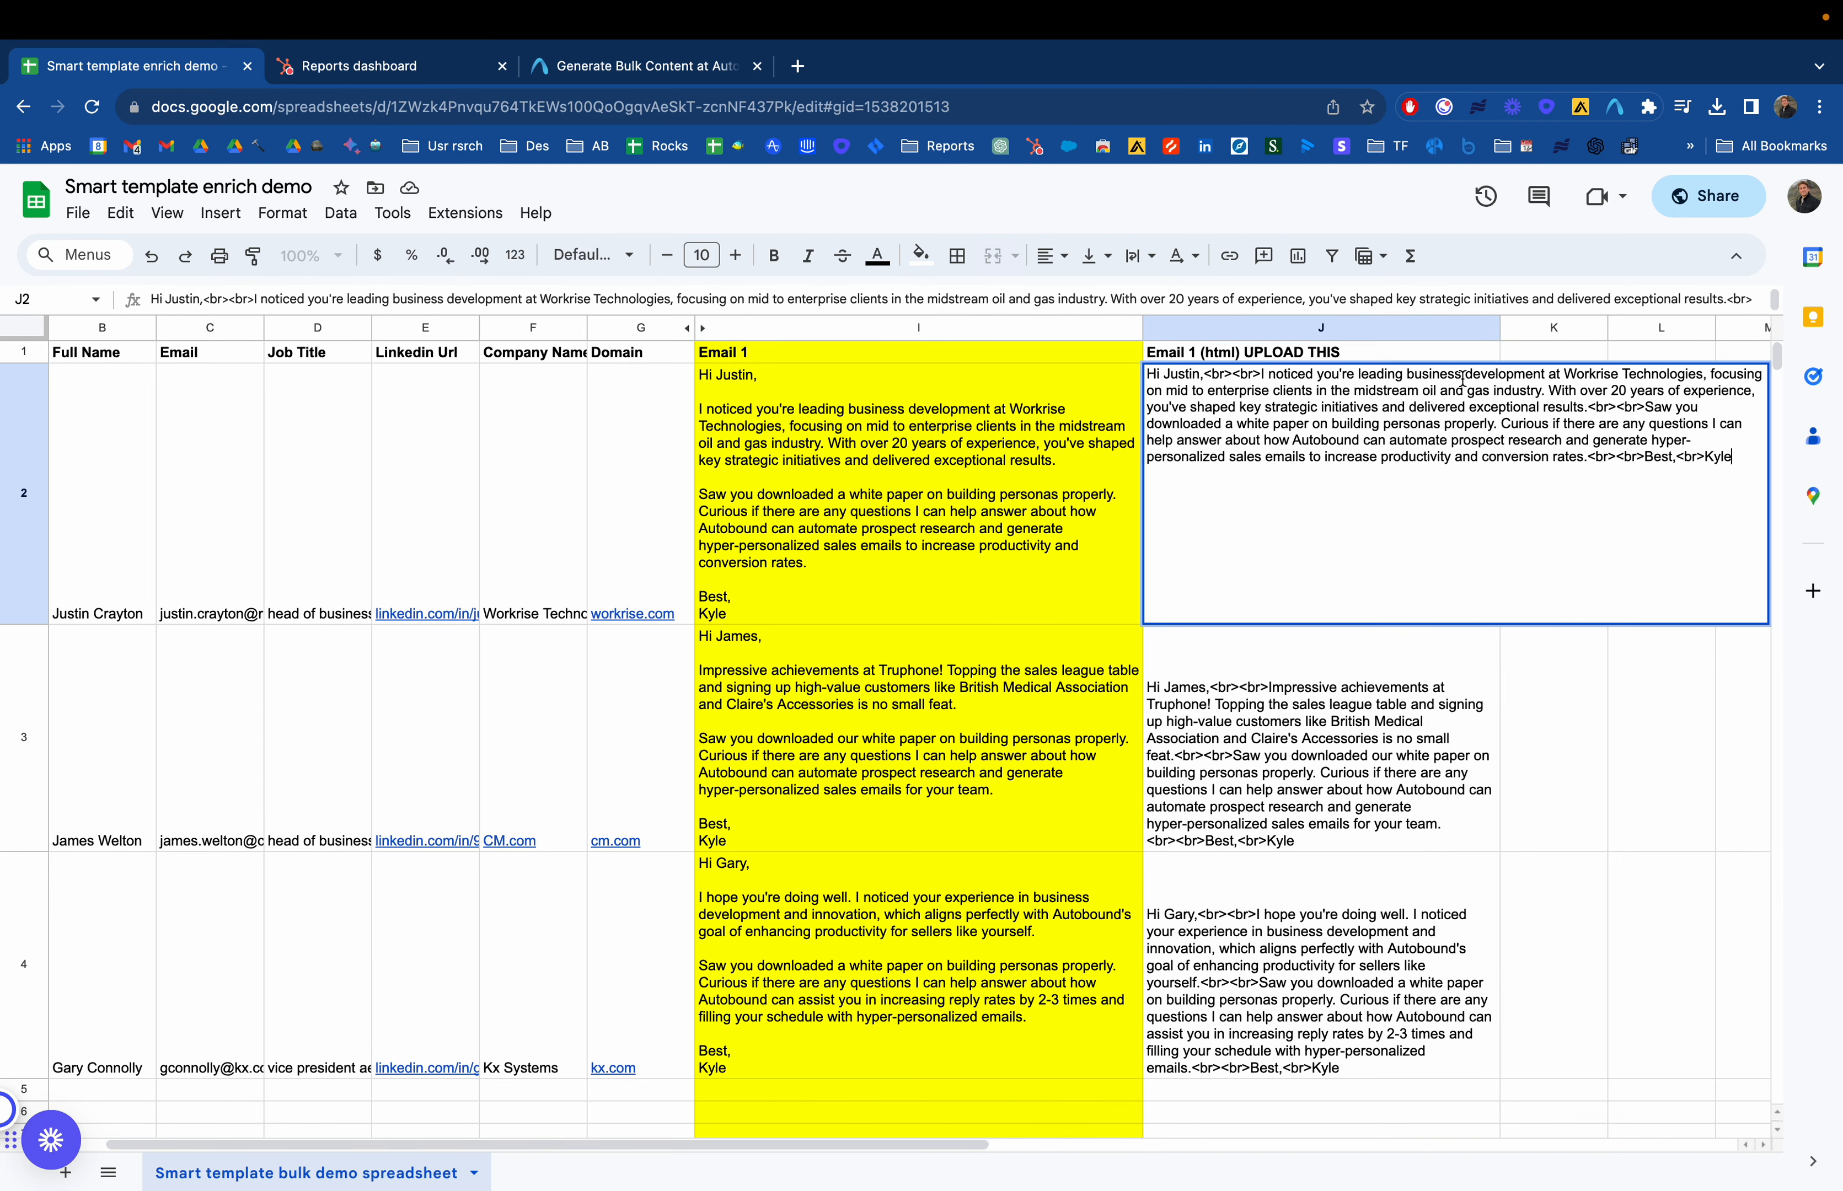
drag(1462, 377, 1408, 377)
text(biz)
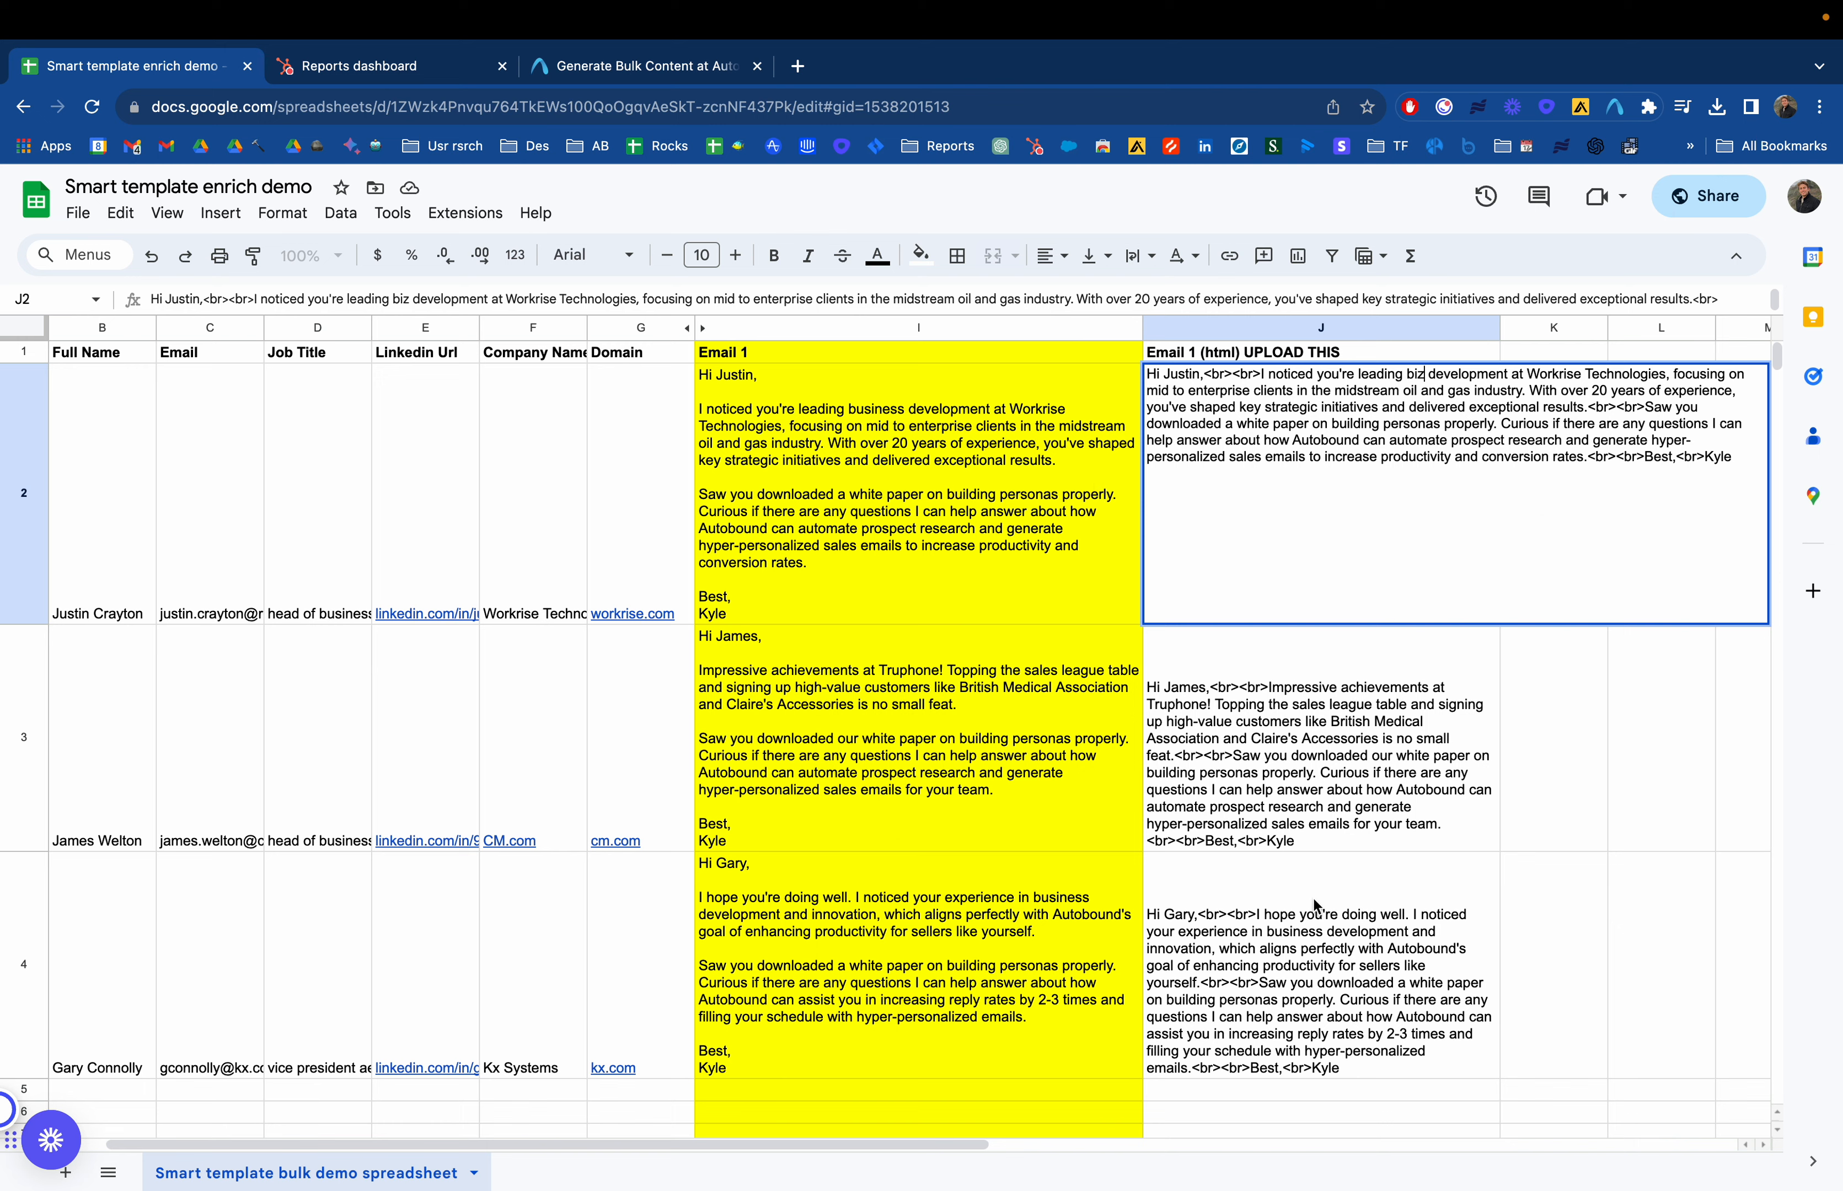
key(Escape)
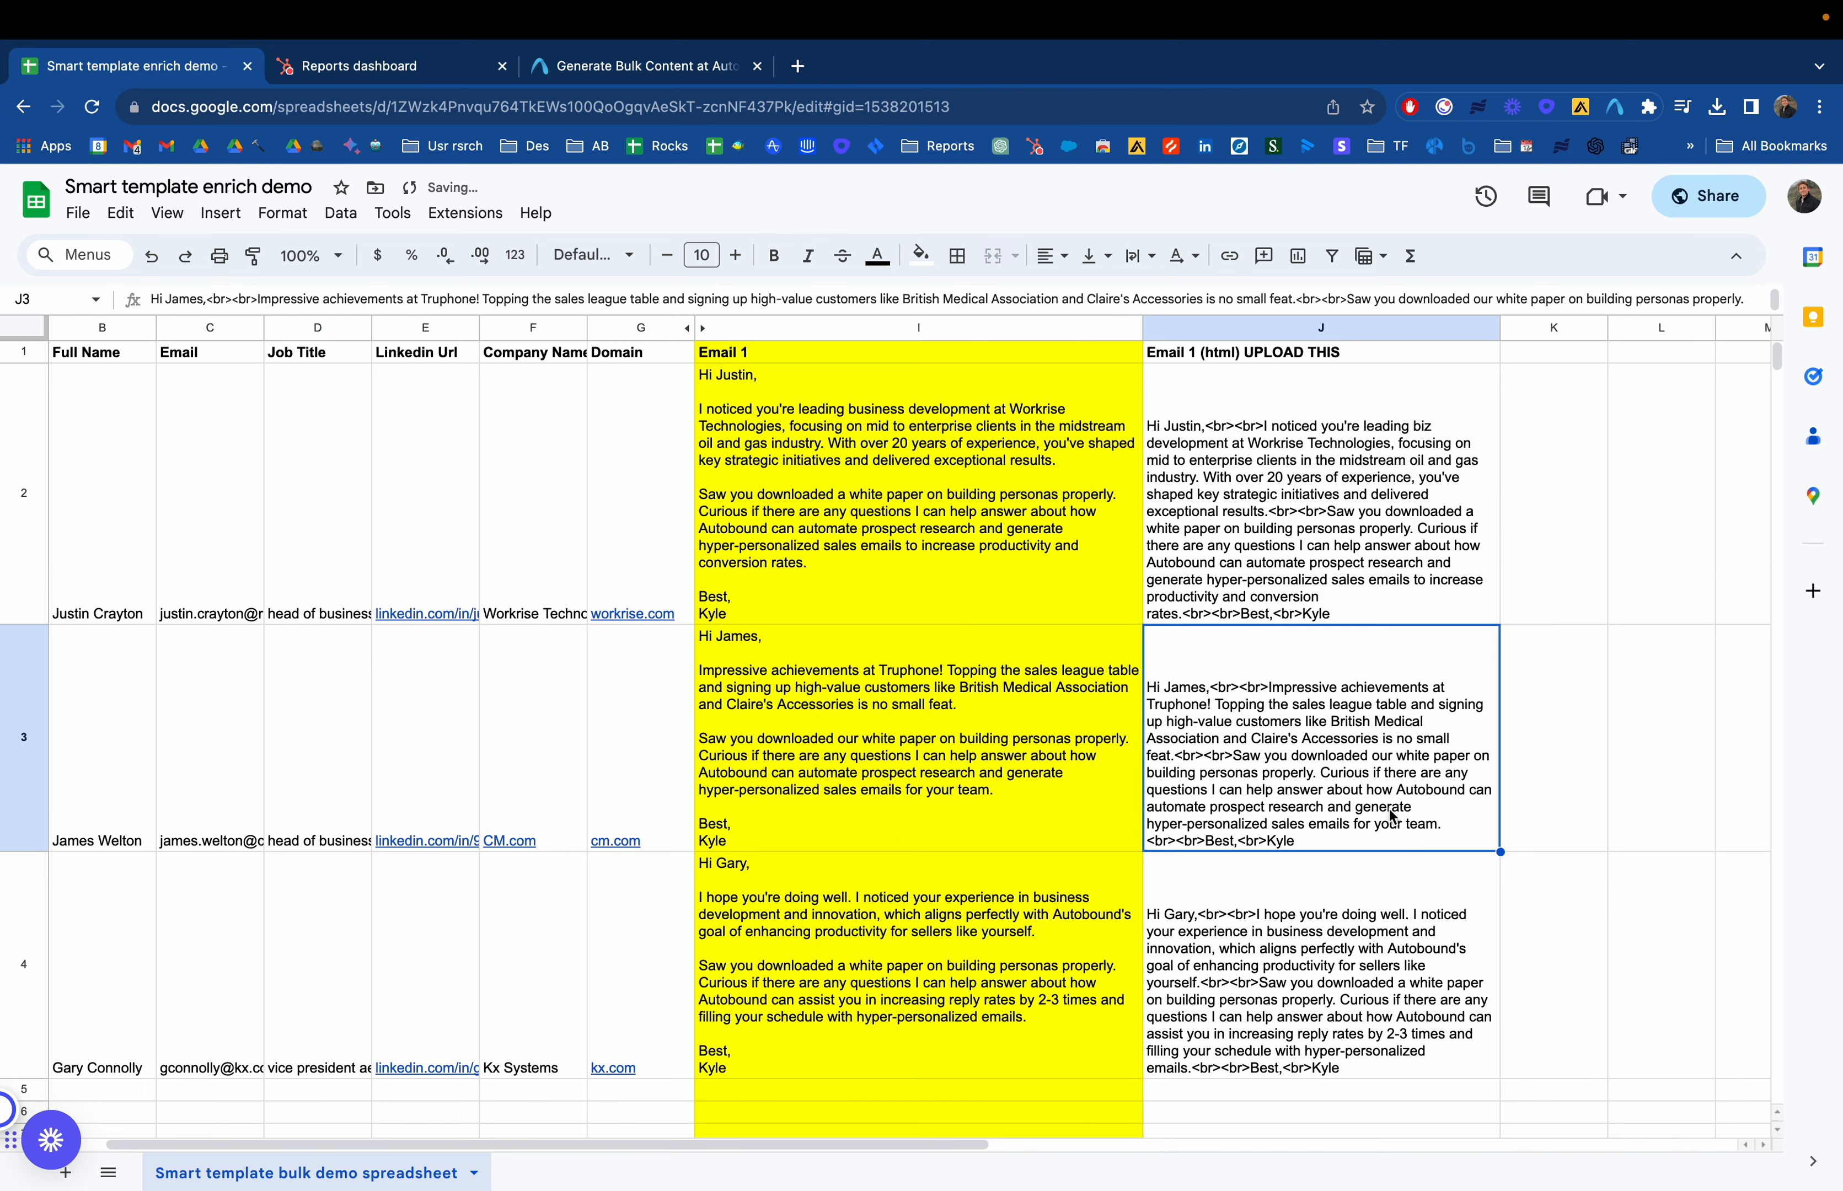
Download the spreadsheet as a Comma Separated Values (.csv) file
click(80, 214)
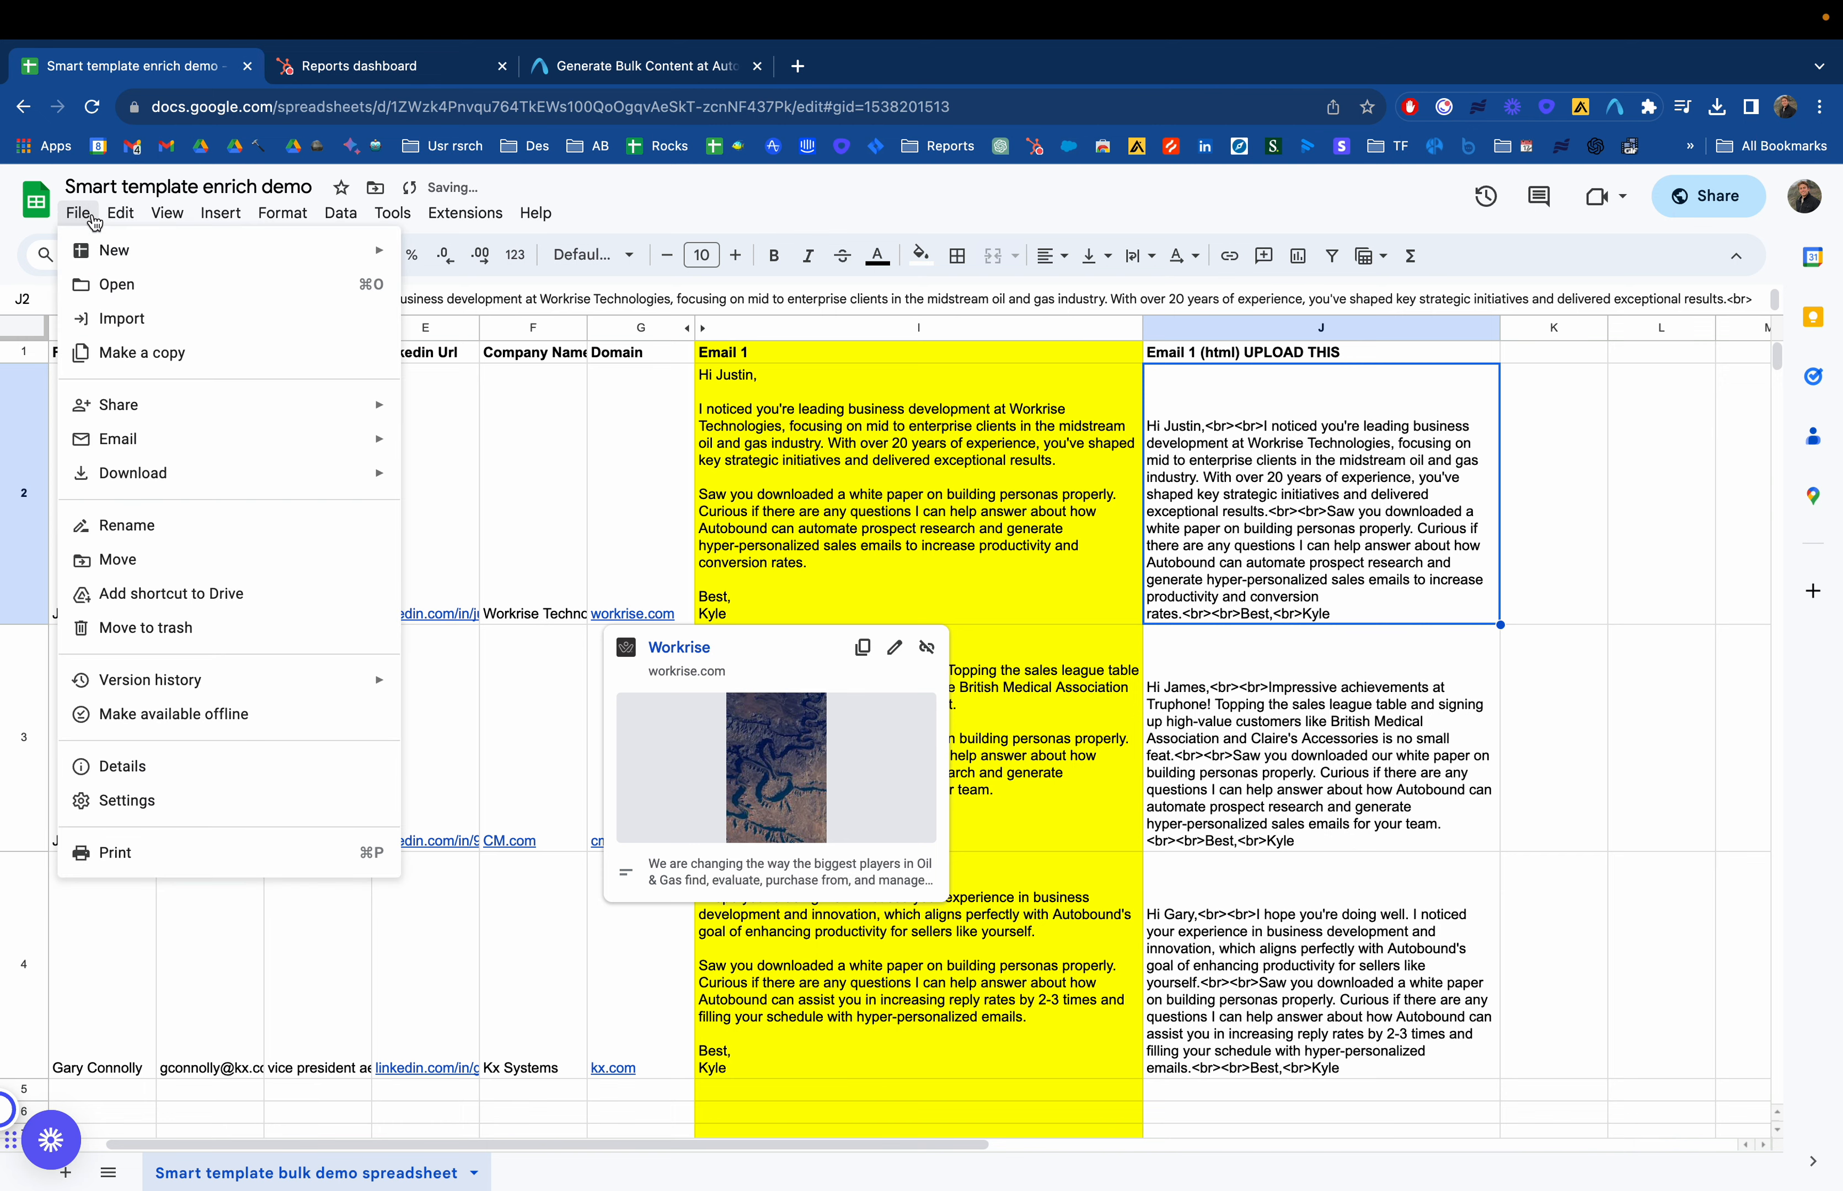
mouse_move(215, 484)
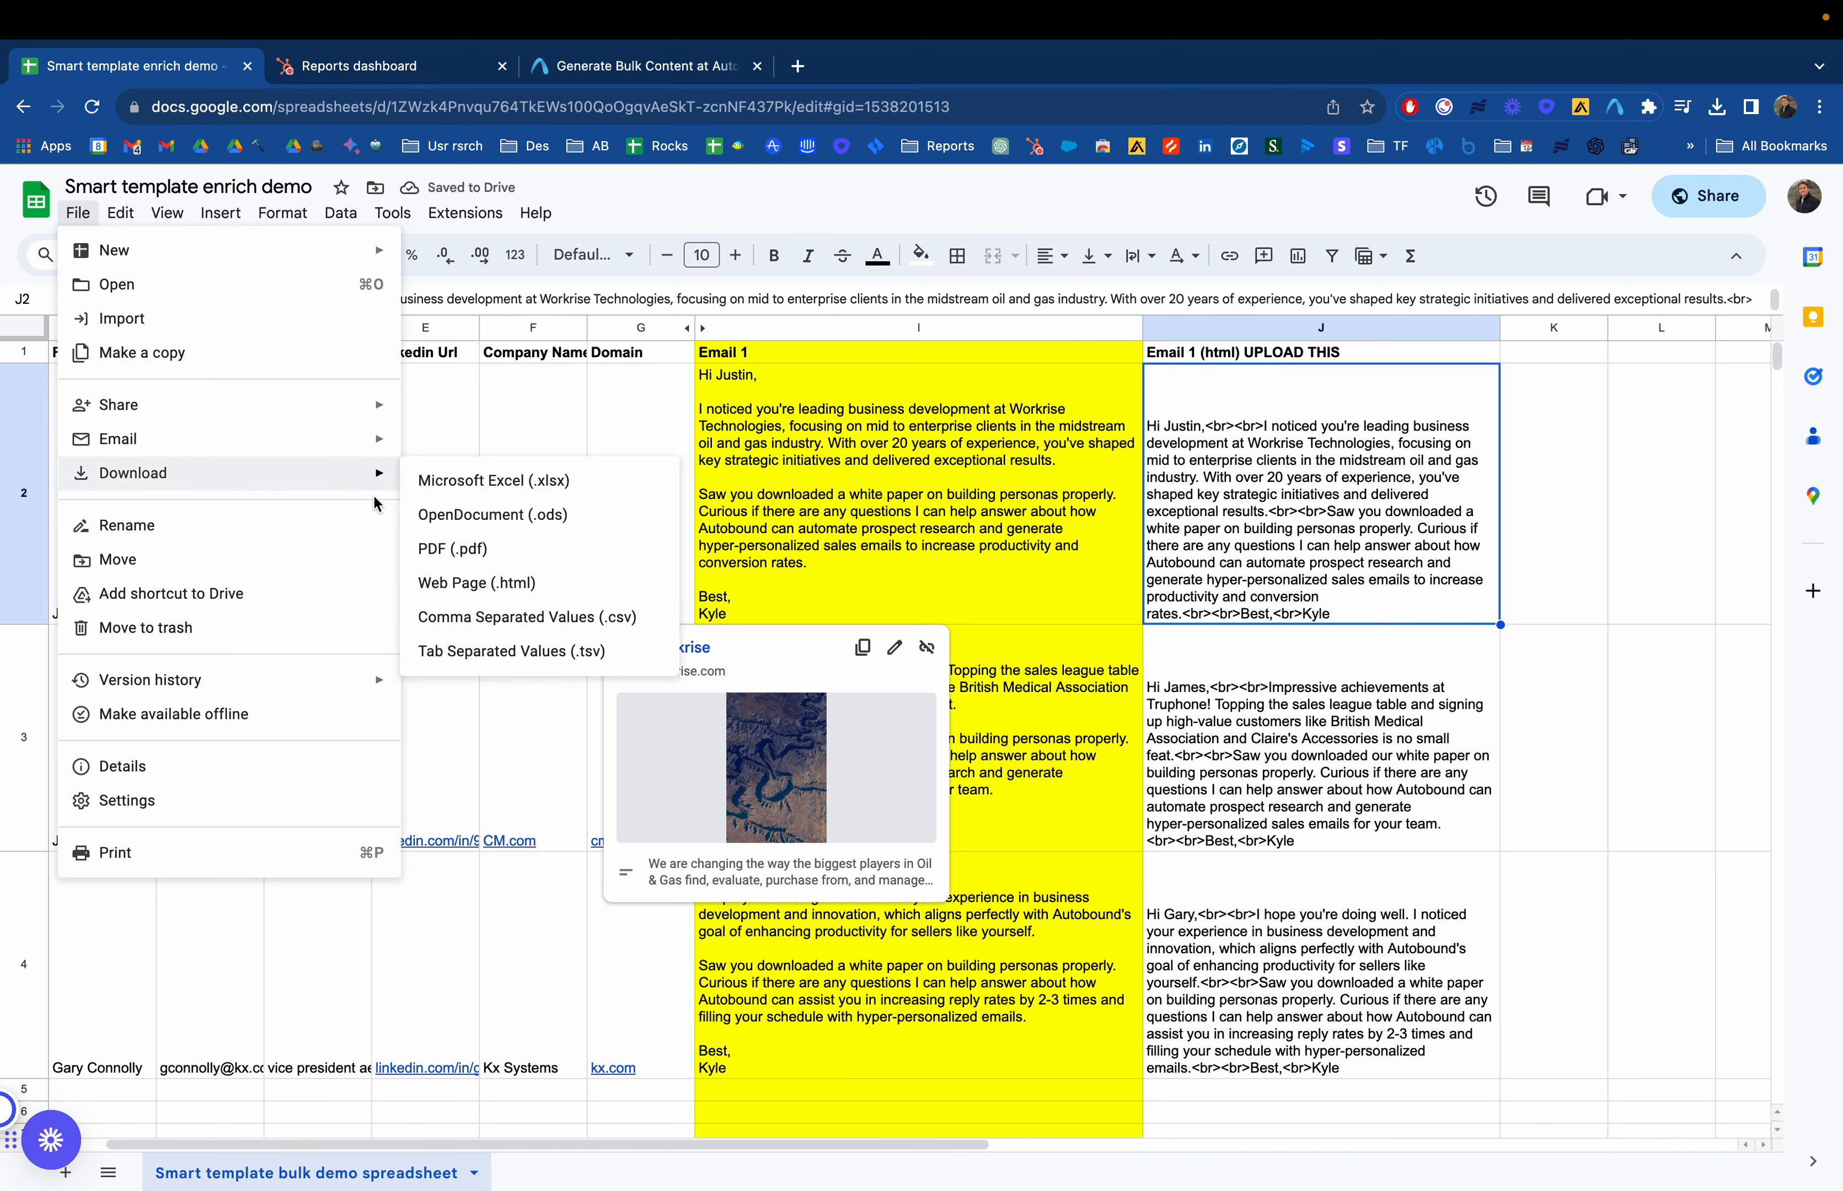
click(506, 618)
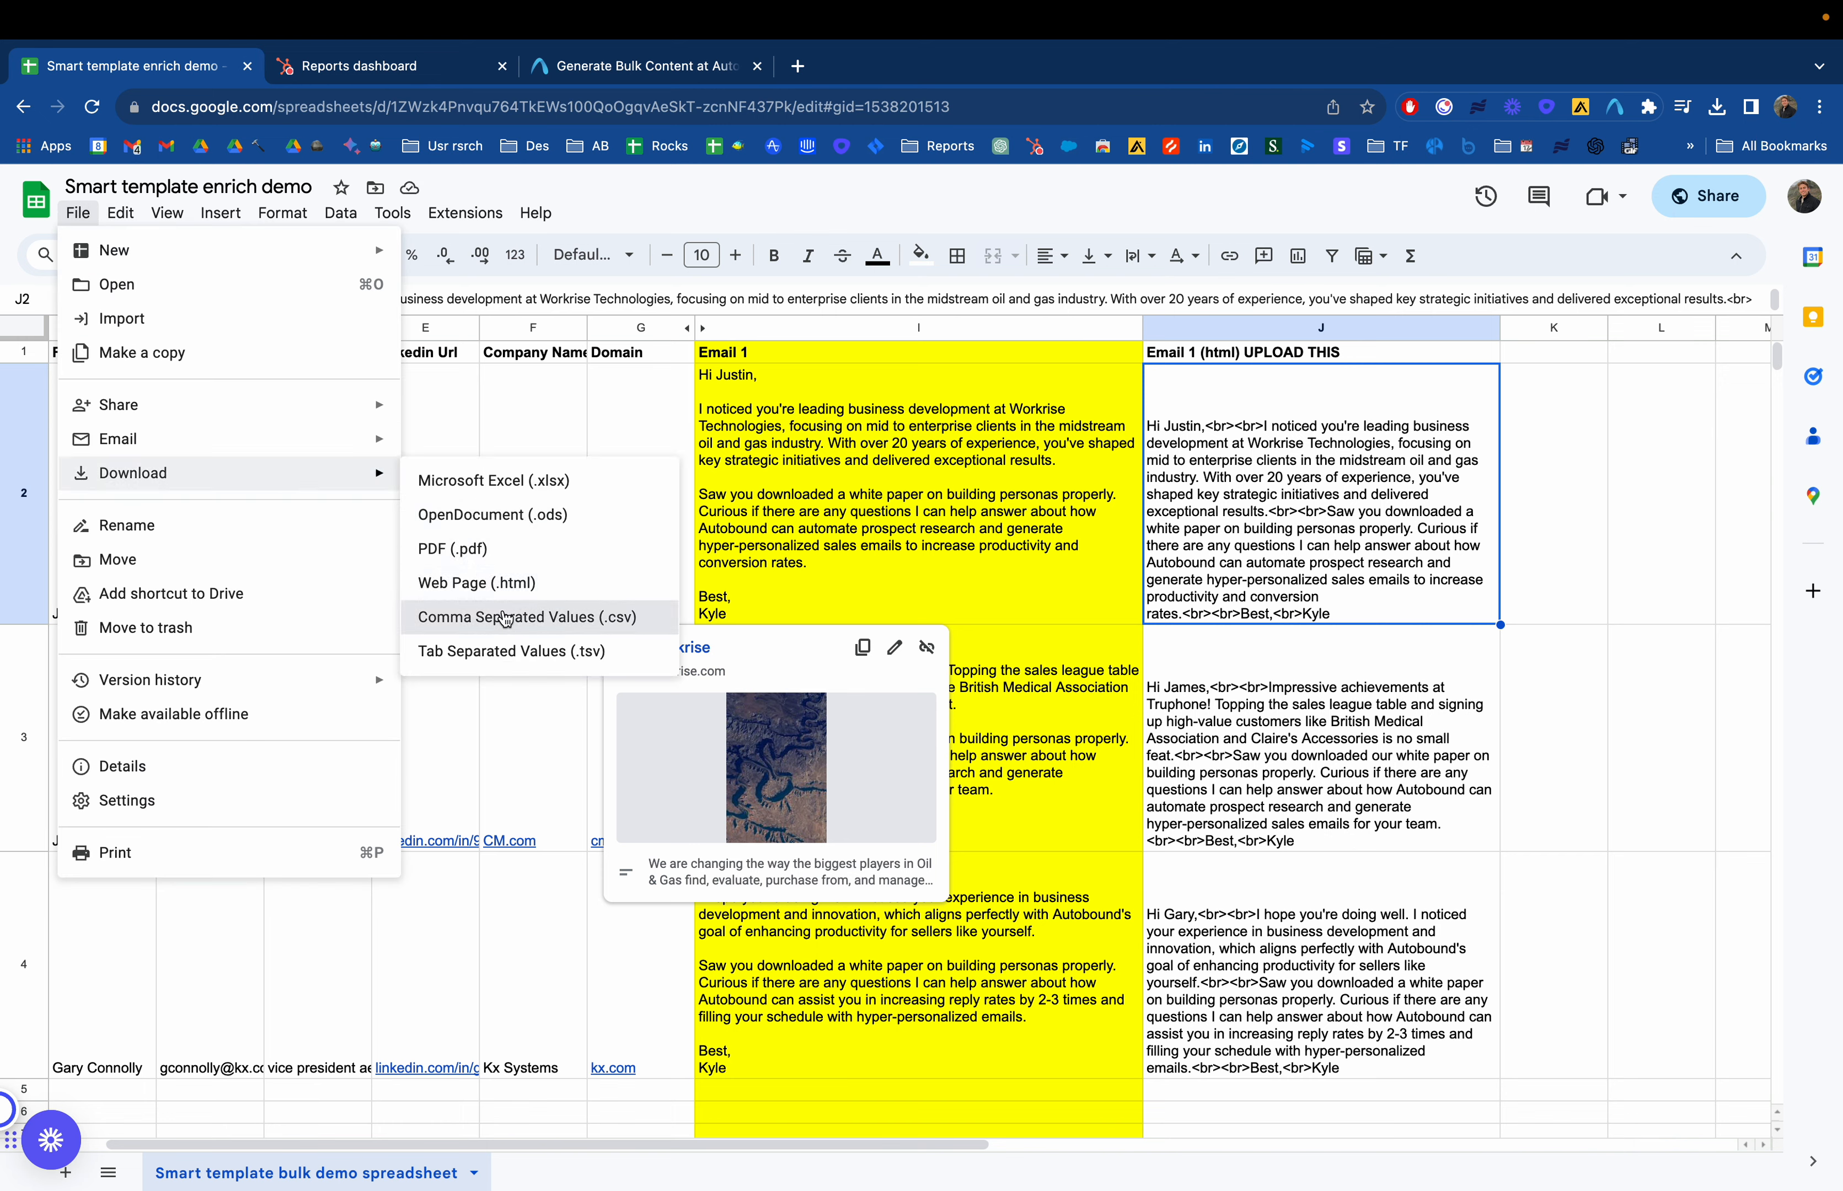
Open HubSpot settings from the Reports dashboard
click(410, 67)
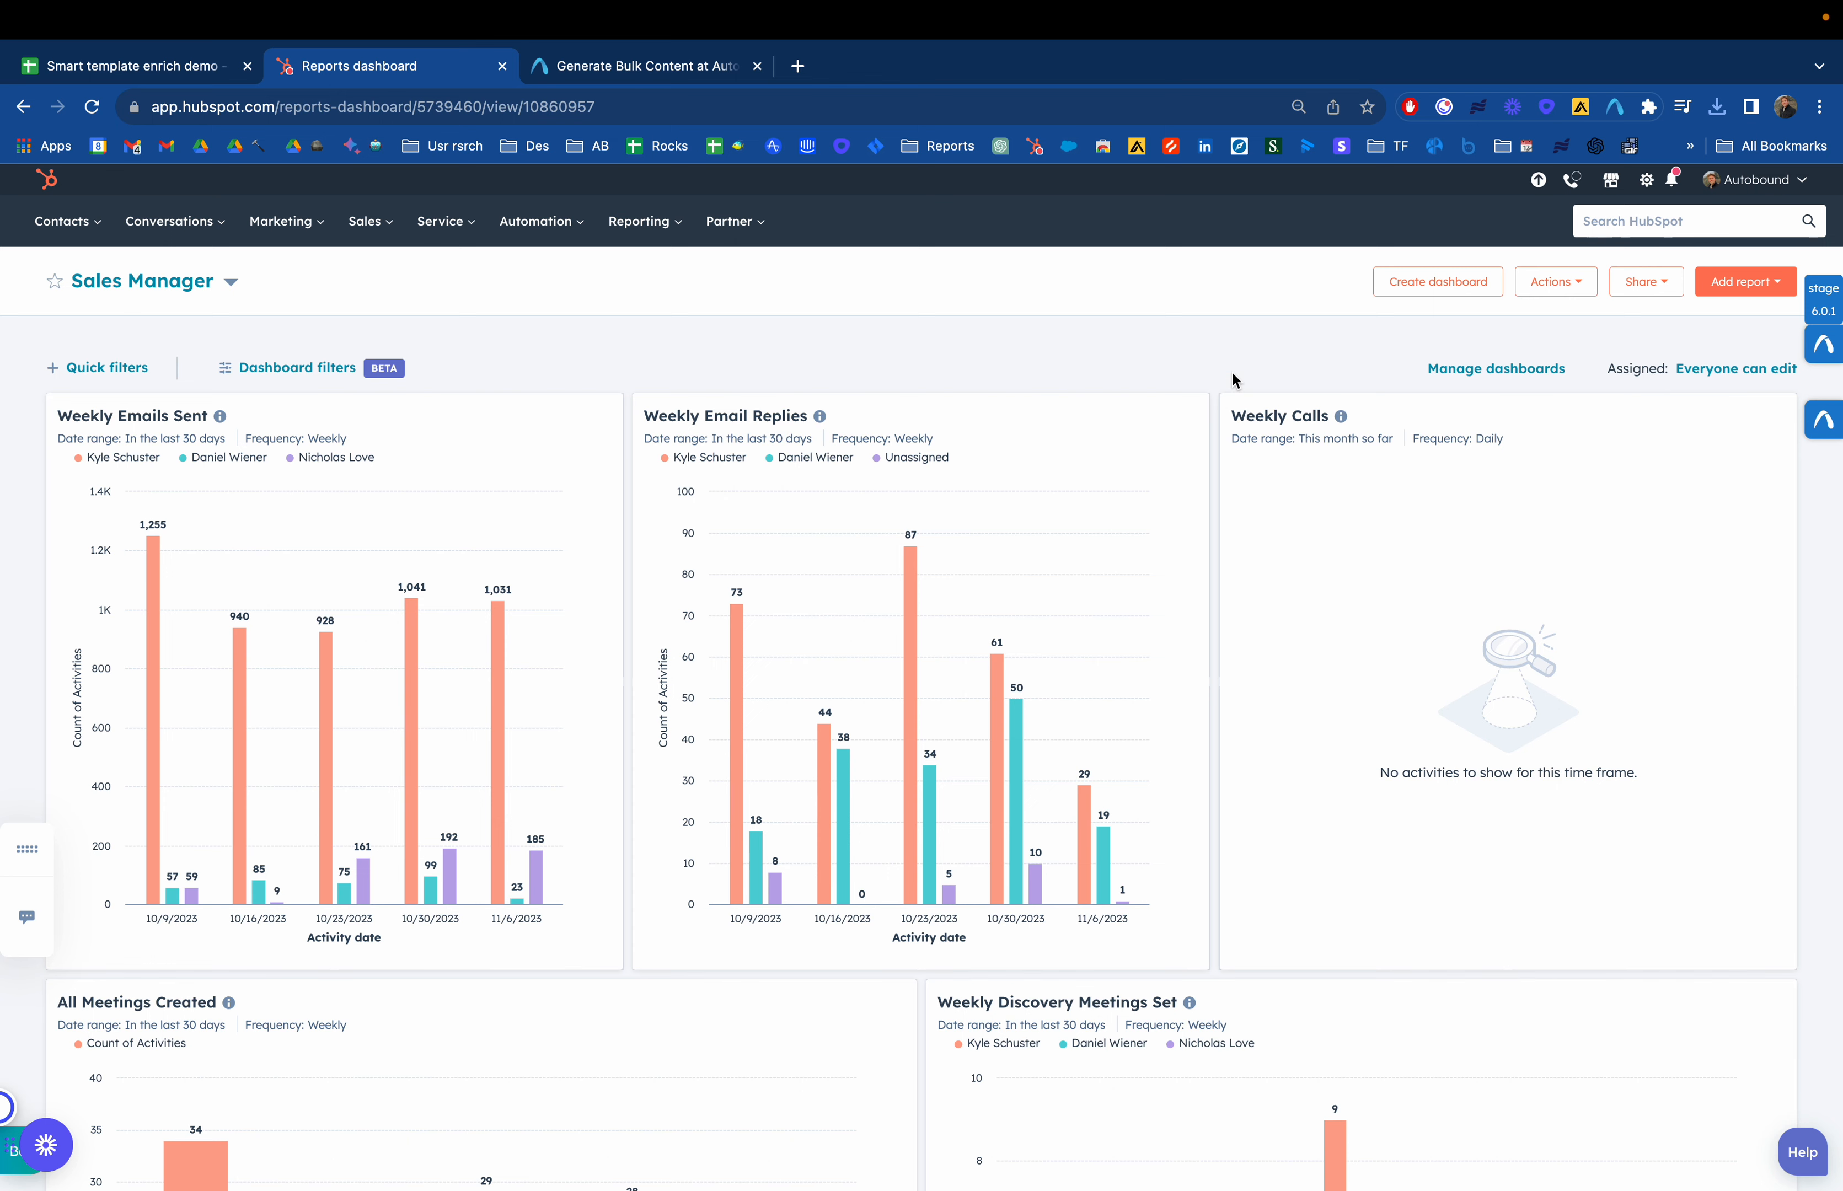
click(1647, 183)
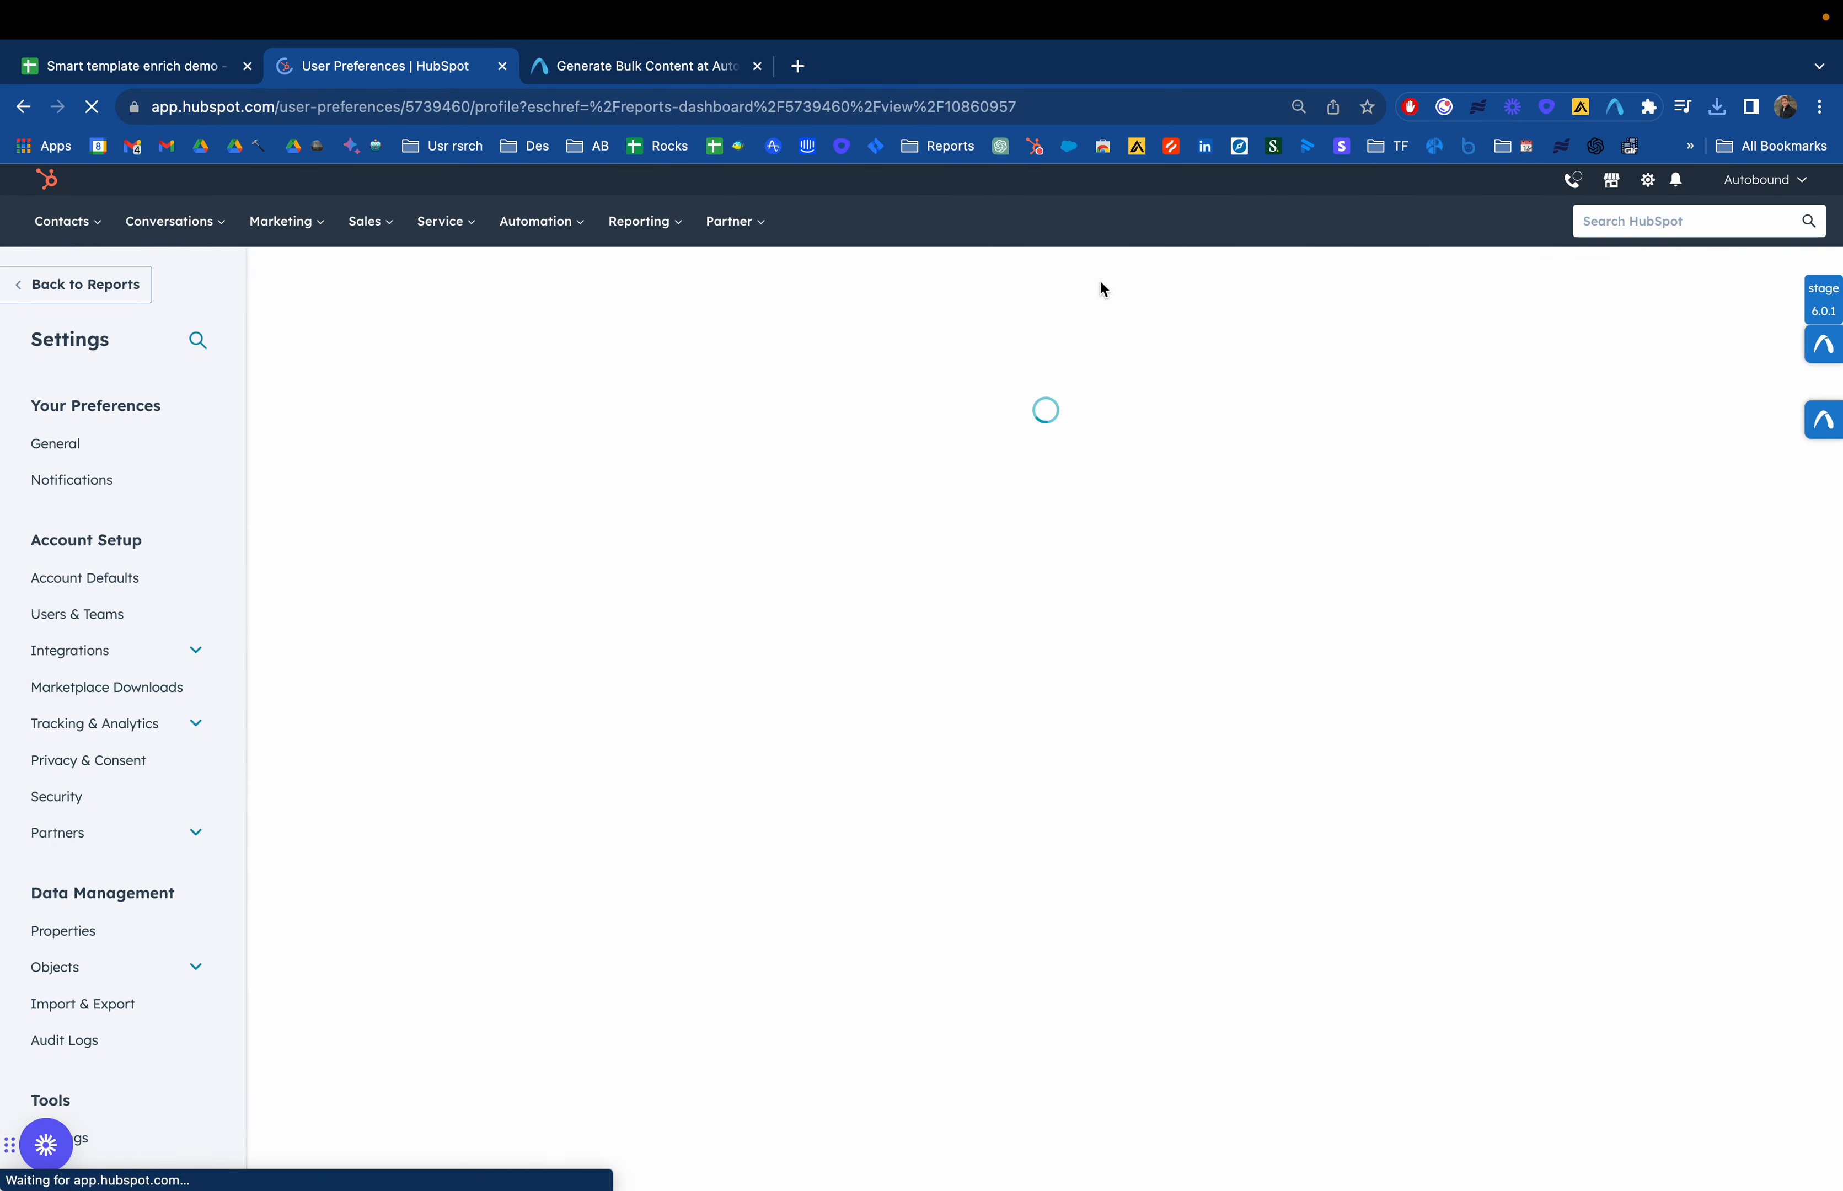
Inspect the existing Autobound Email contact property's basic info and field type in the Properties settings
click(78, 932)
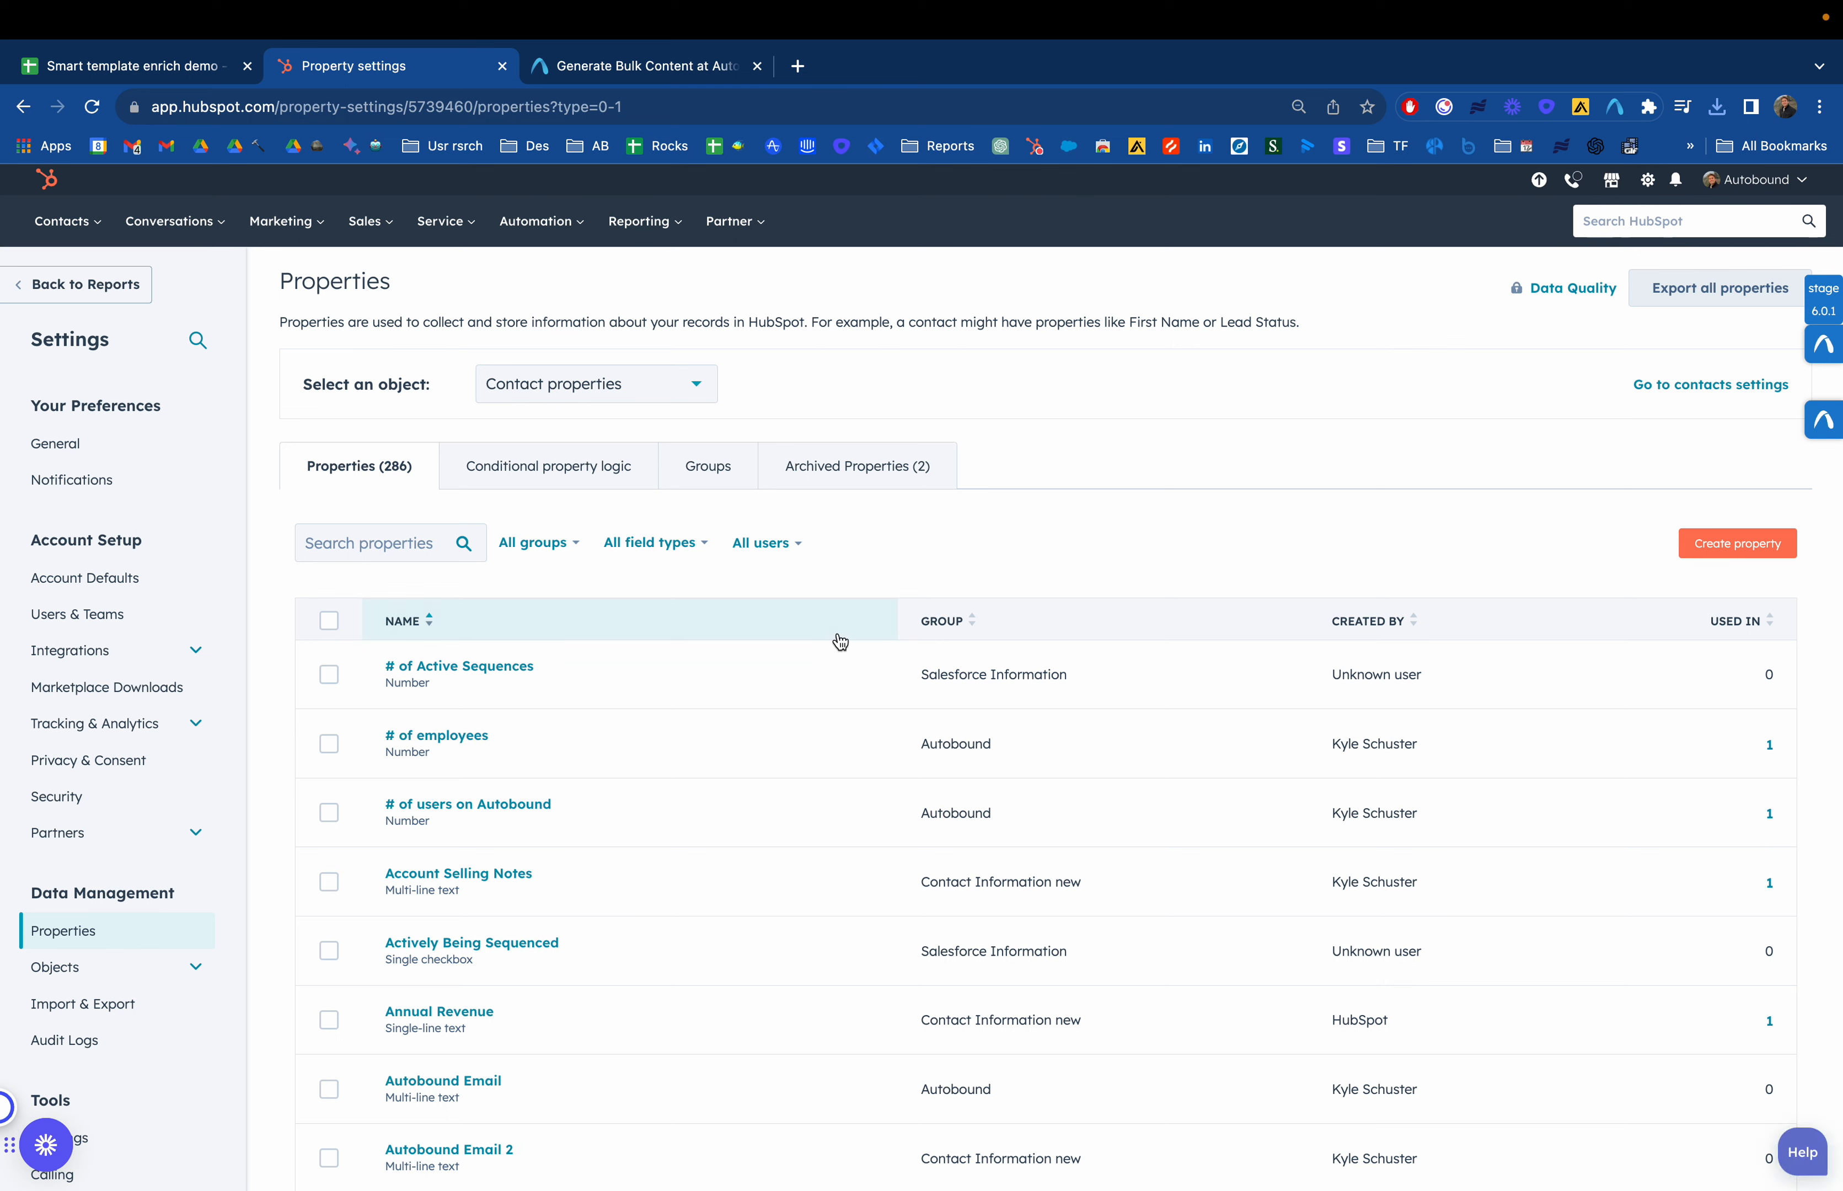
click(410, 552)
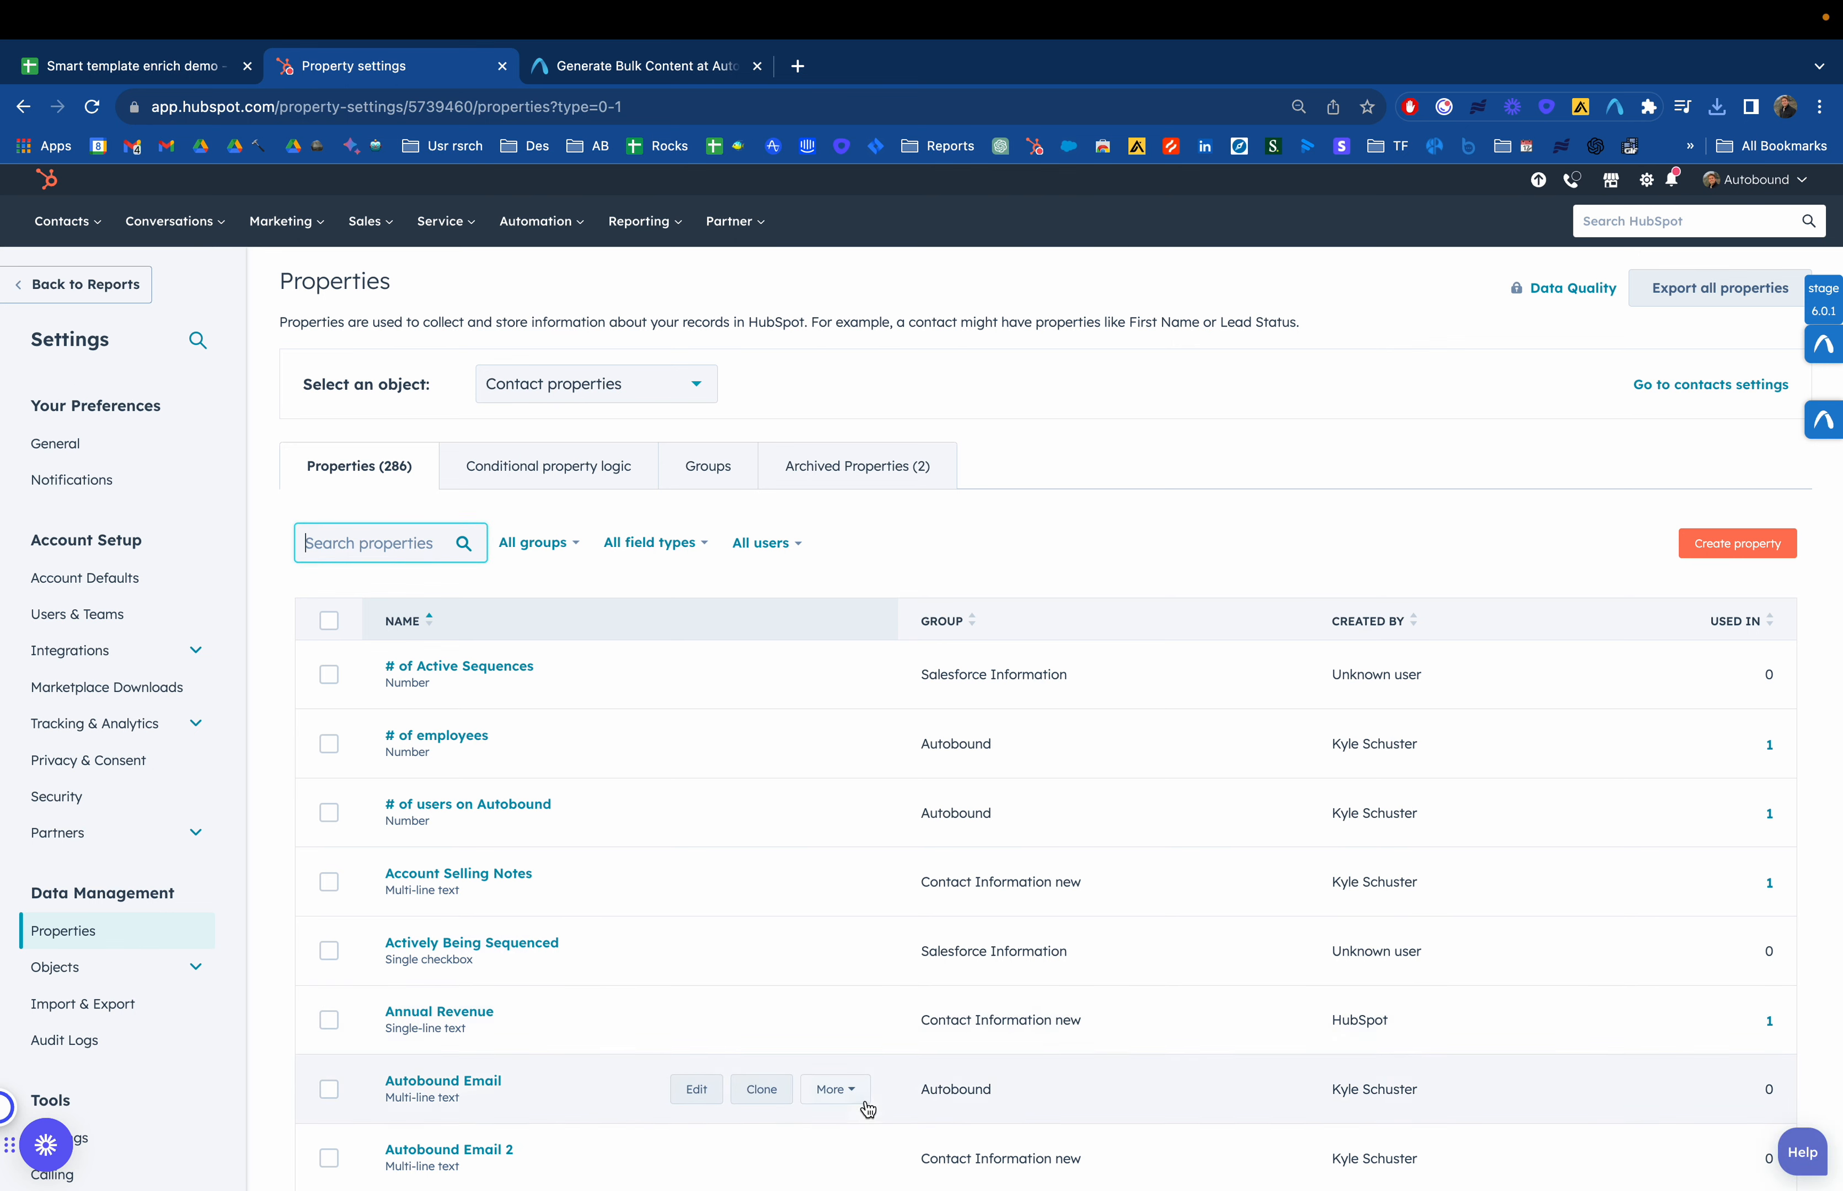
scroll(410, 1083, down, 1)
scroll(411, 1082, down, 2)
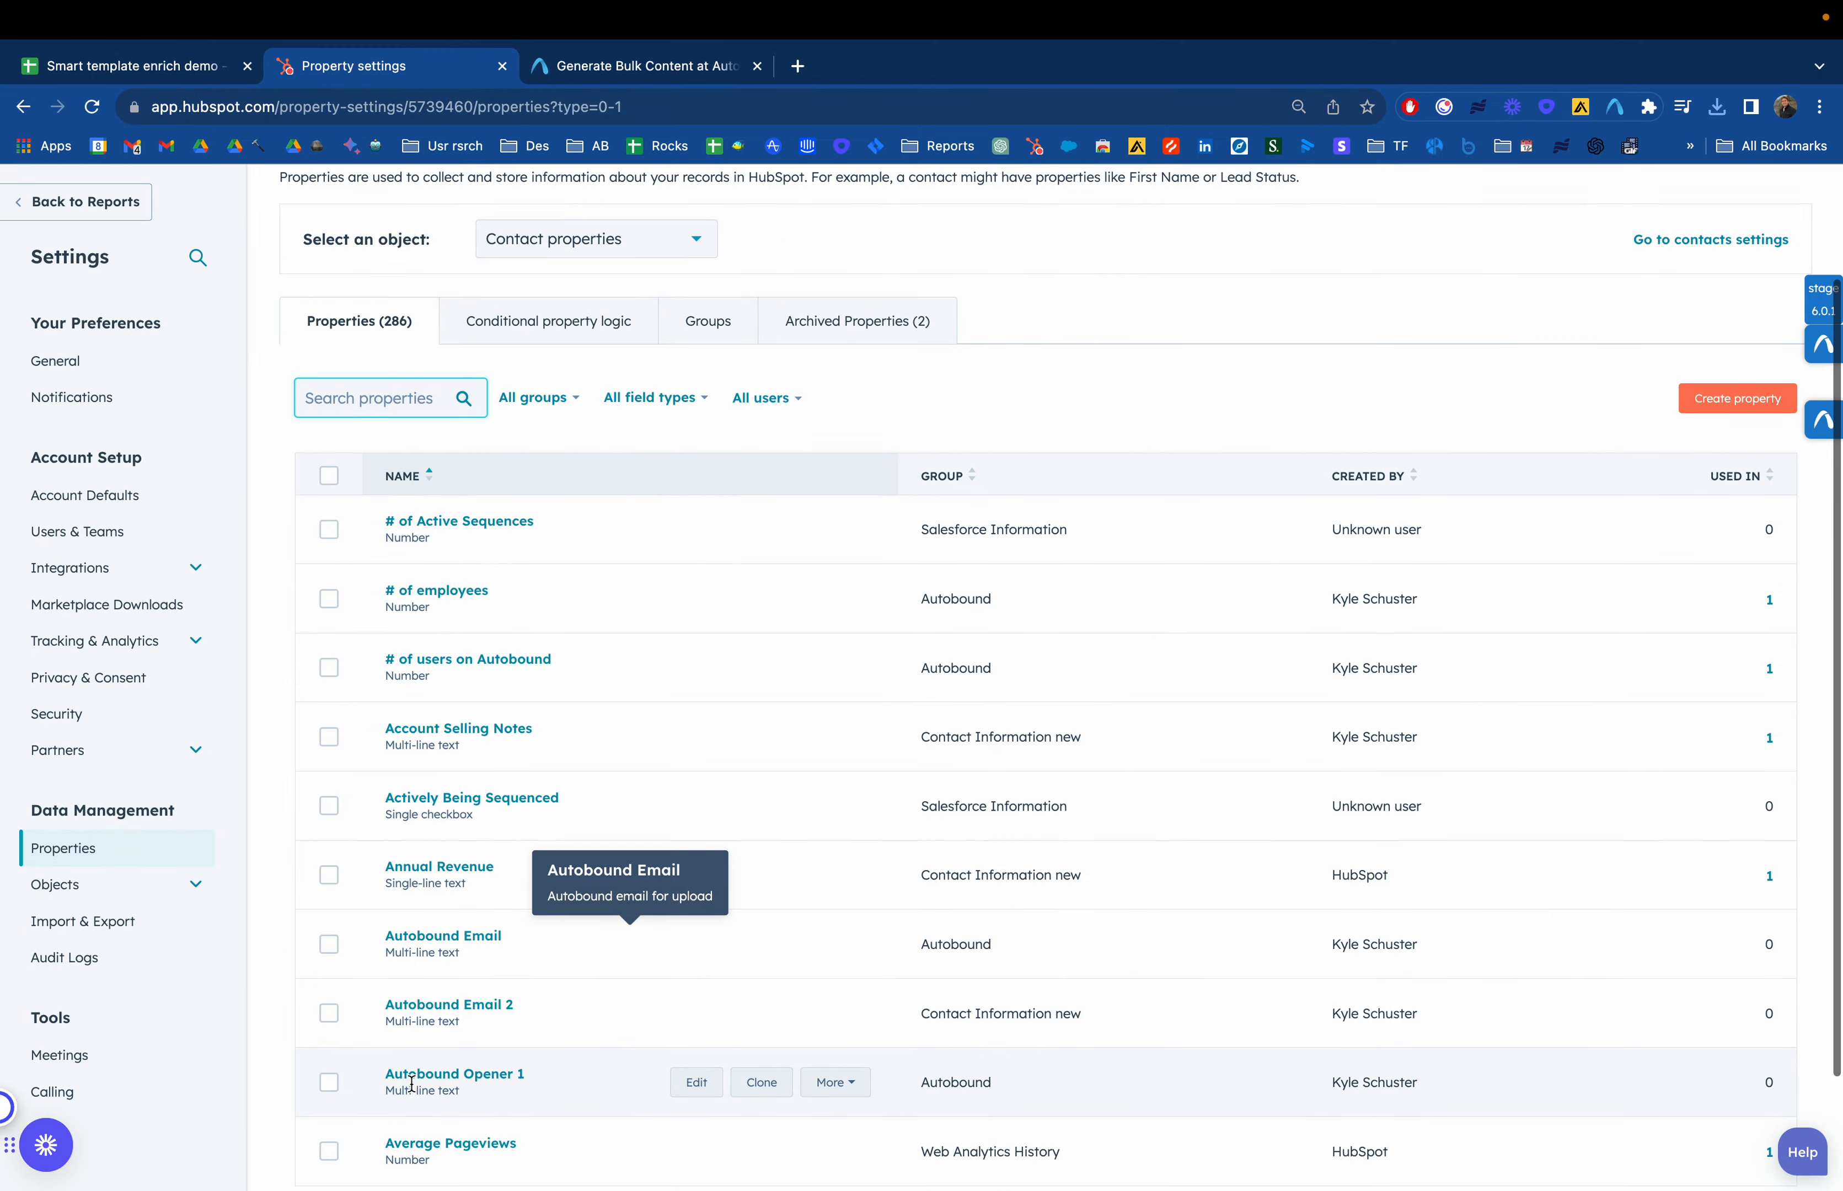
click(462, 939)
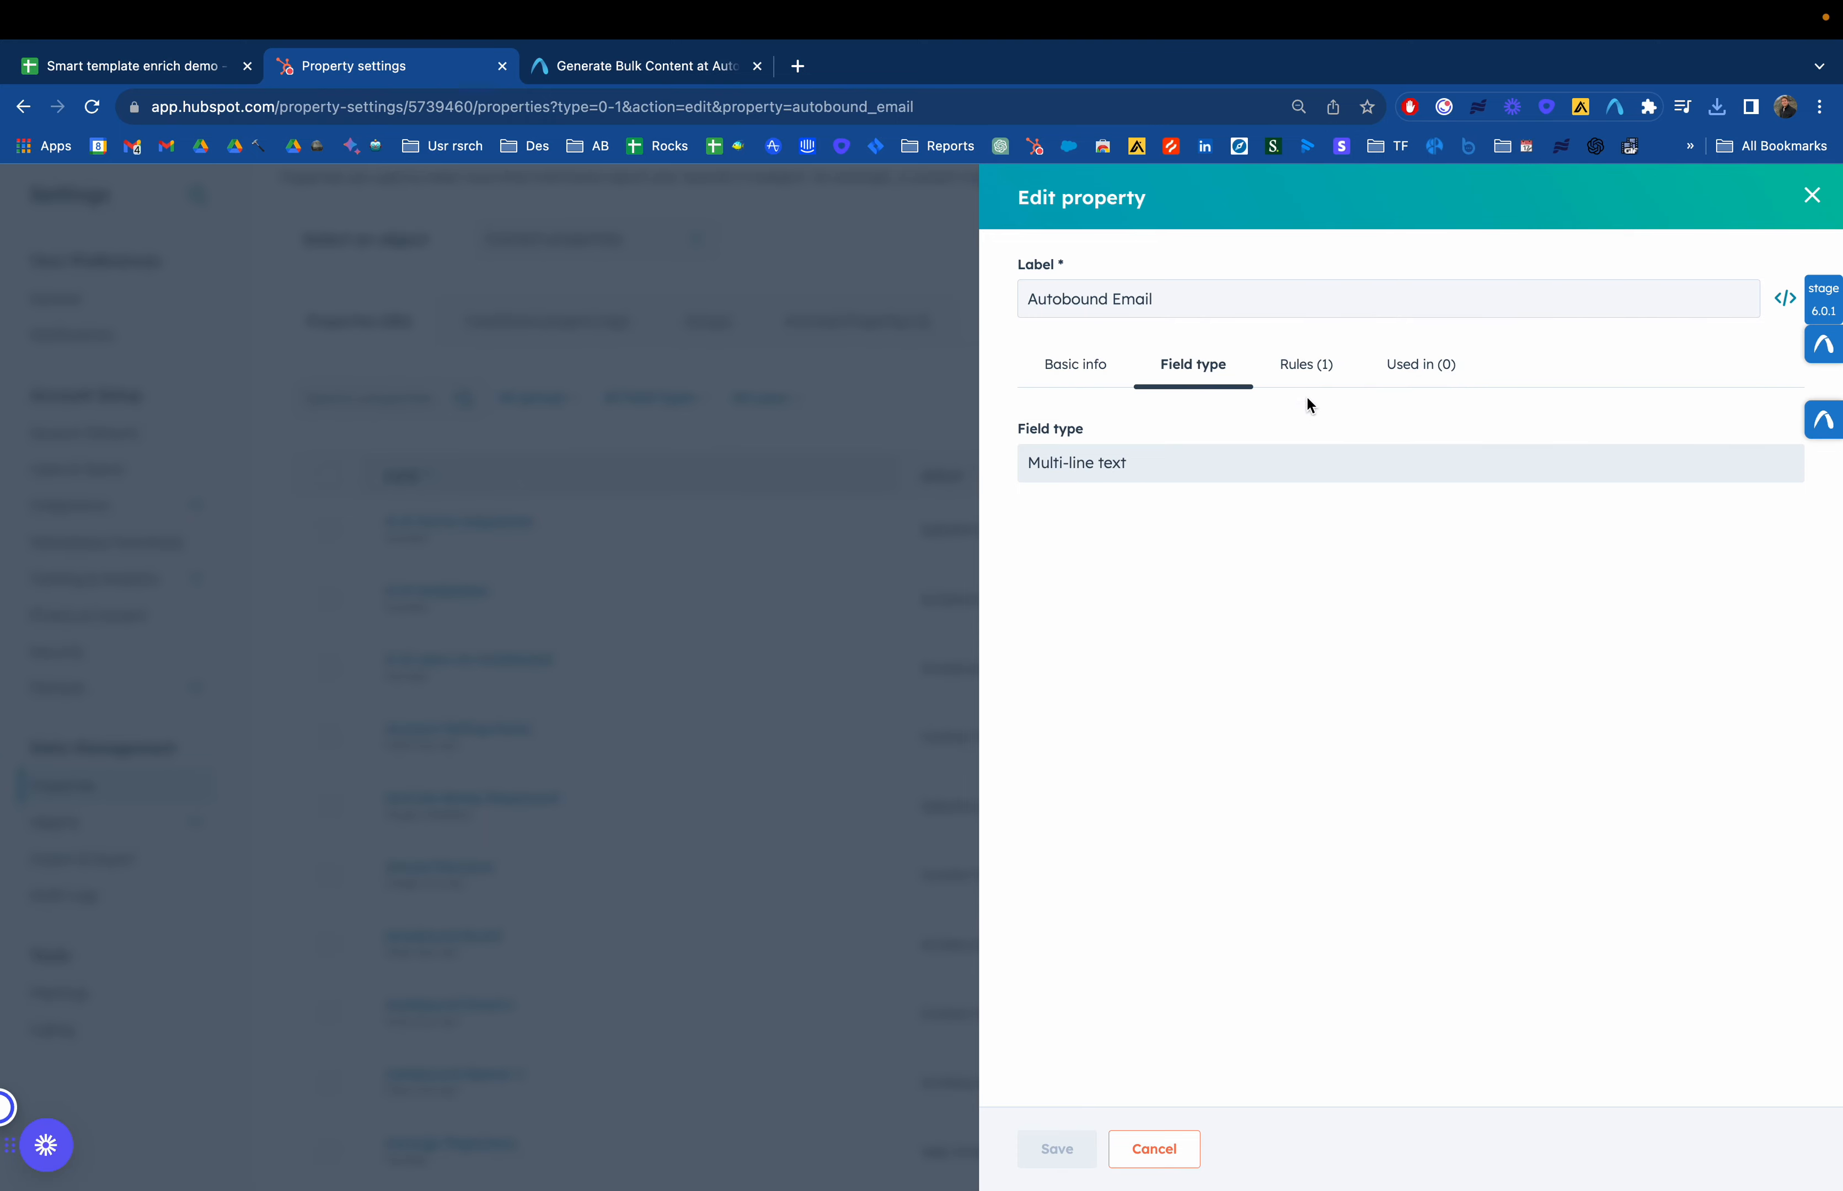
click(1086, 359)
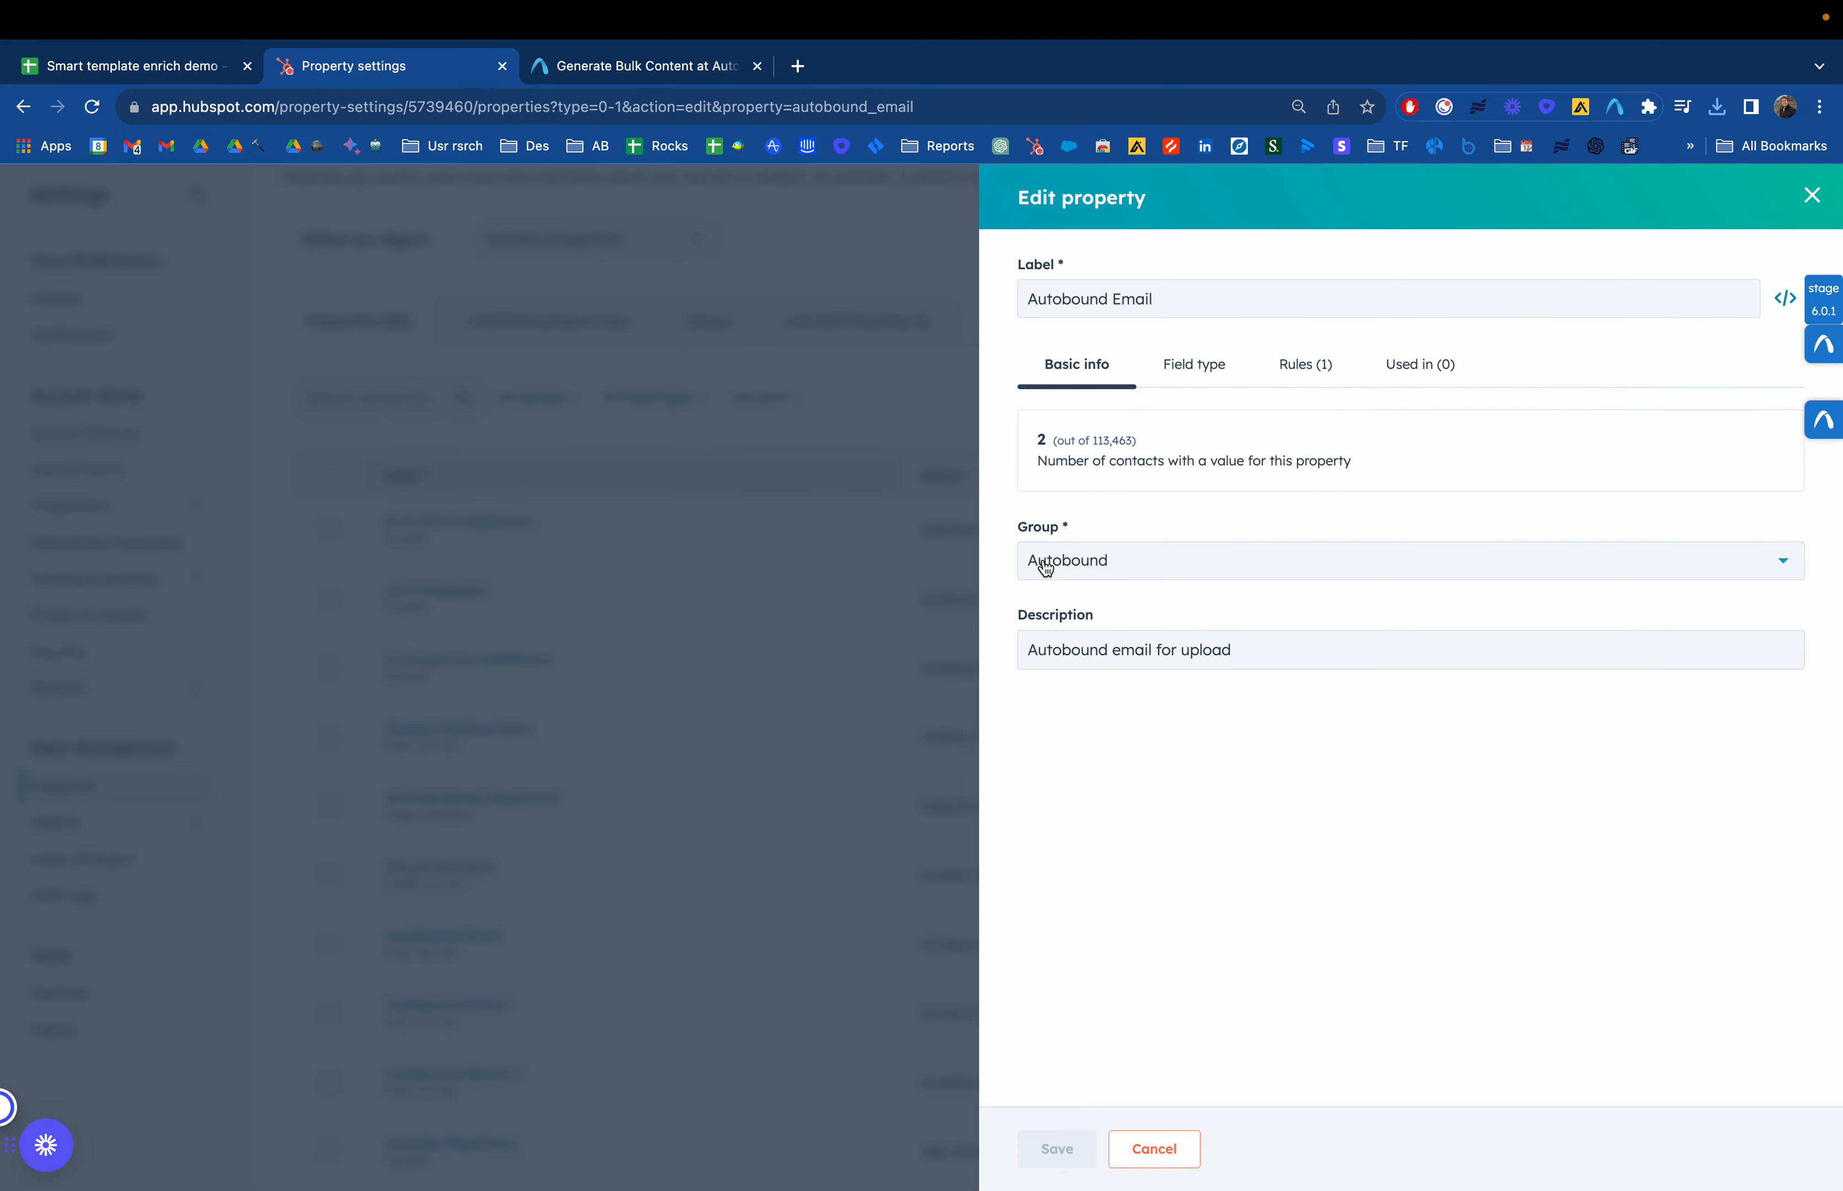
click(1220, 370)
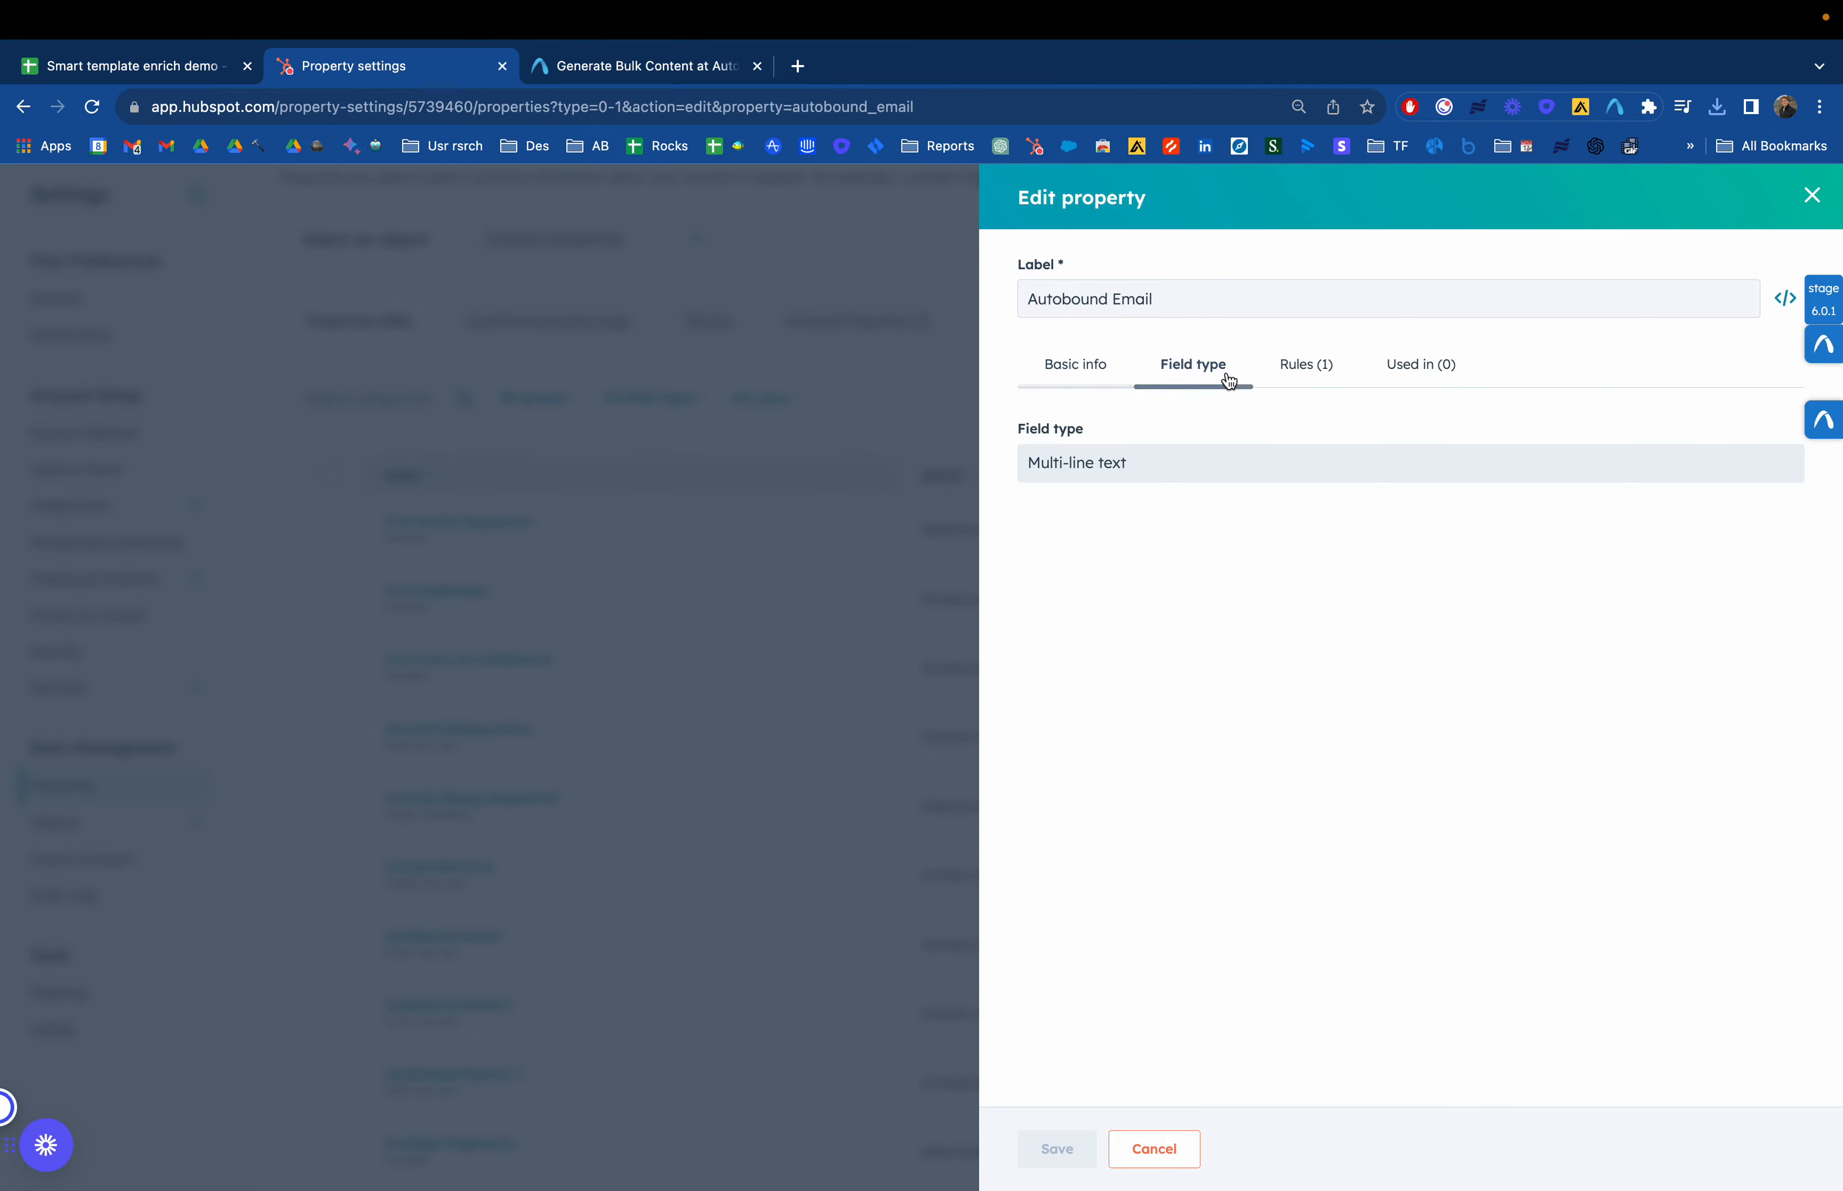
click(1295, 374)
click(1218, 366)
click(1811, 200)
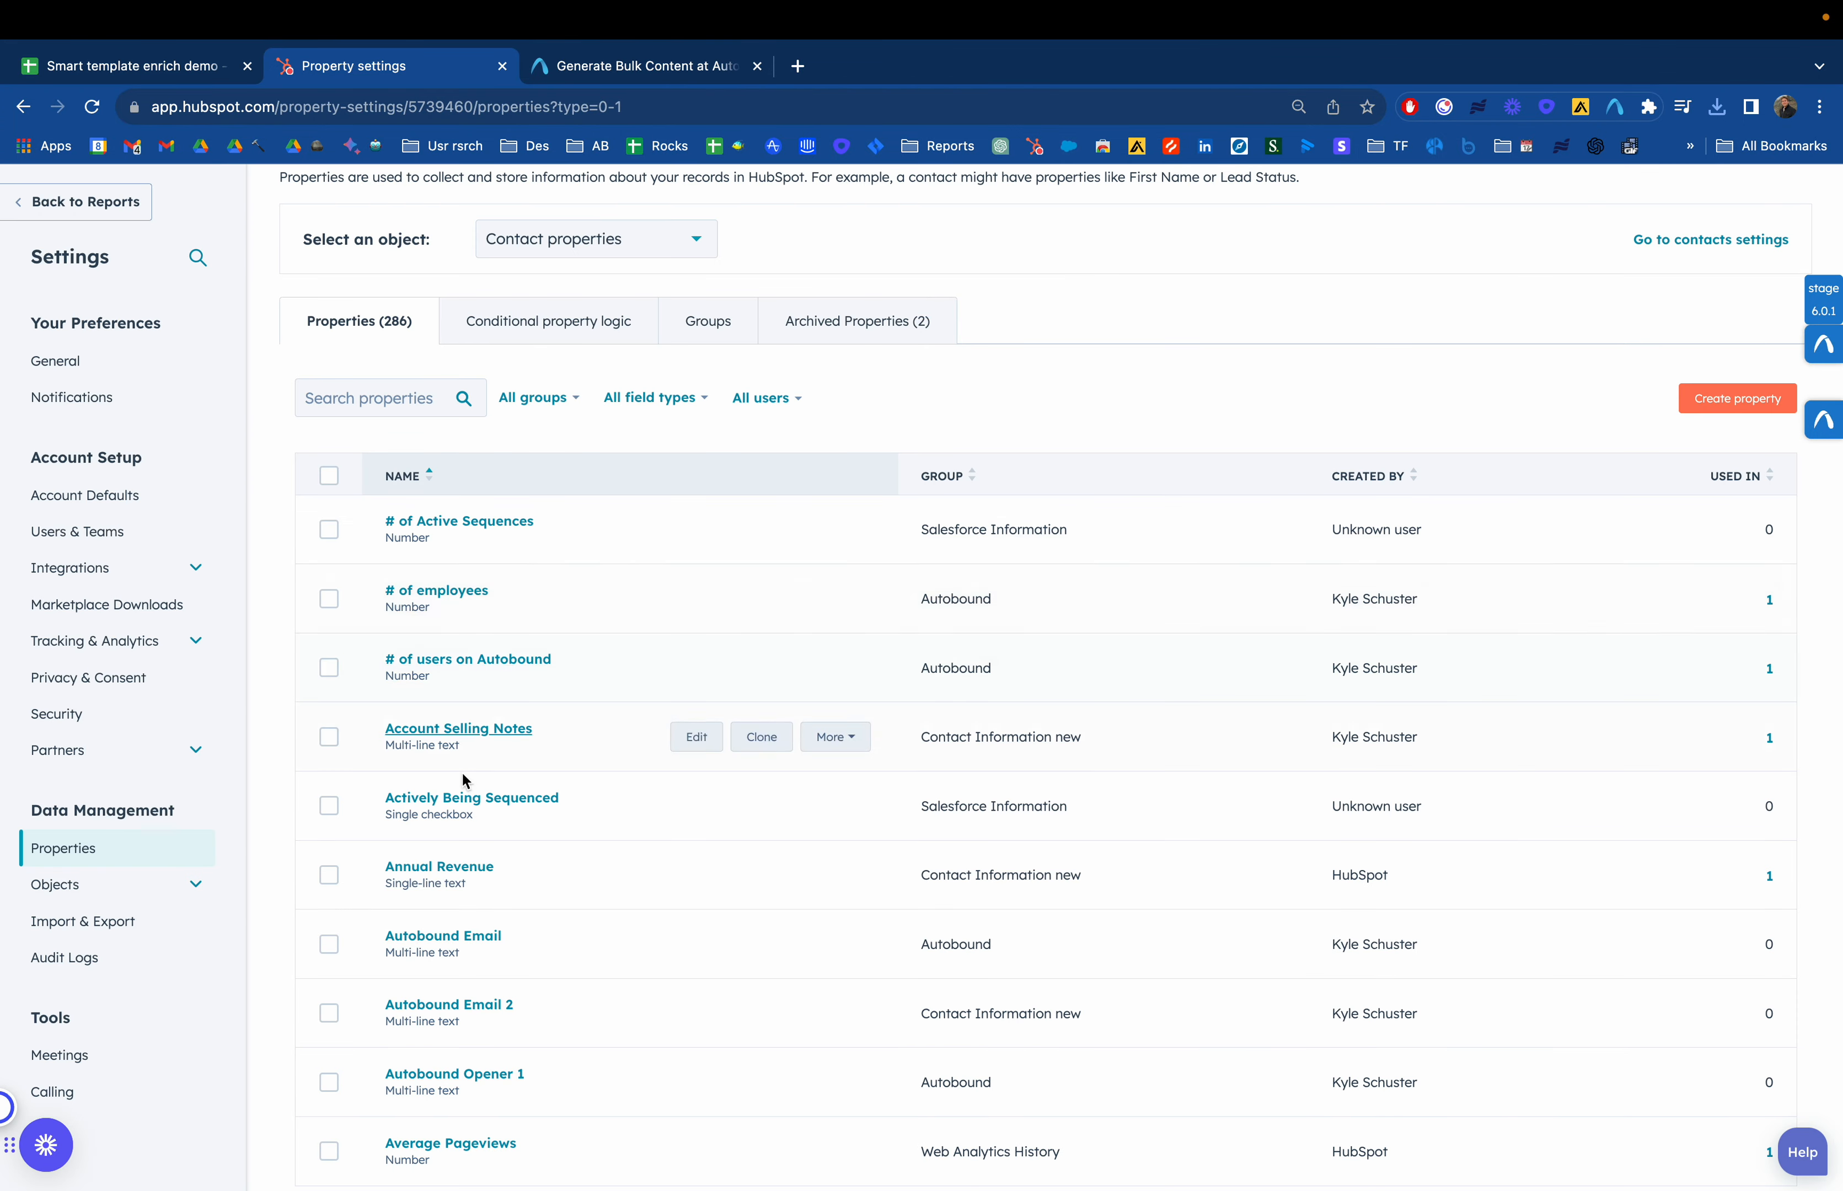
Set up a new multi-line text contact property labelled Autobound email test in the Autobound group, then cancel it
click(1713, 409)
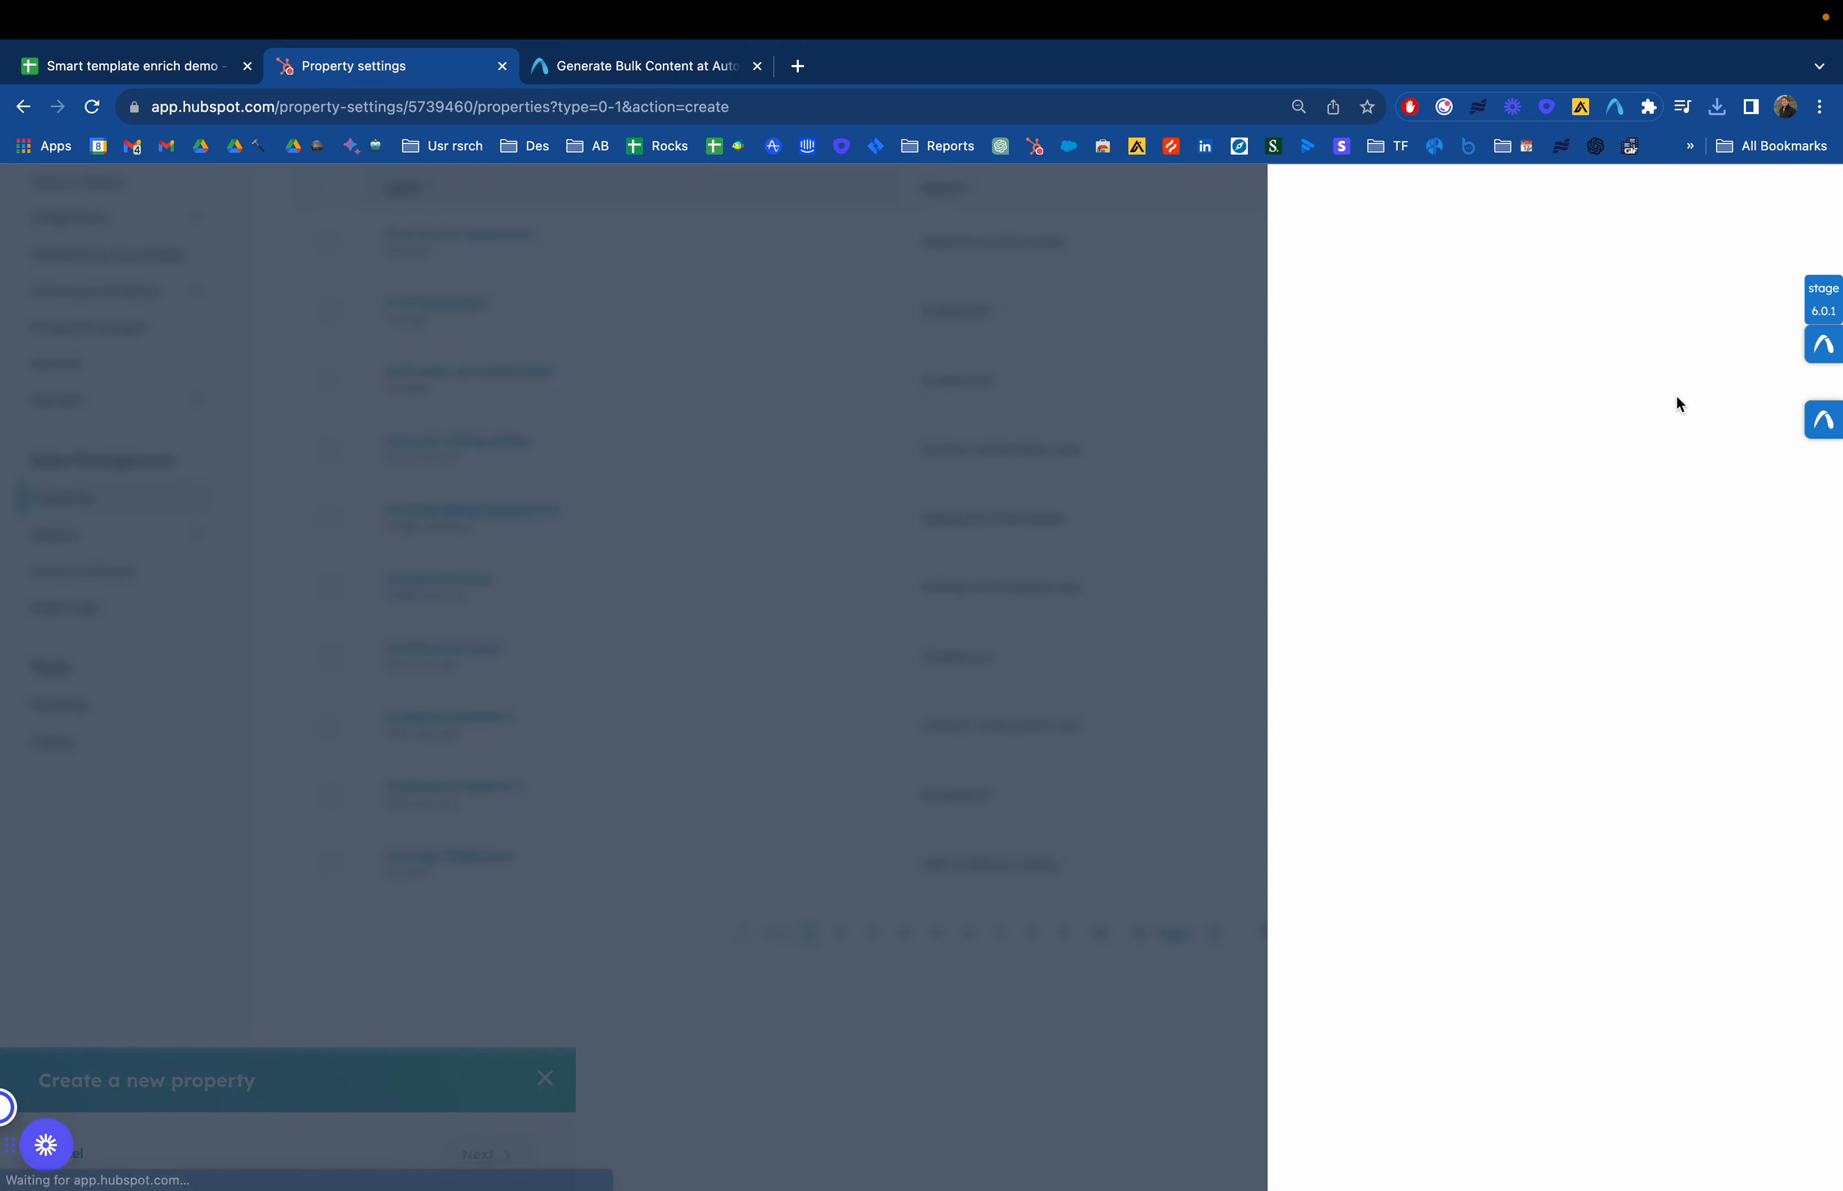
text(Autobound email)
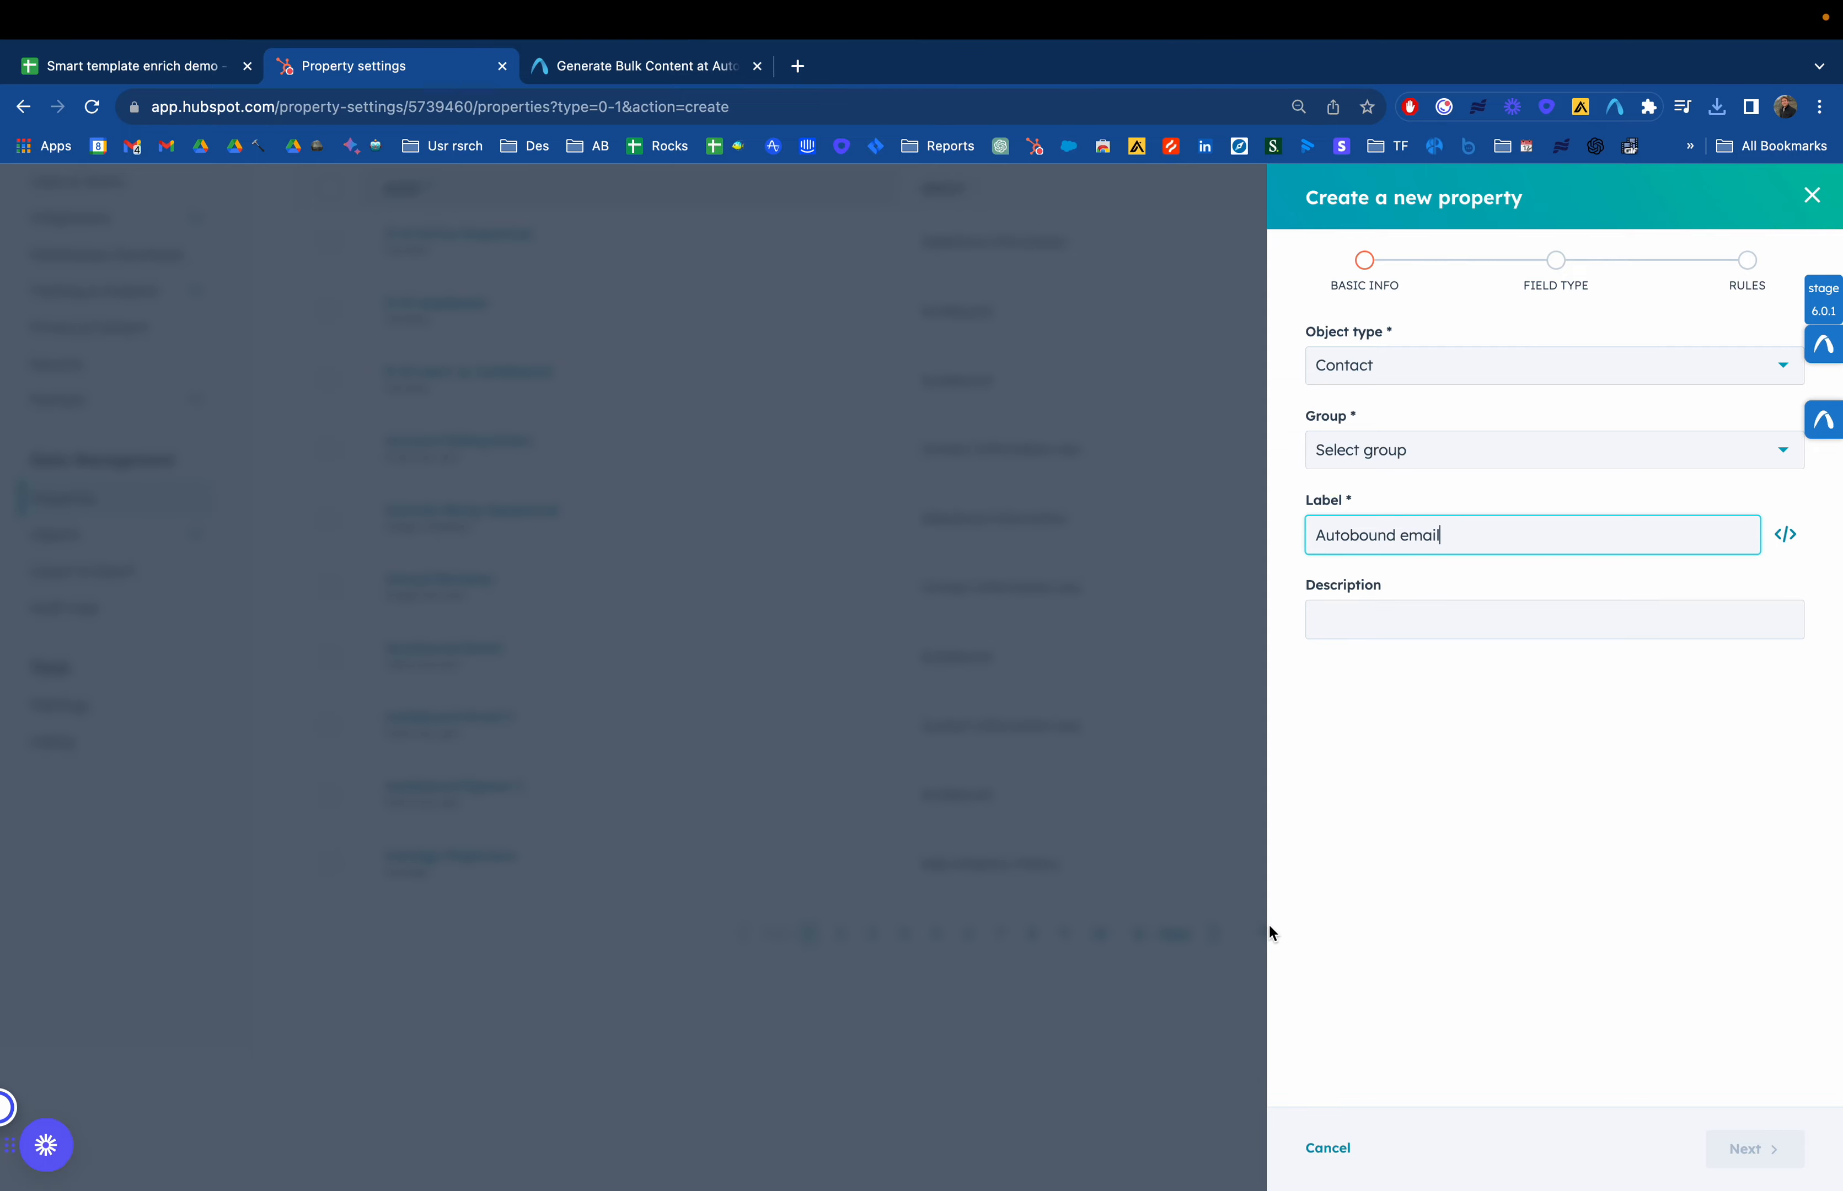
click(1470, 617)
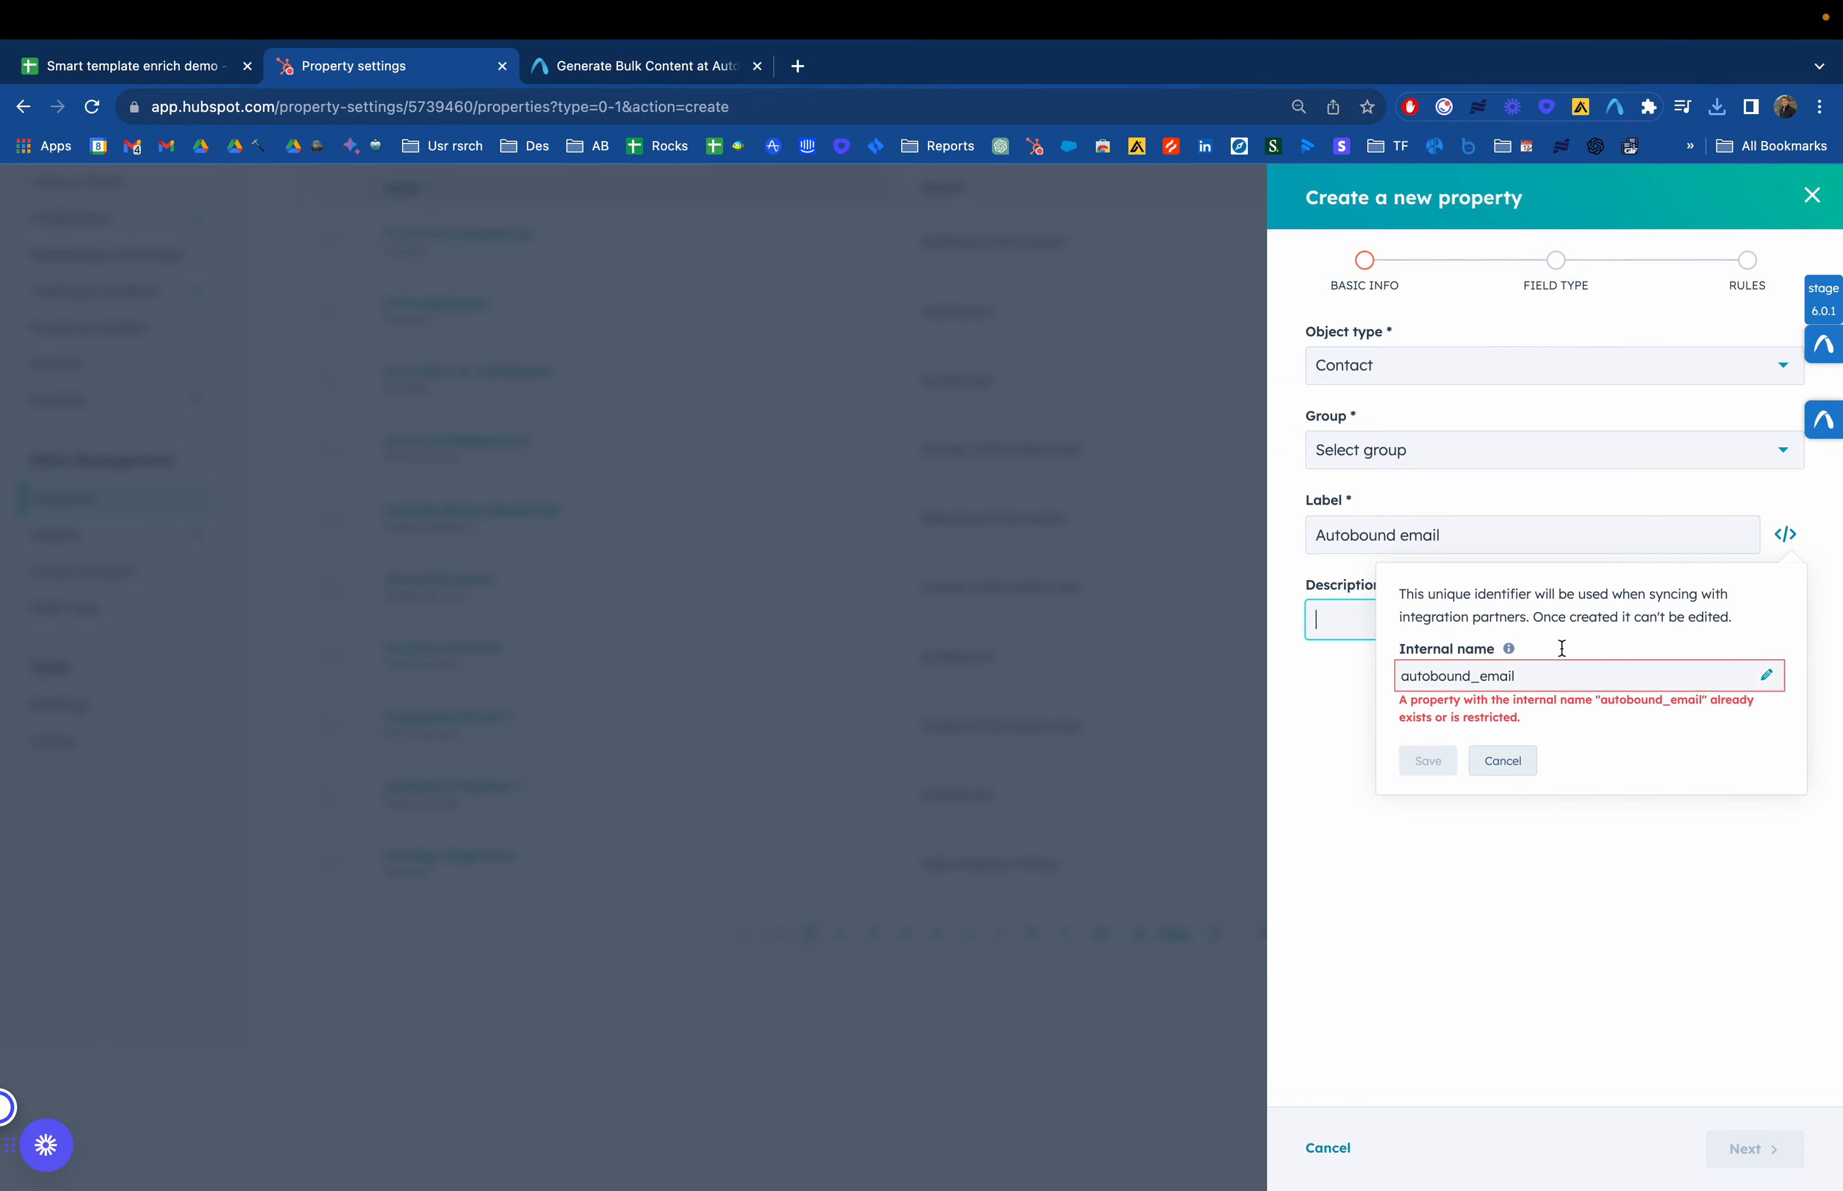
click(1481, 534)
text(test)
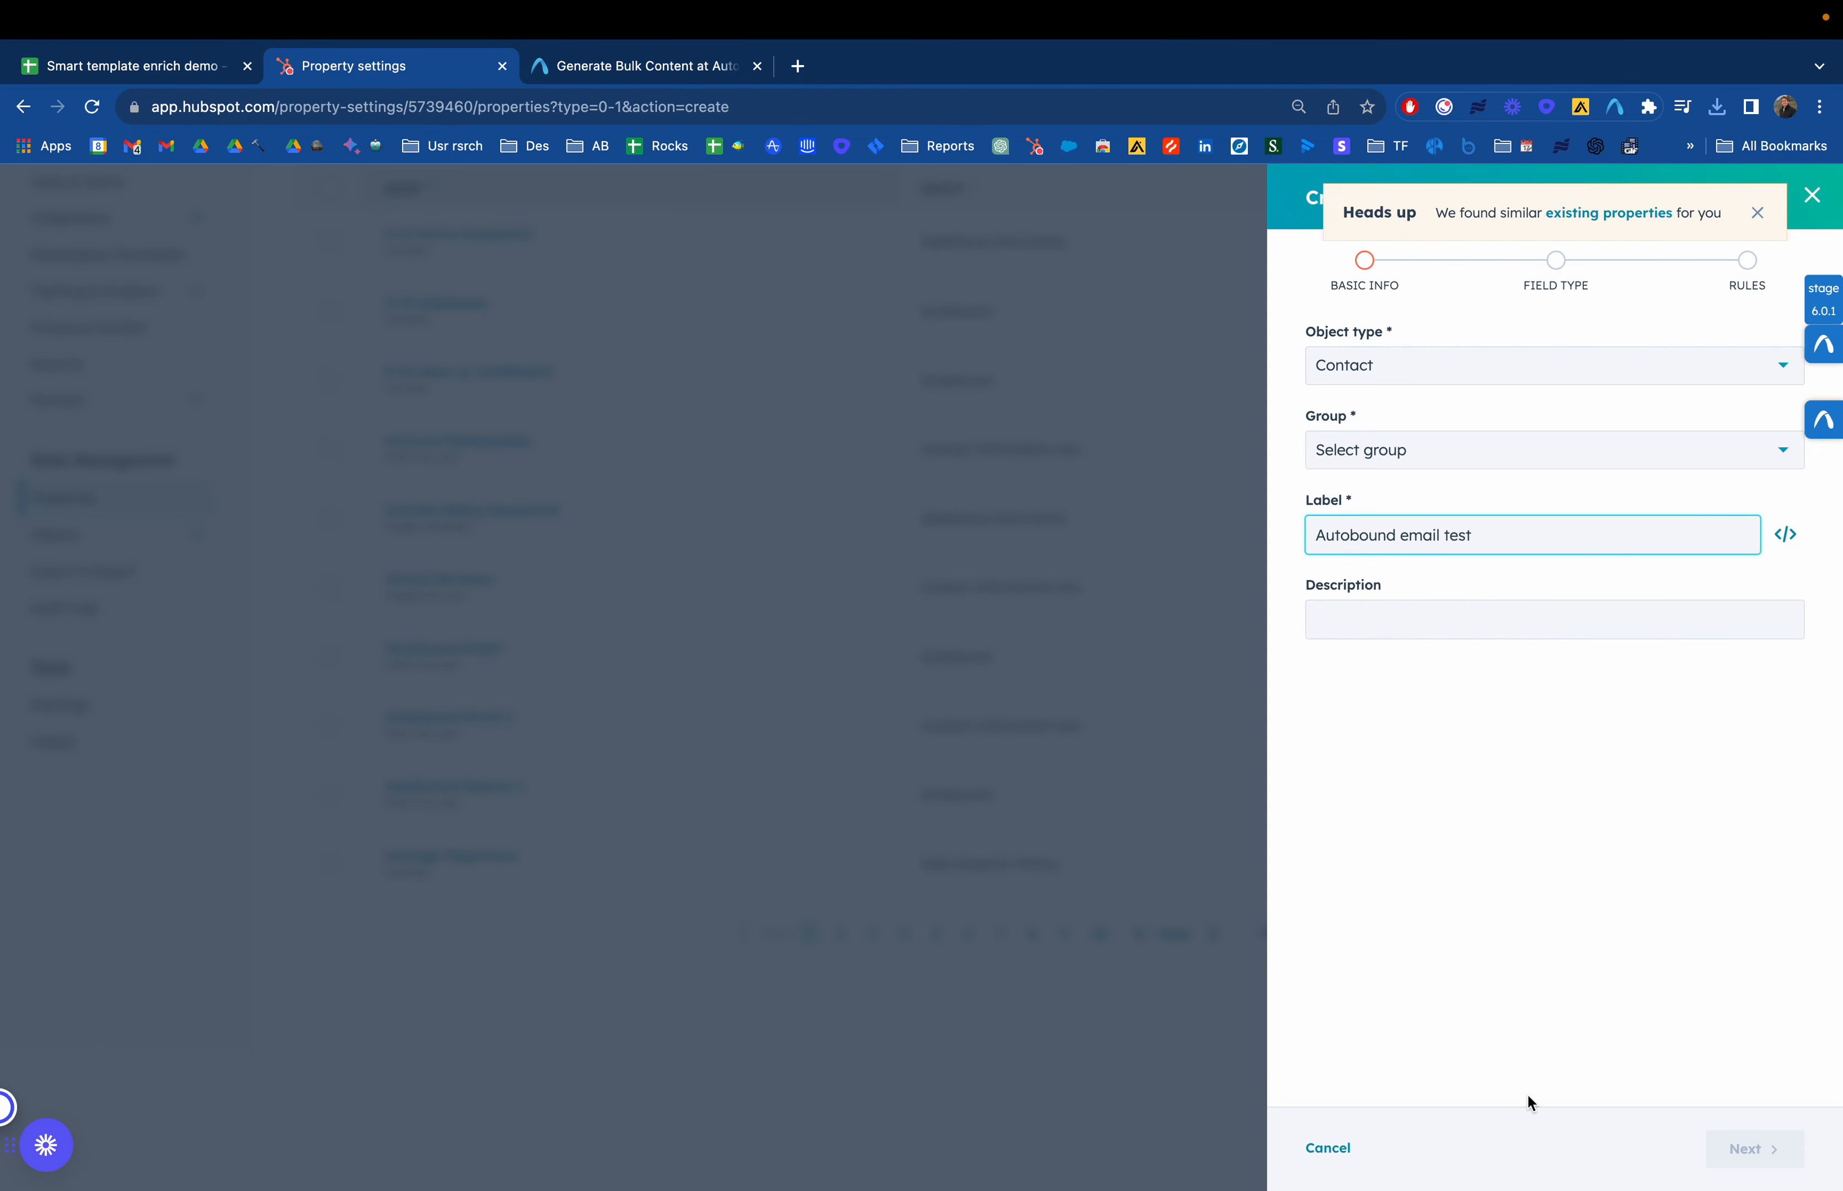
click(1468, 616)
click(1445, 457)
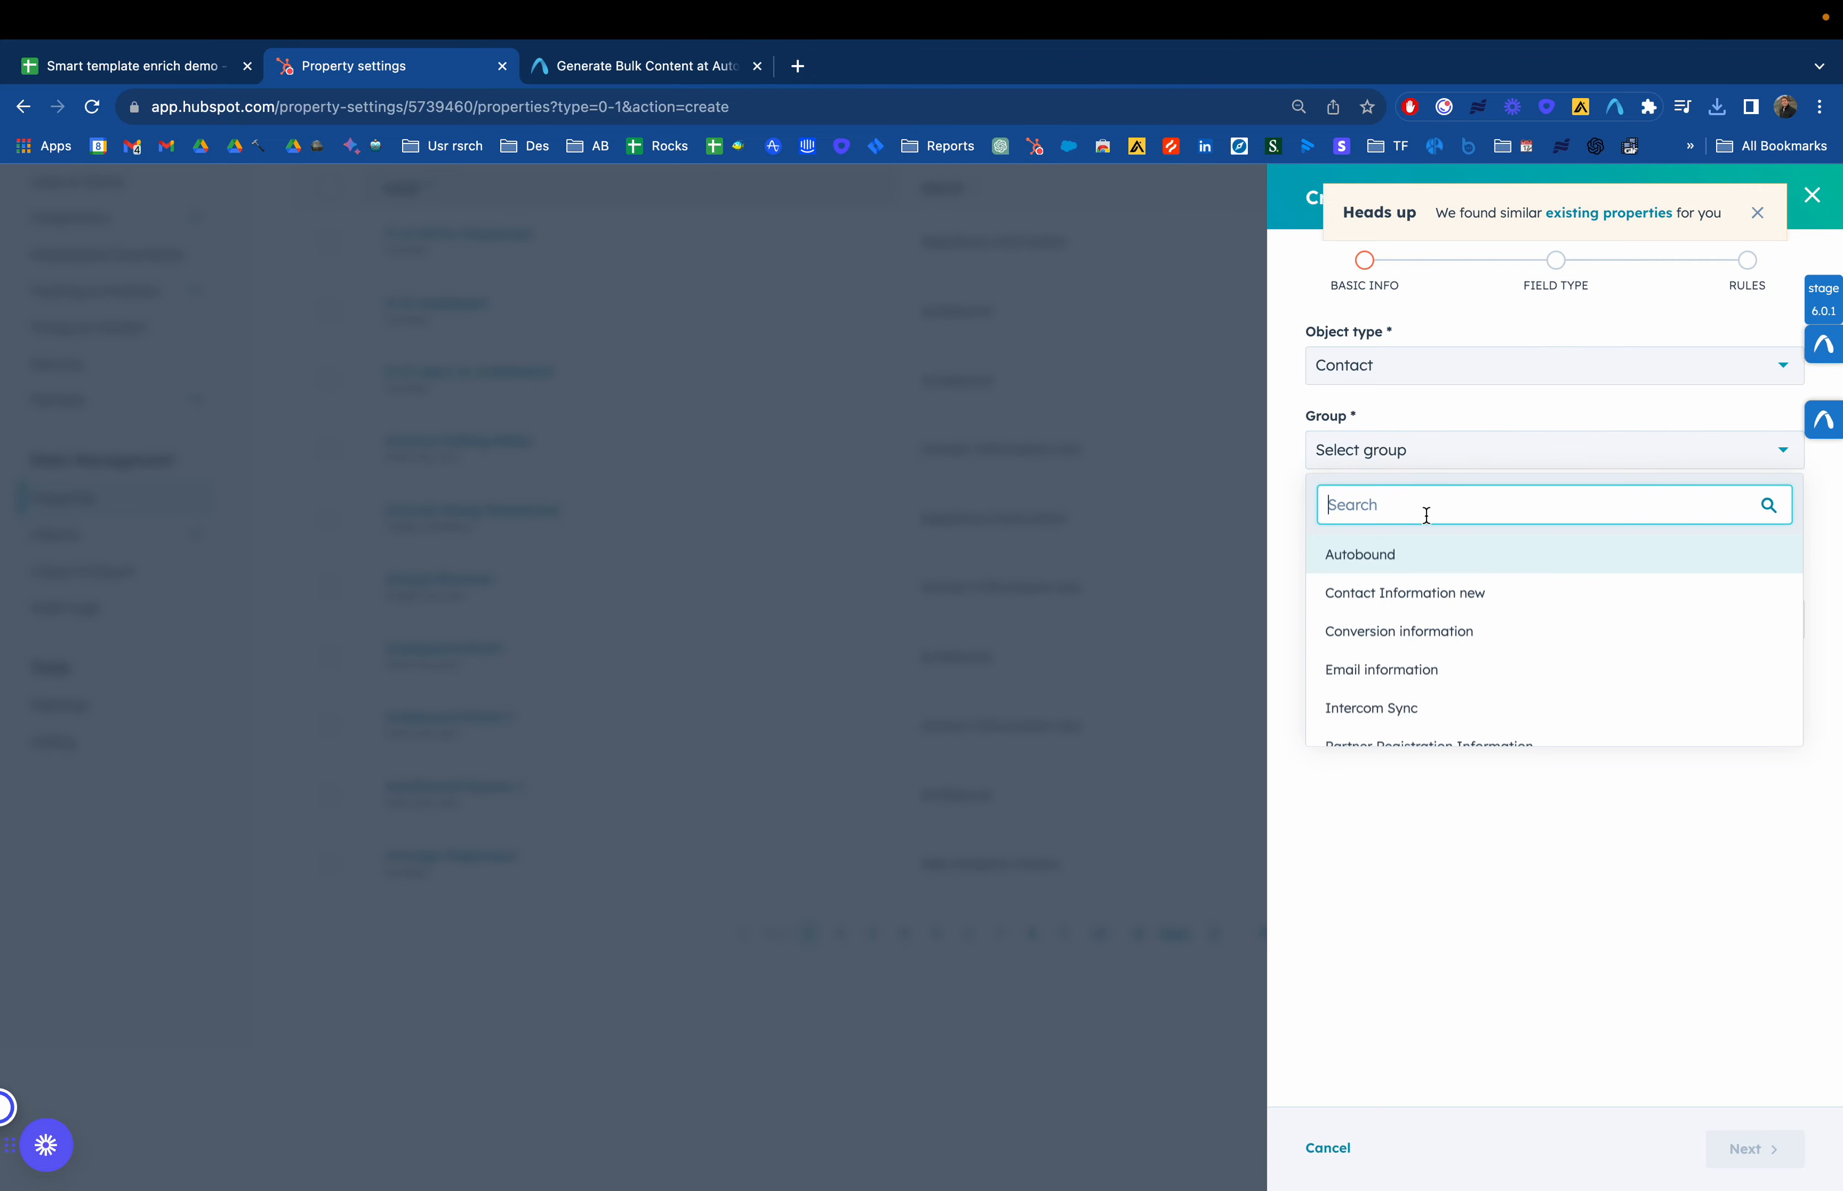
click(1409, 554)
click(1750, 1155)
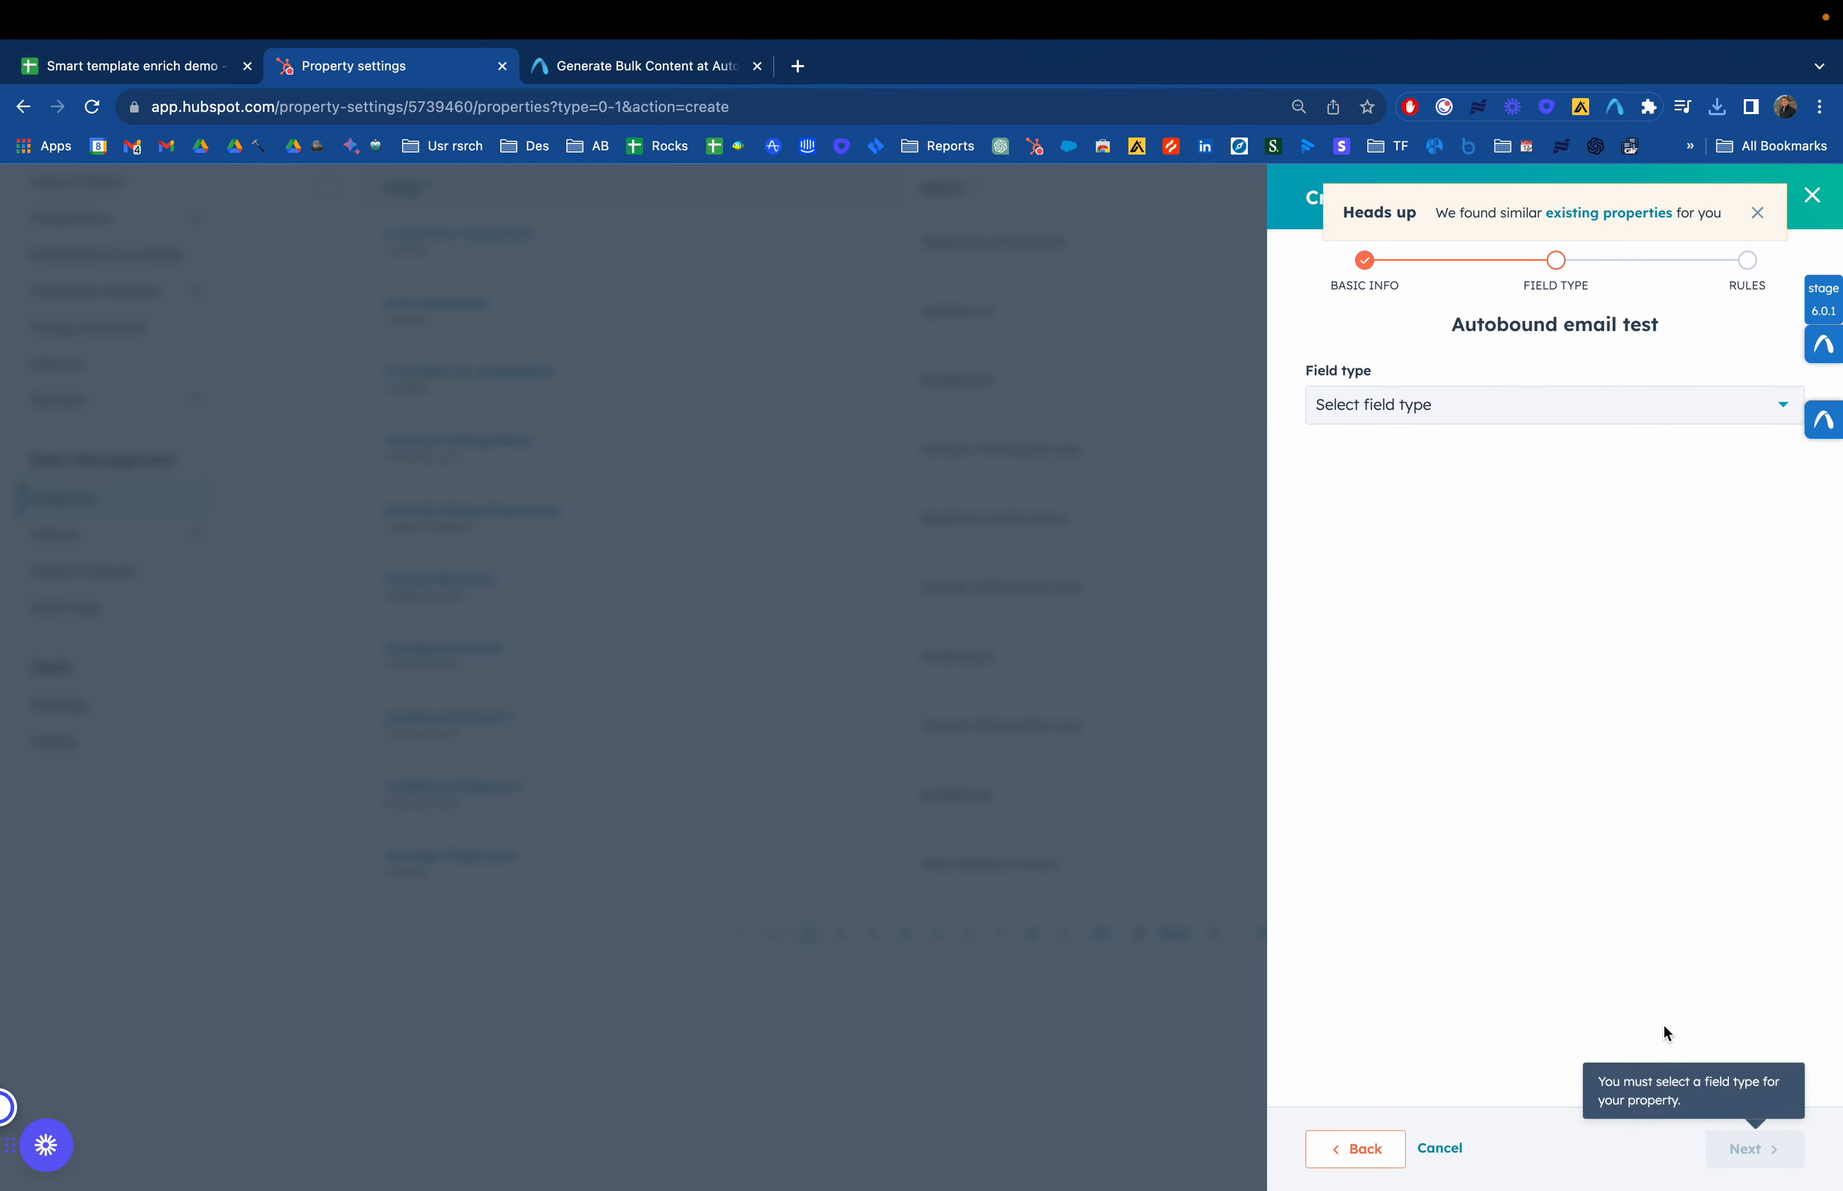
click(1456, 403)
click(1410, 523)
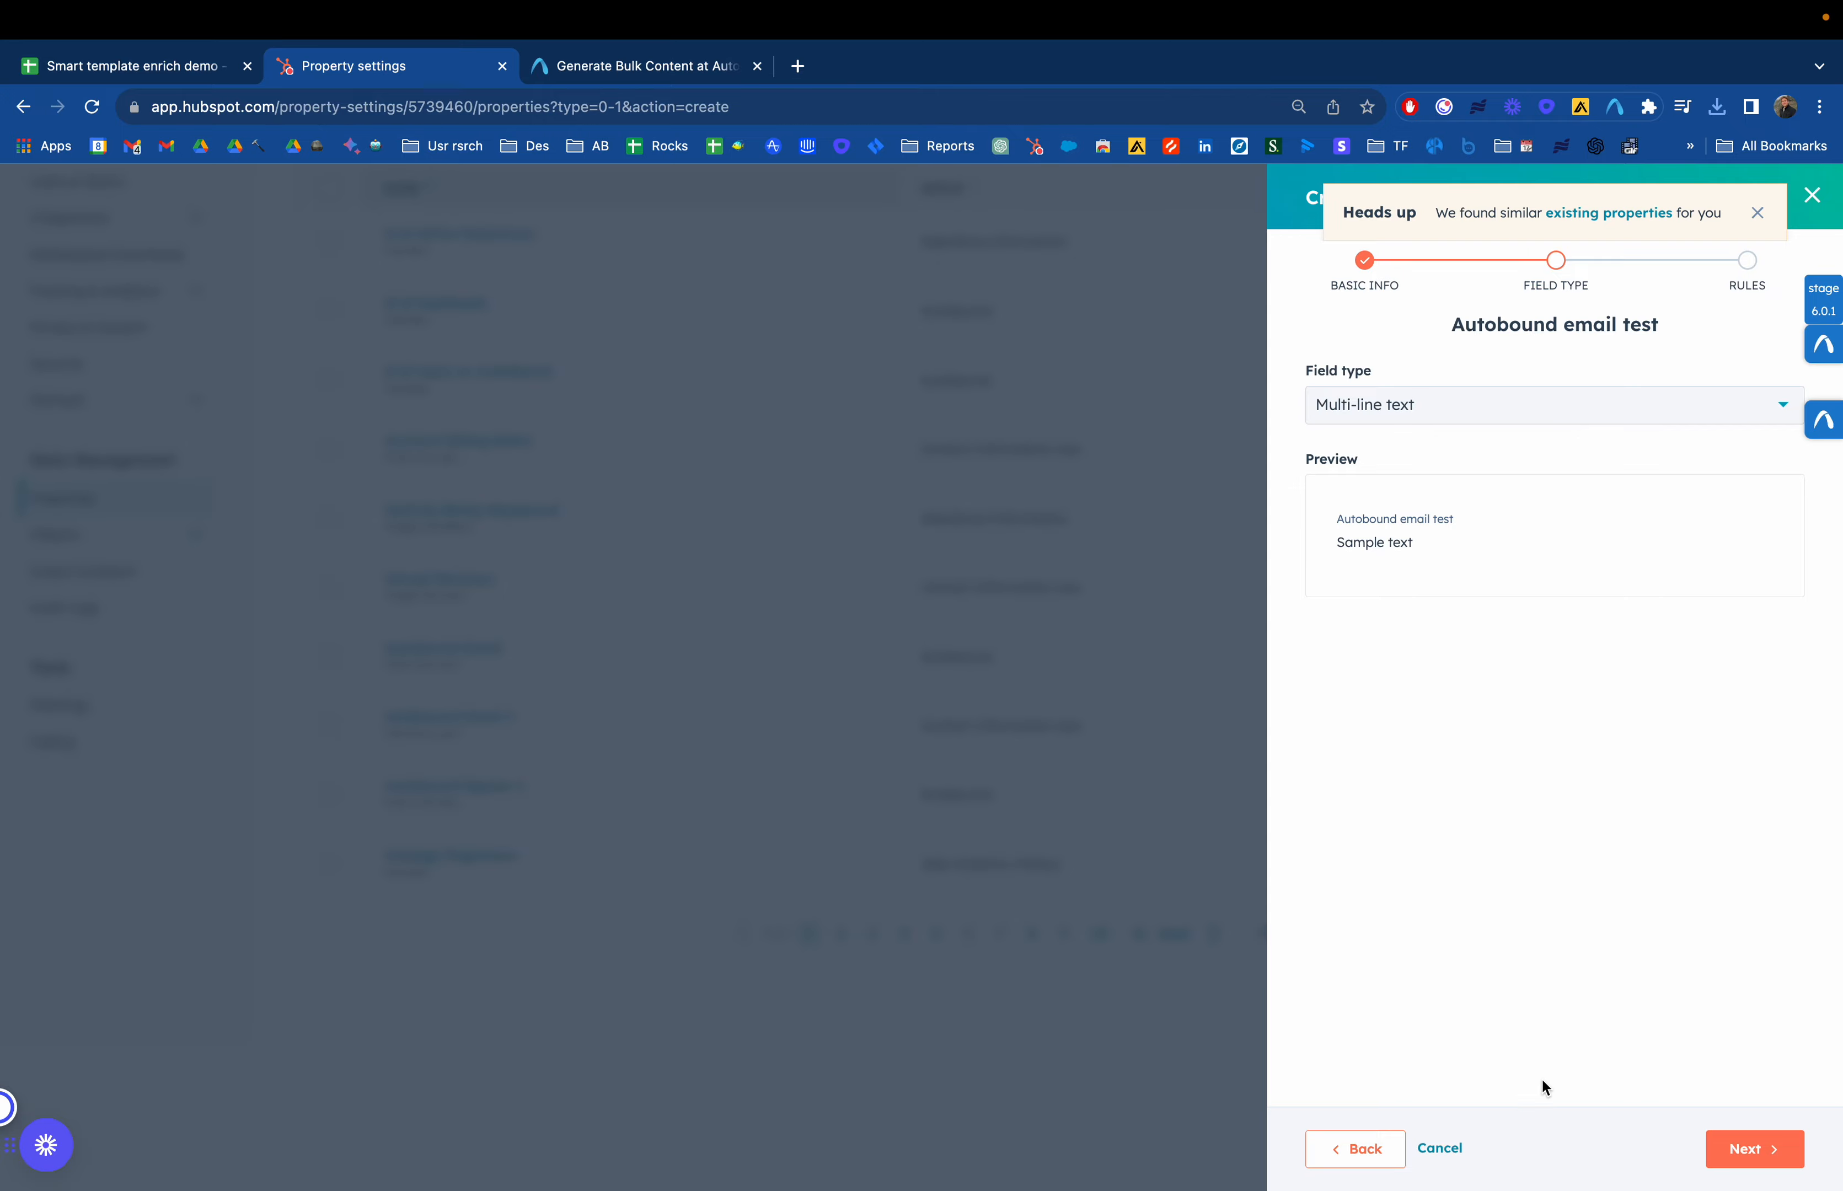
click(1442, 1147)
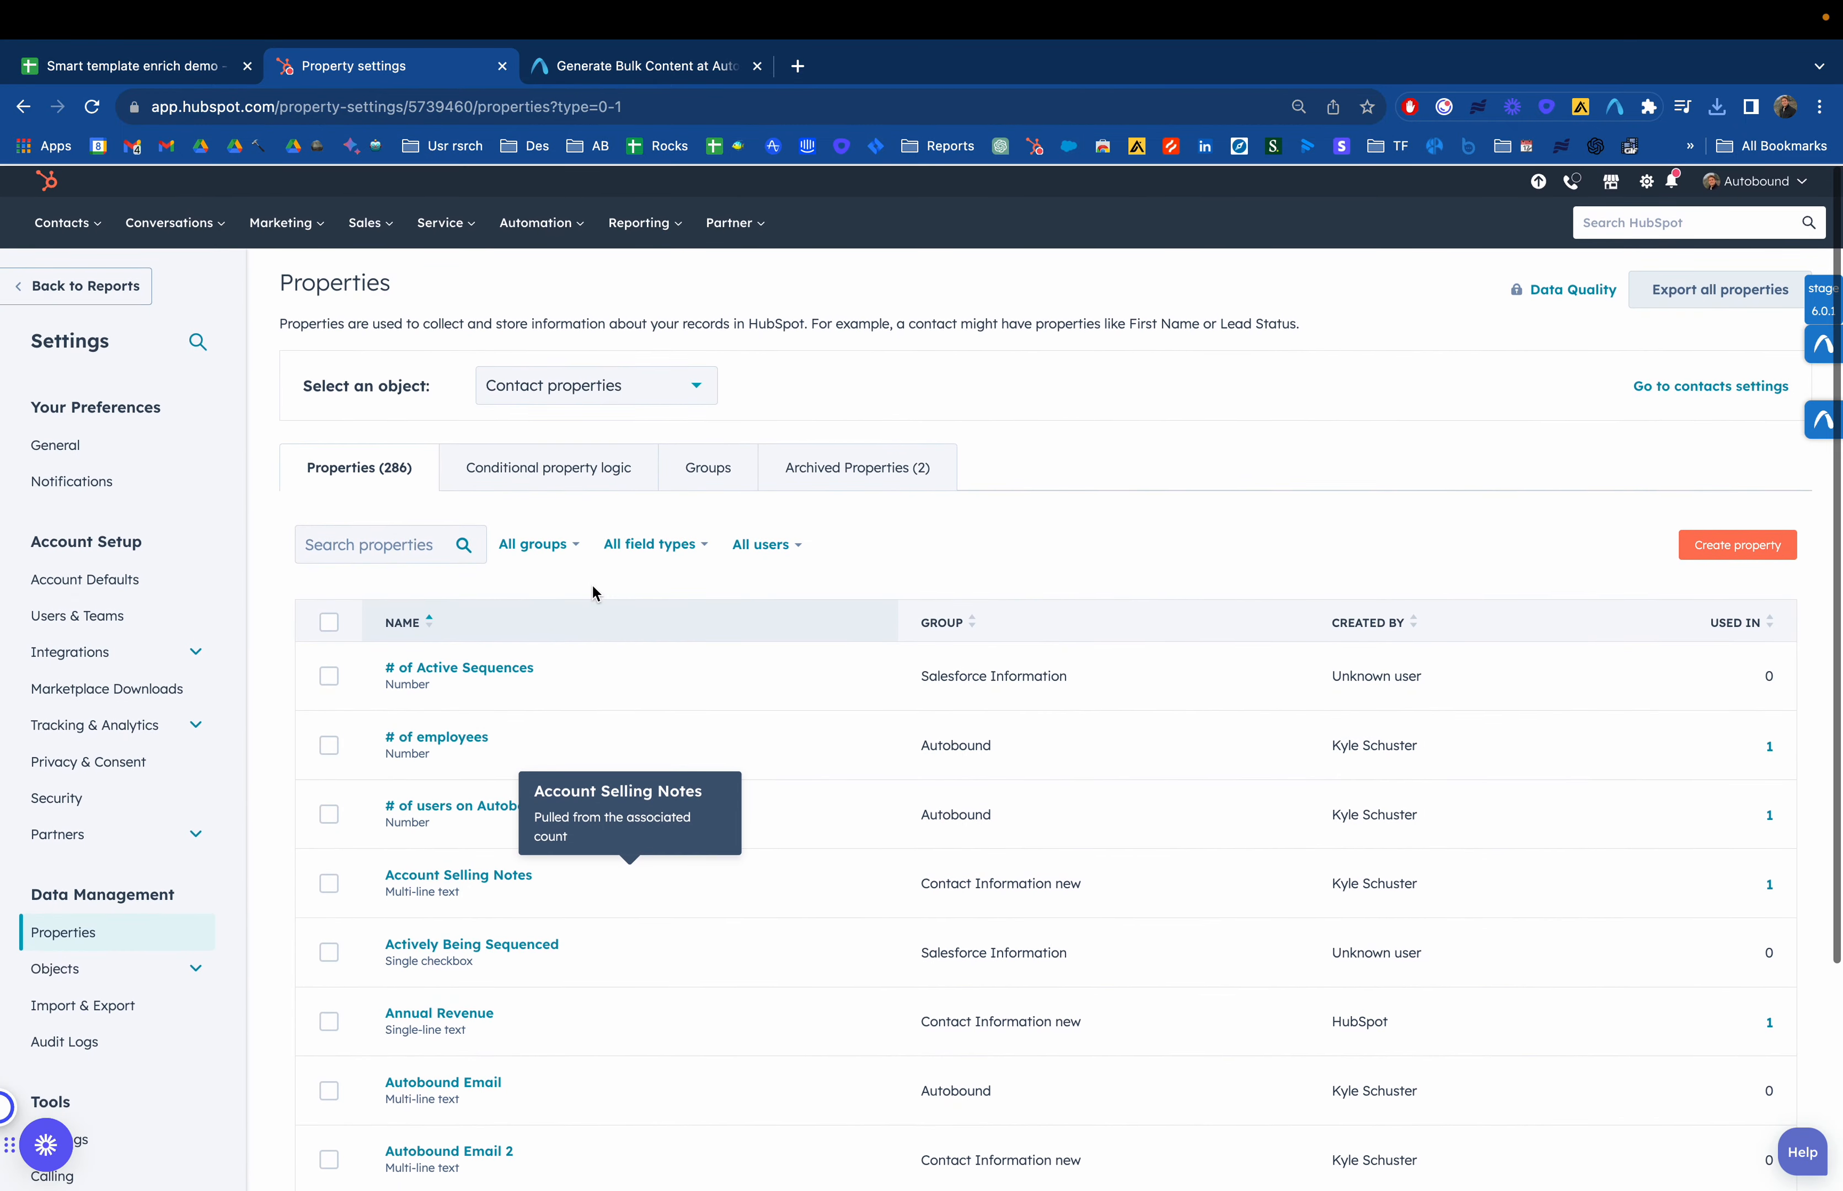
Open the Autobound email template from the email templates list to review its content
mouse_move(389, 233)
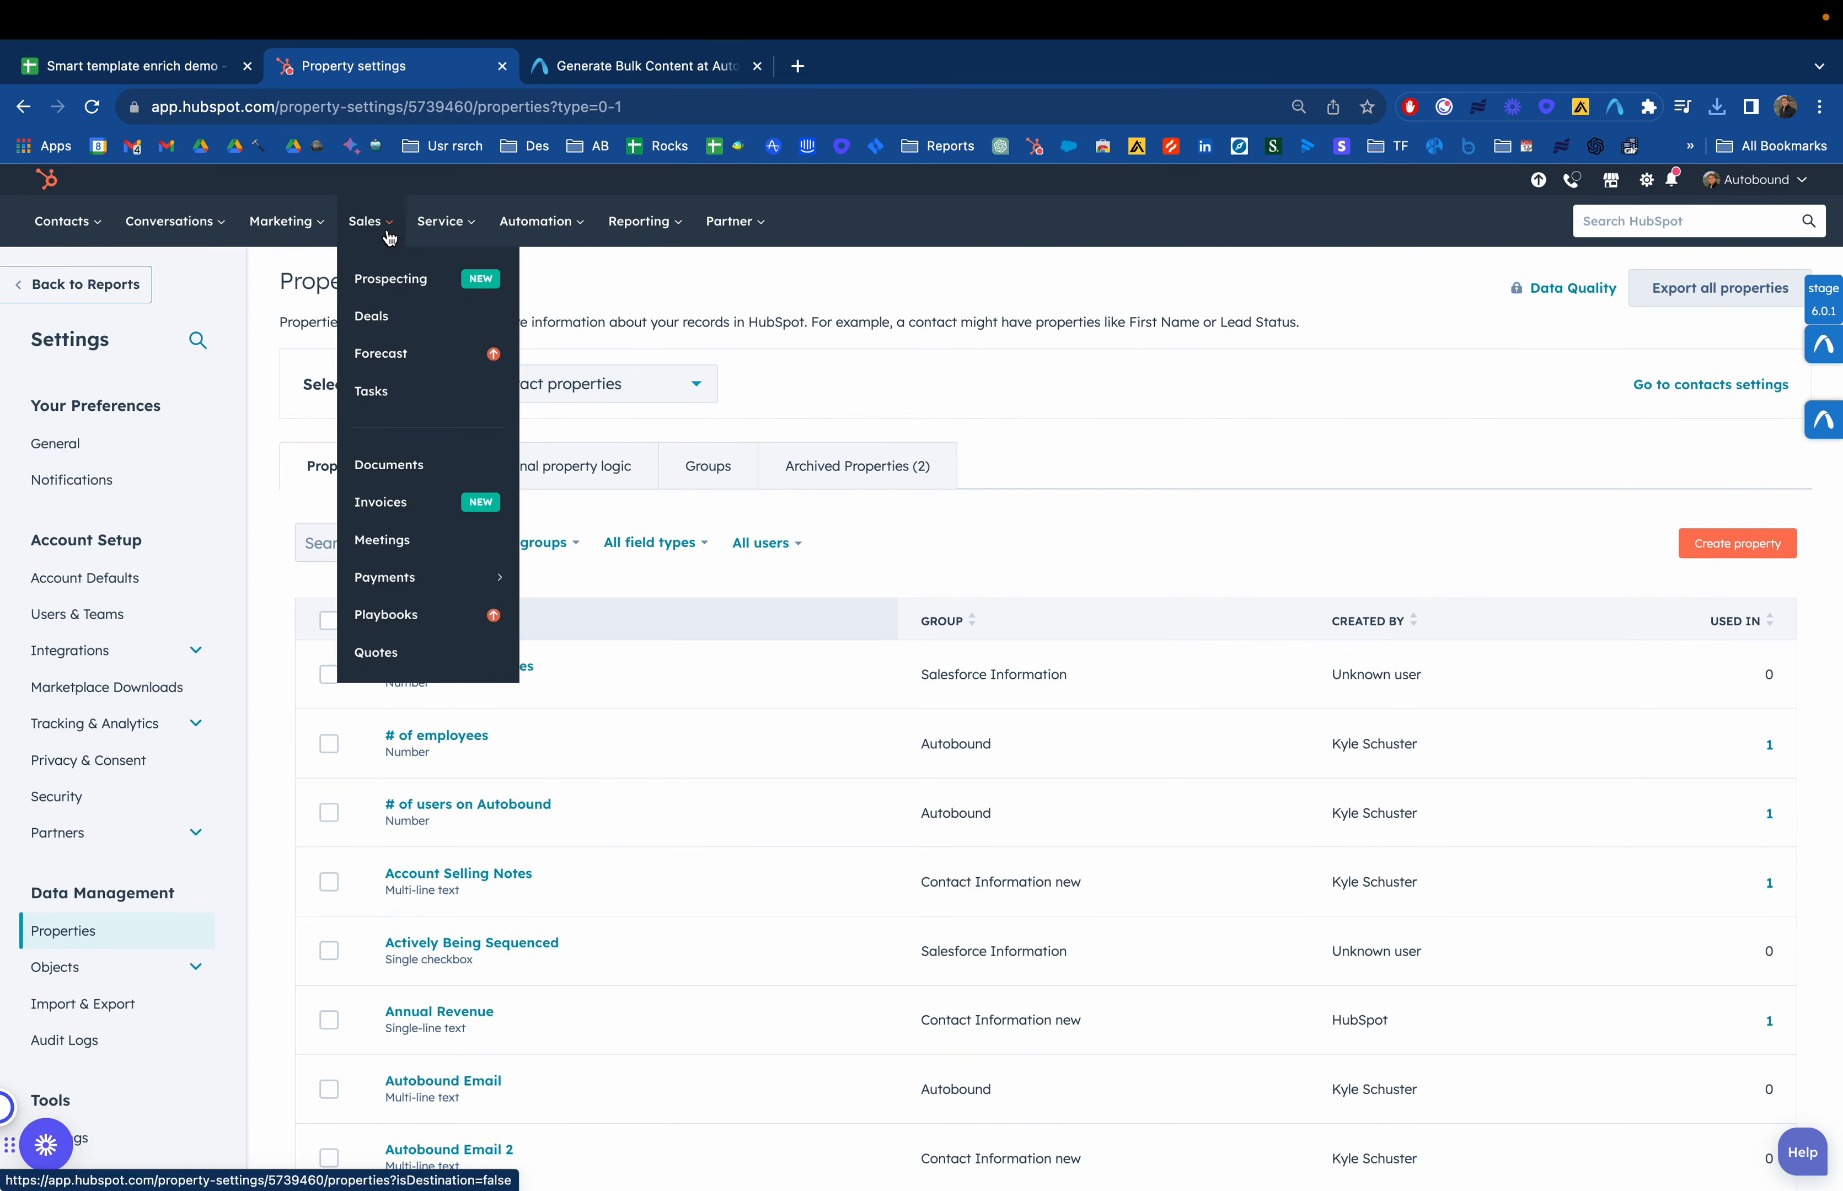
mouse_move(295, 202)
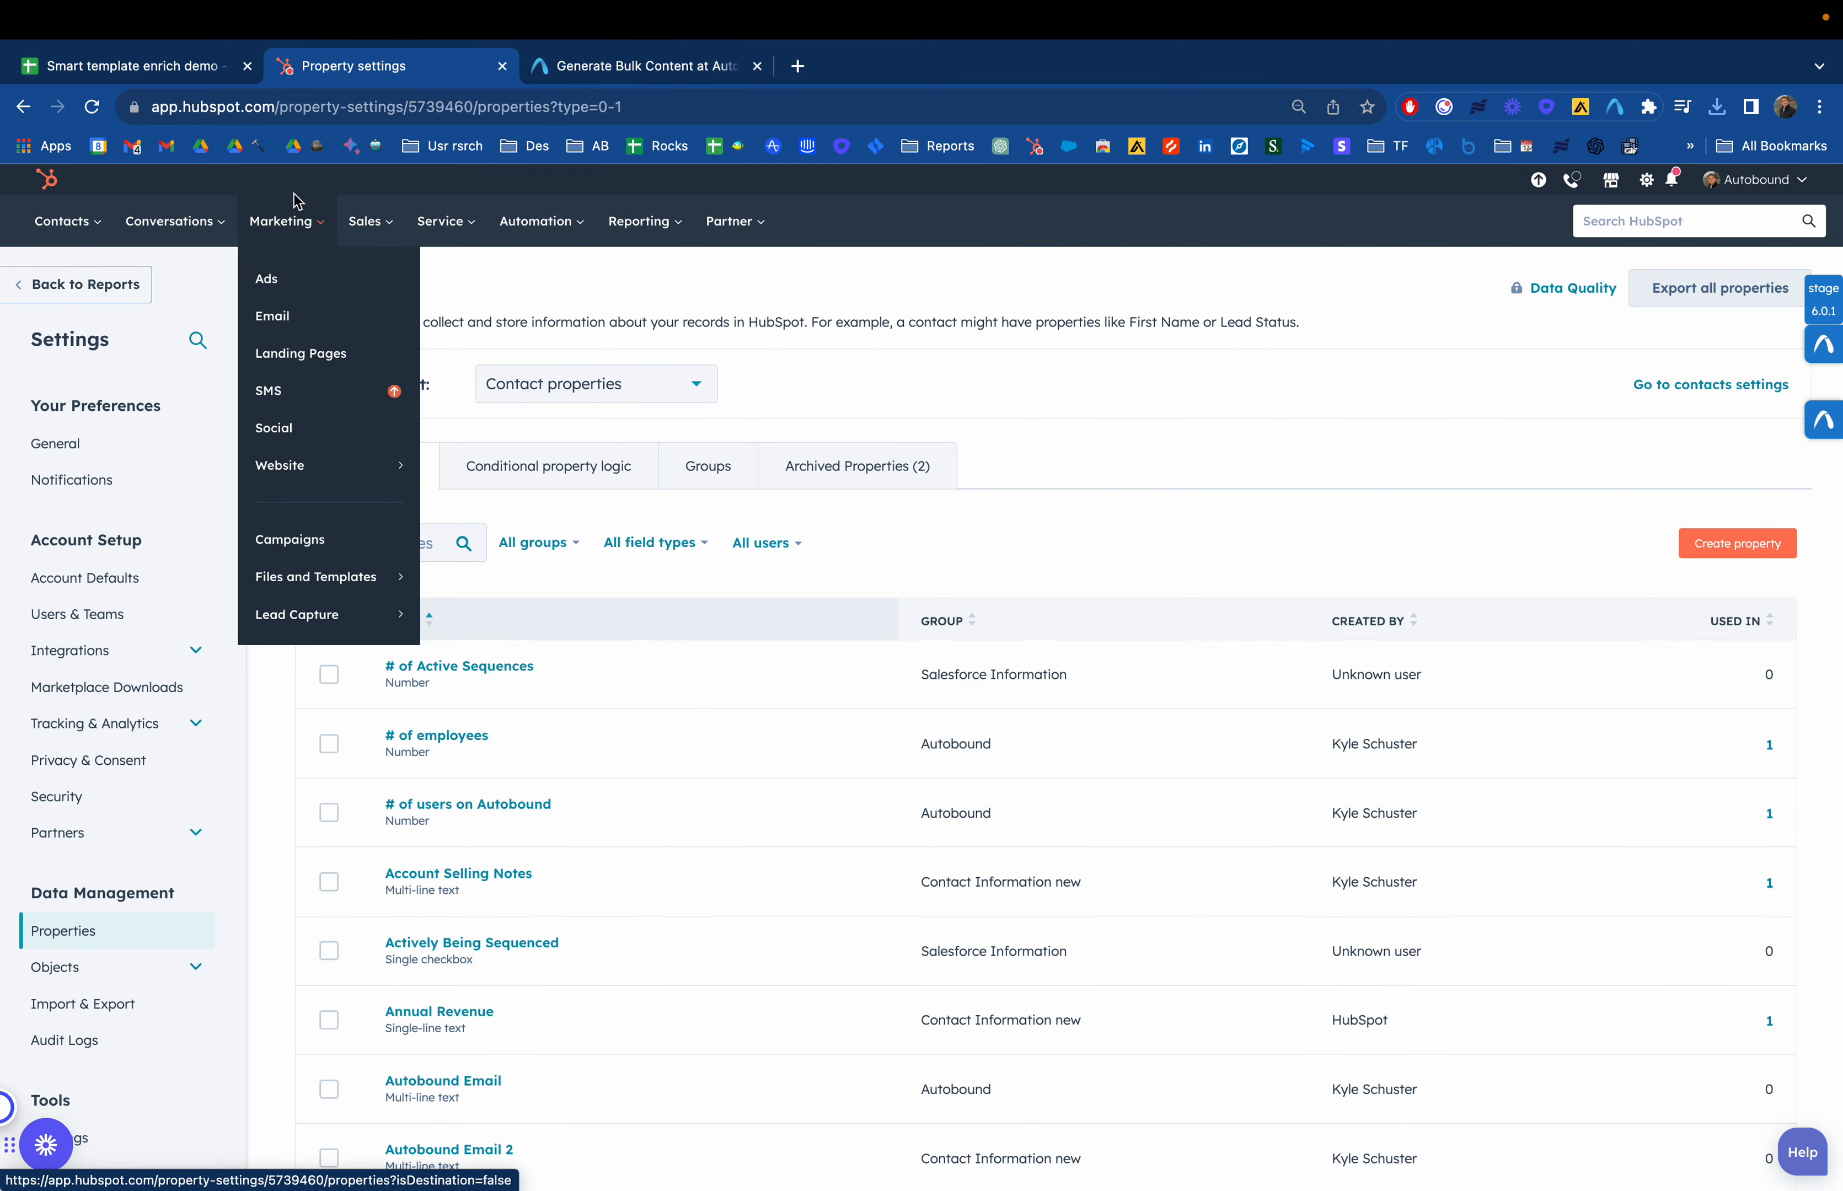
mouse_move(179, 222)
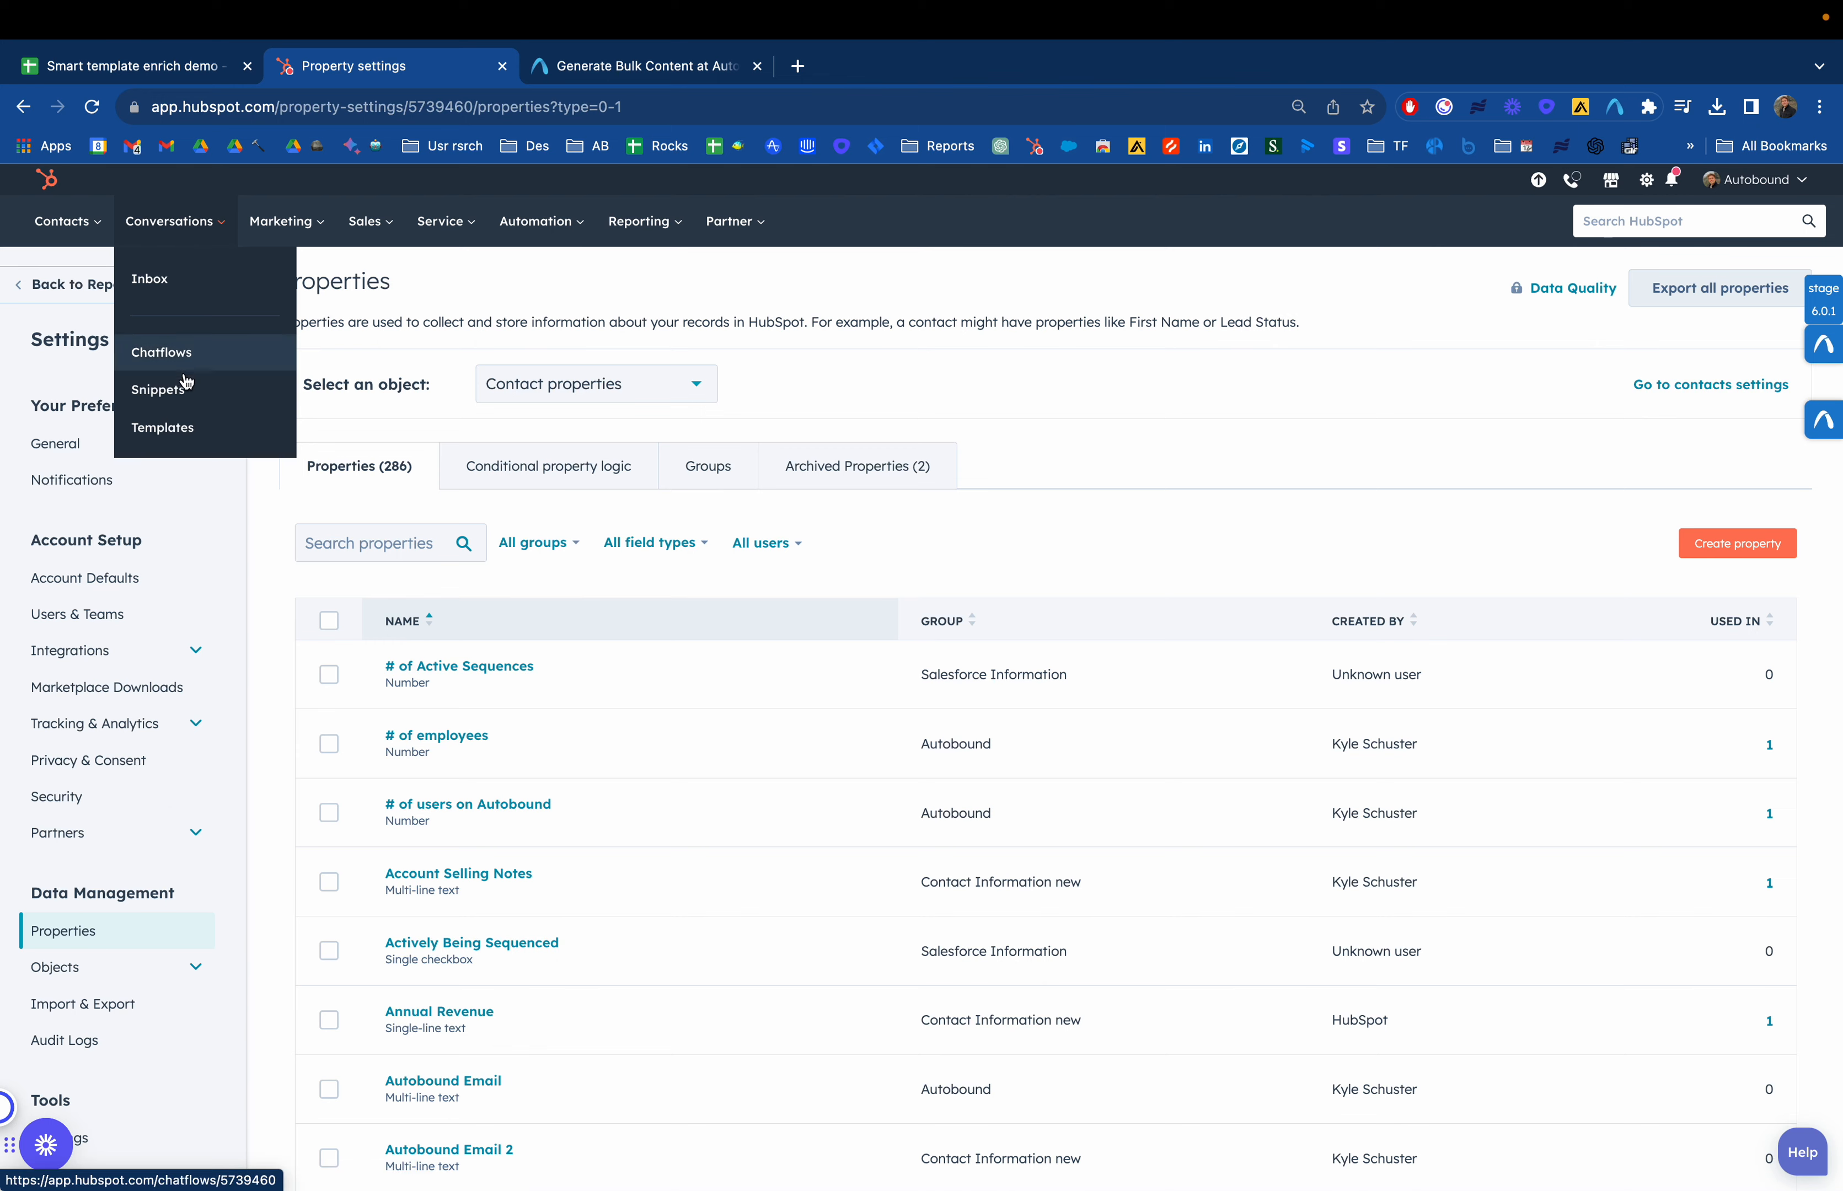
click(176, 428)
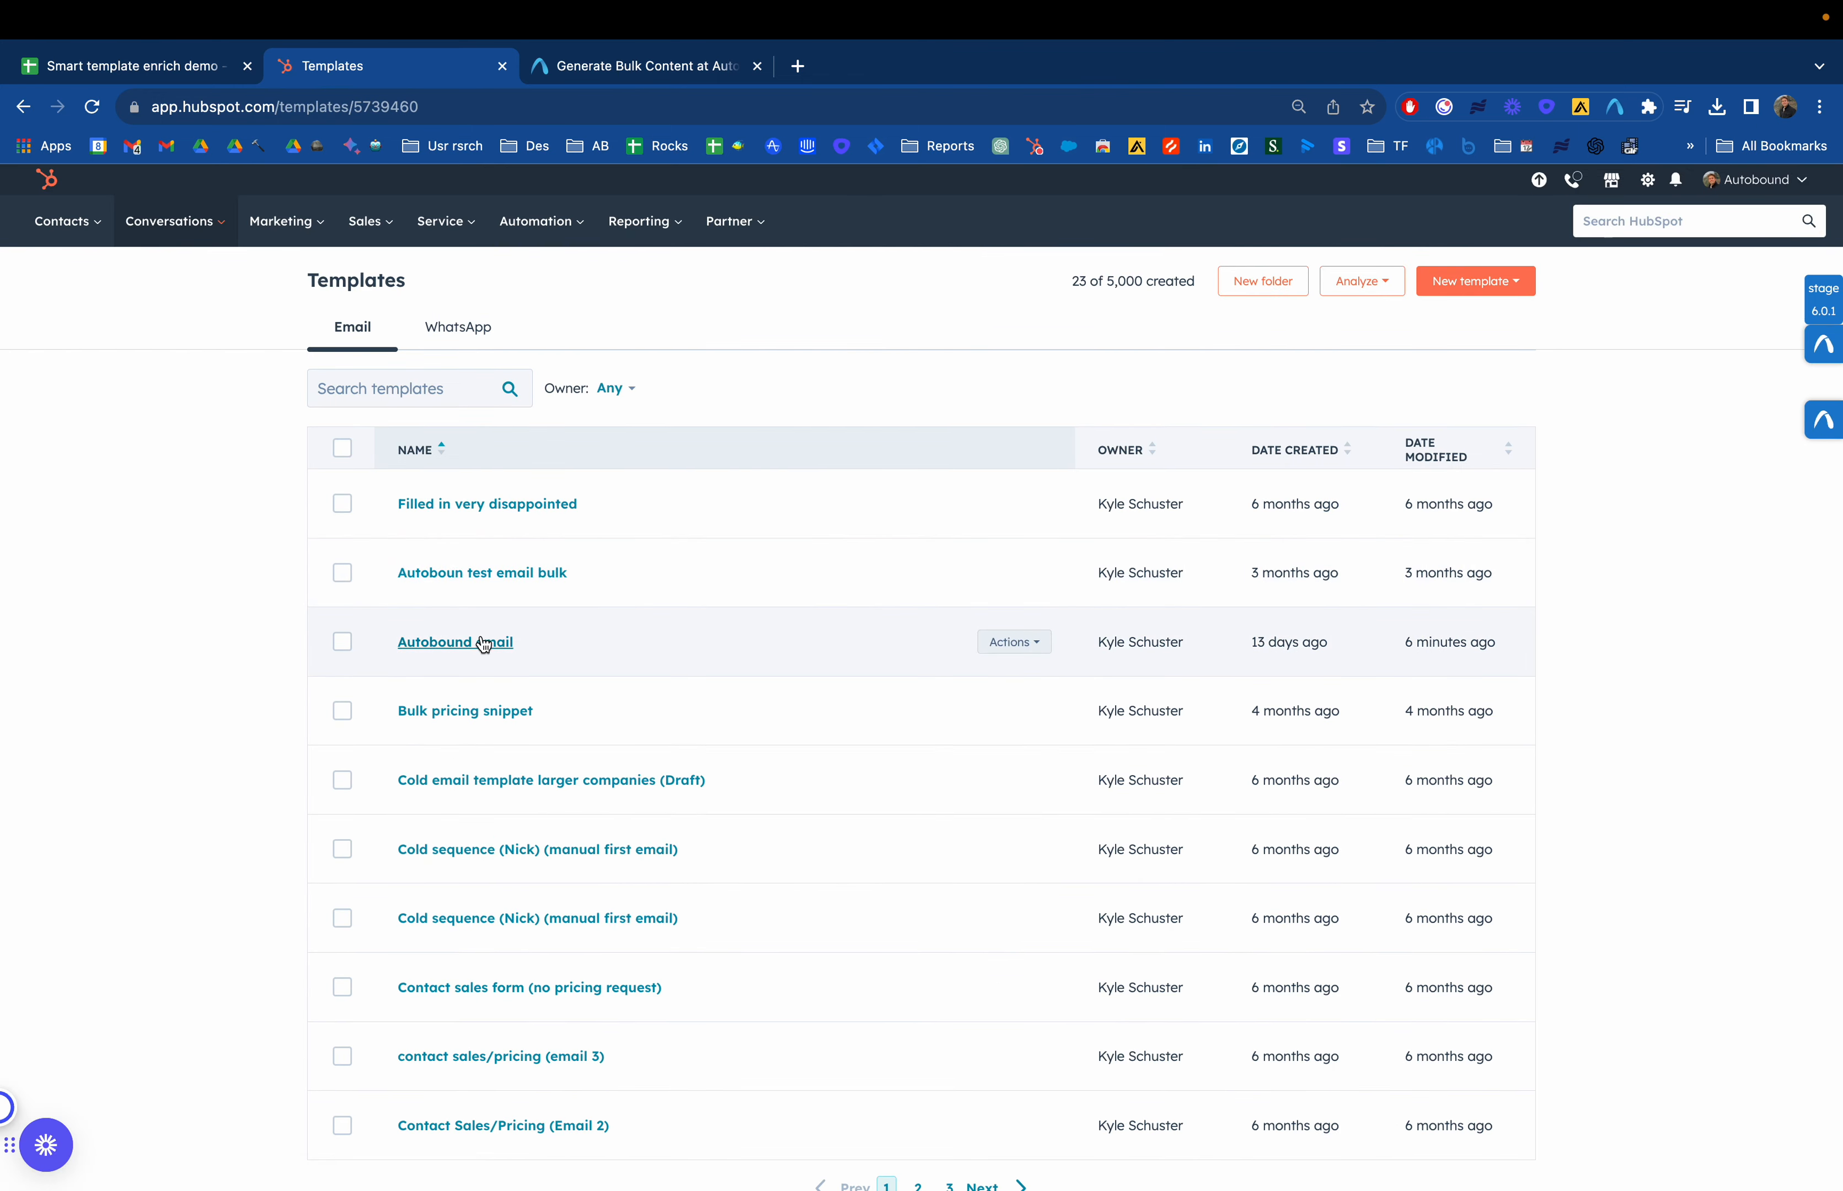
click(481, 641)
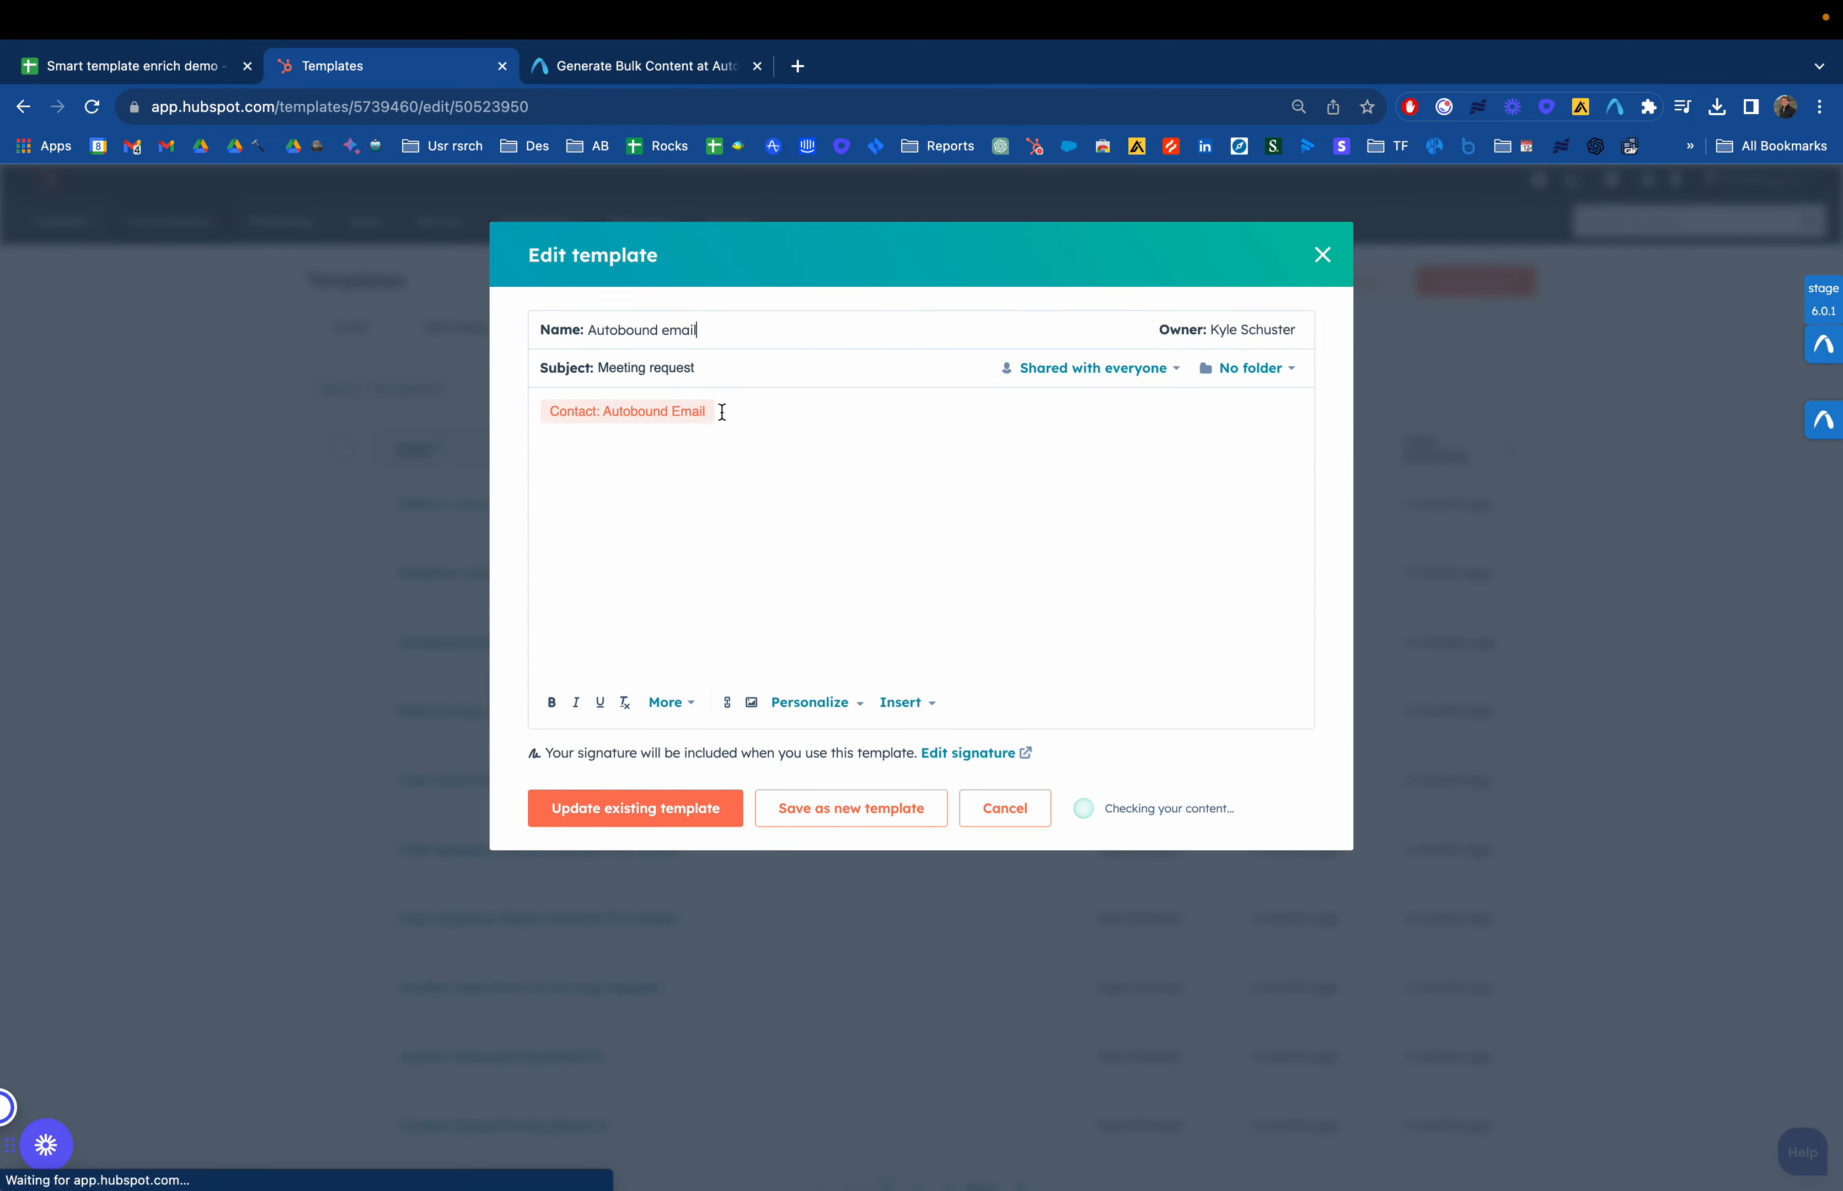
drag(729, 370, 593, 372)
click(735, 443)
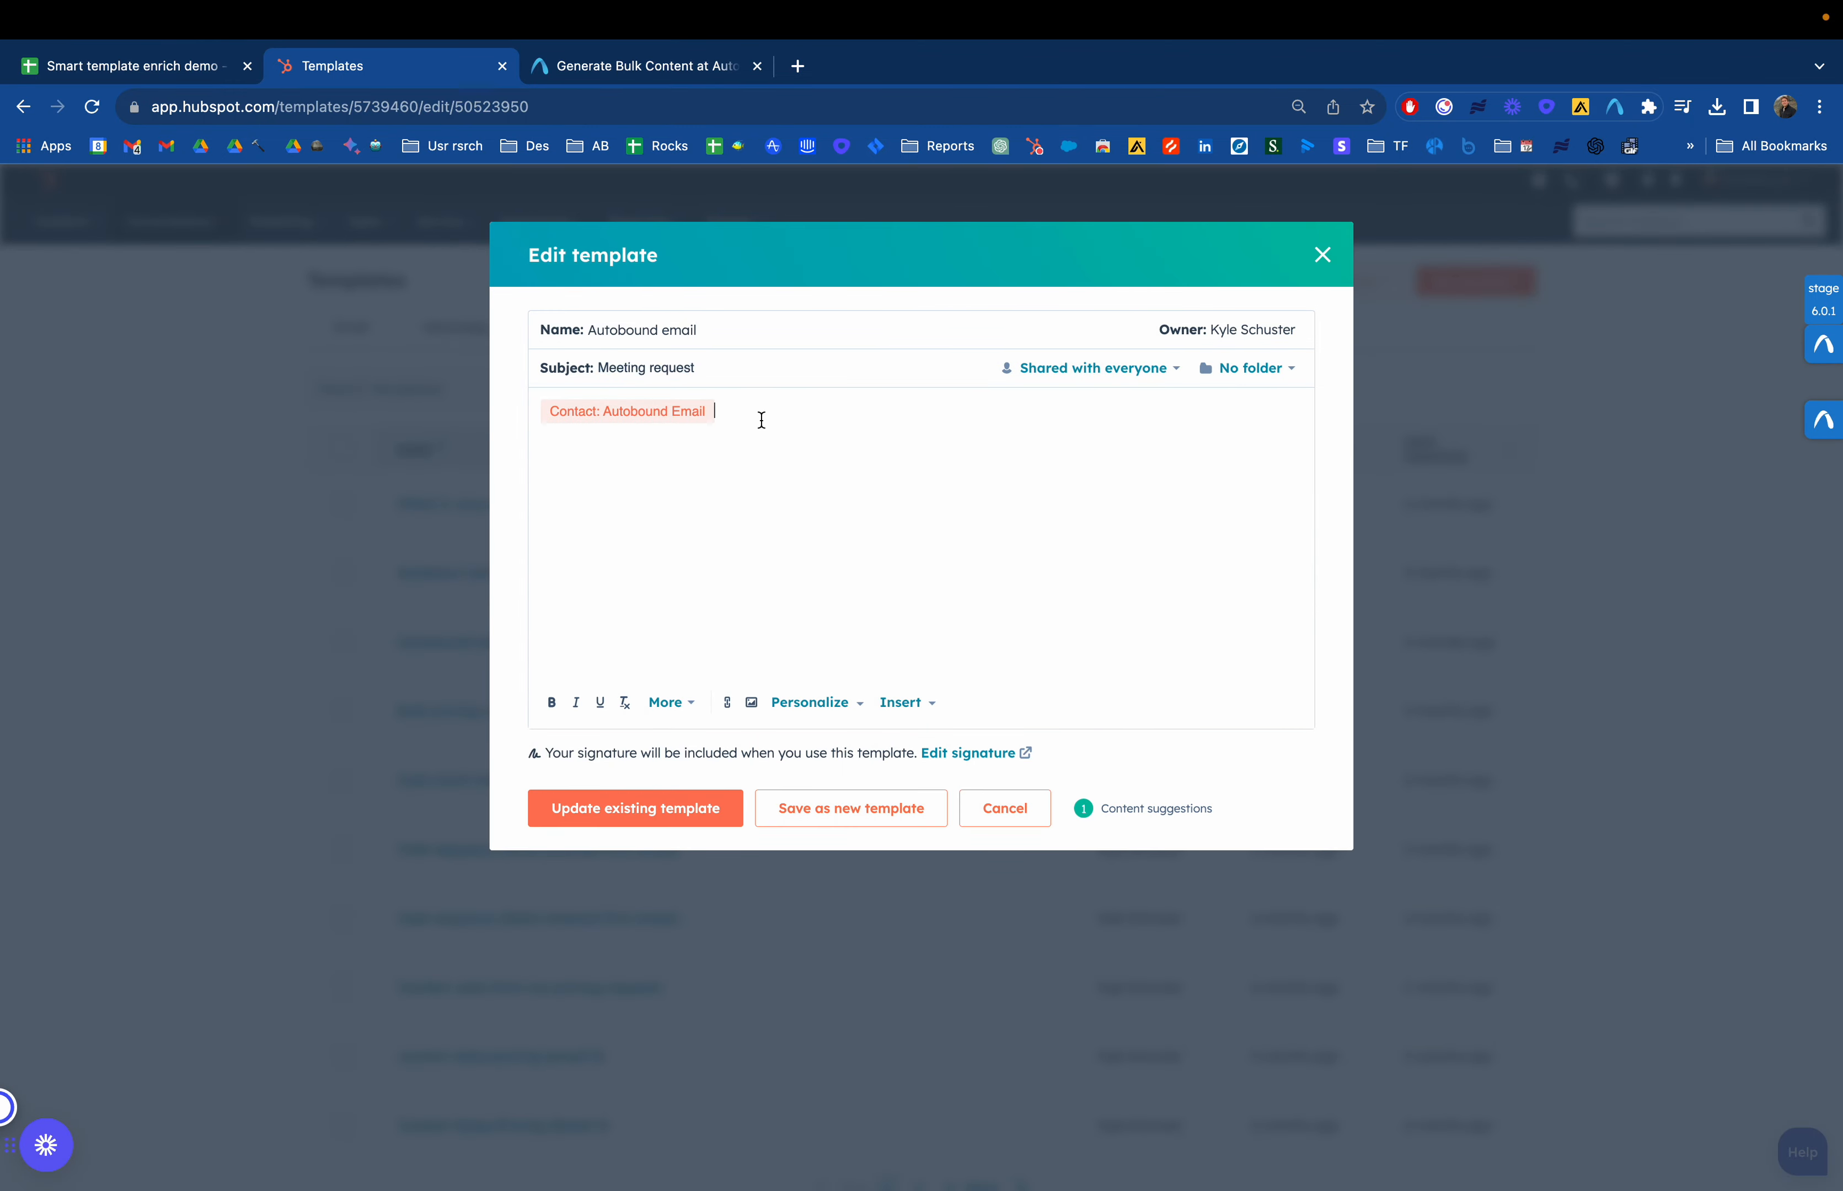
Browse the template's contact personalization tokens, searching for auto, and close the template without changes
click(850, 714)
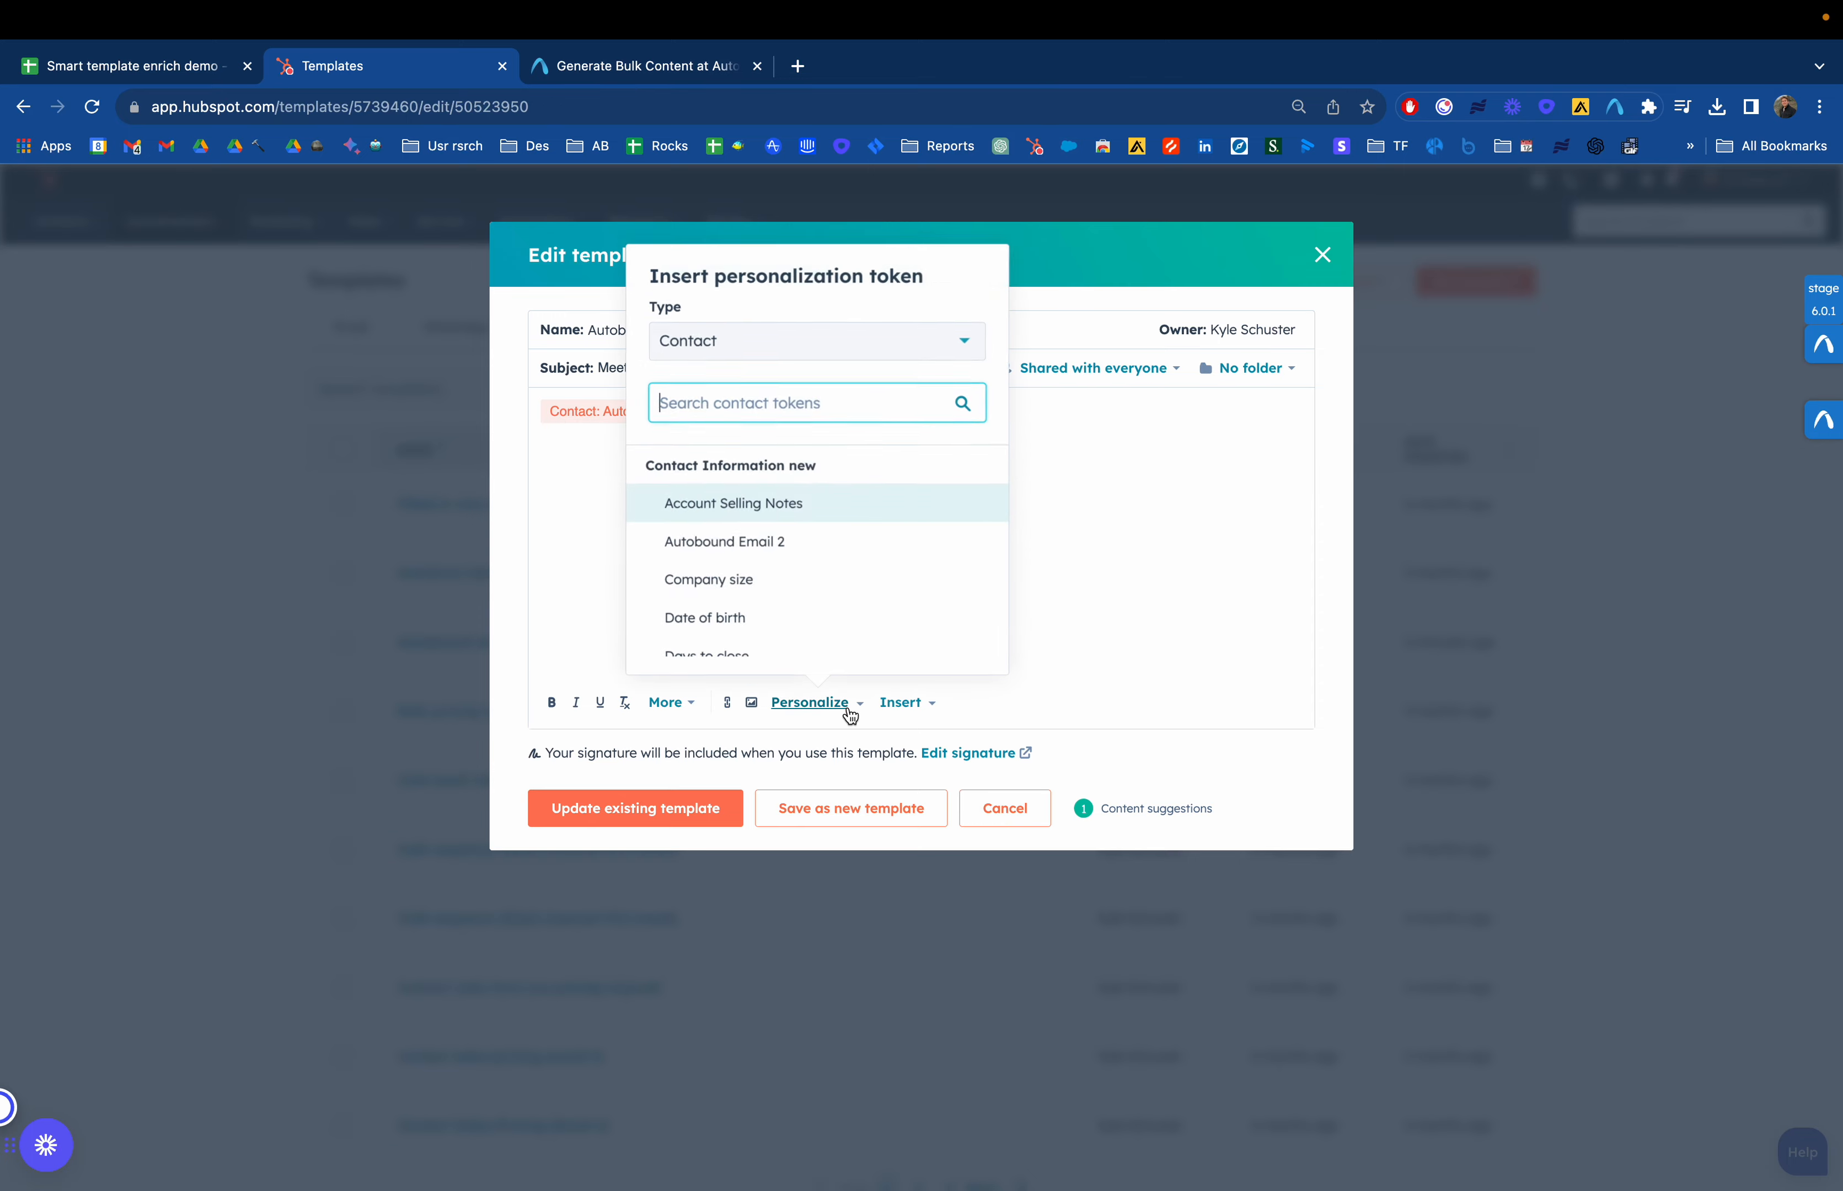
scroll(828, 576, down, 1)
scroll(805, 559, up, 1)
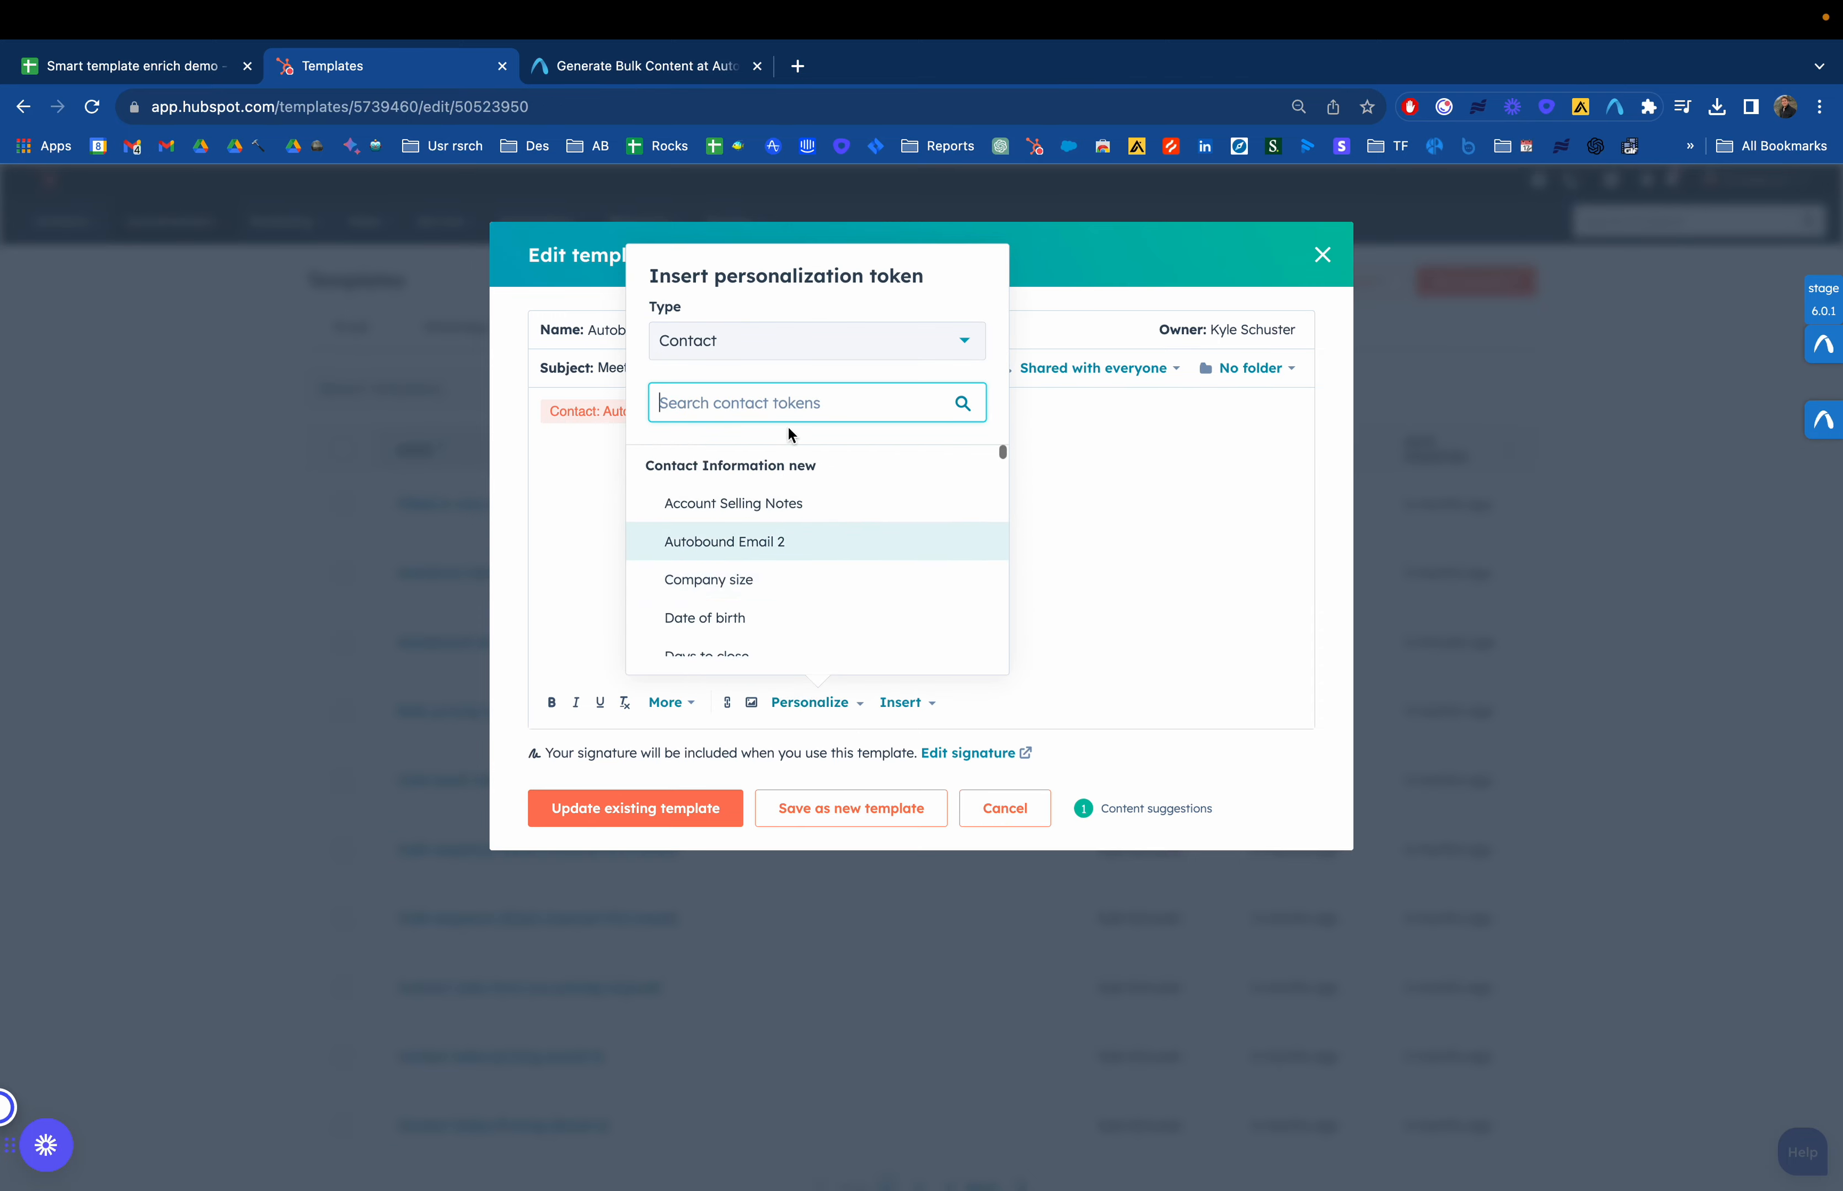
click(779, 393)
text(auto)
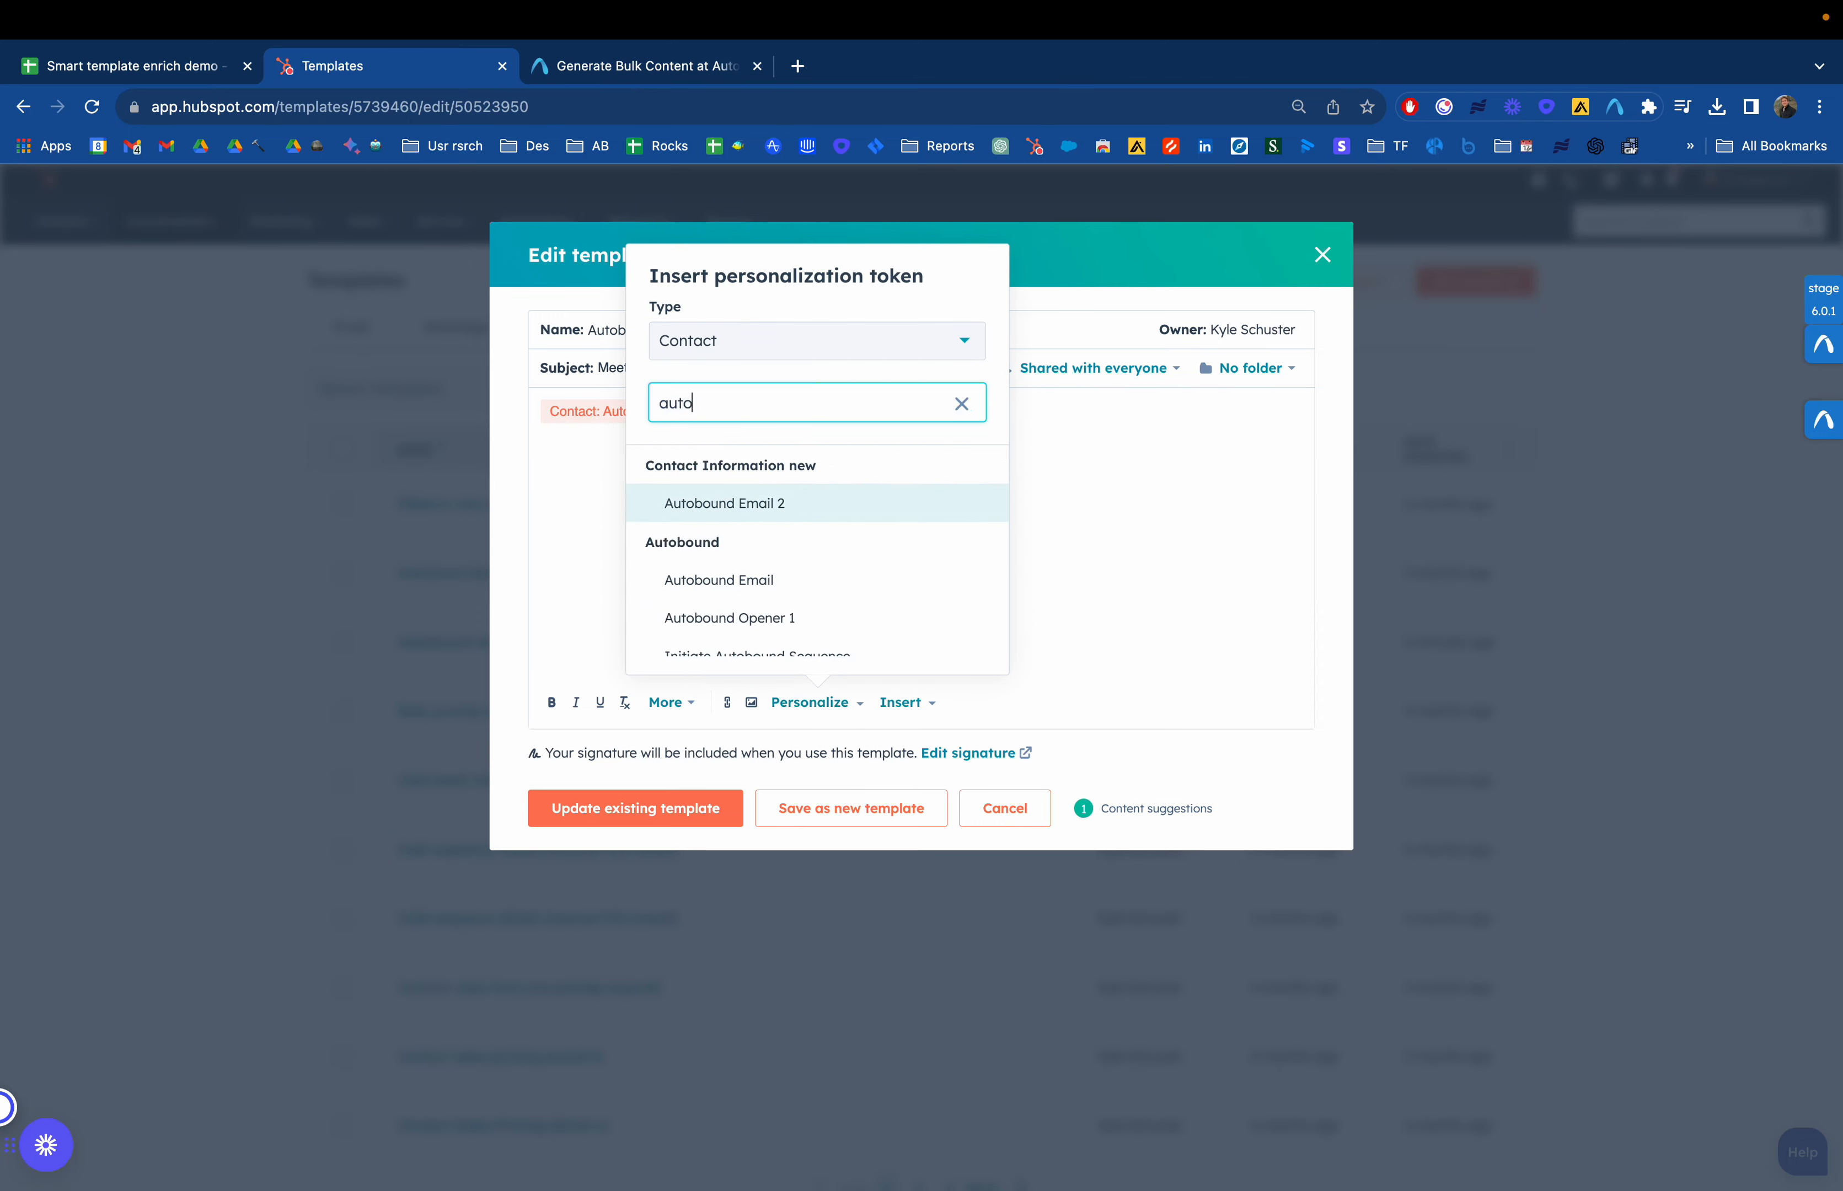
click(540, 515)
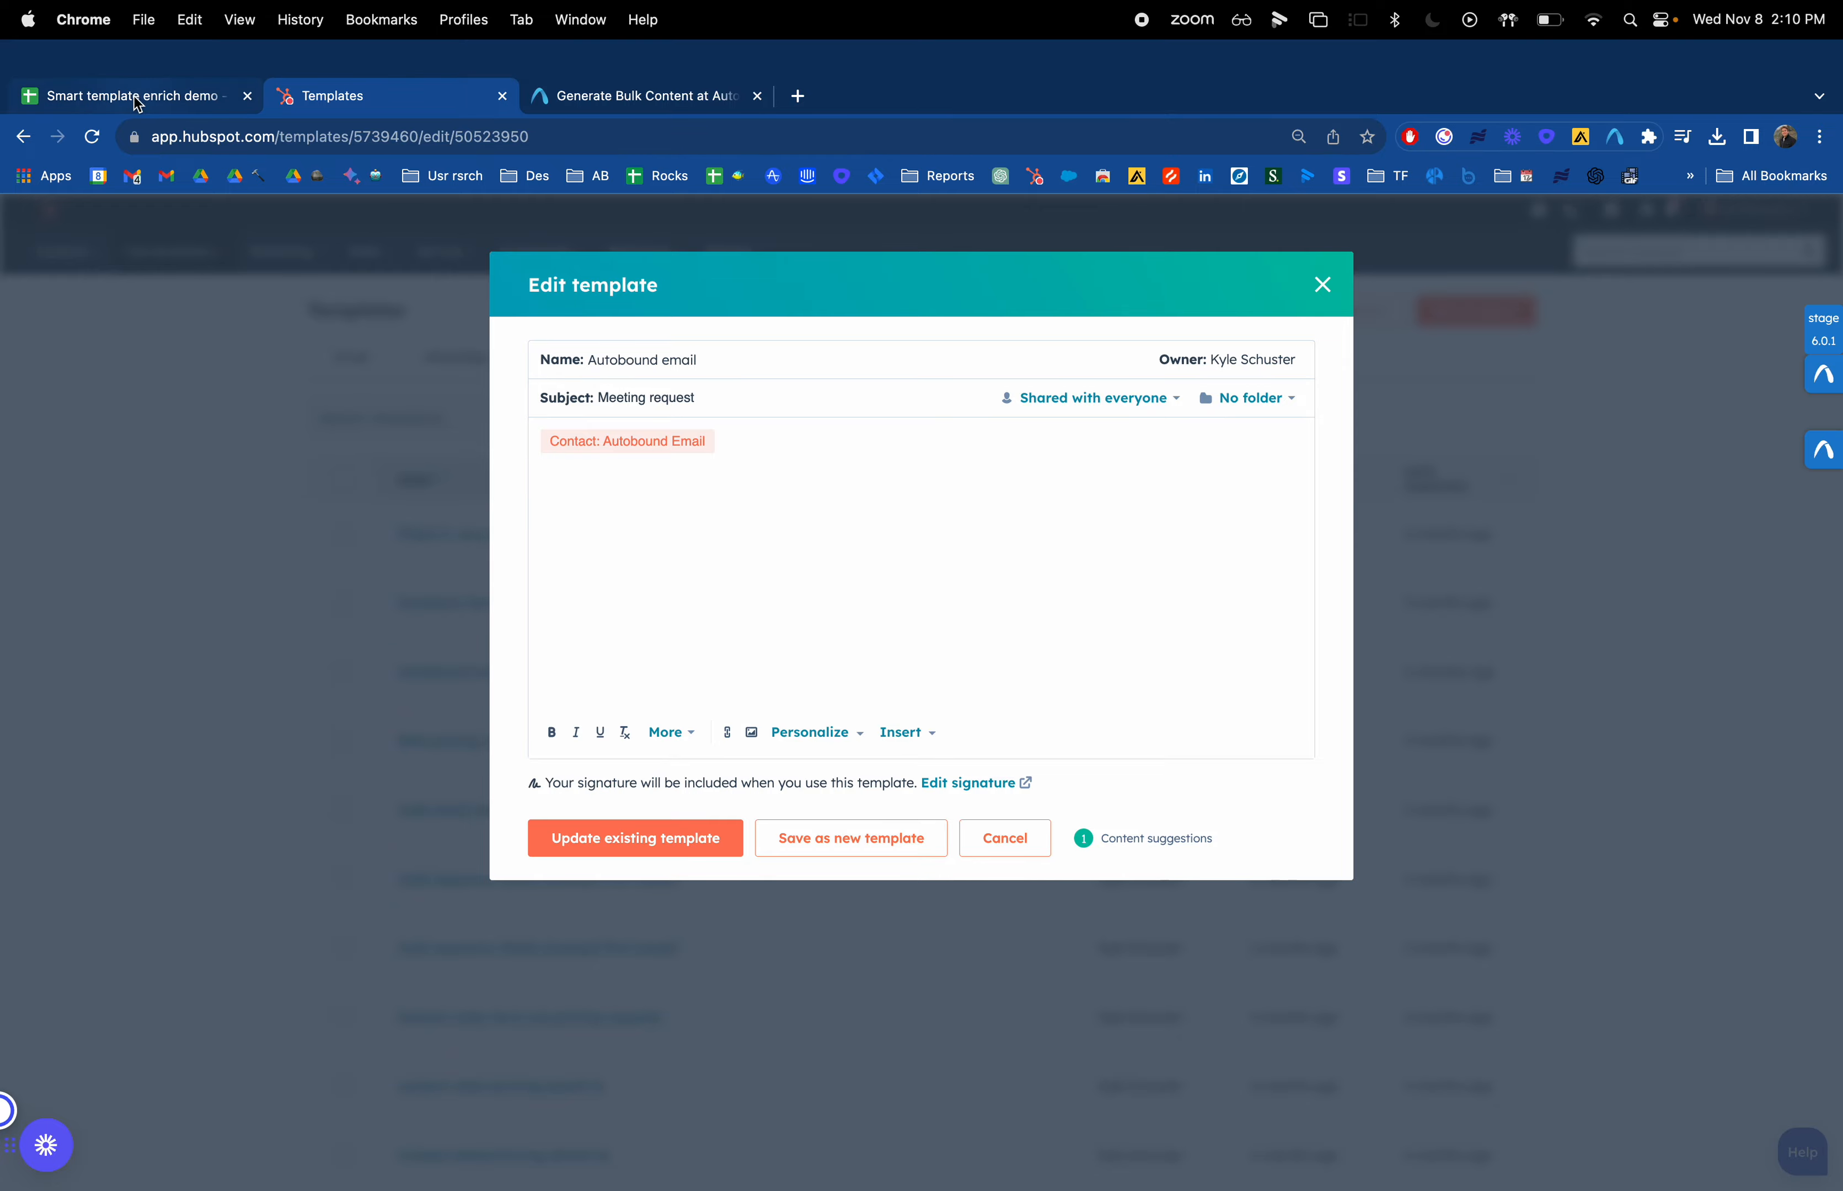
click(134, 96)
click(427, 104)
click(1326, 255)
Start a new import from the Contacts list, choosing to import a file from computer
mouse_move(80, 235)
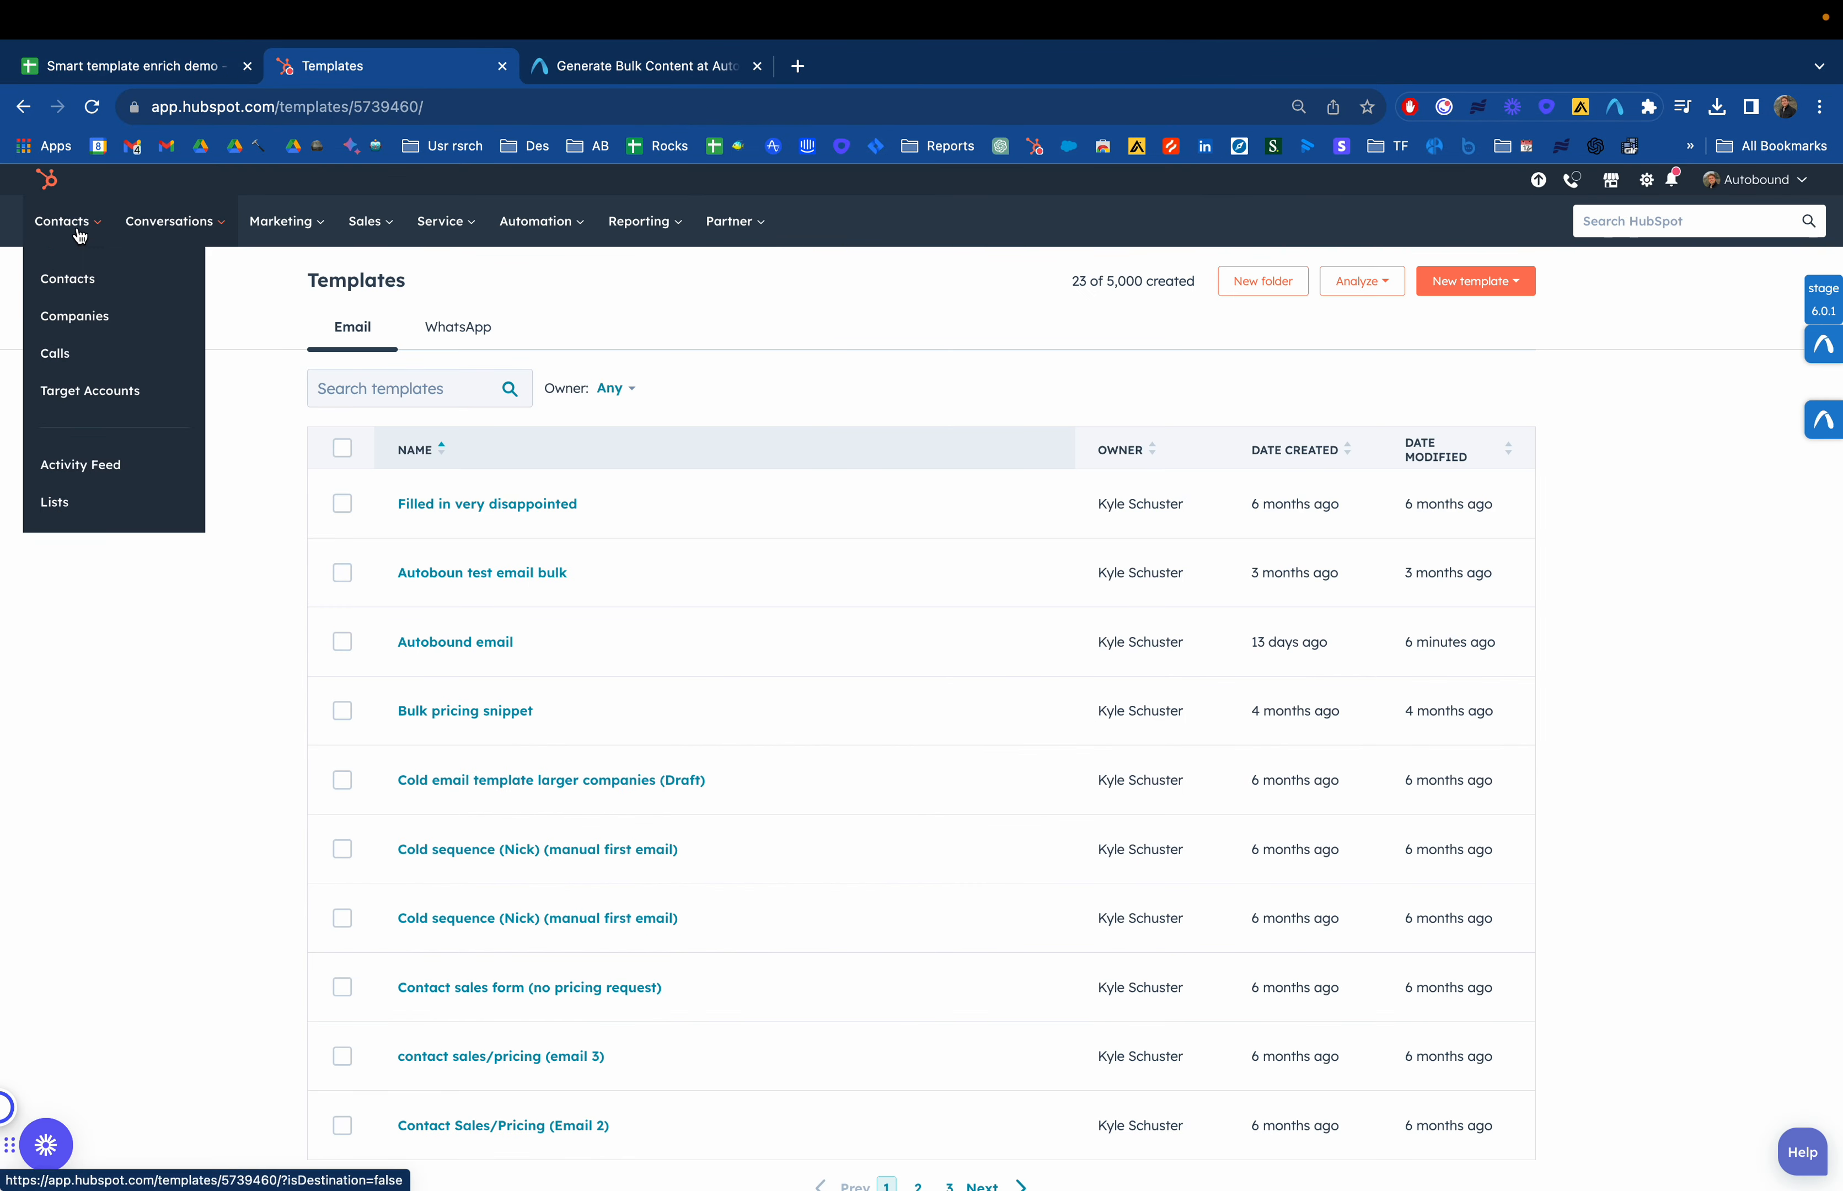
click(73, 277)
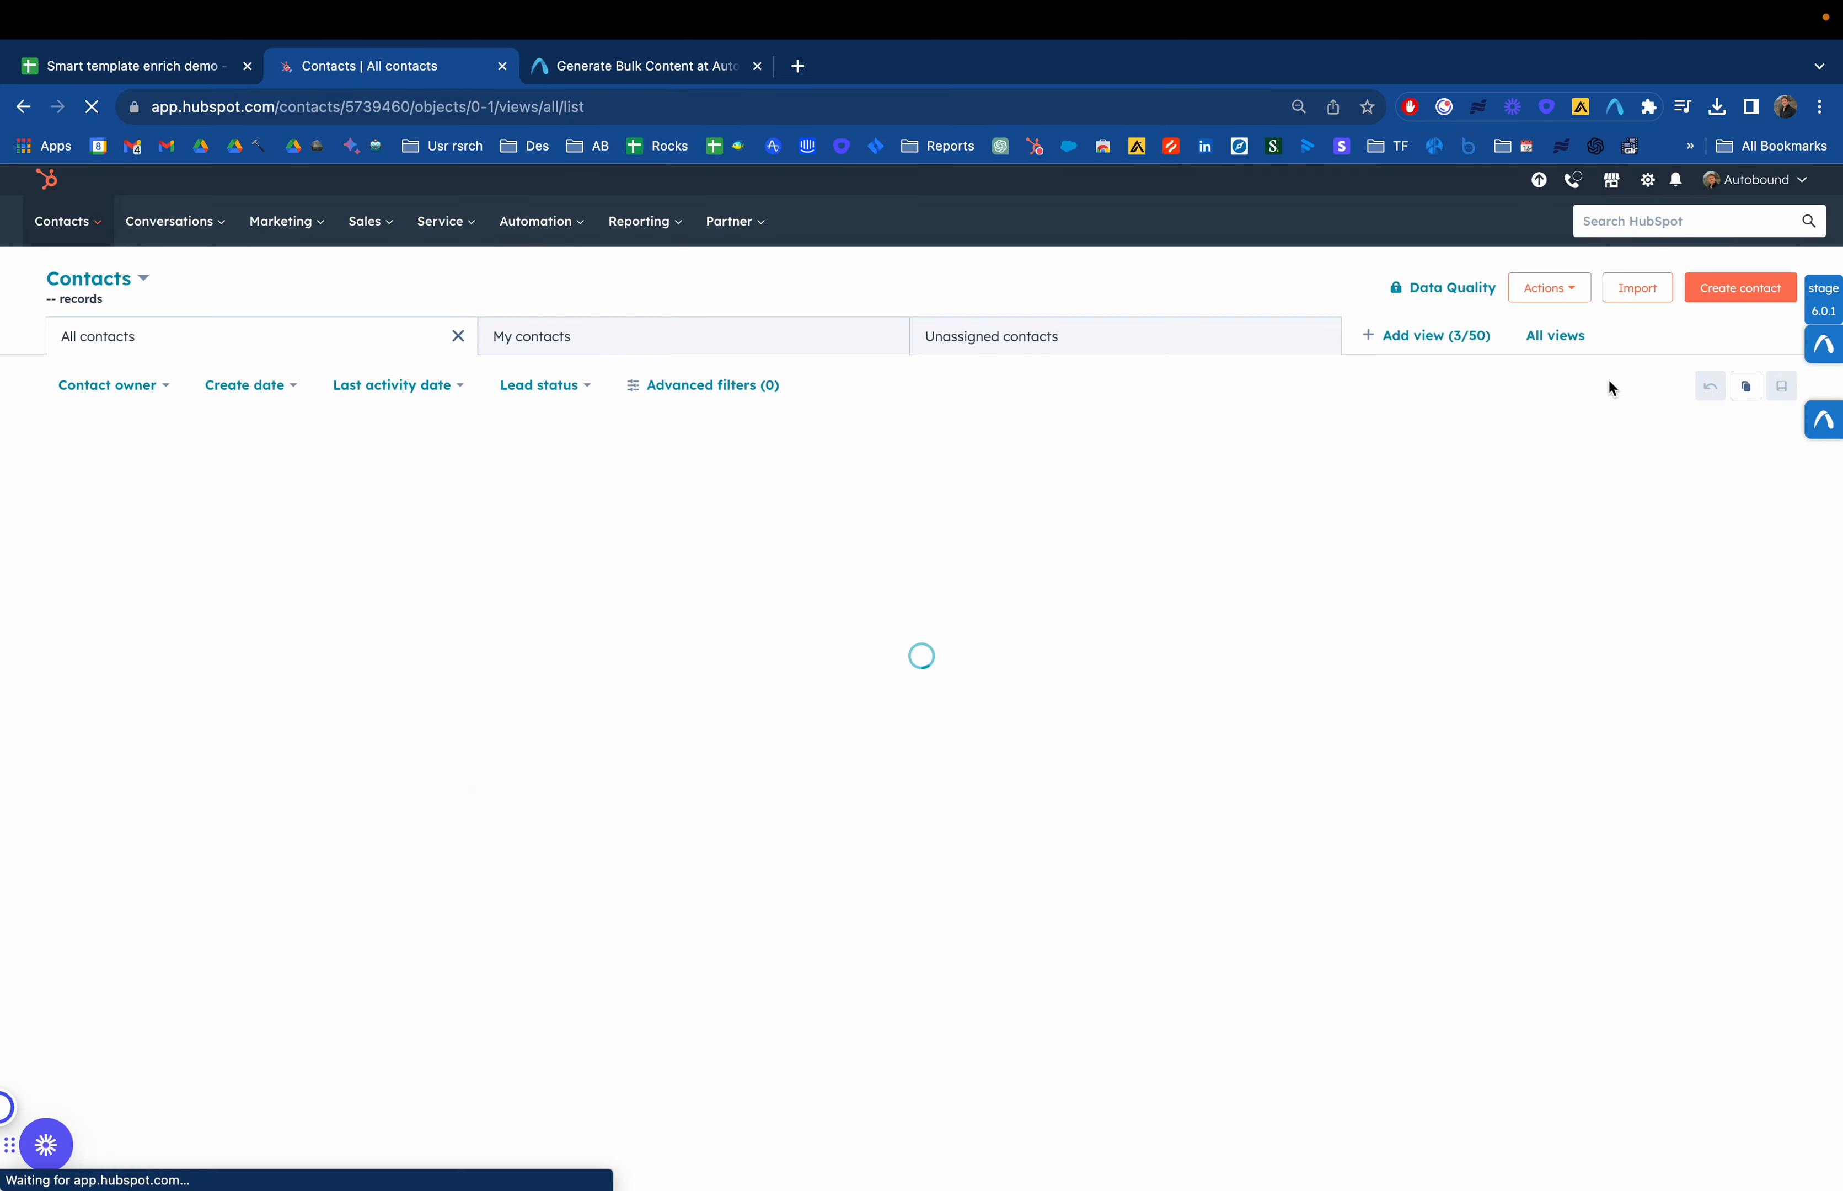
click(1641, 293)
click(805, 606)
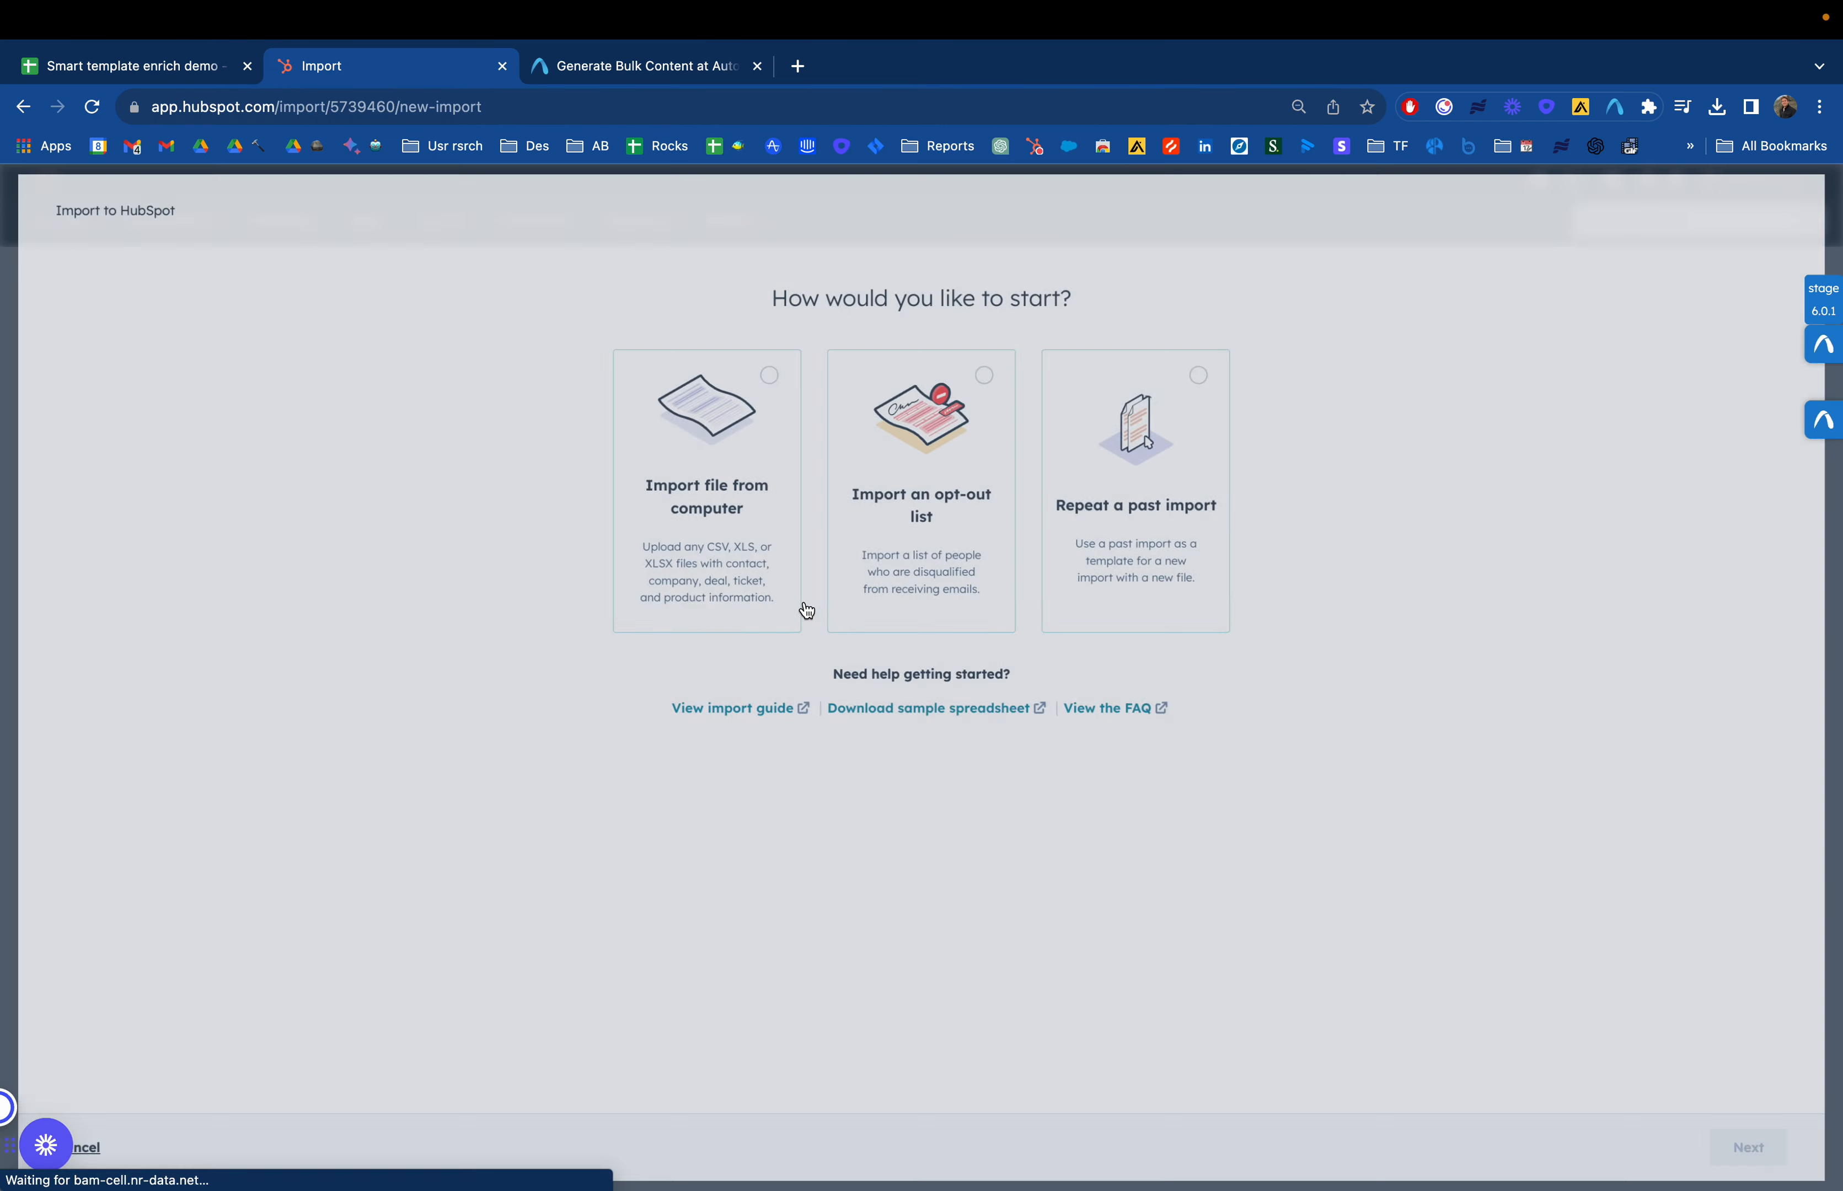
click(736, 441)
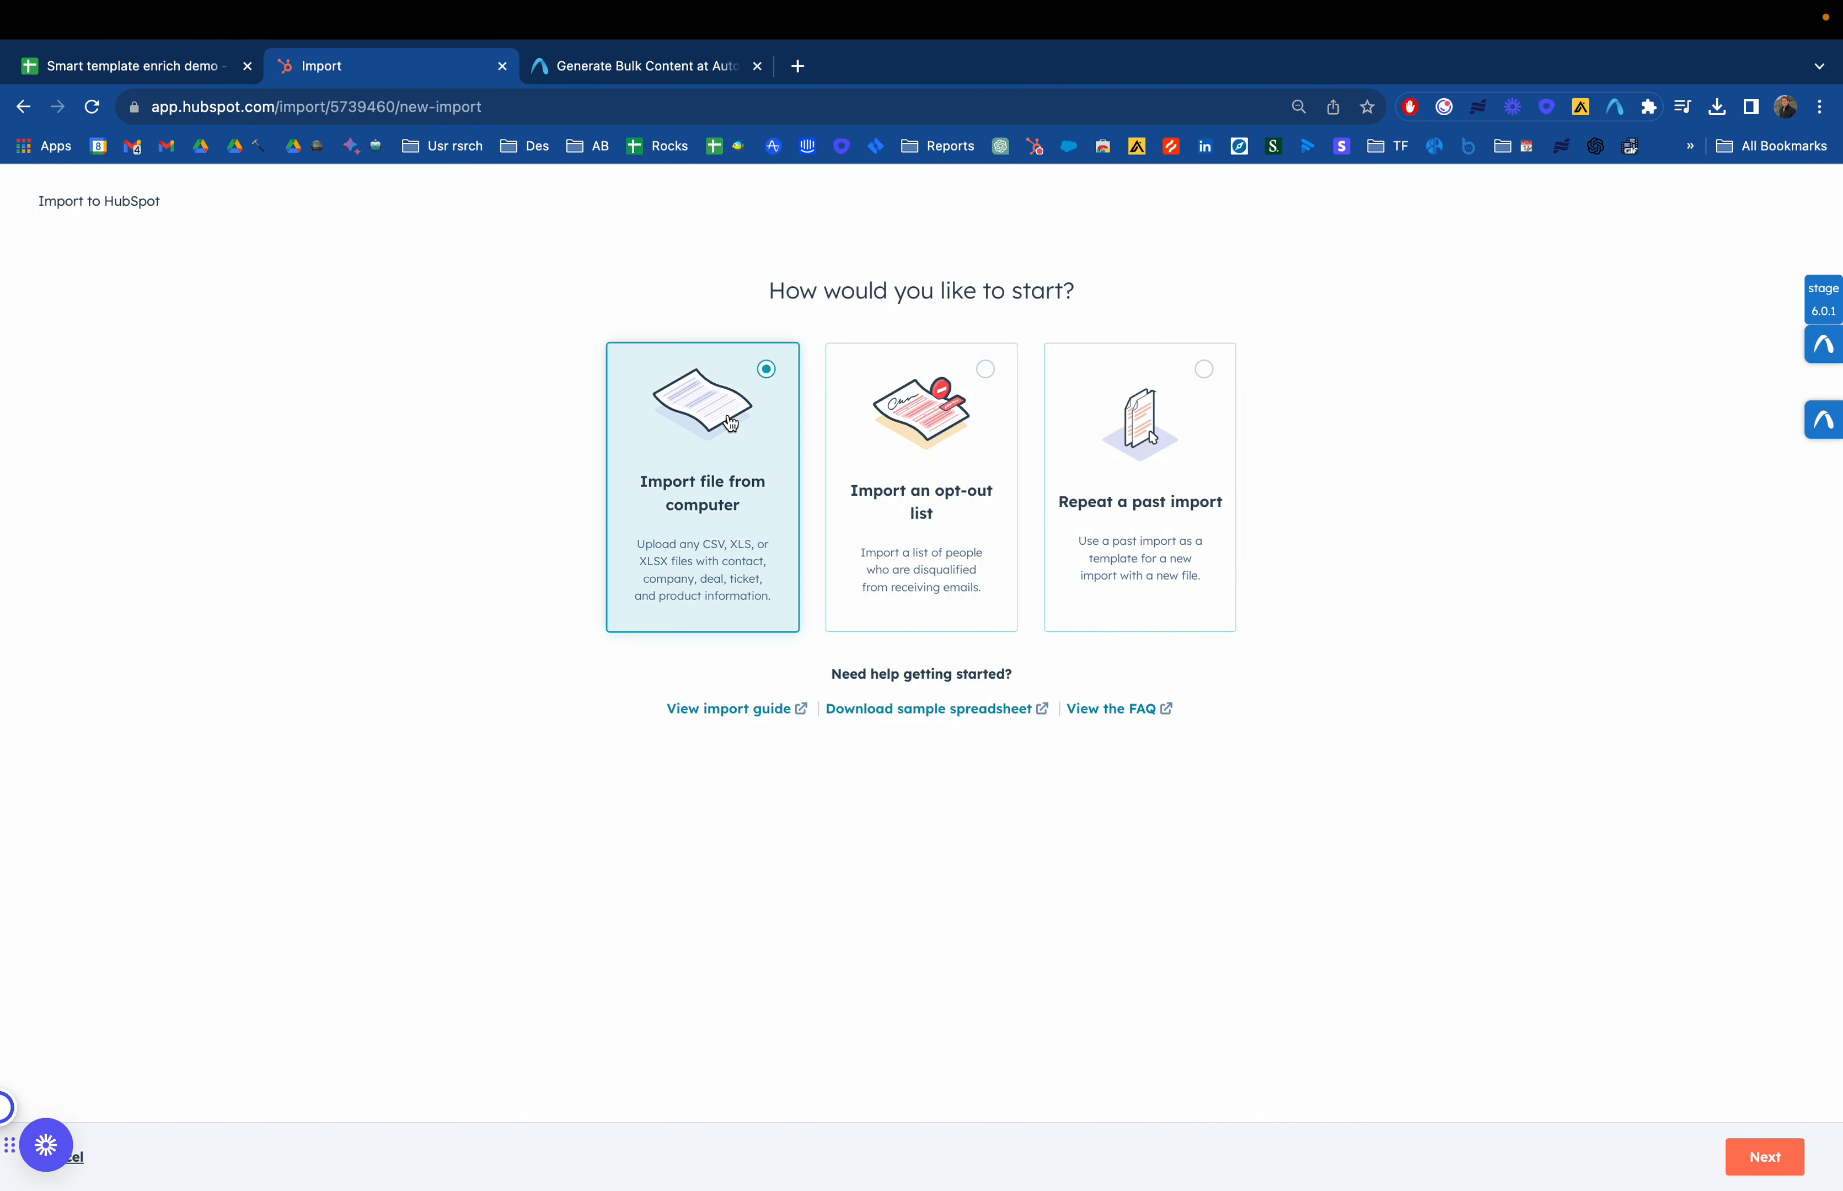
click(1731, 1144)
Choose to import one file with one object, selecting Contacts as the object type
click(834, 573)
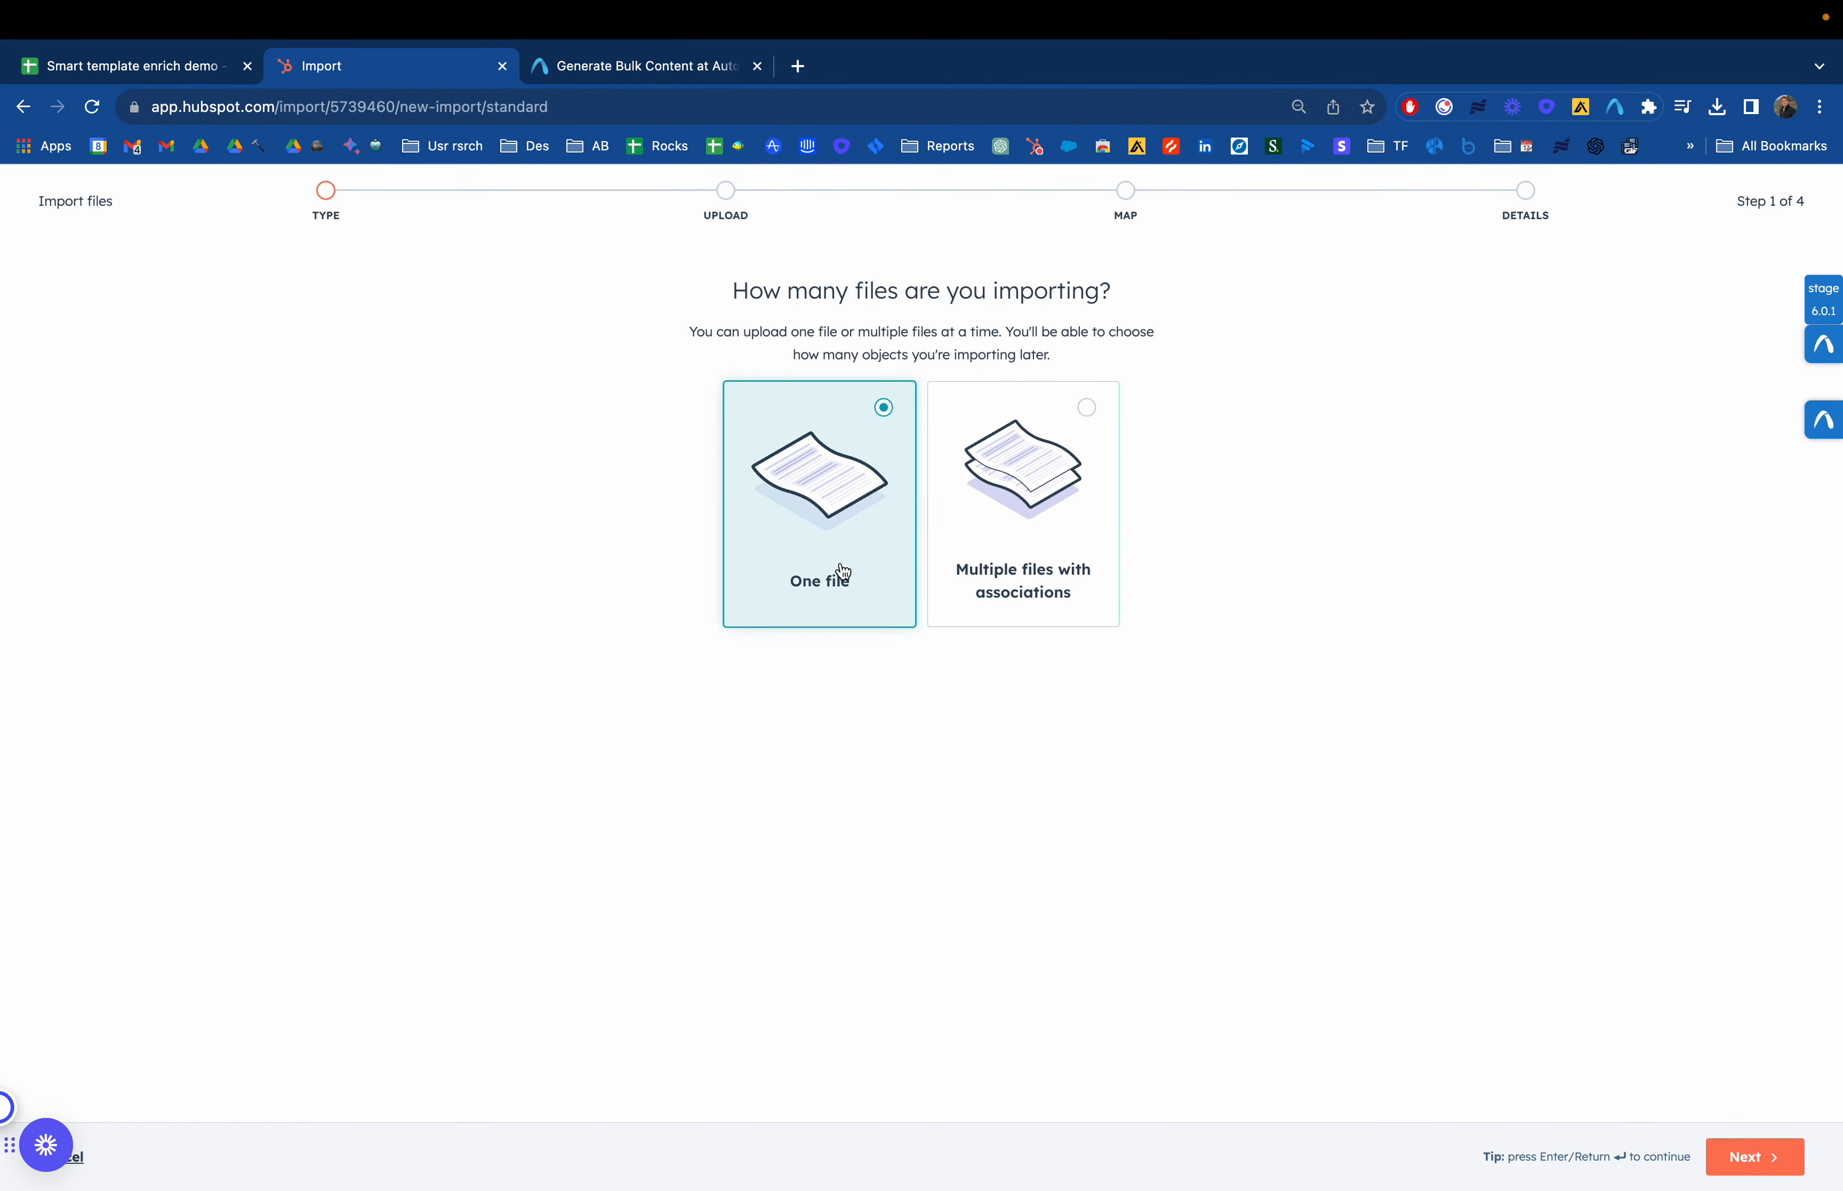
click(1742, 1147)
click(870, 527)
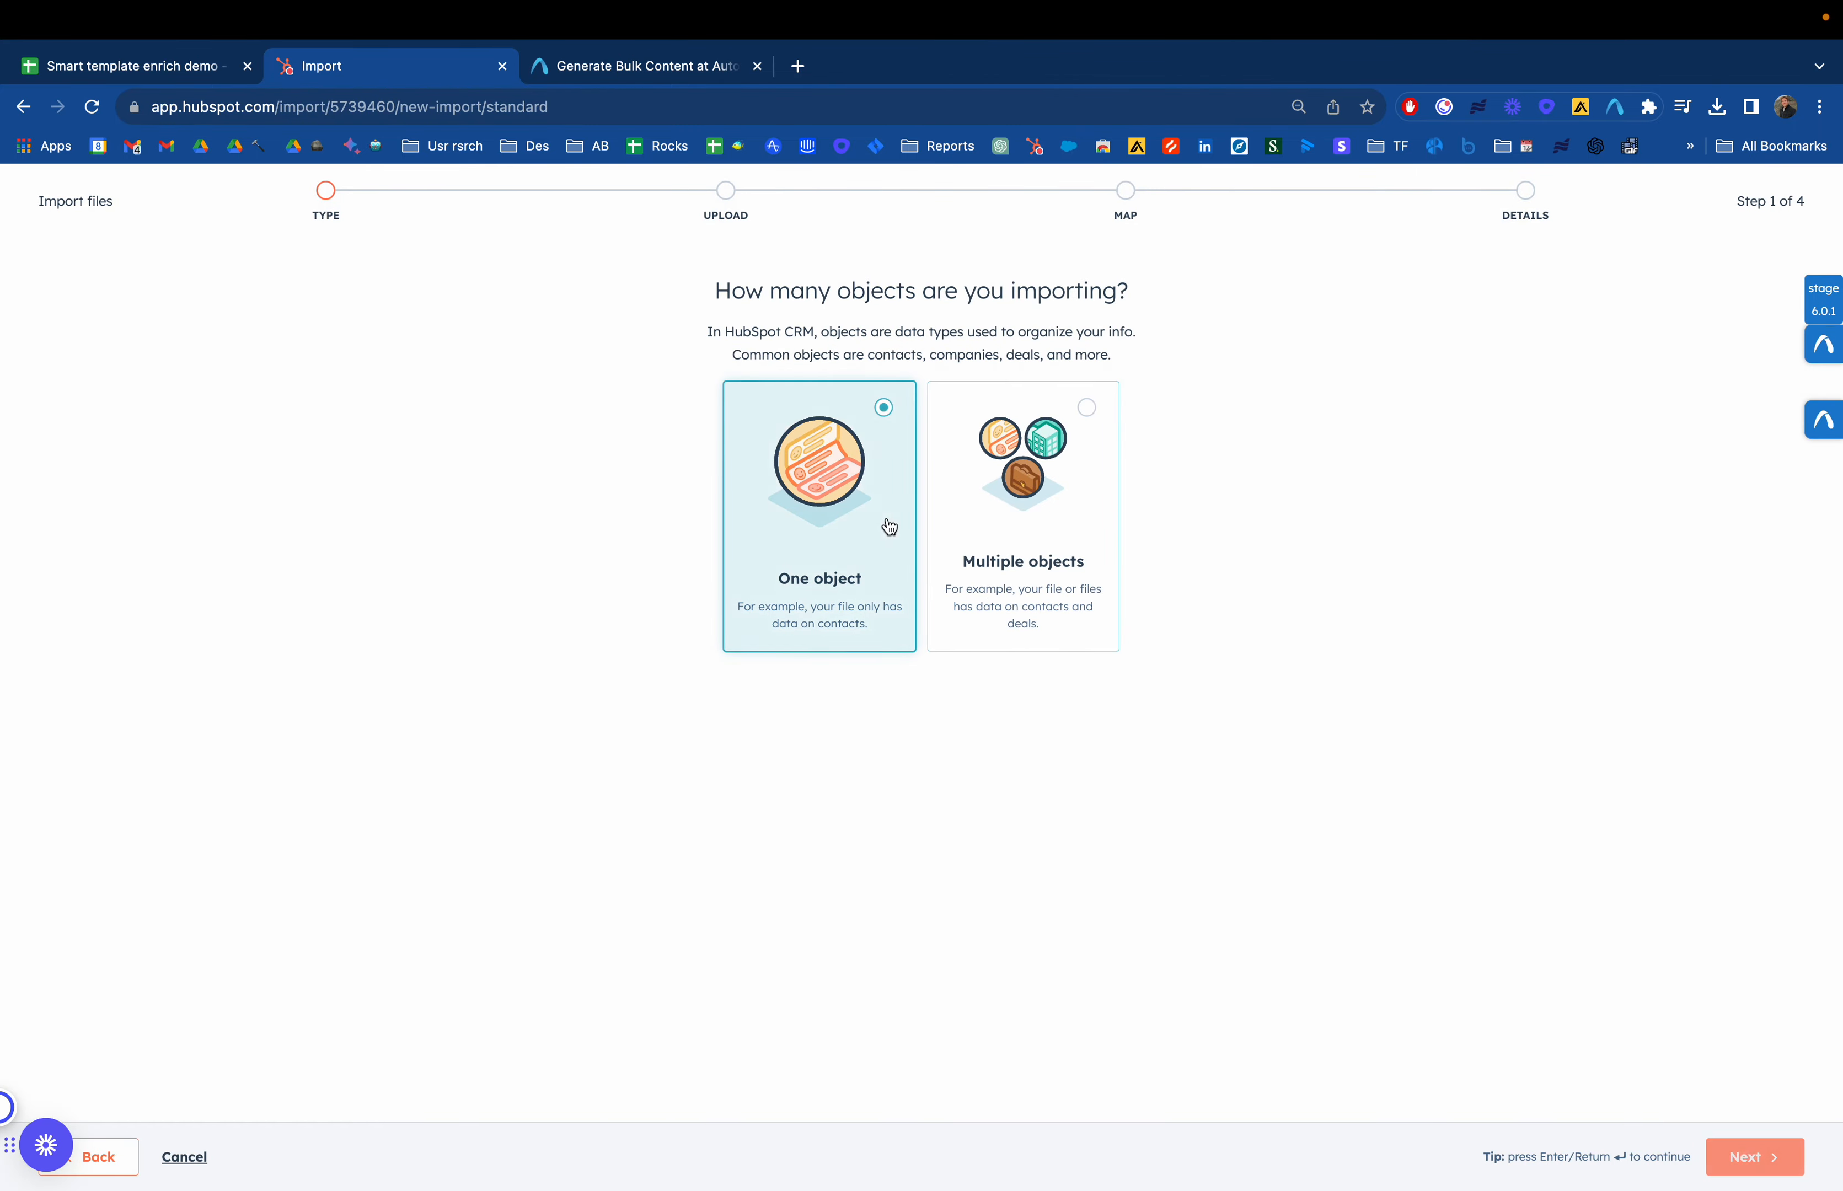
click(1744, 1158)
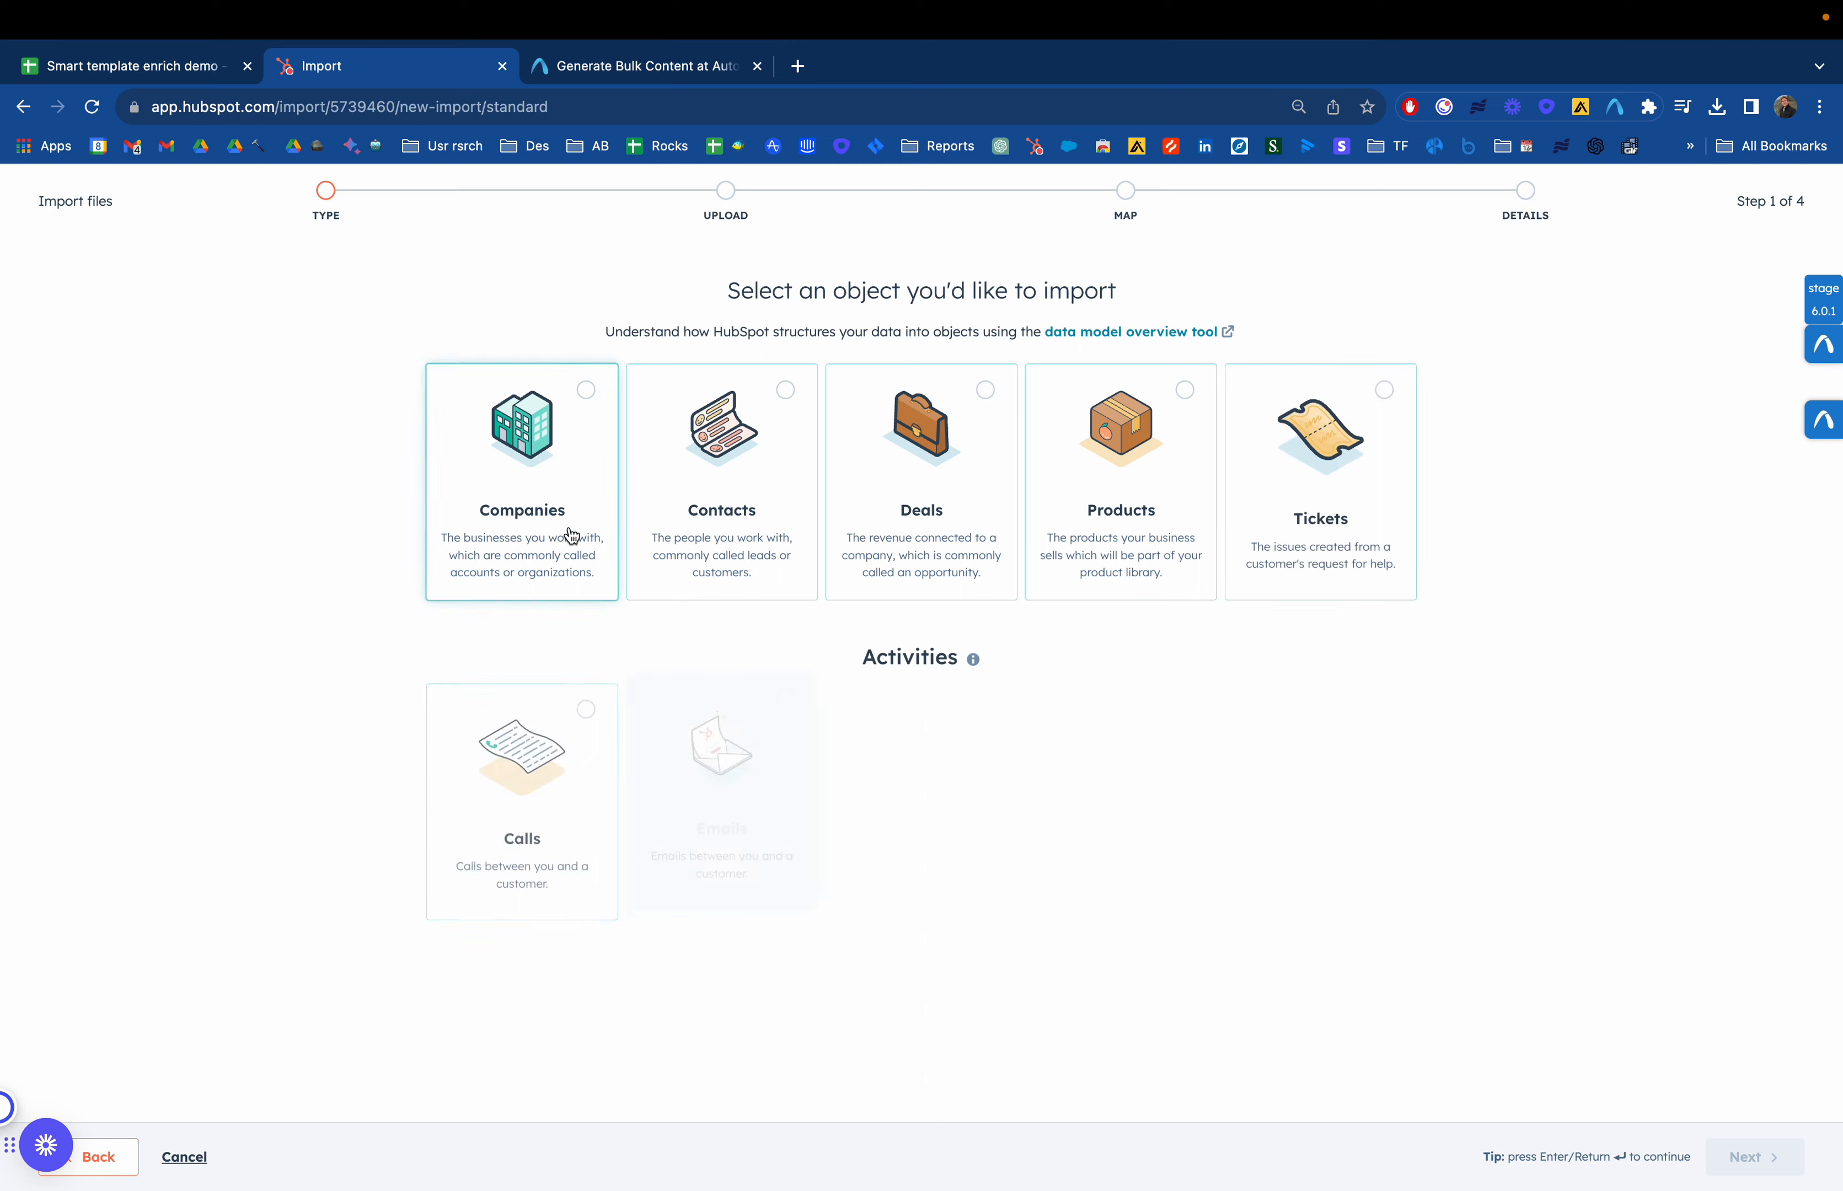
click(725, 481)
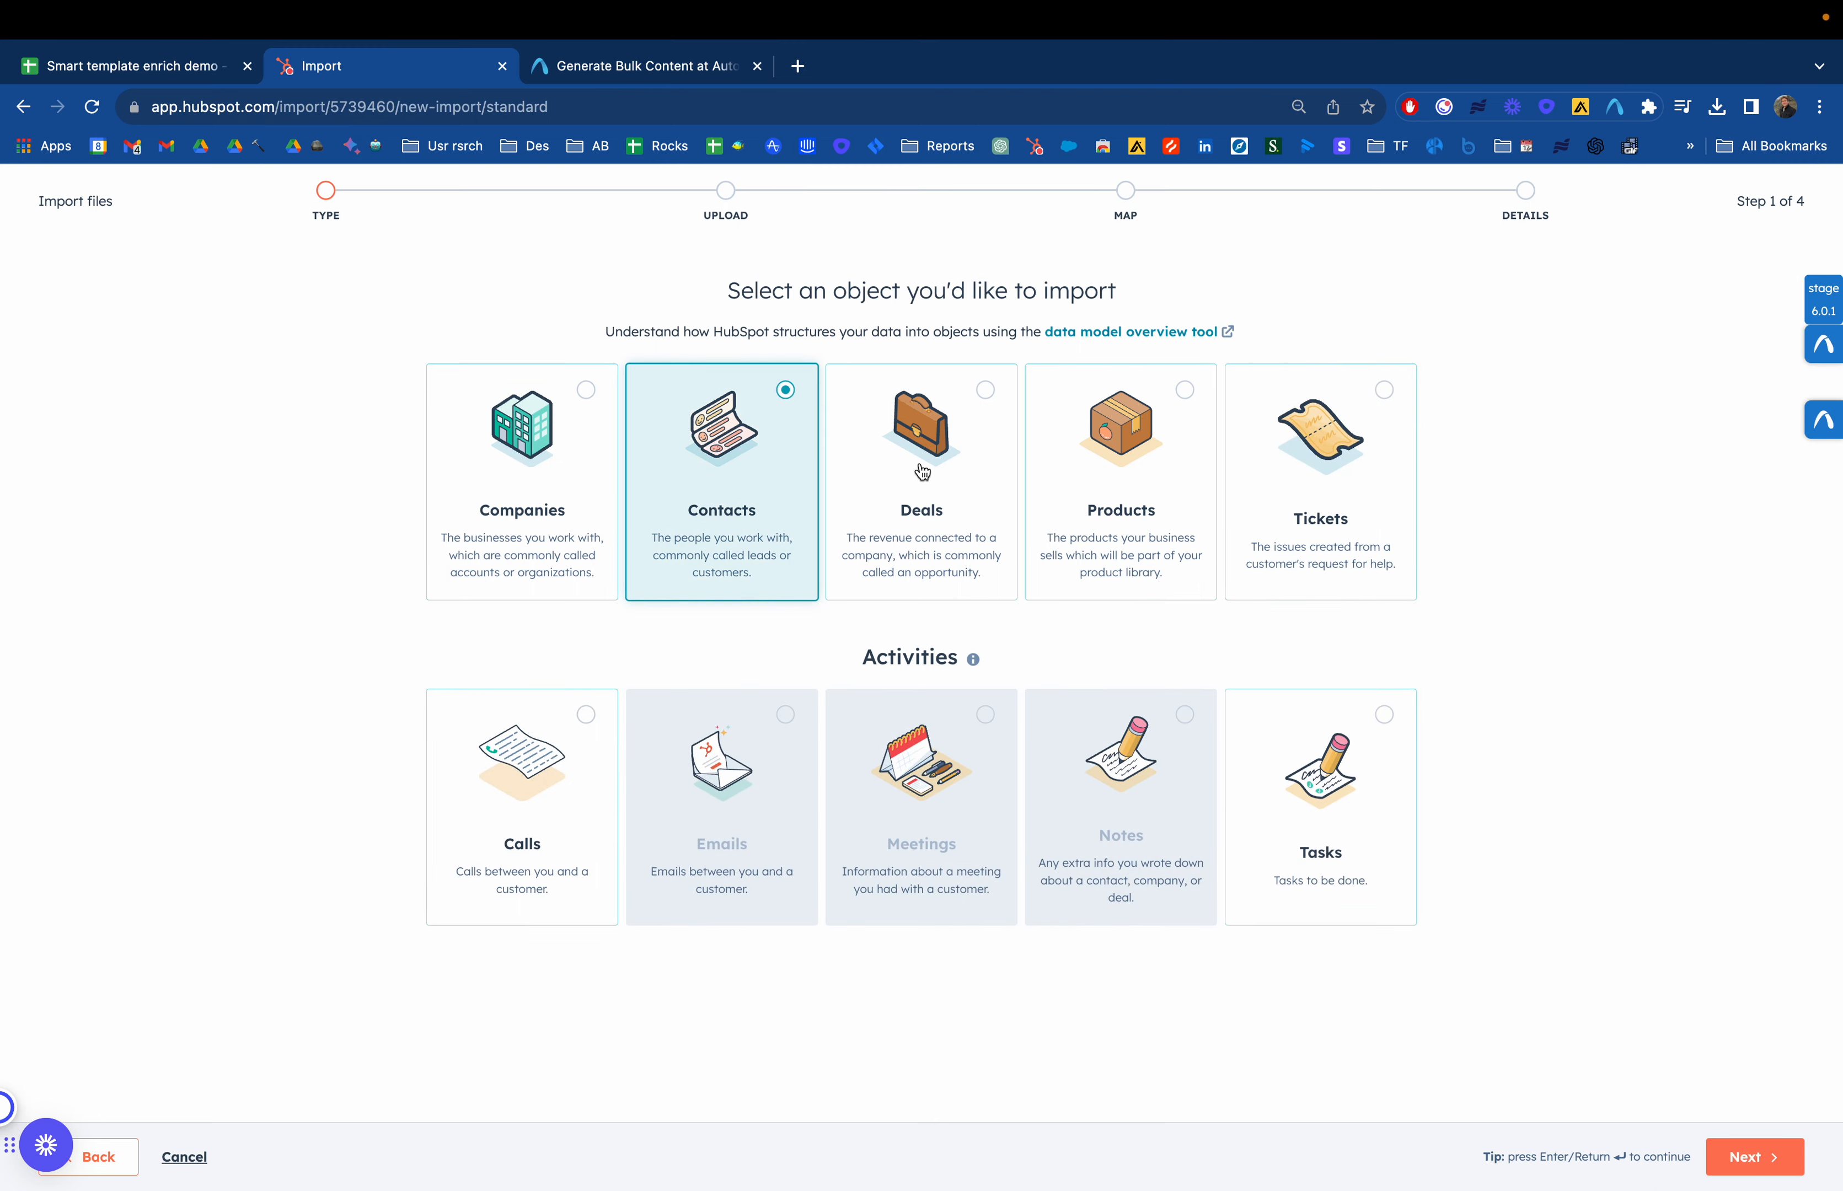
click(1739, 1157)
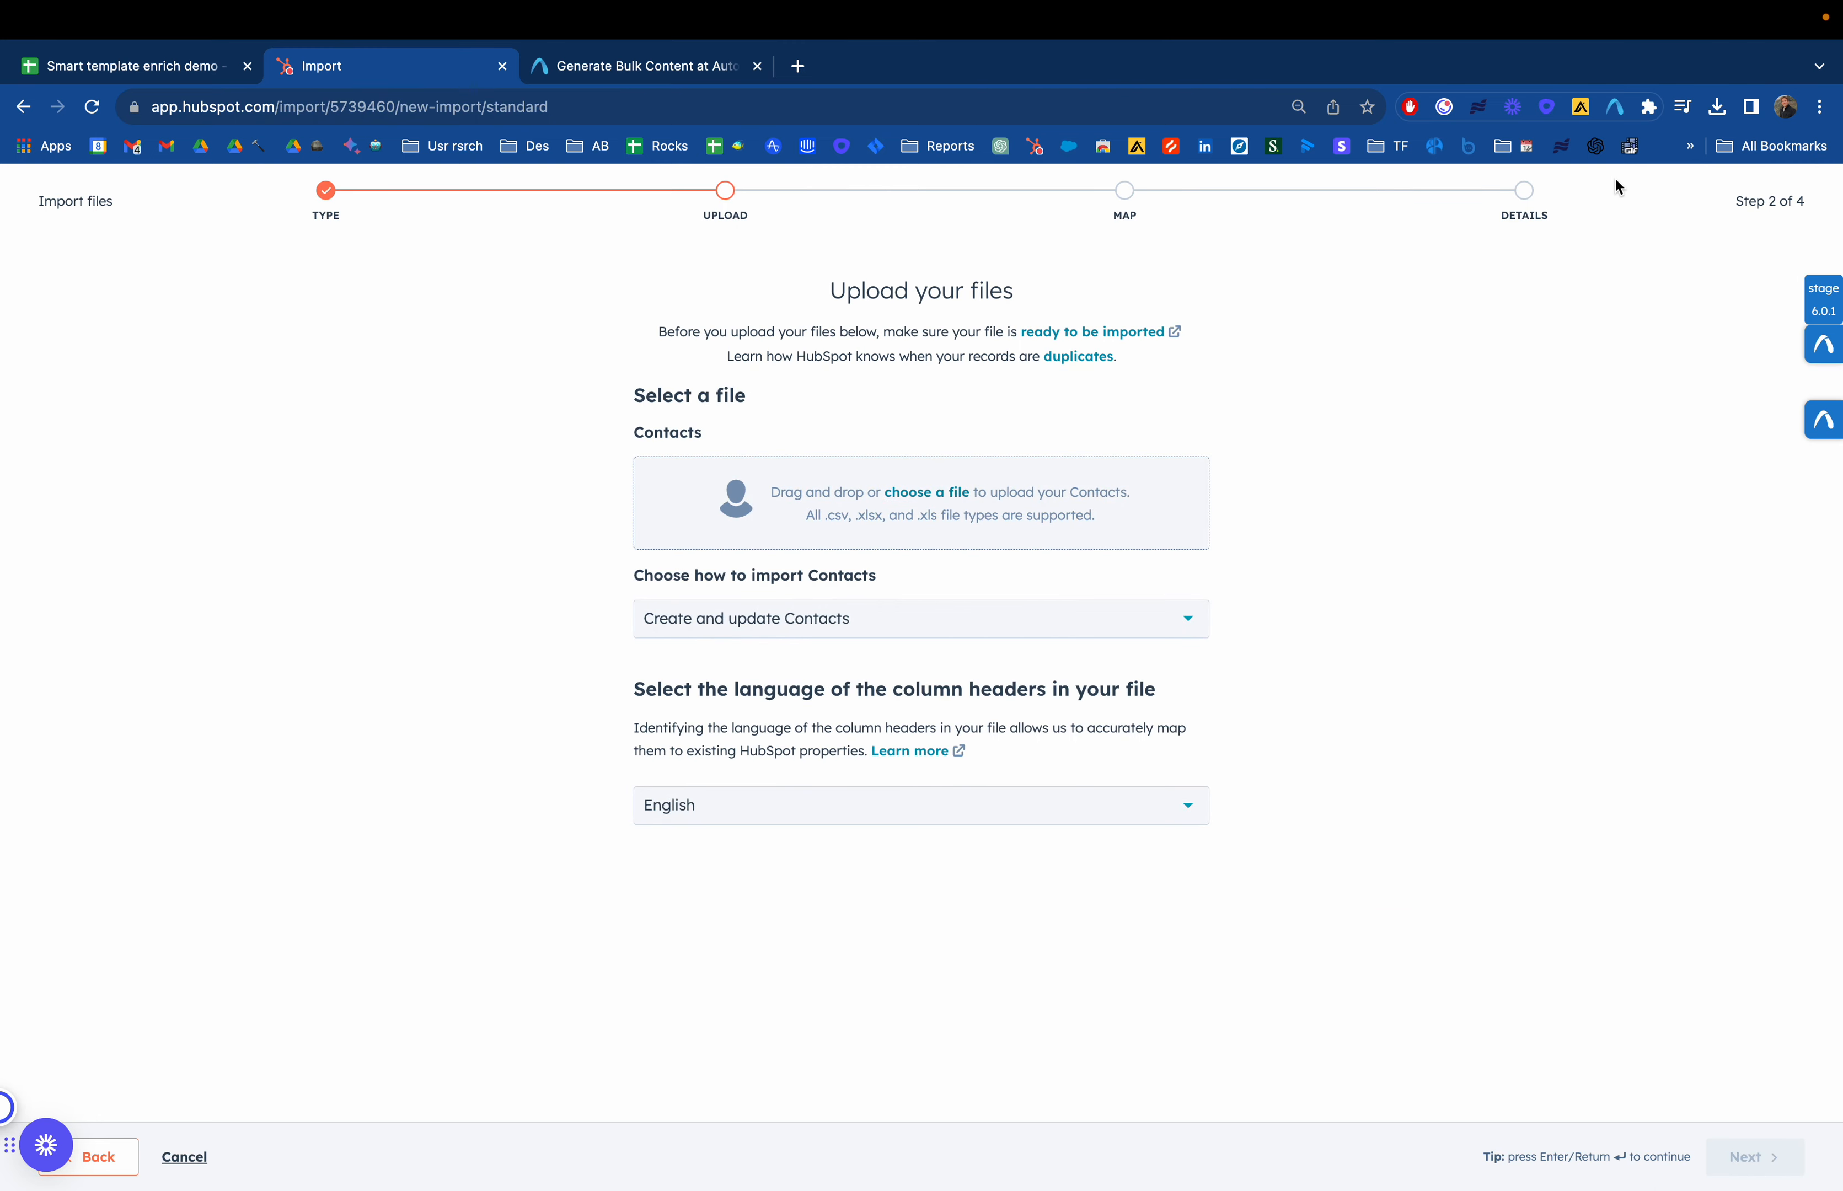
Upload the downloaded Smart template enrich demo CSV file as the Contacts import file
click(1717, 107)
drag(1510, 202, 952, 504)
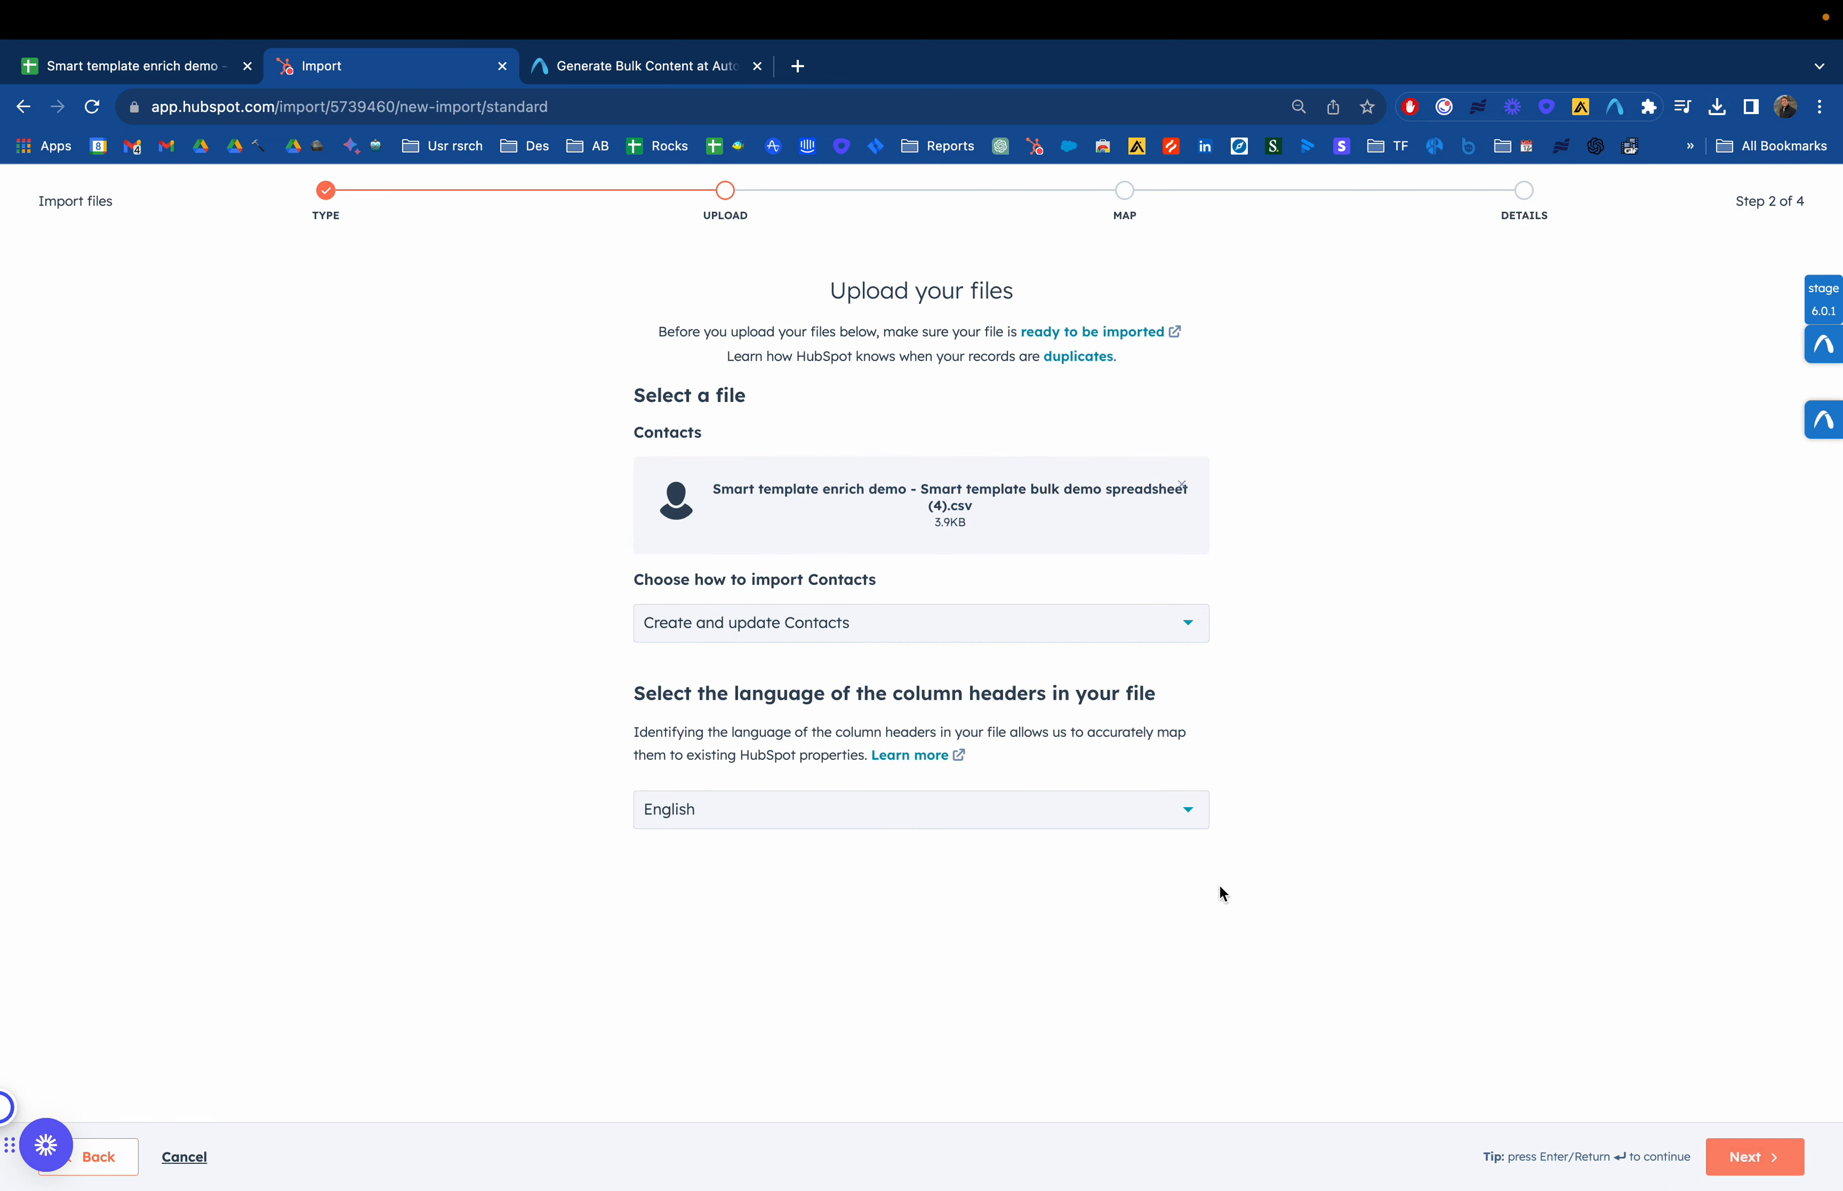
Continue to the column mapping step and review how each spreadsheet column maps to contact properties
click(1755, 1159)
scroll(808, 659, down, 3)
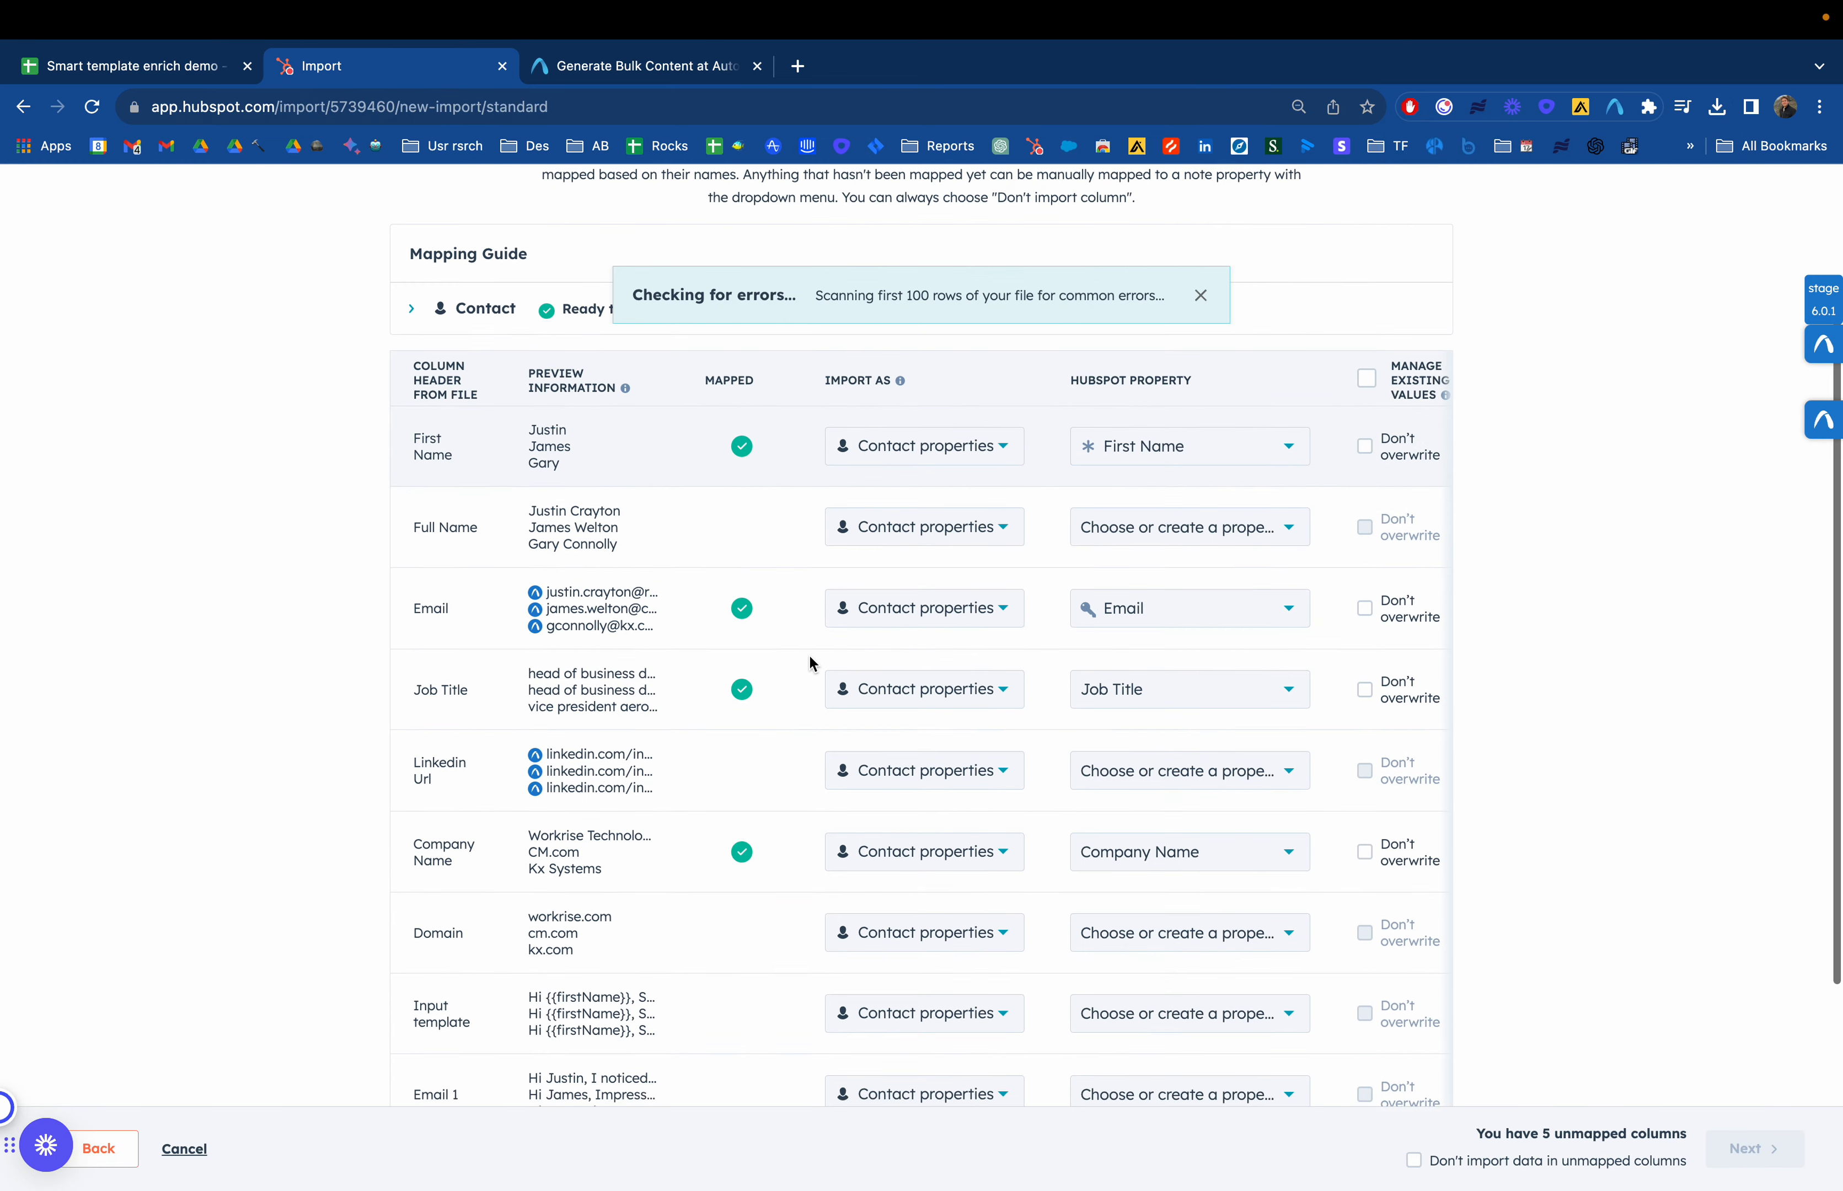
scroll(810, 657, down, 2)
scroll(811, 657, up, 3)
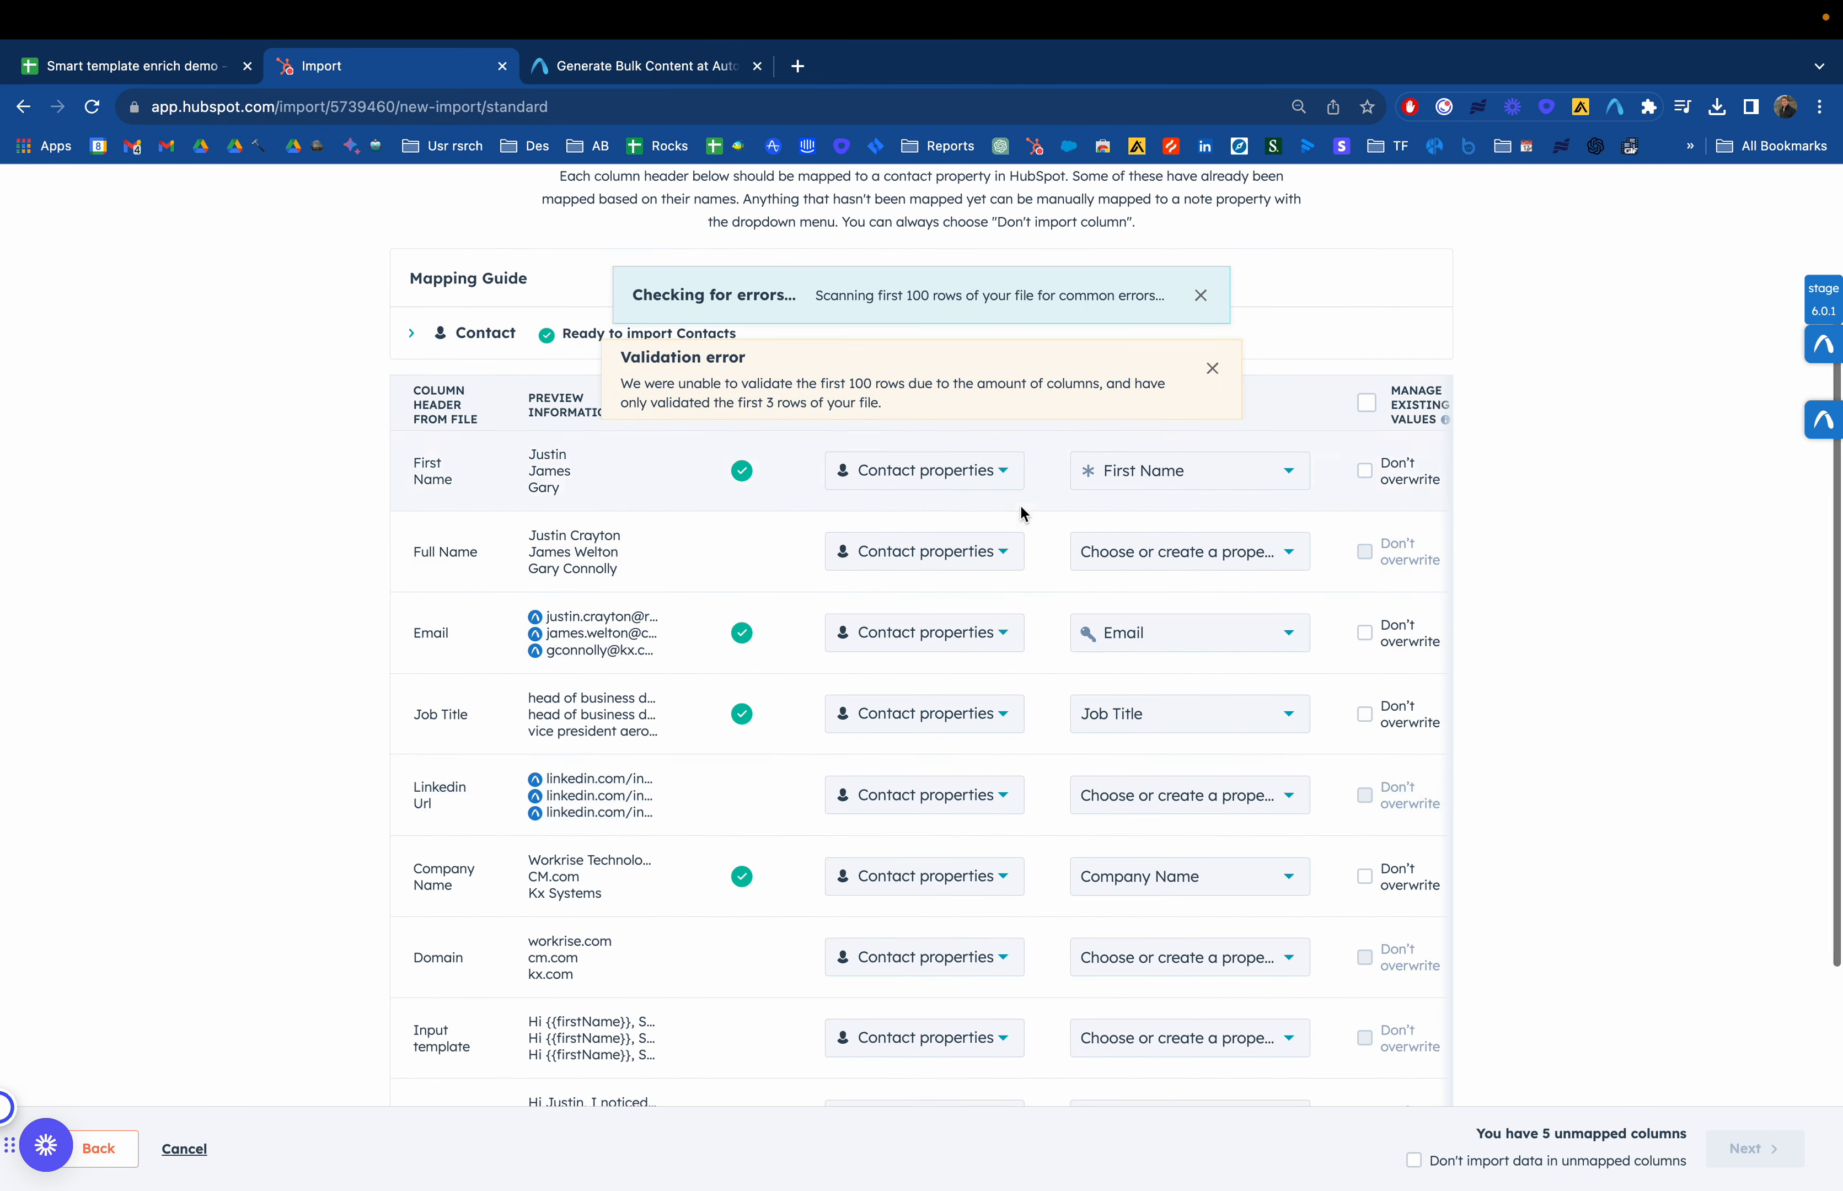
click(920, 482)
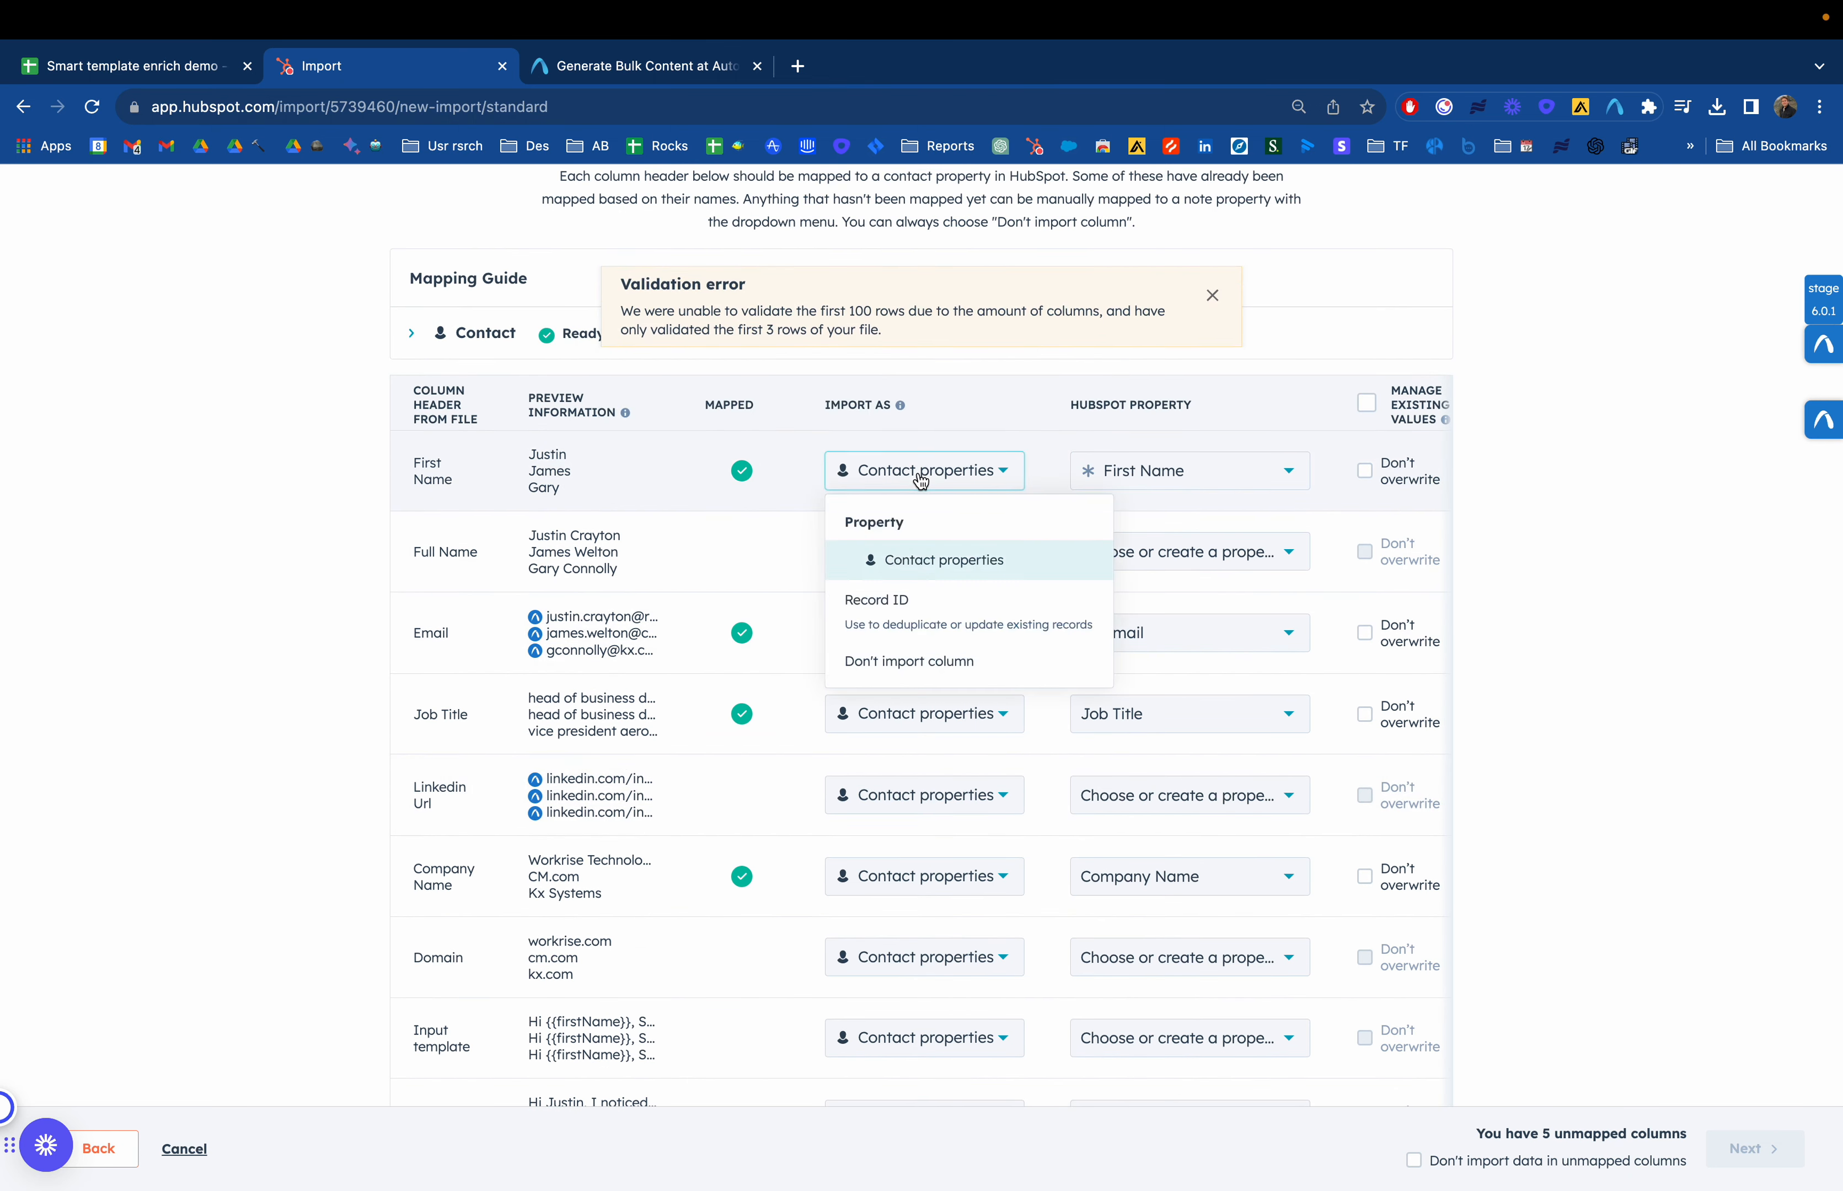
click(966, 564)
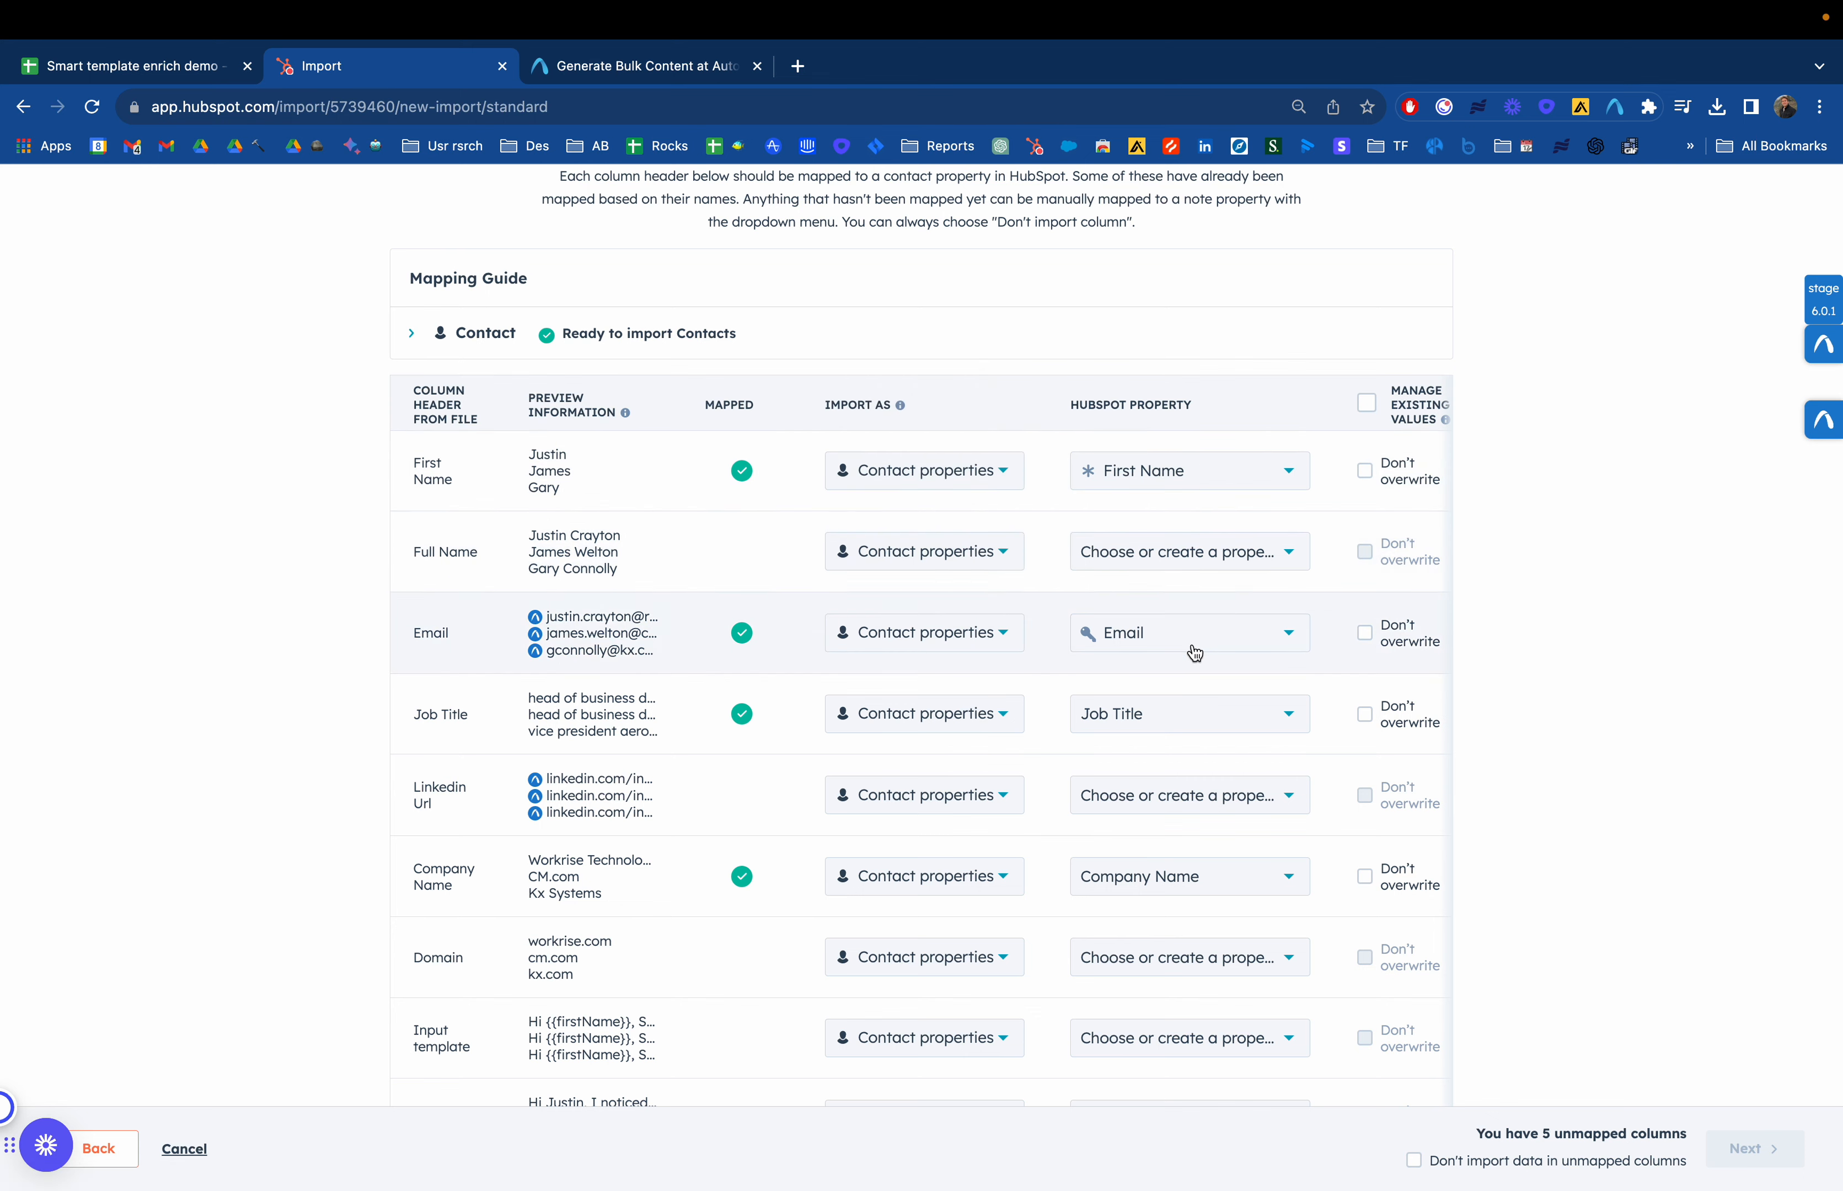
scroll(1193, 651, down, 3)
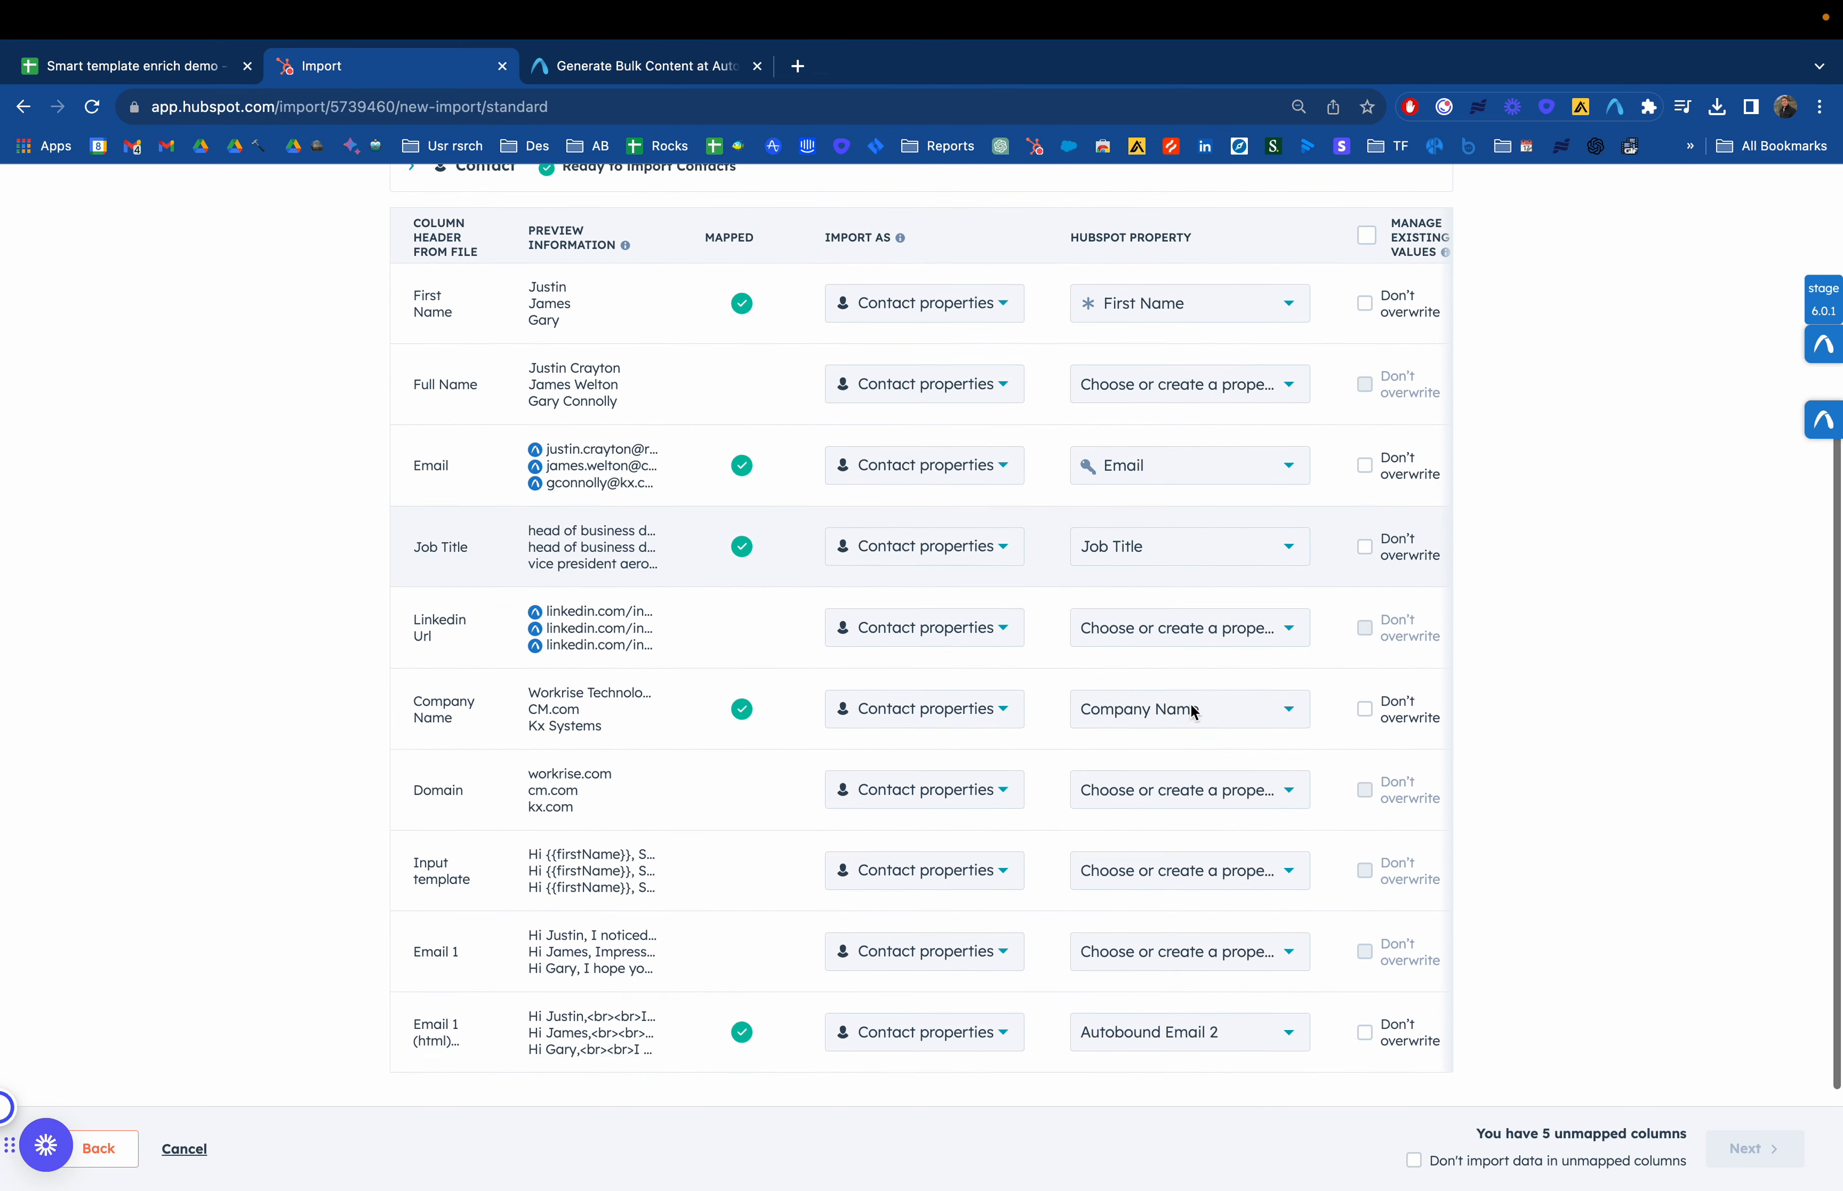
scroll(1194, 712, down, 1)
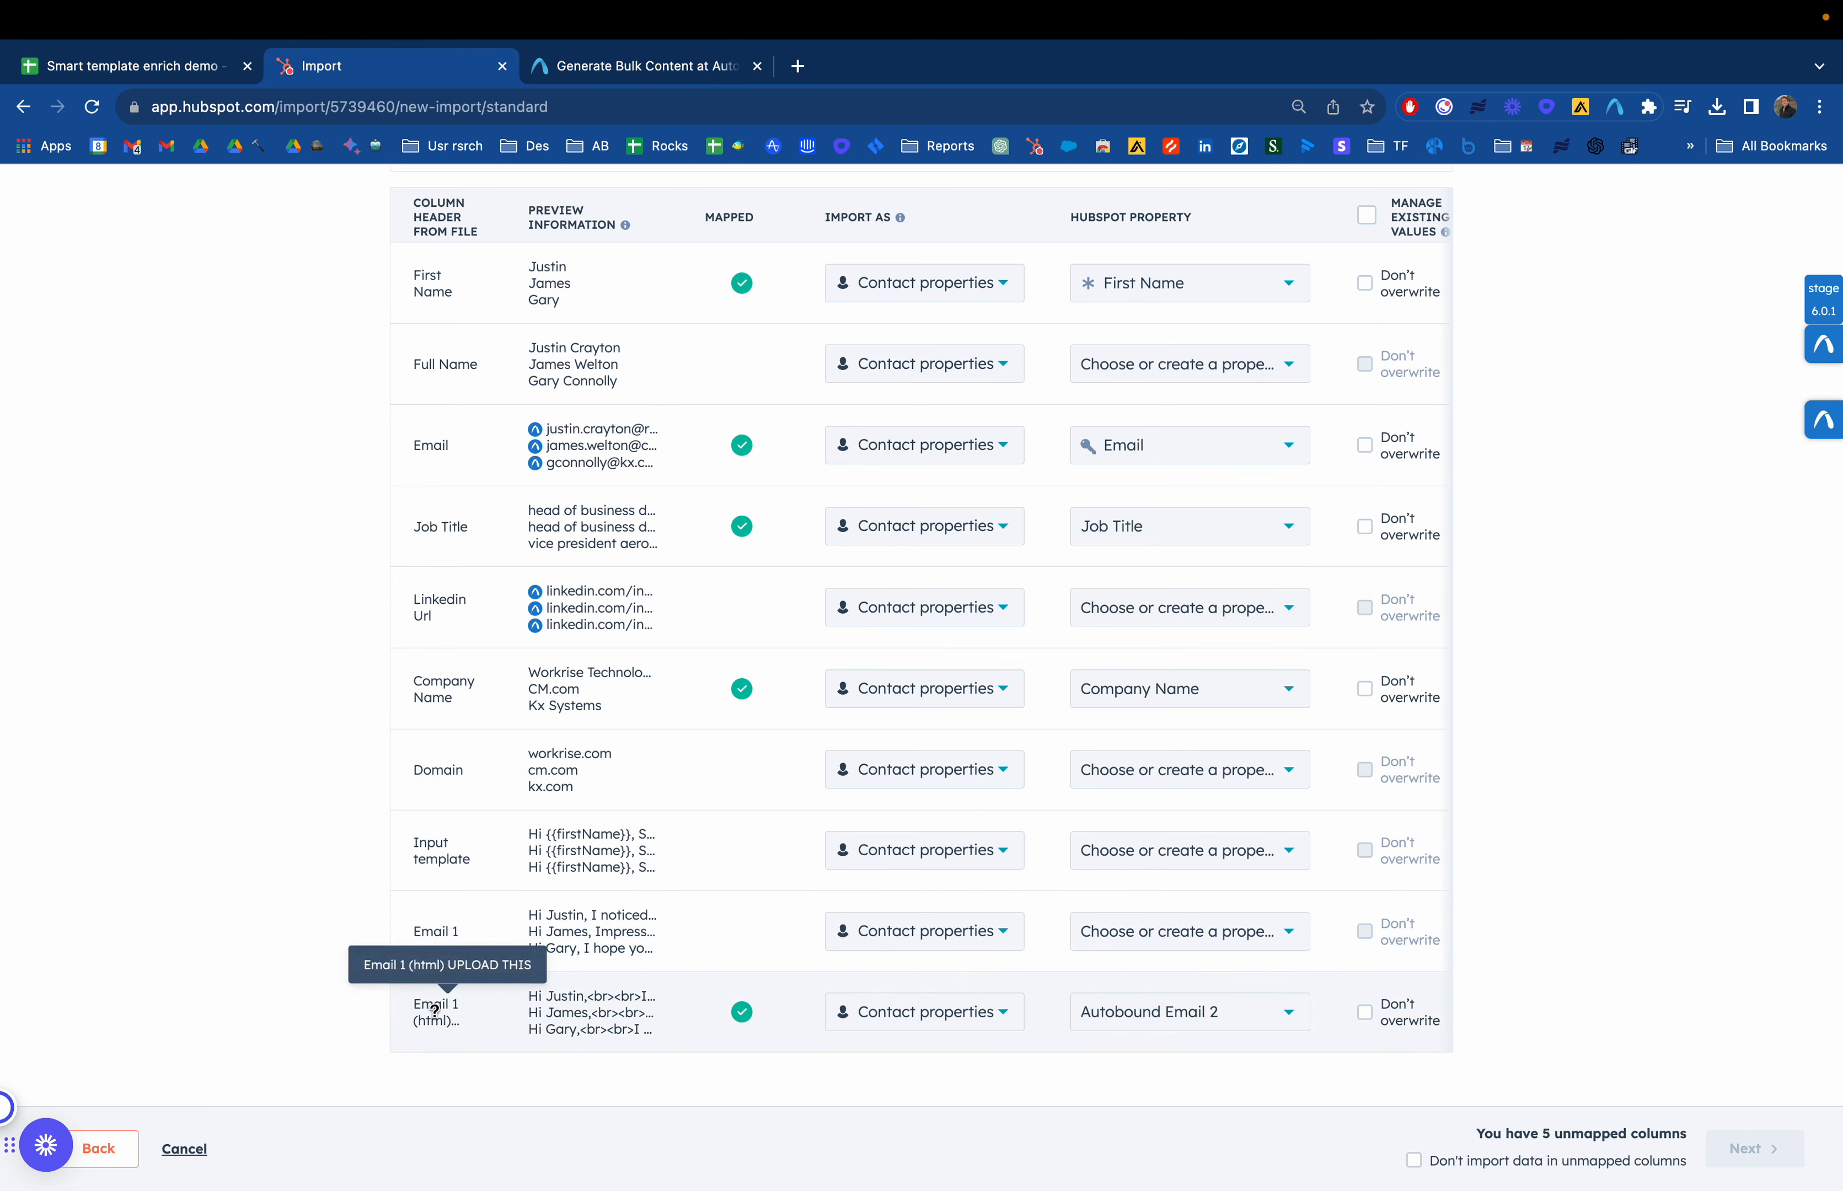
Map the Email 1 (html) column to the Autobound Email contact property
click(1171, 1015)
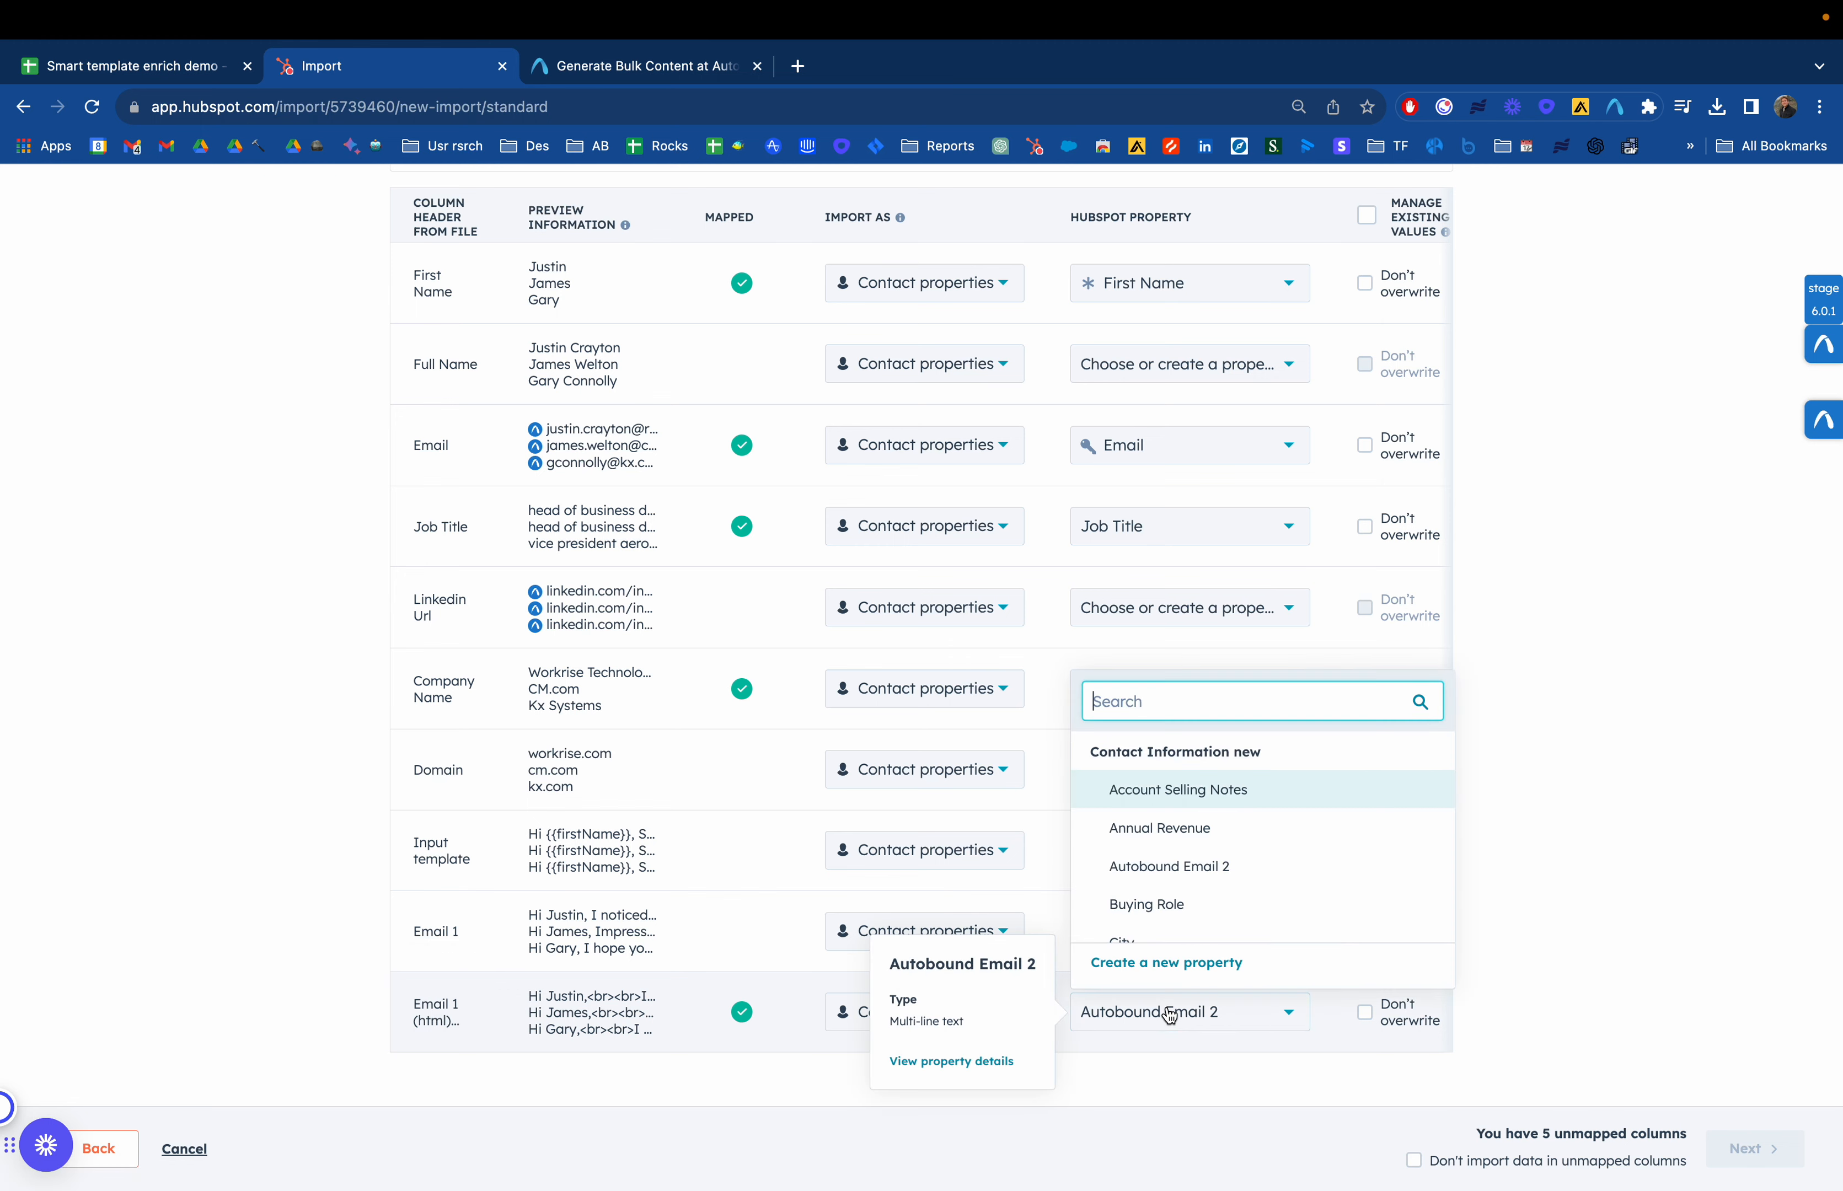
text(ema)
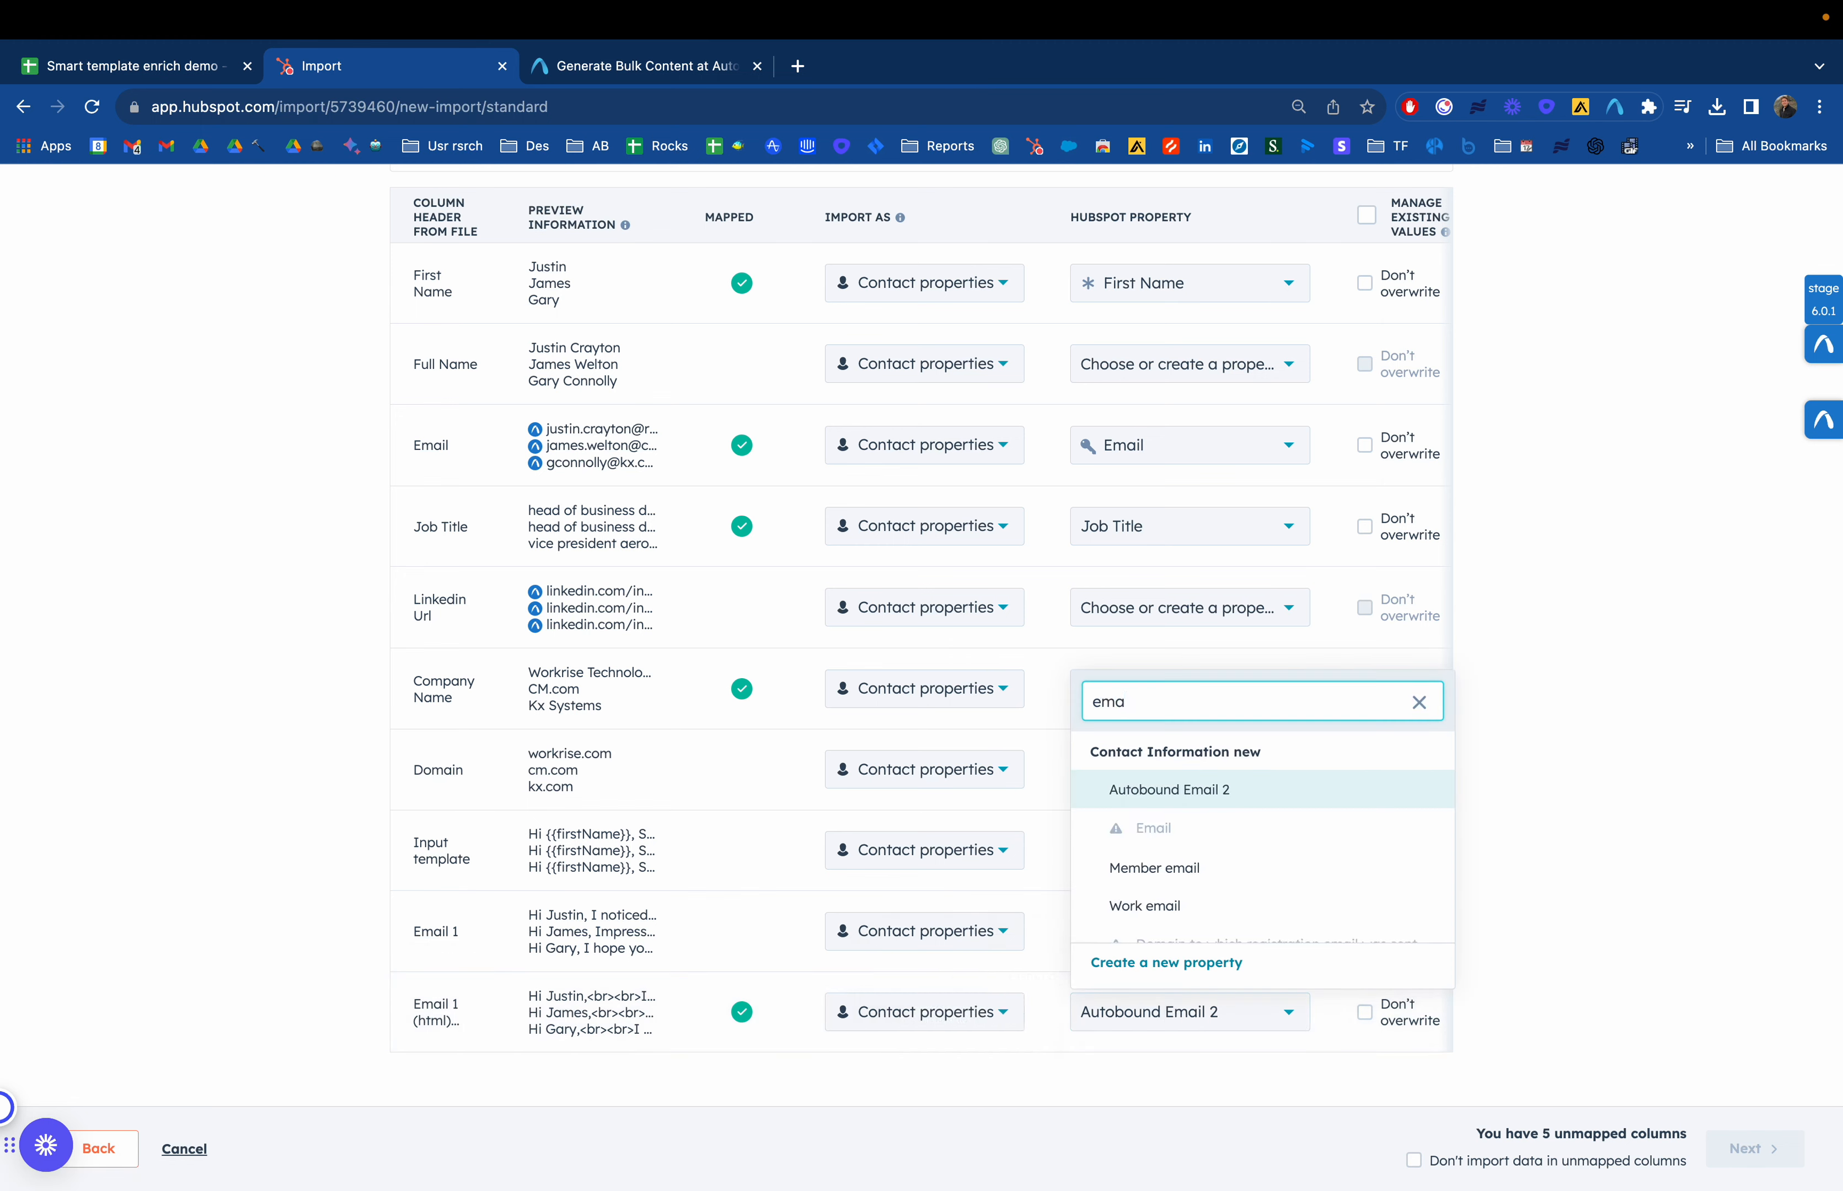
key(BackSpace)
key(BackSpace)
key(BackSpace)
text(autobou)
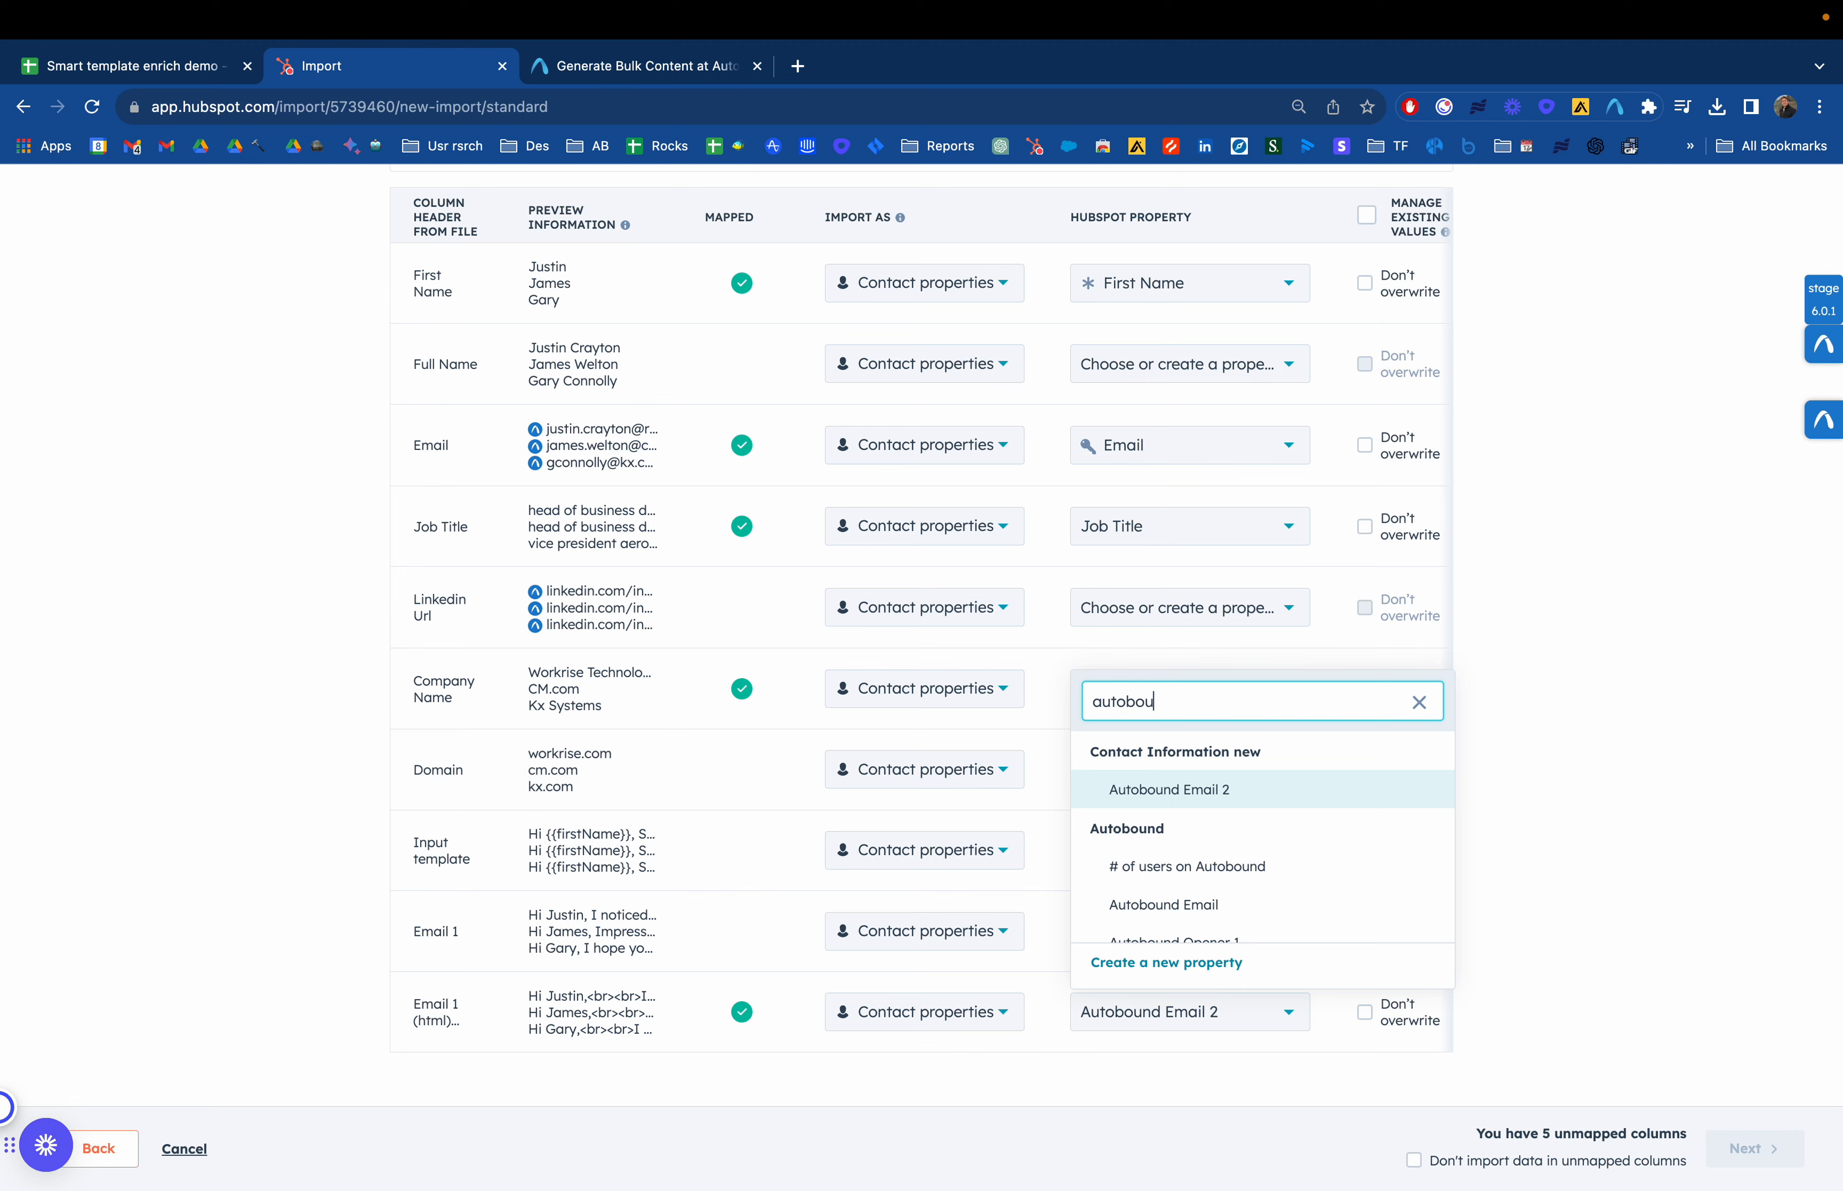
text(nd em)
click(1208, 925)
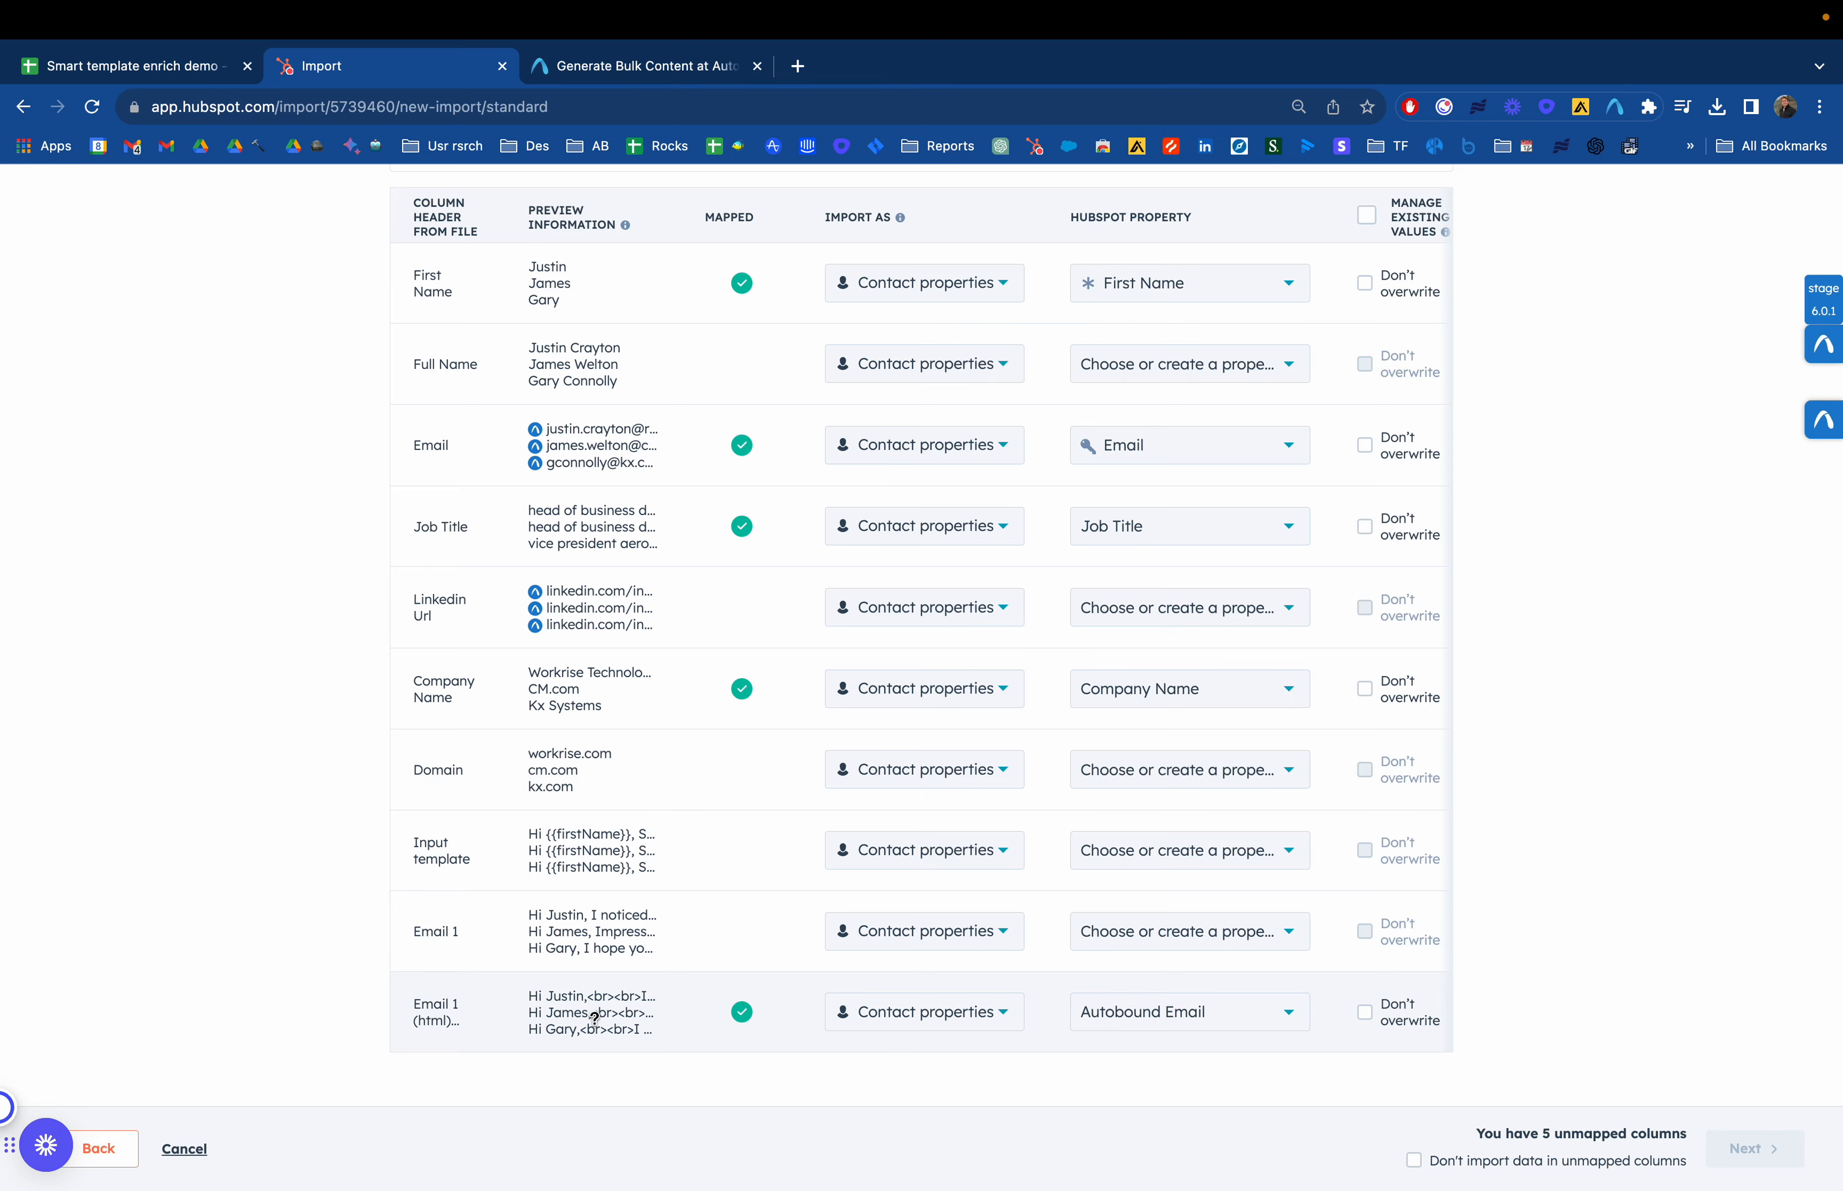
Finish the contact import, excluding unmapped columns and agreeing to the contact consent statement
click(147, 77)
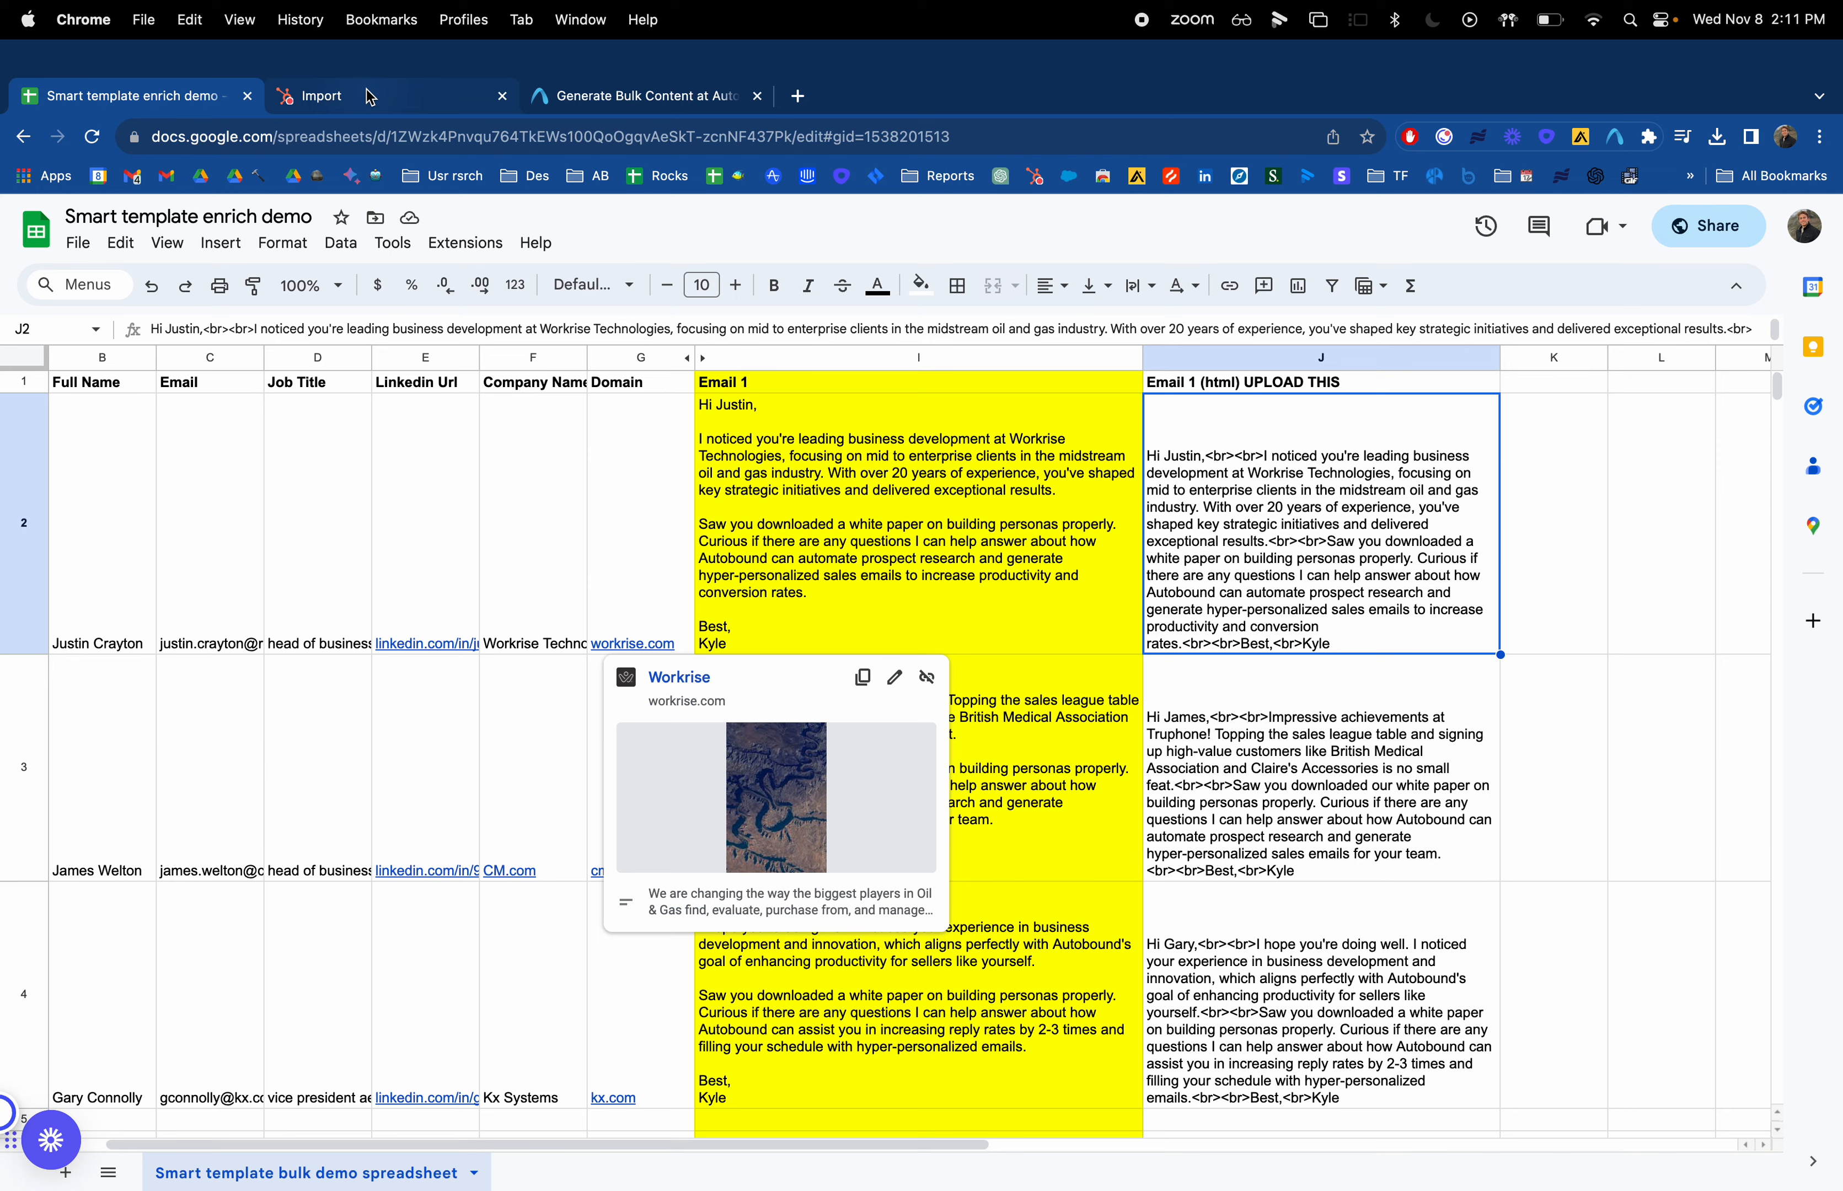
click(372, 66)
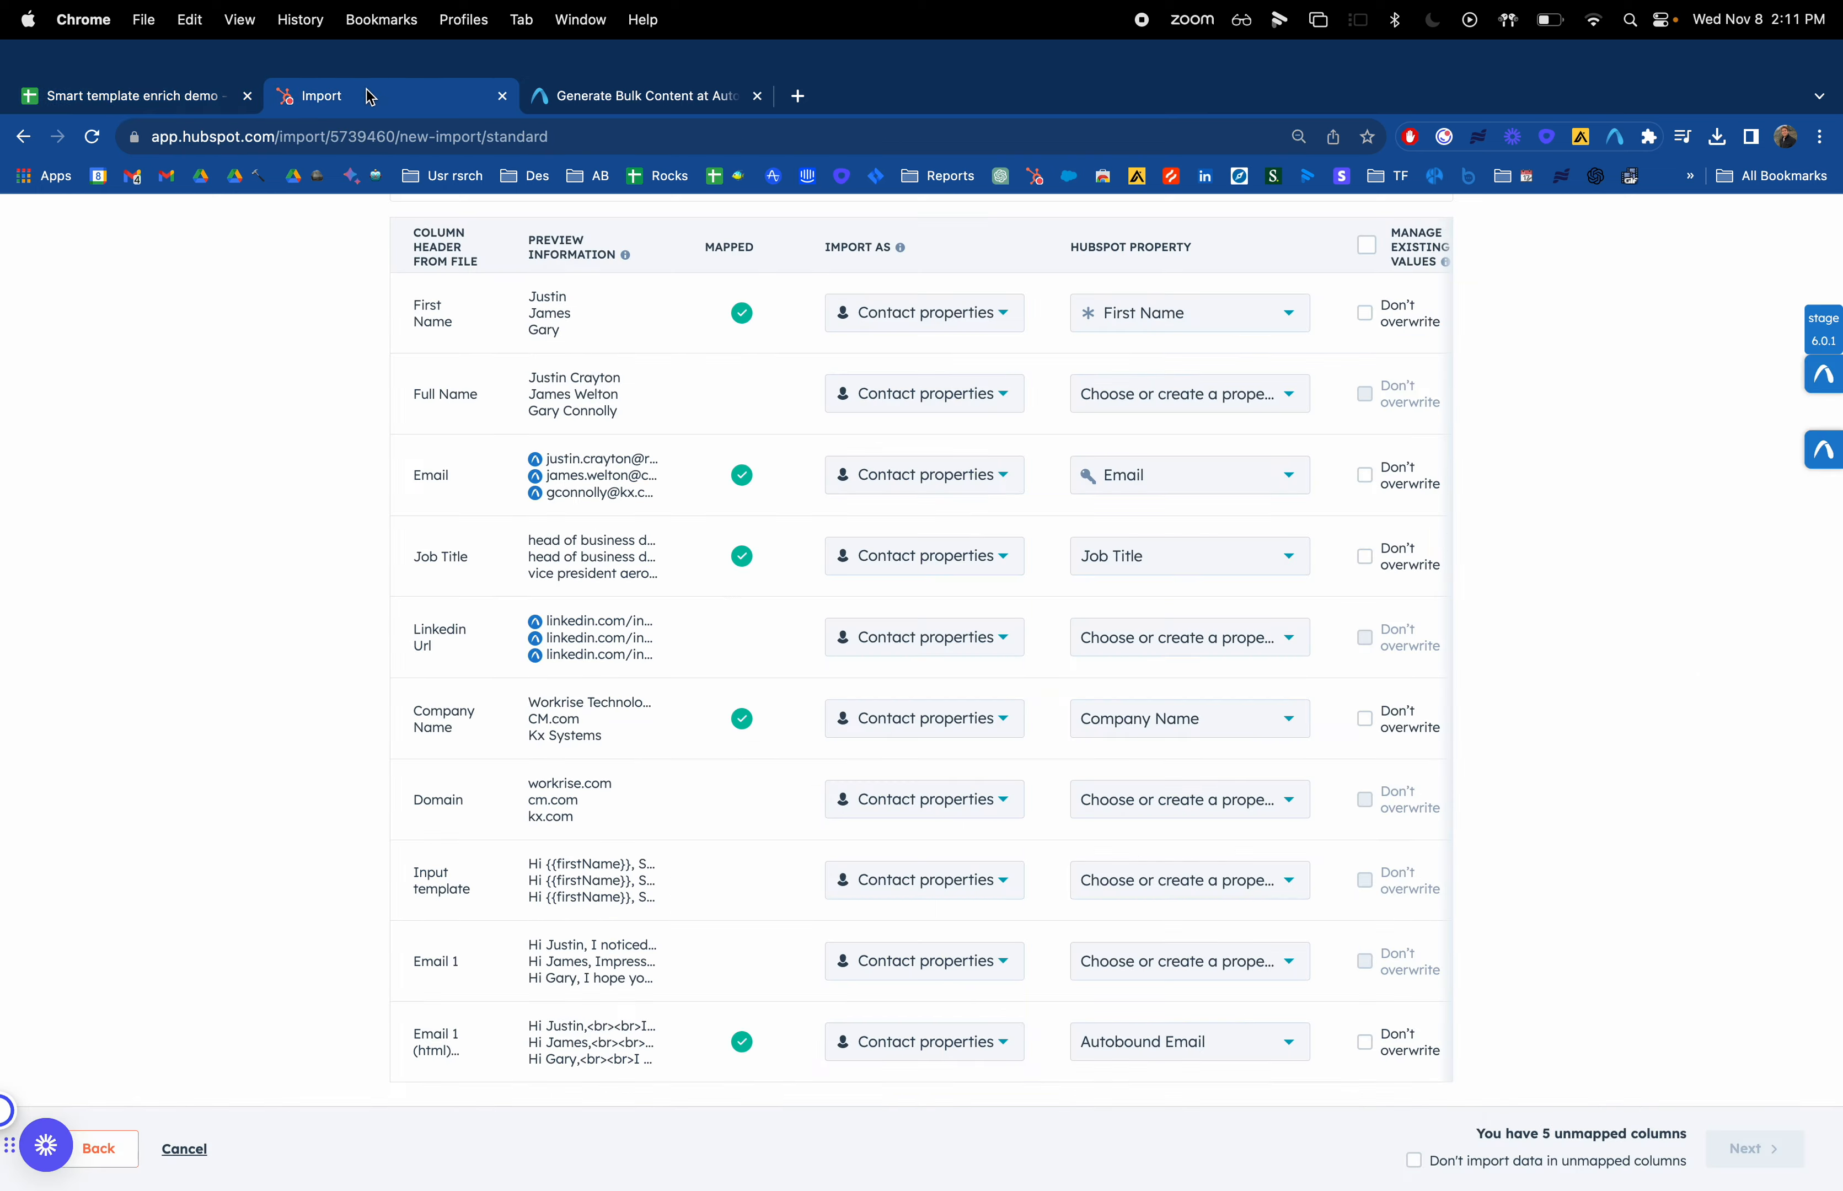
click(1431, 1171)
click(1766, 1151)
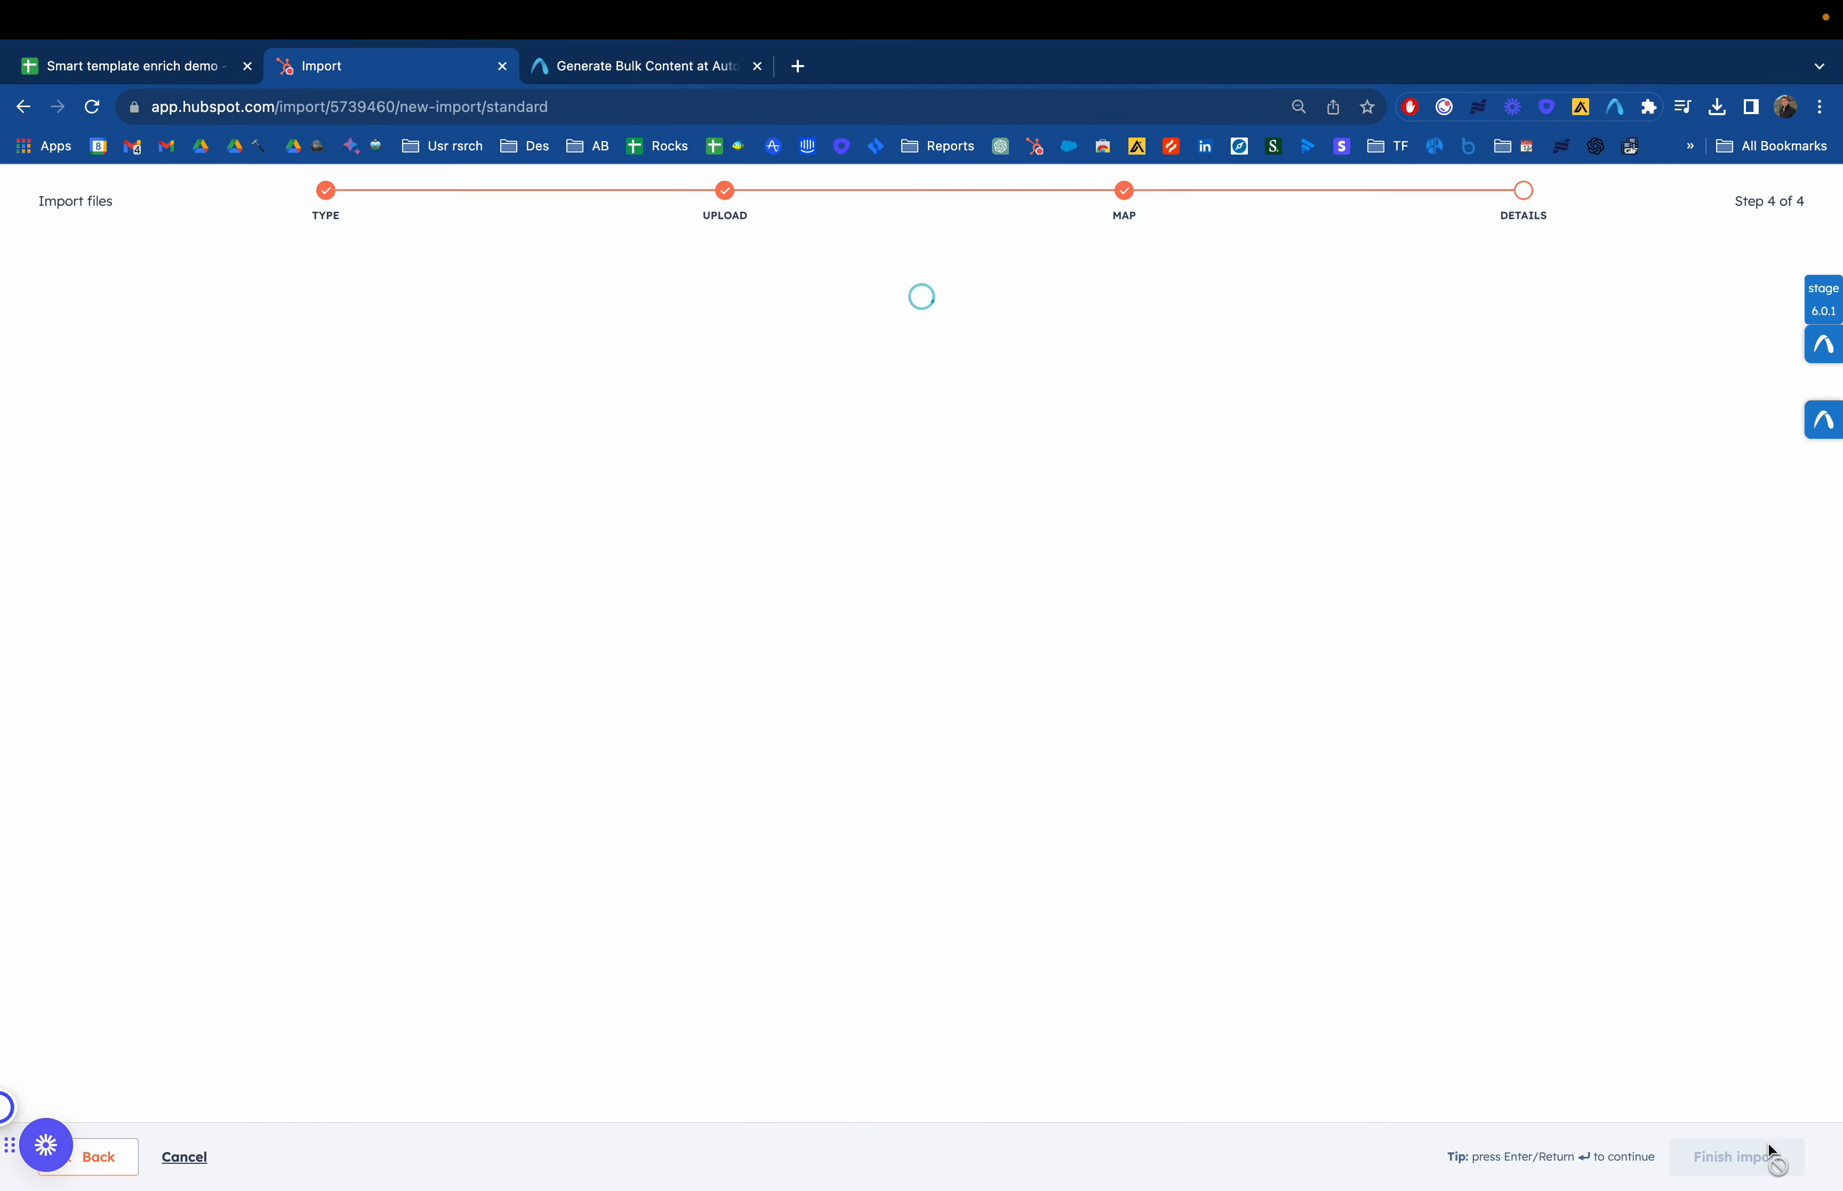
click(705, 473)
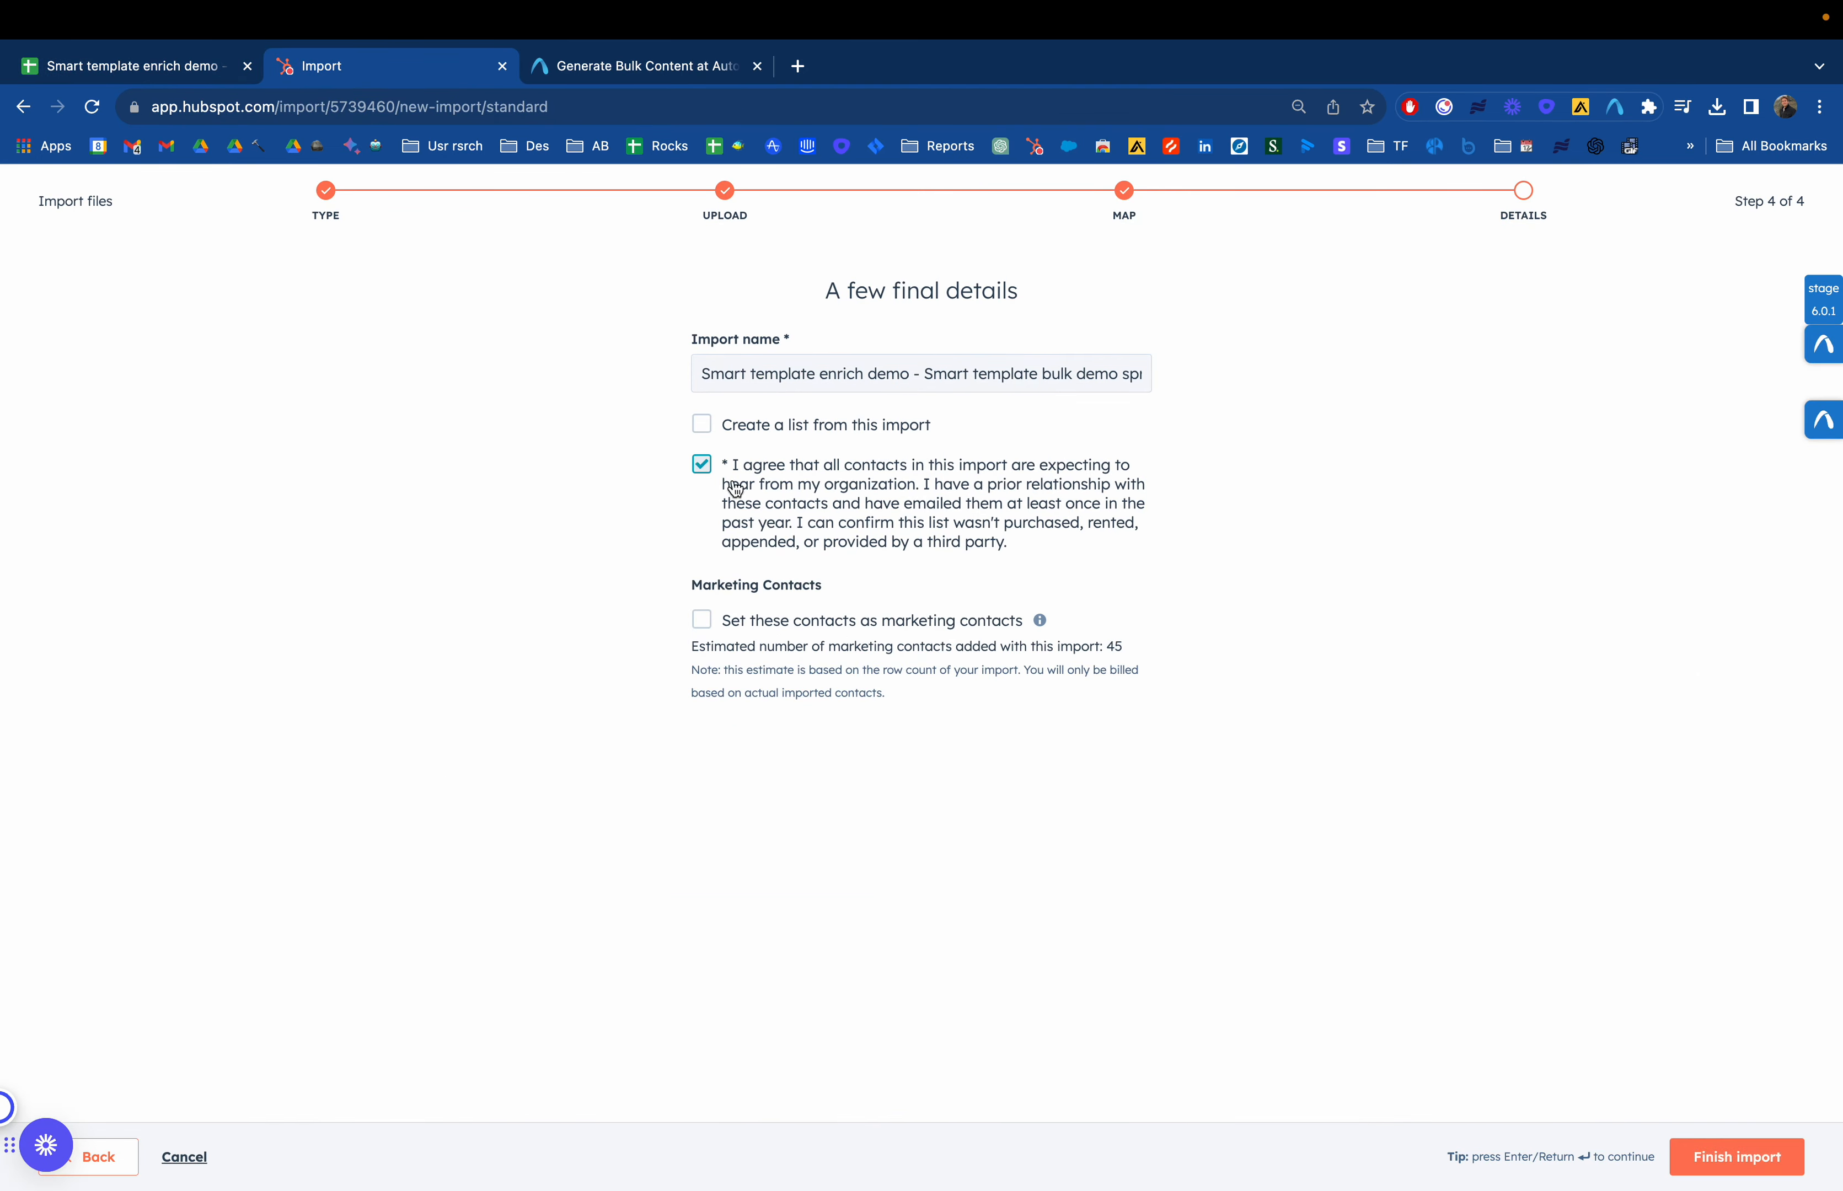
click(1737, 1157)
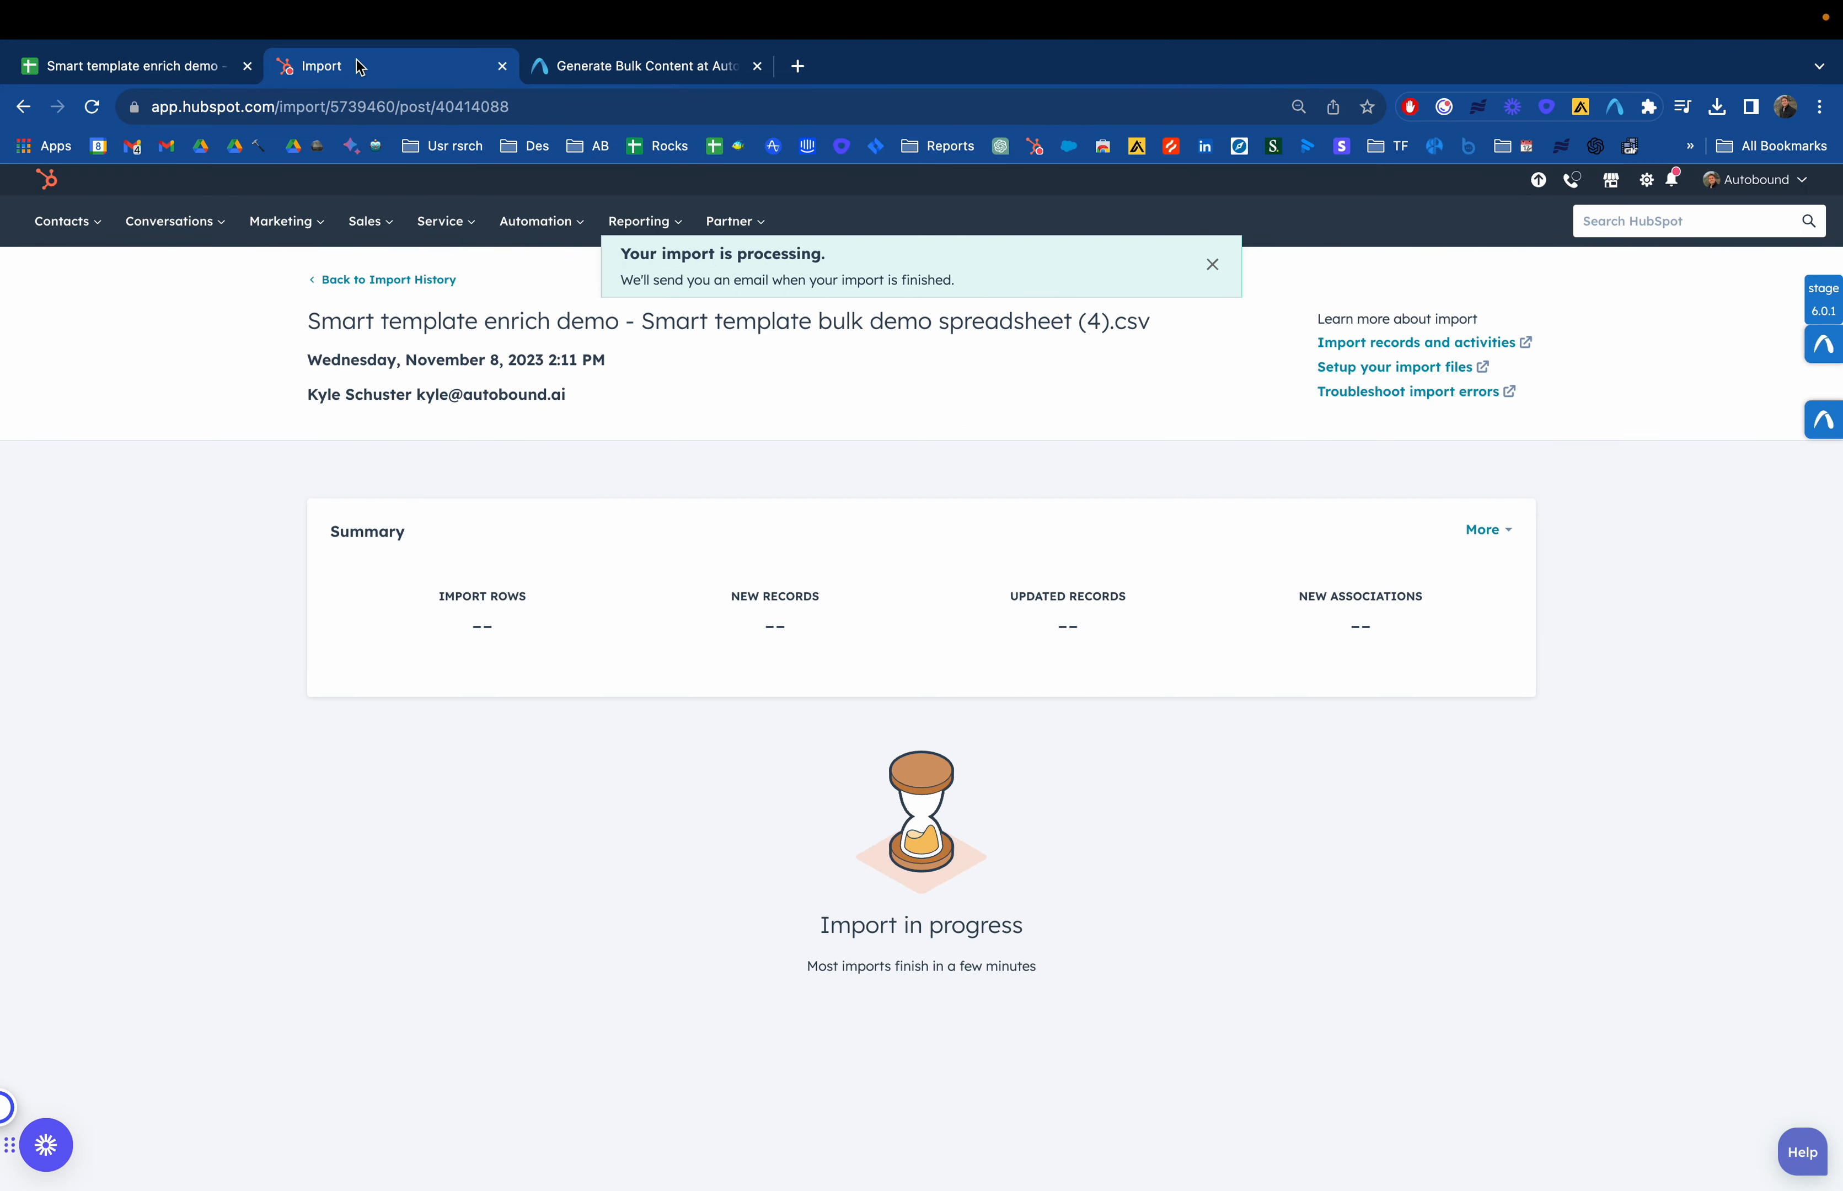
Copy the first contact's email address from the spreadsheet, search HubSpot for it, and open that contact's record
click(115, 67)
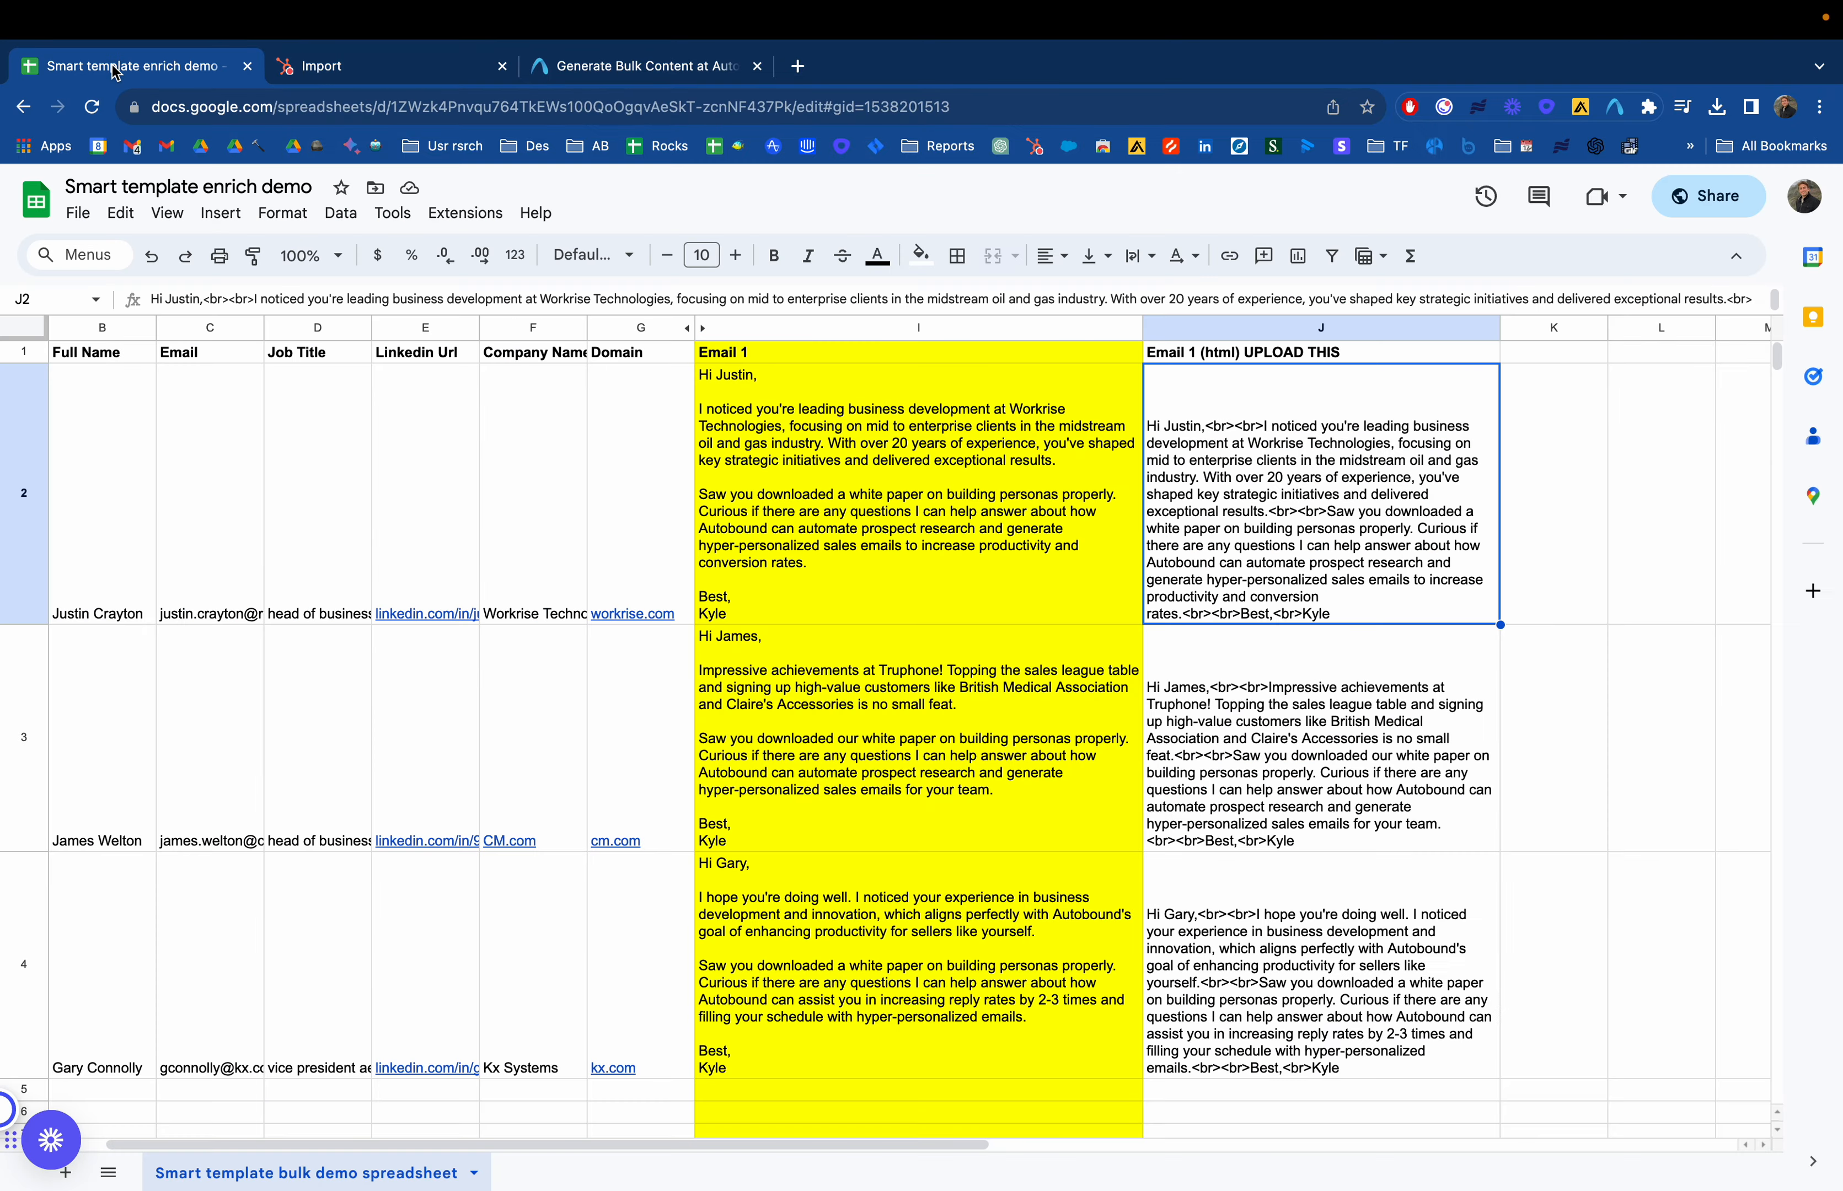
click(206, 535)
click(488, 66)
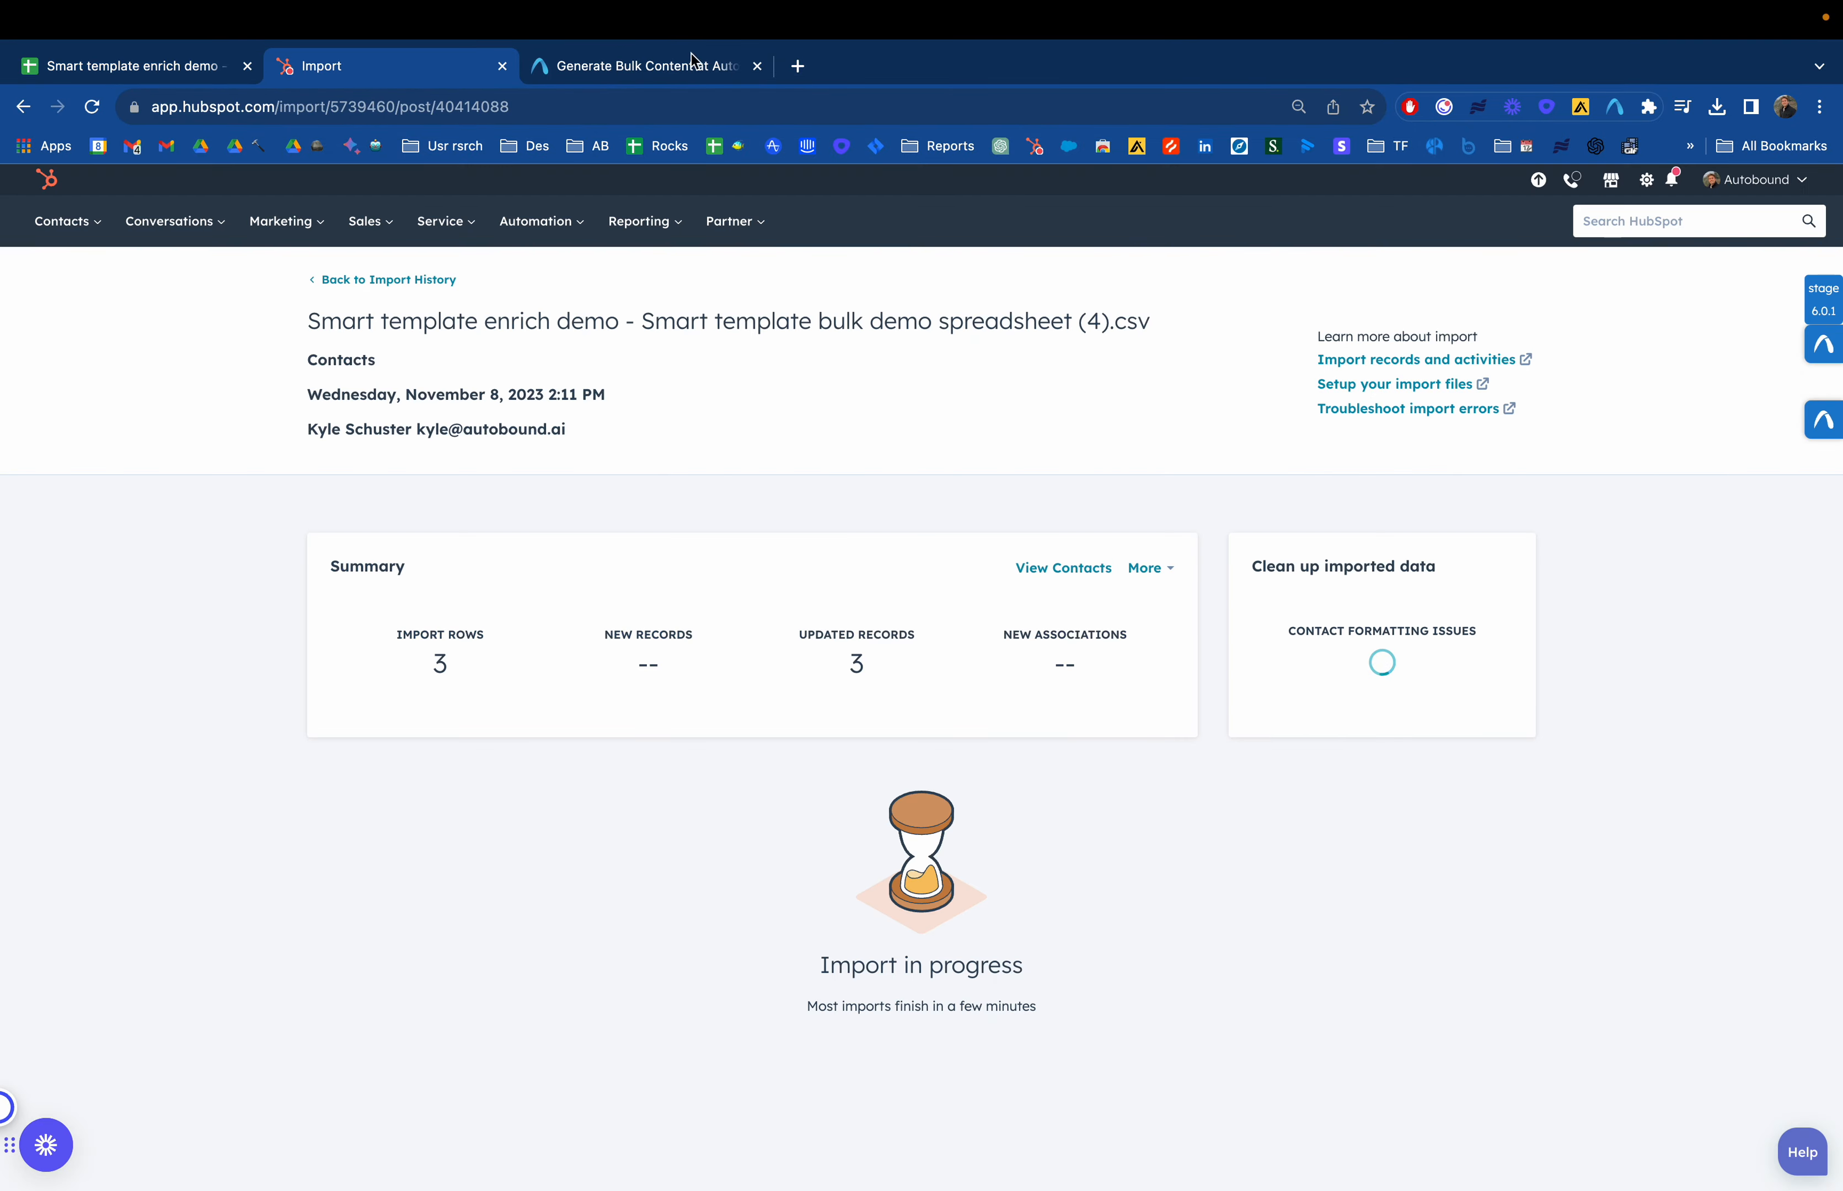
click(1688, 225)
key(ctrl+v)
key(Return)
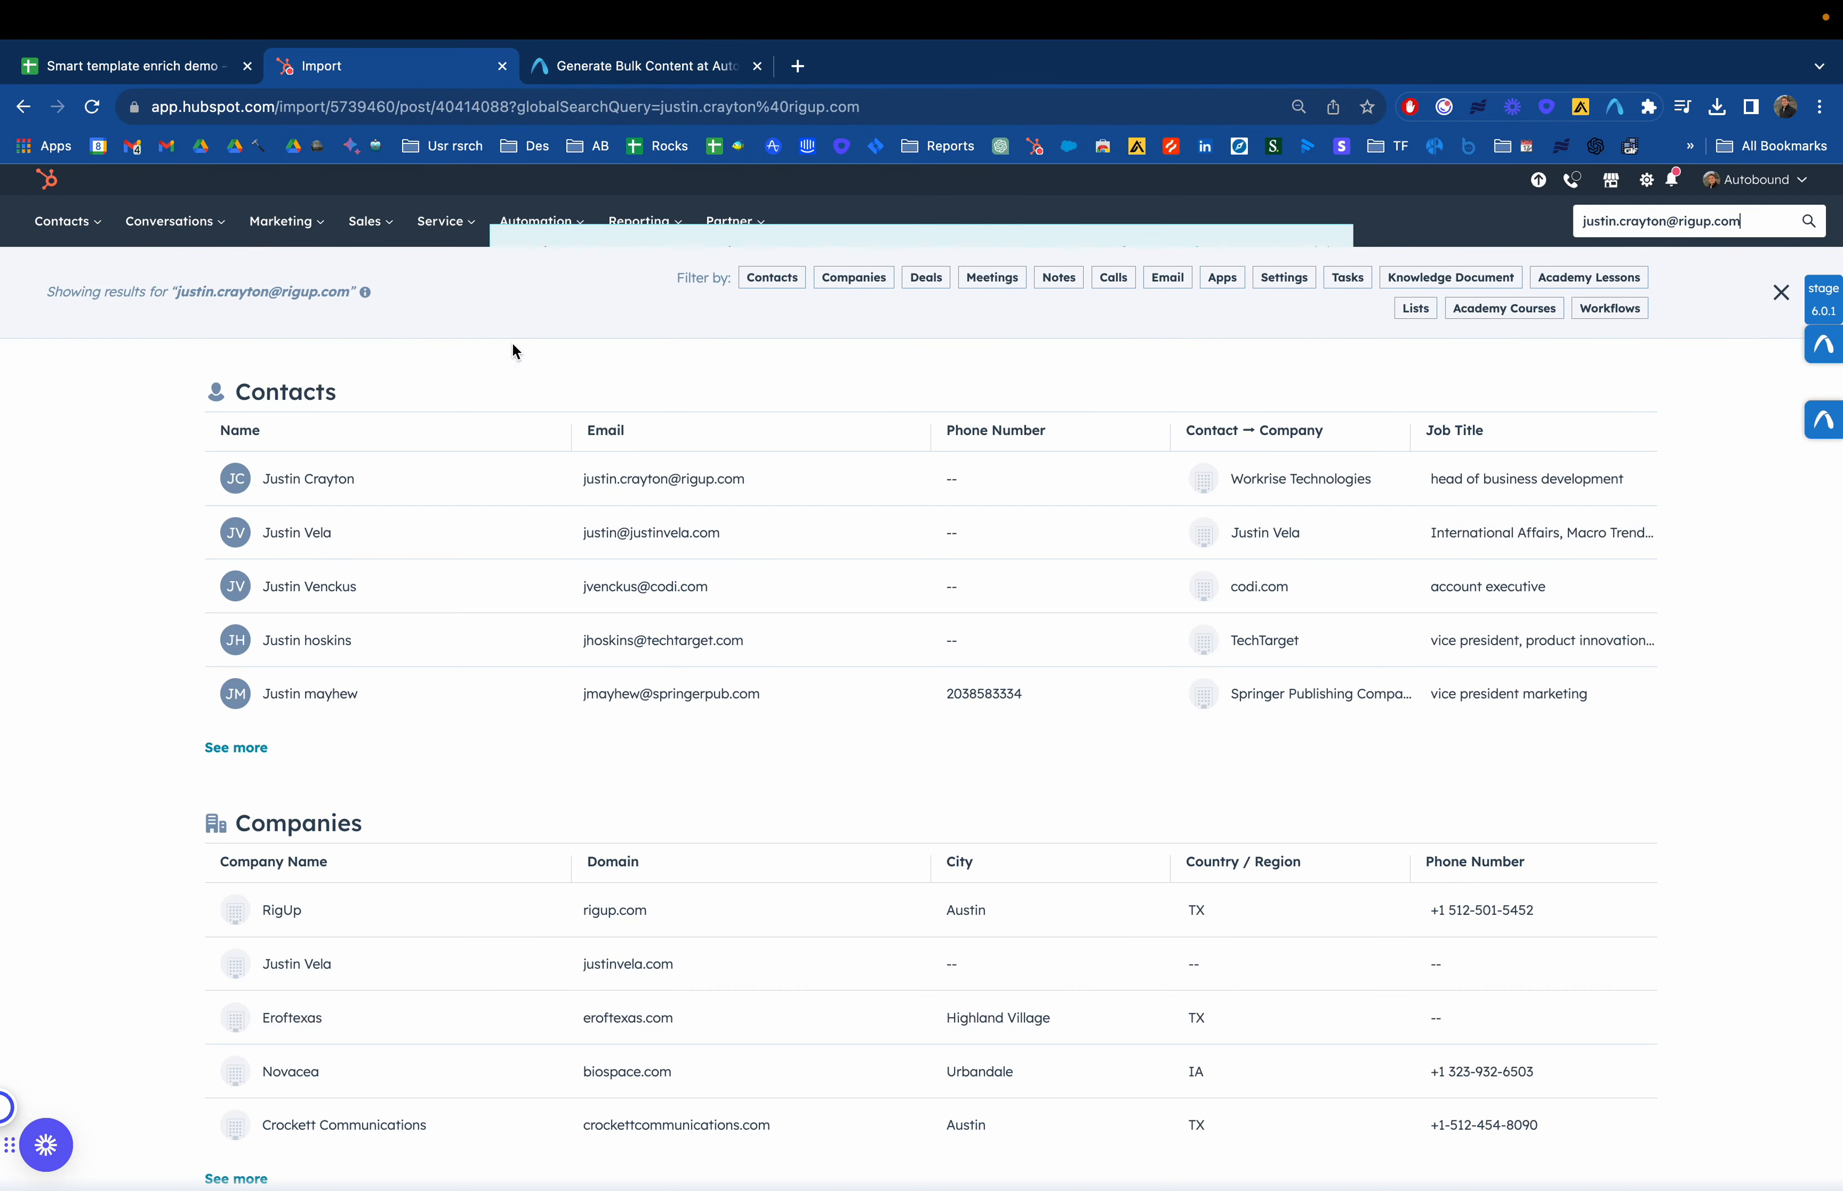
click(317, 479)
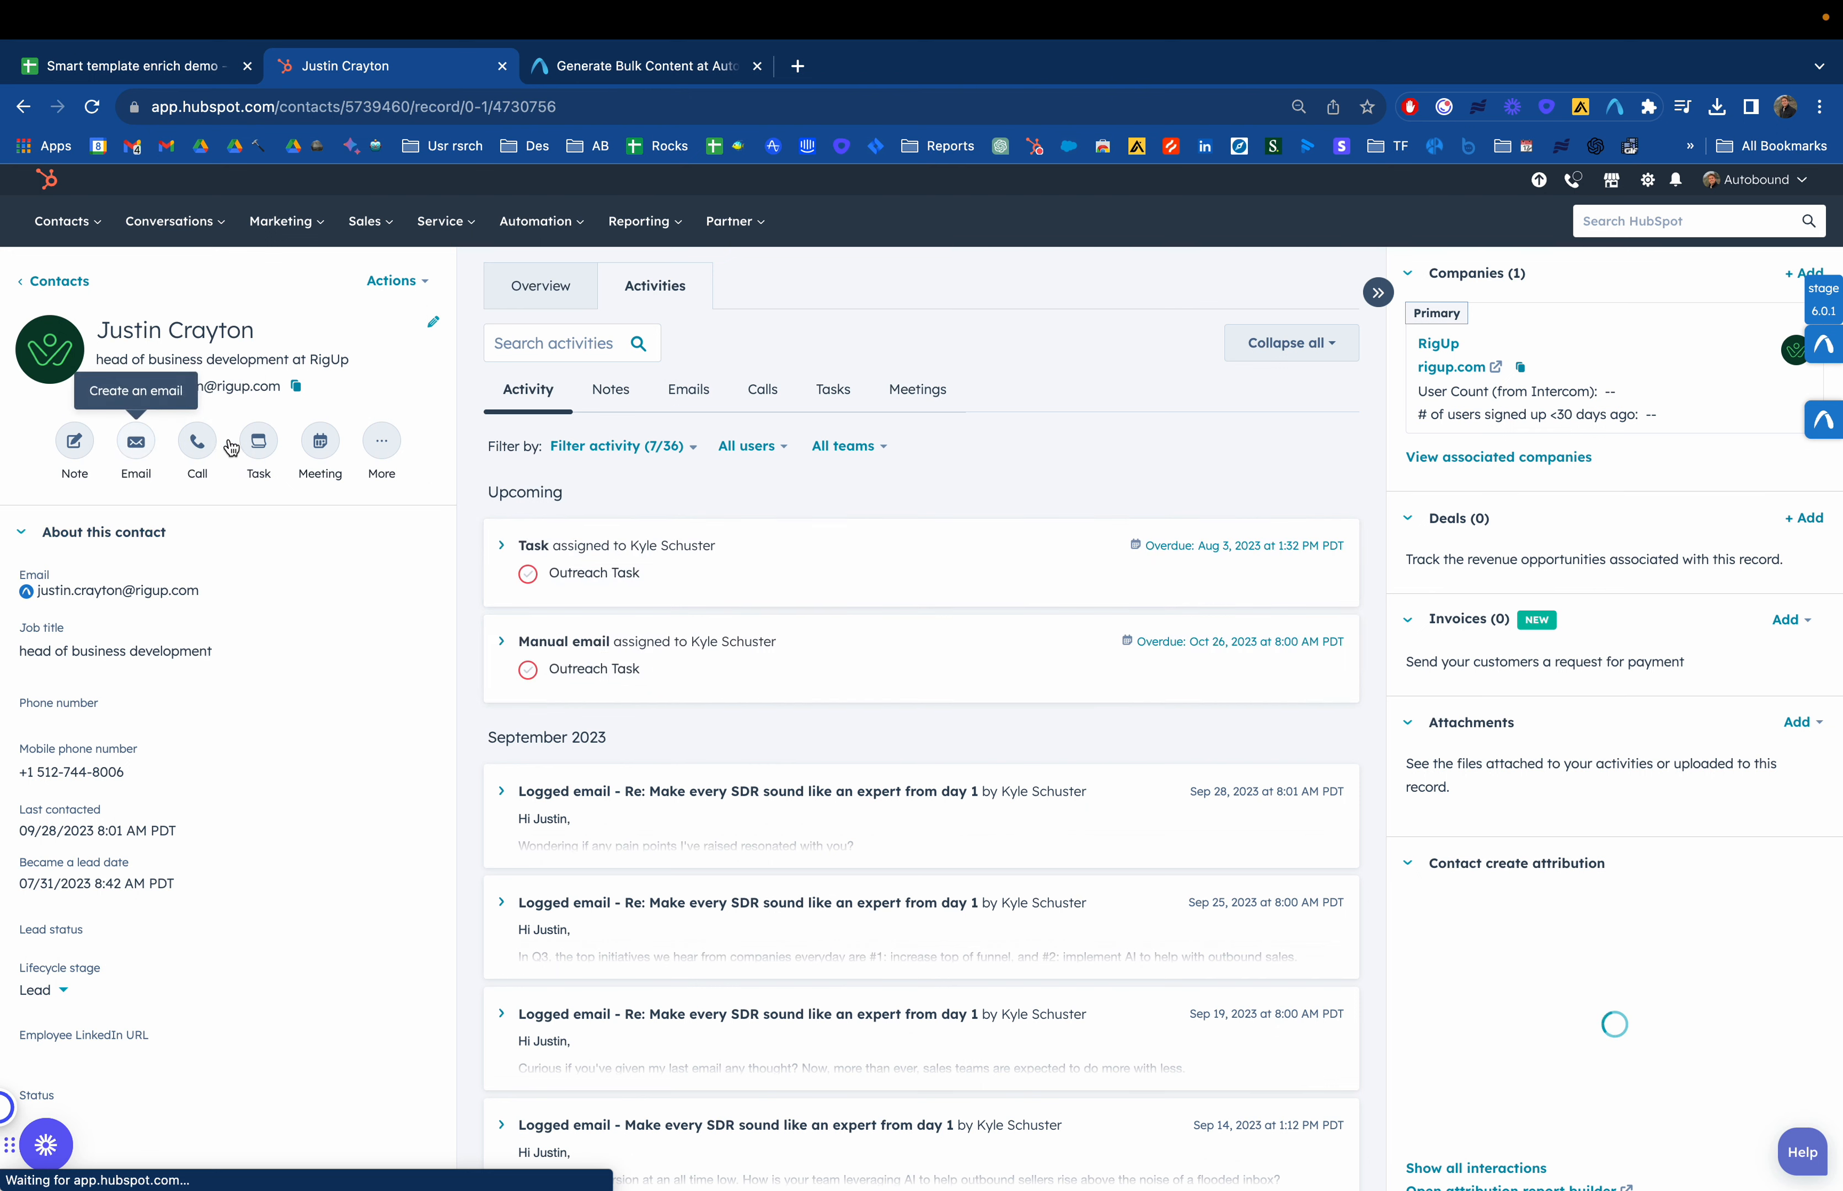
click(379, 440)
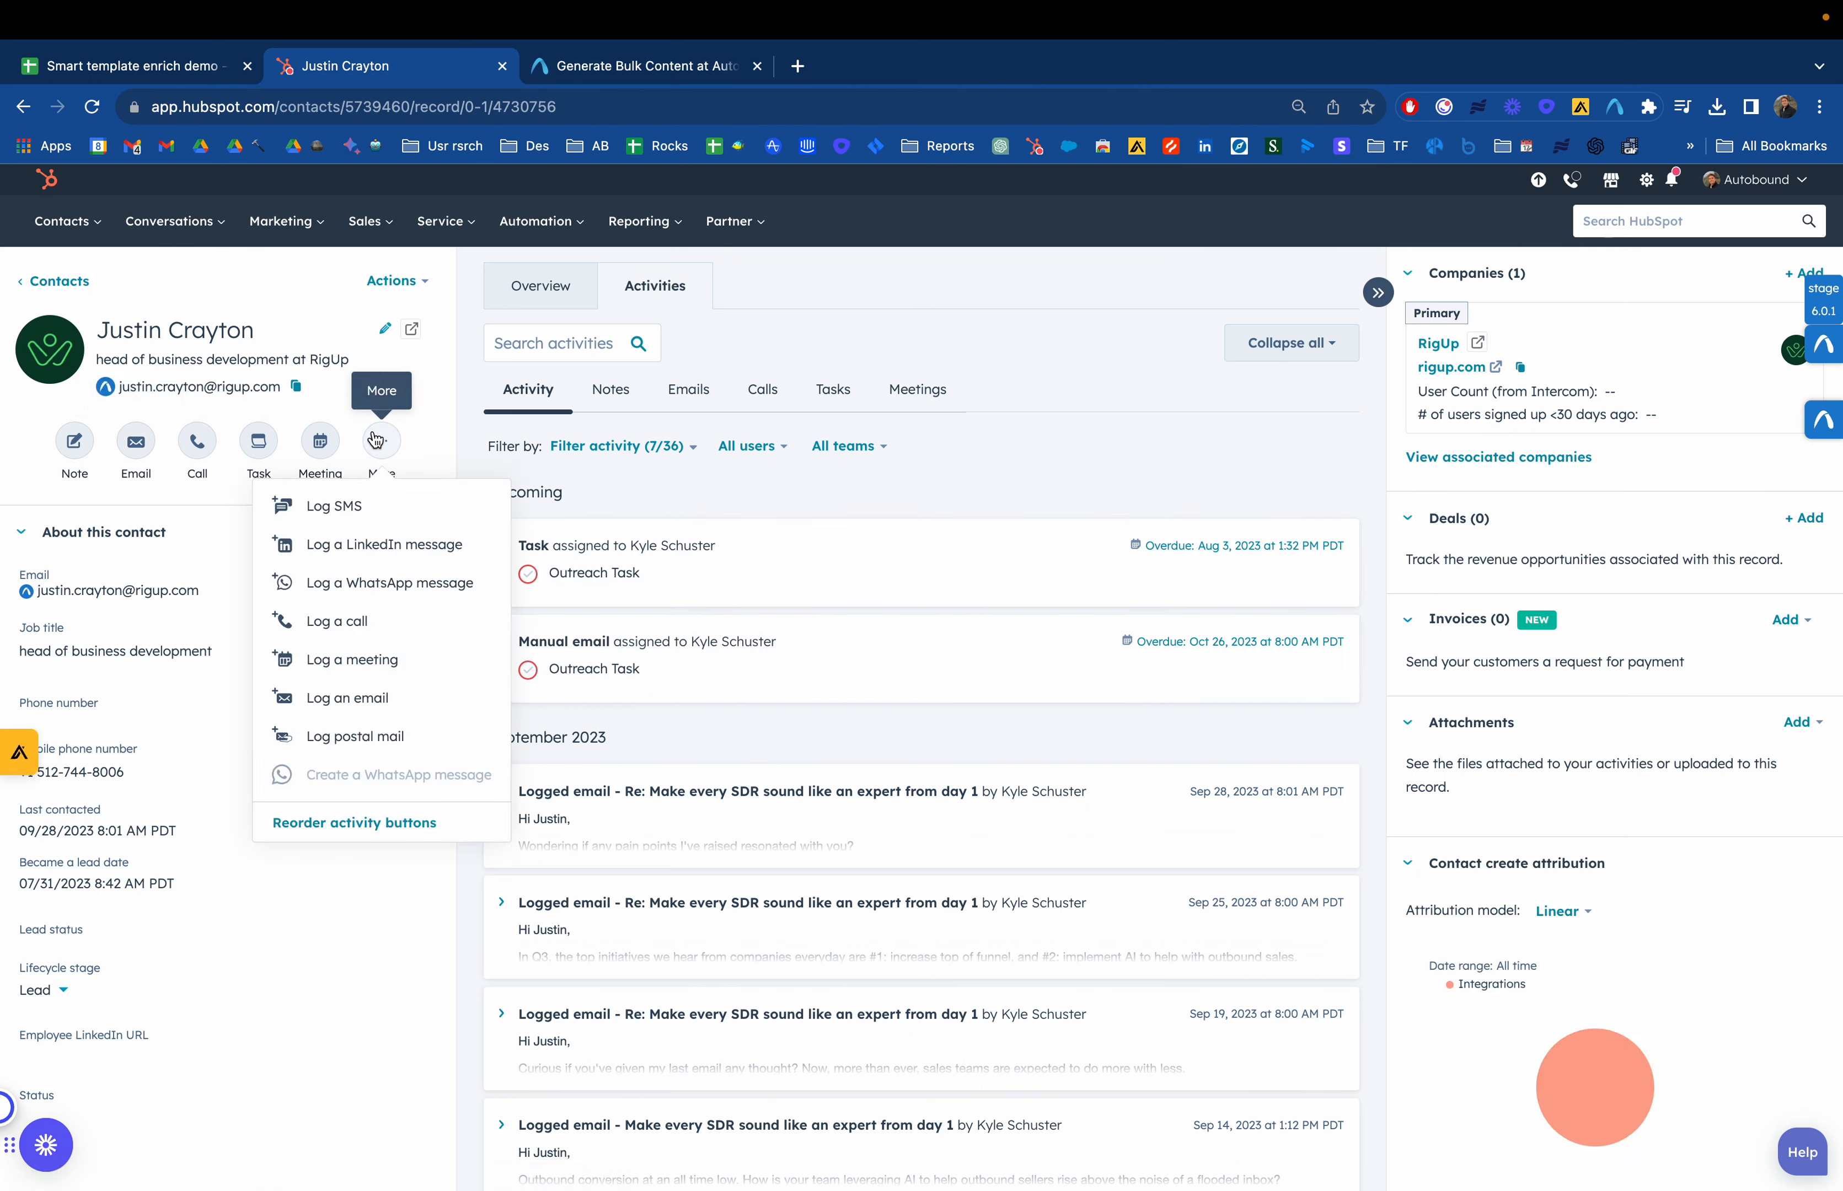
click(378, 441)
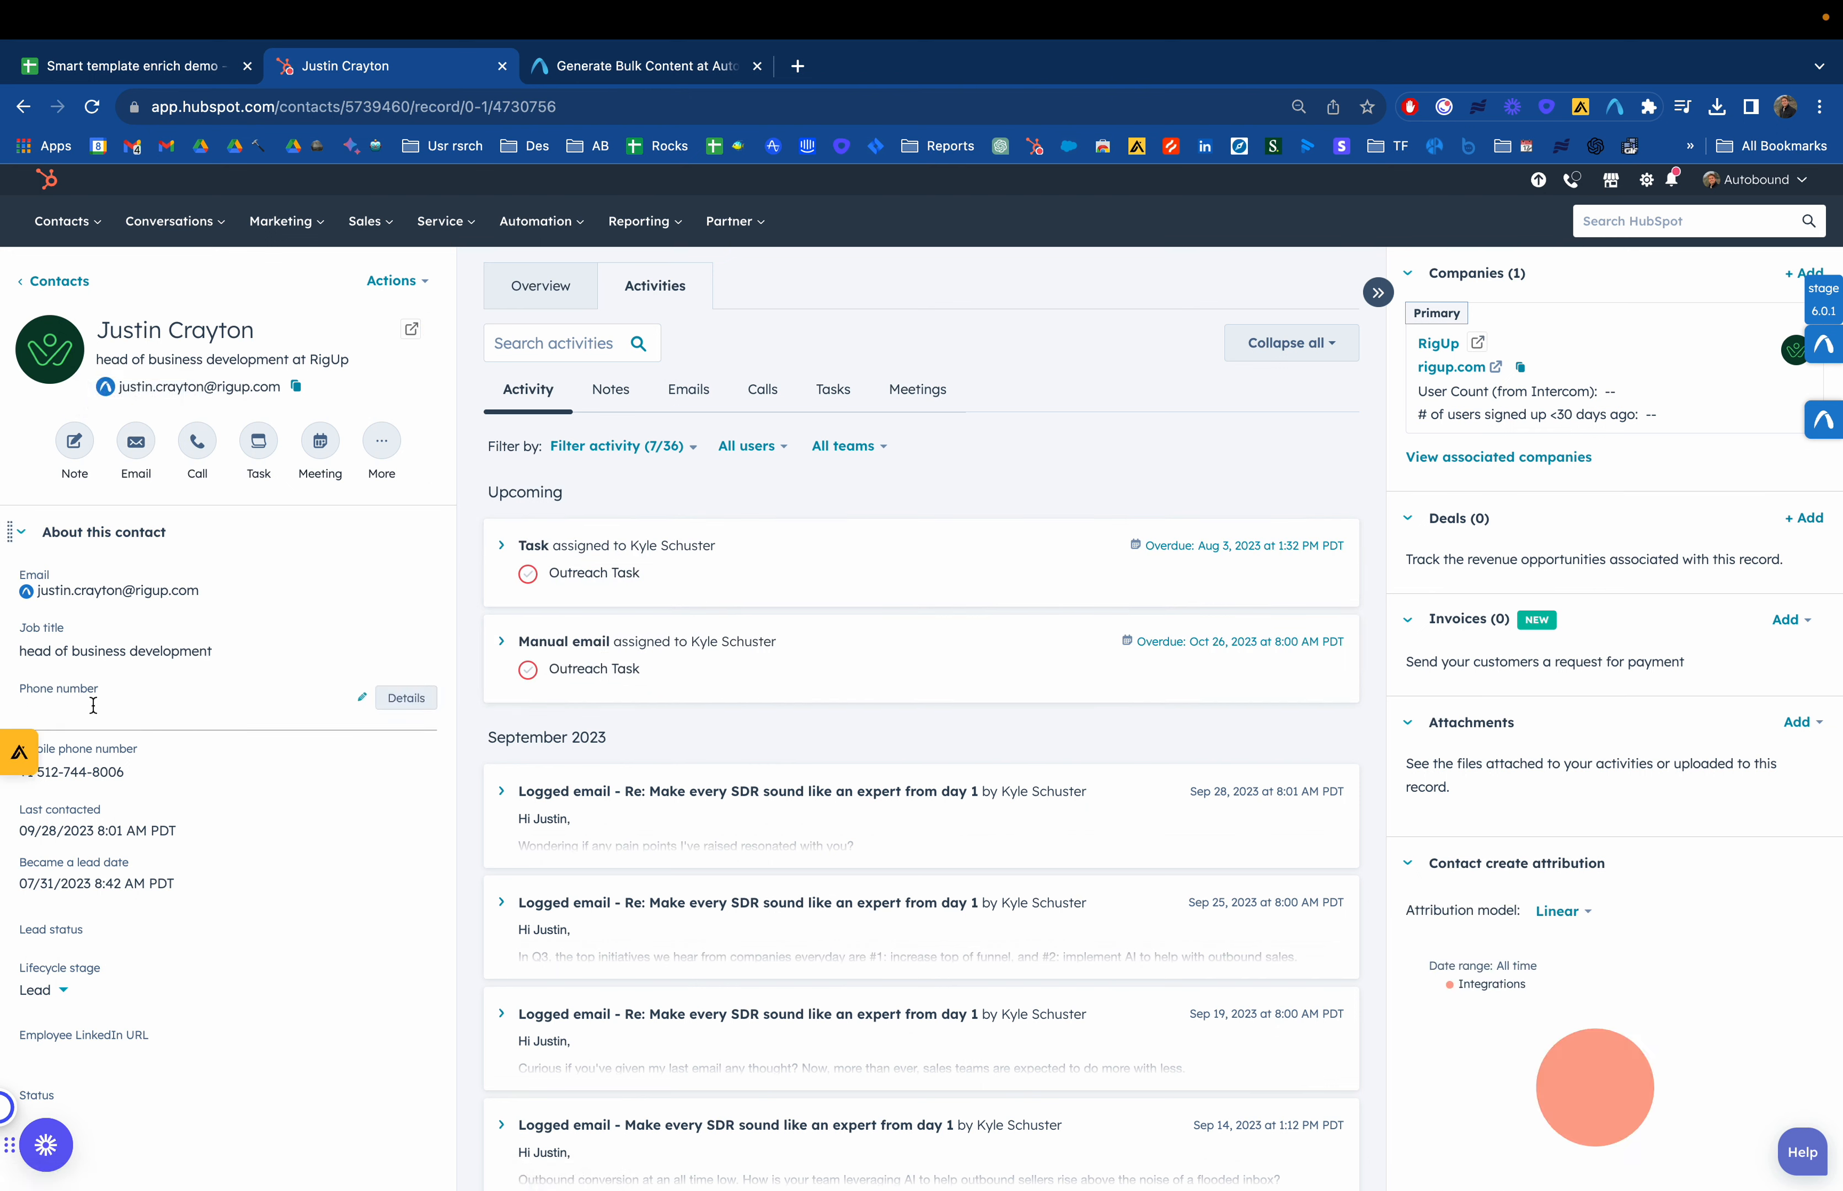
click(574, 231)
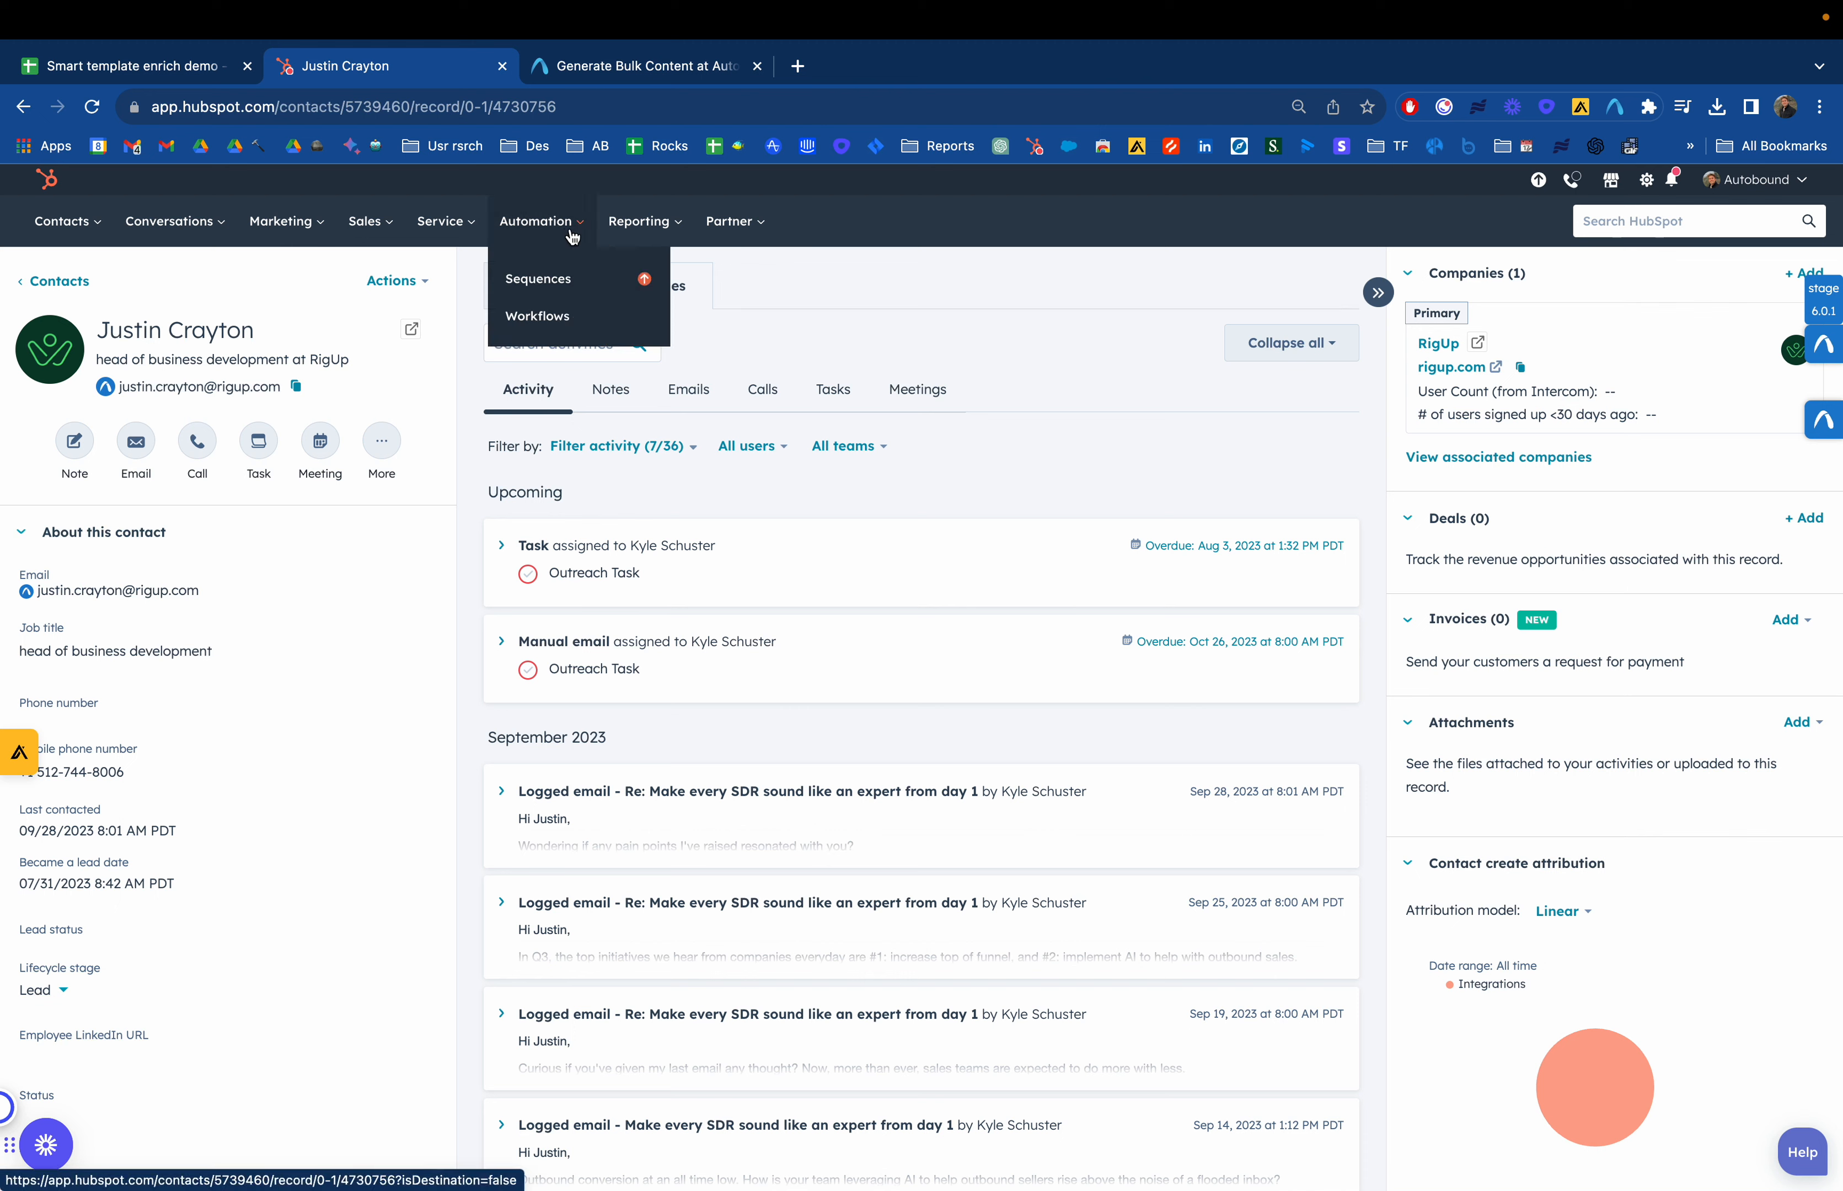
click(290, 286)
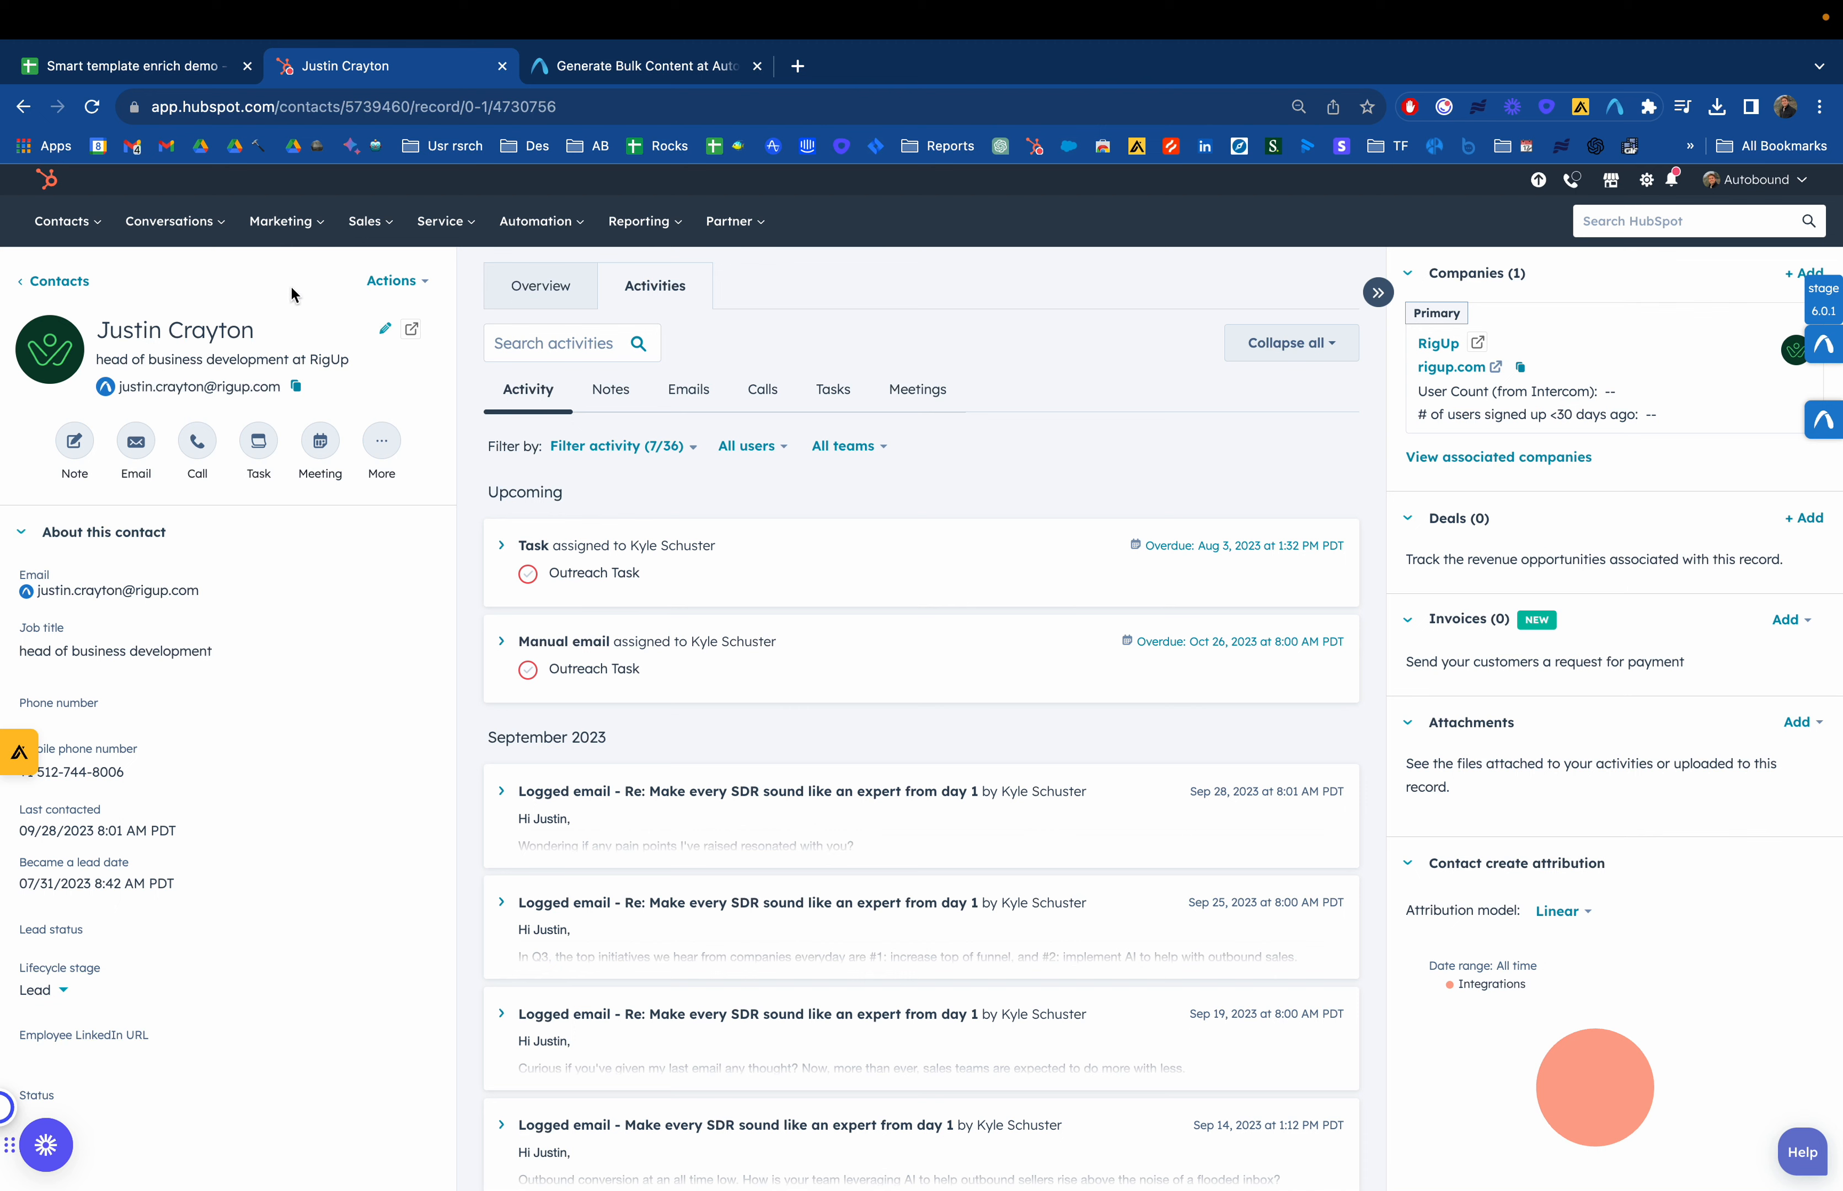
Start a new email to the contact and insert the Autobound Email template
click(136, 446)
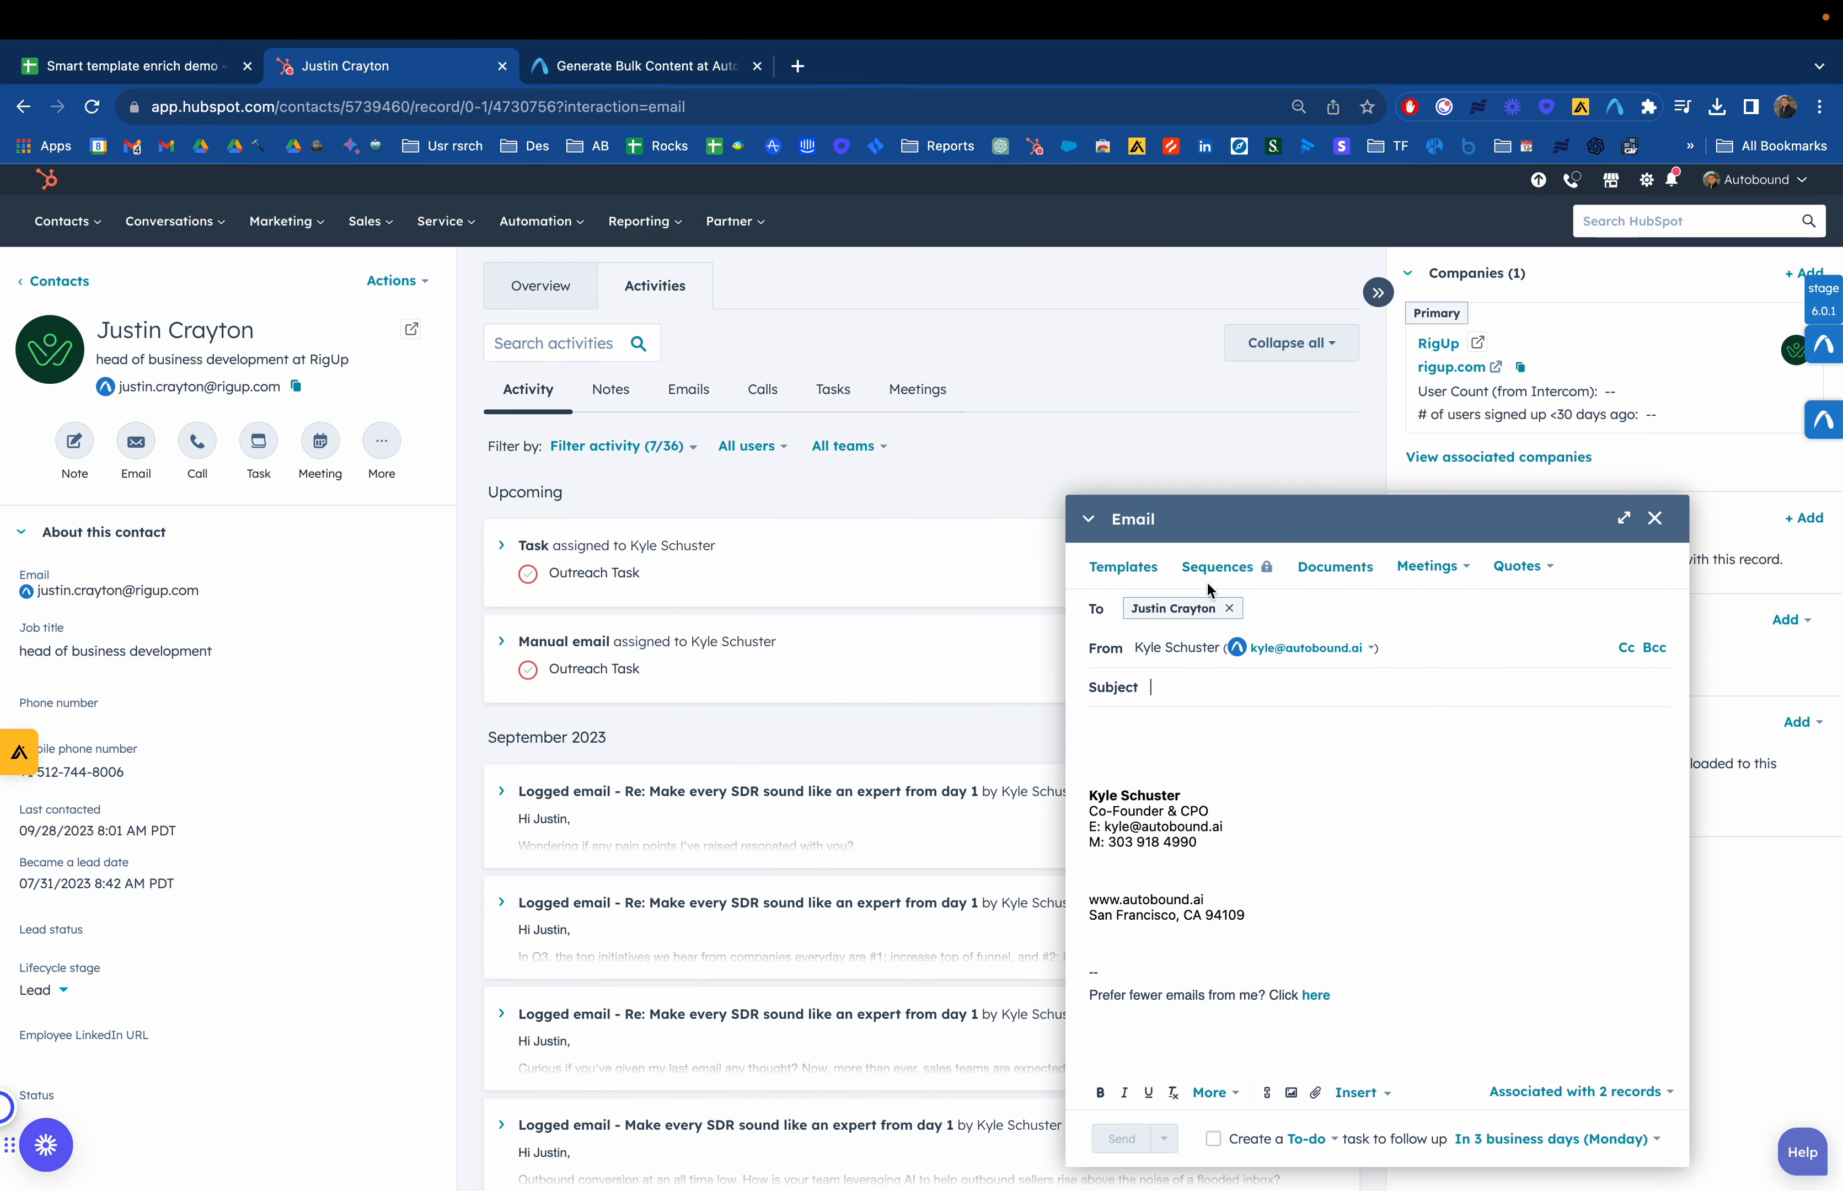
click(1123, 567)
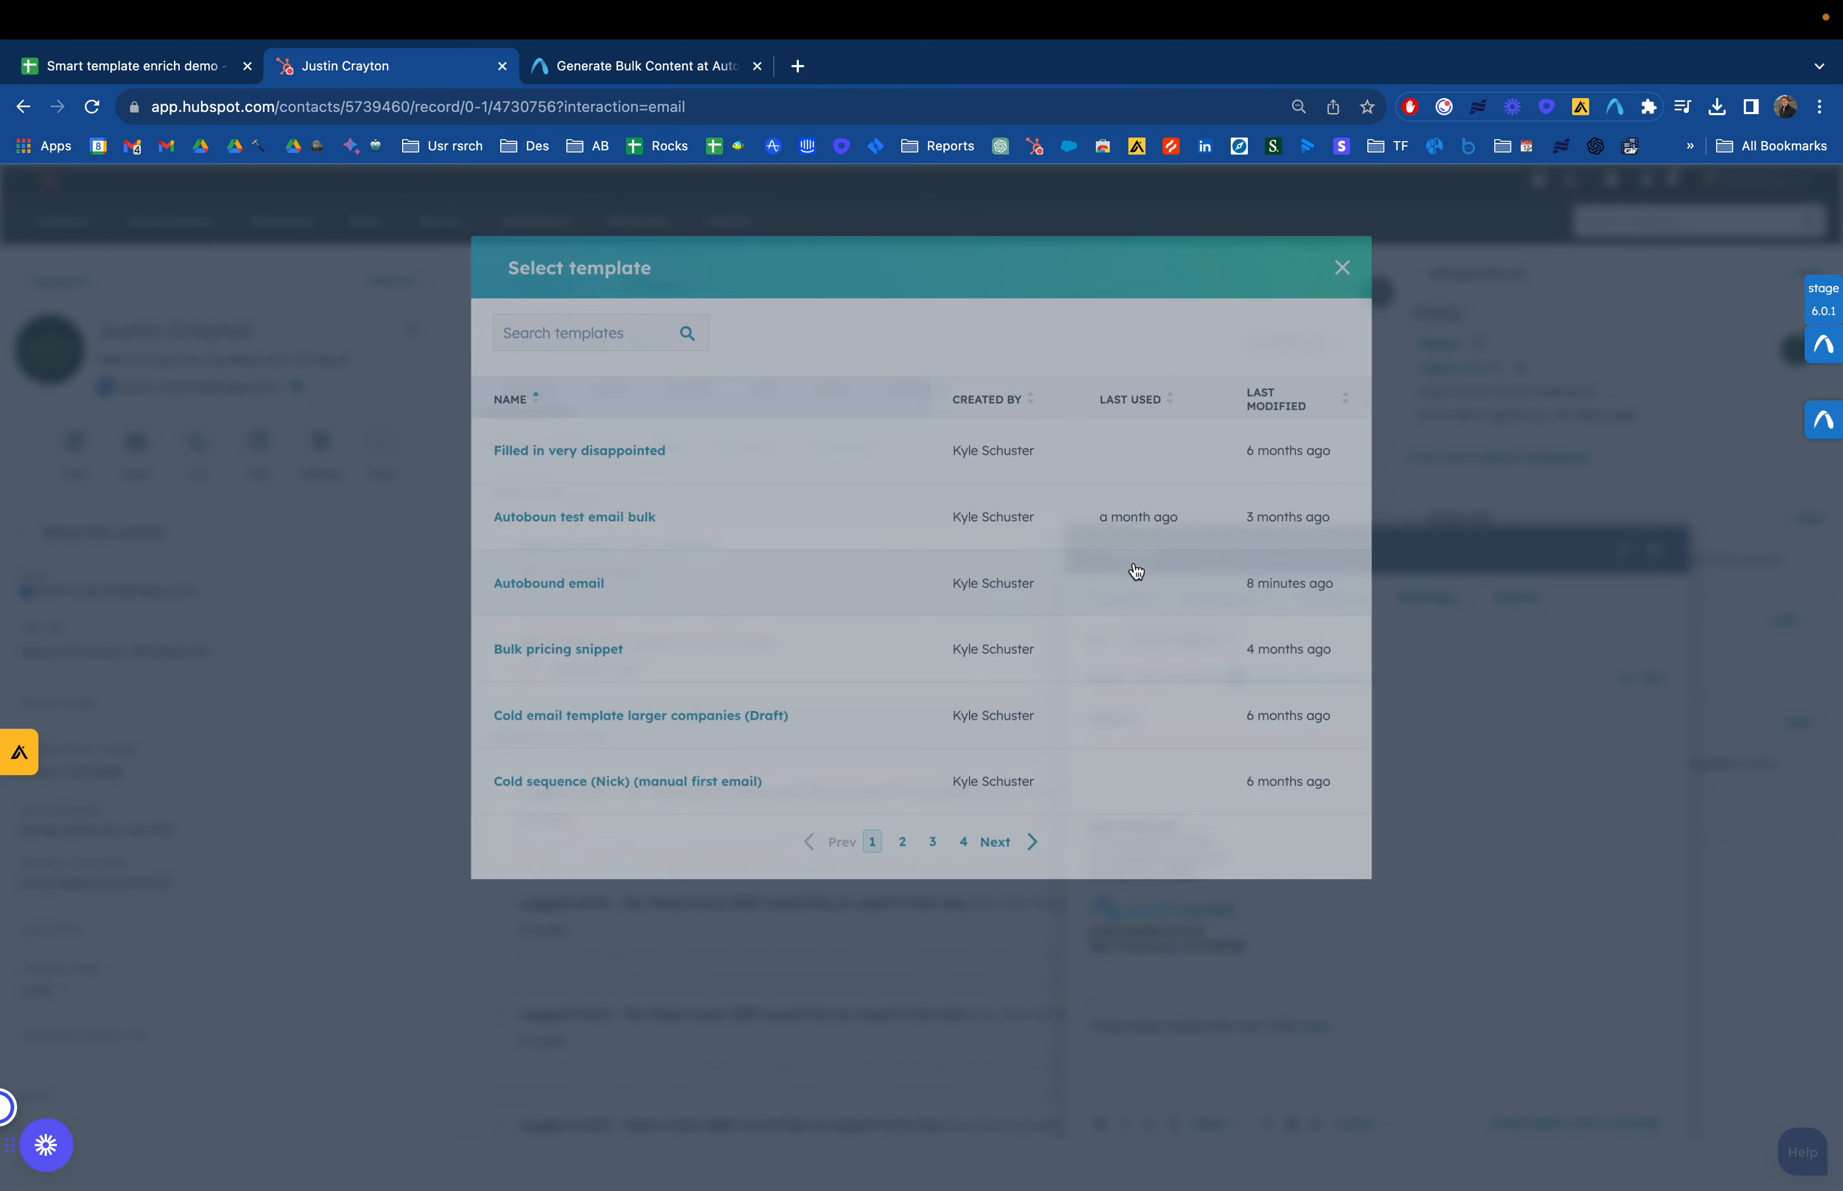
click(565, 586)
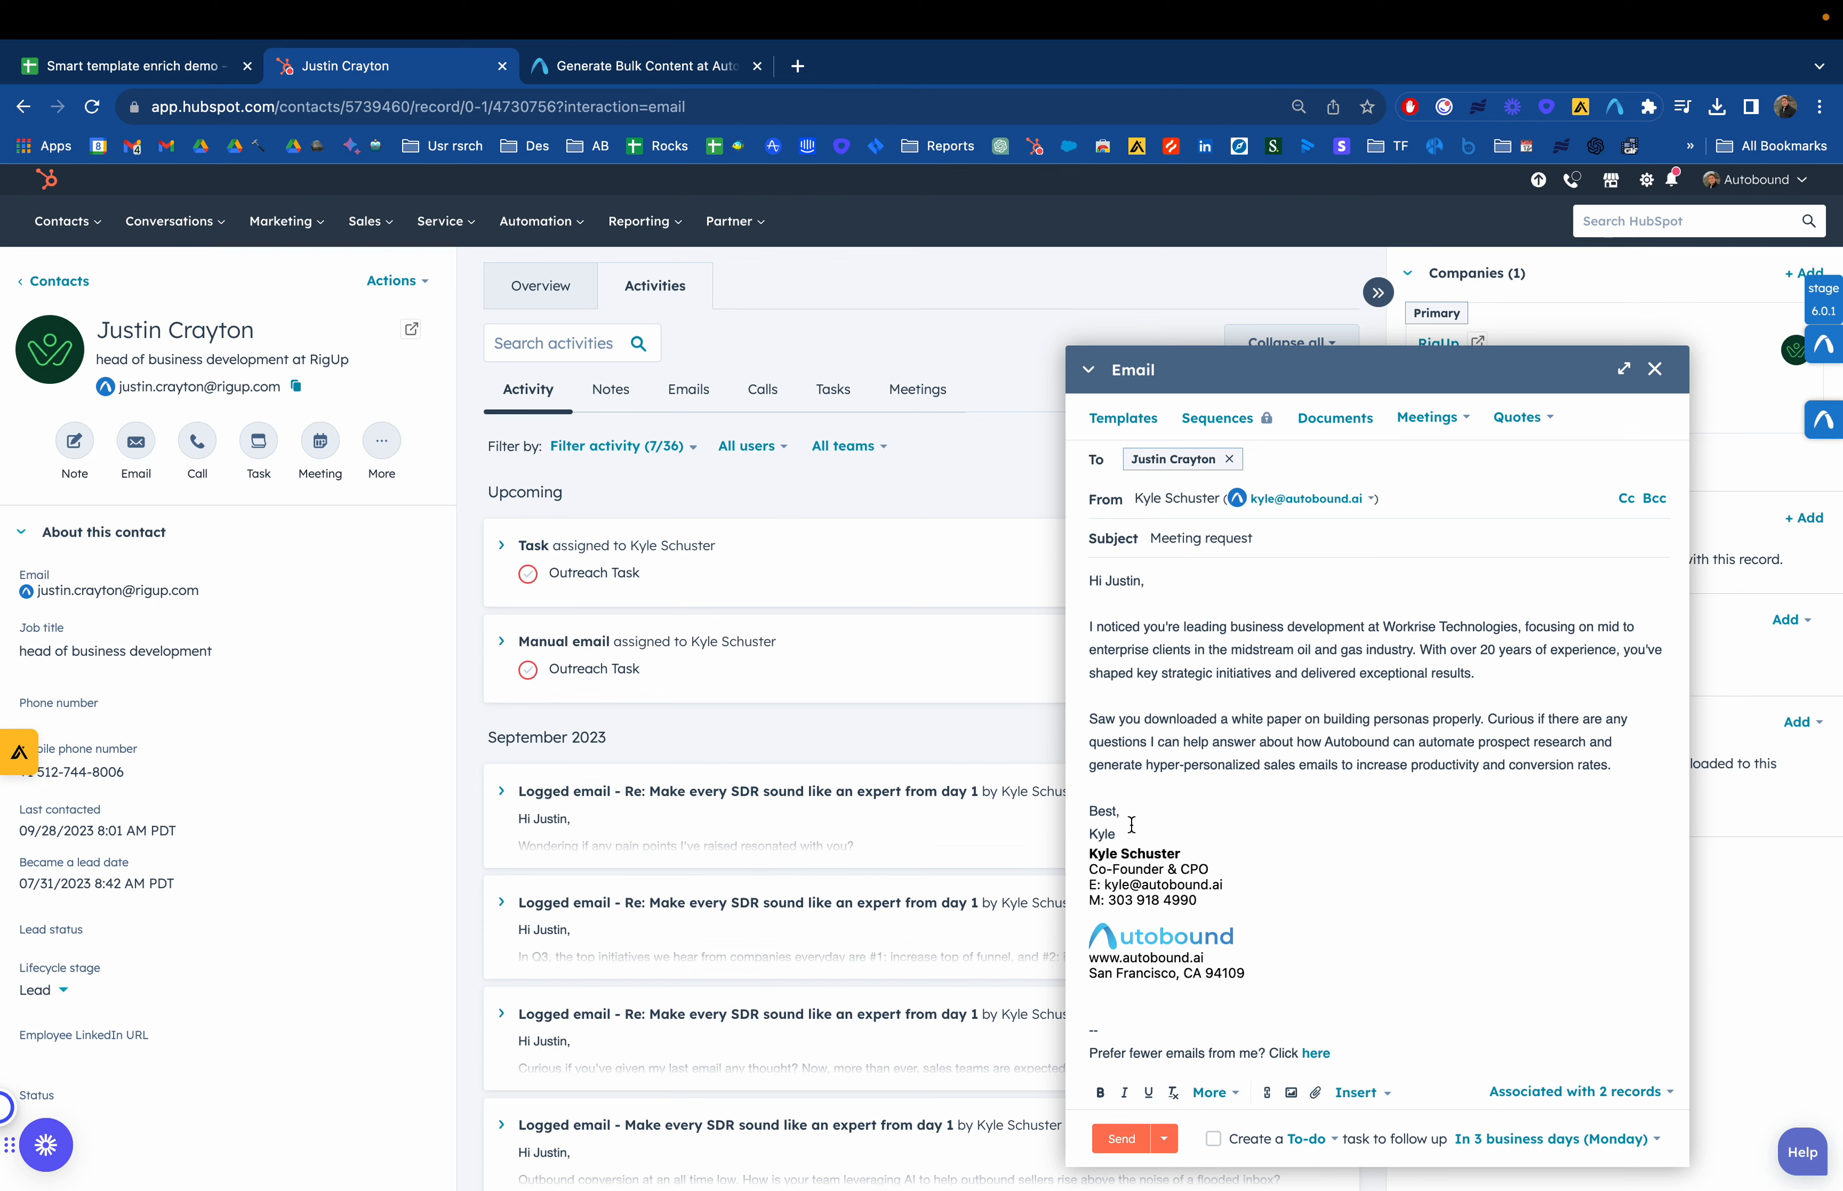
Add a blank line after the email's sign-off and compare the body with the spreadsheet's generated email
key(Return)
drag(1128, 835, 1085, 591)
click(1220, 676)
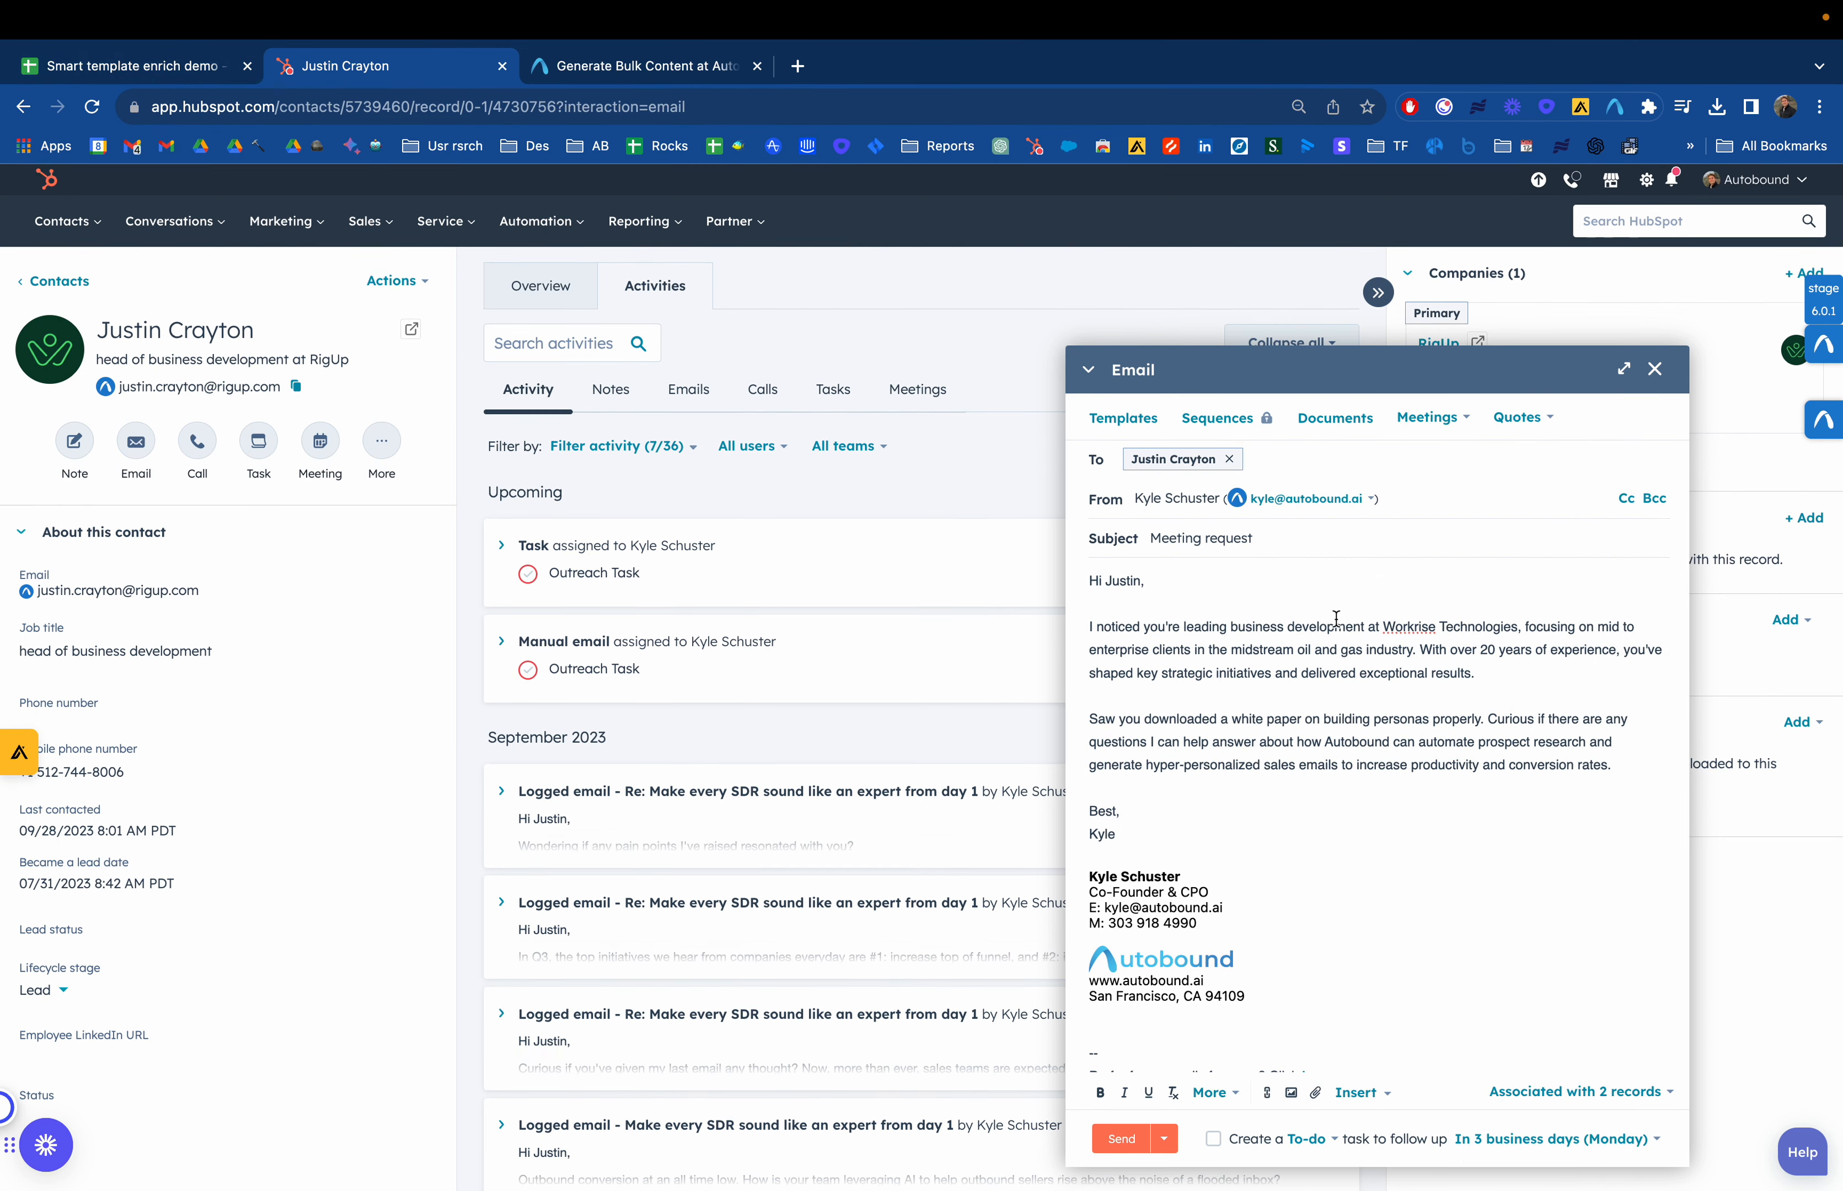
click(132, 65)
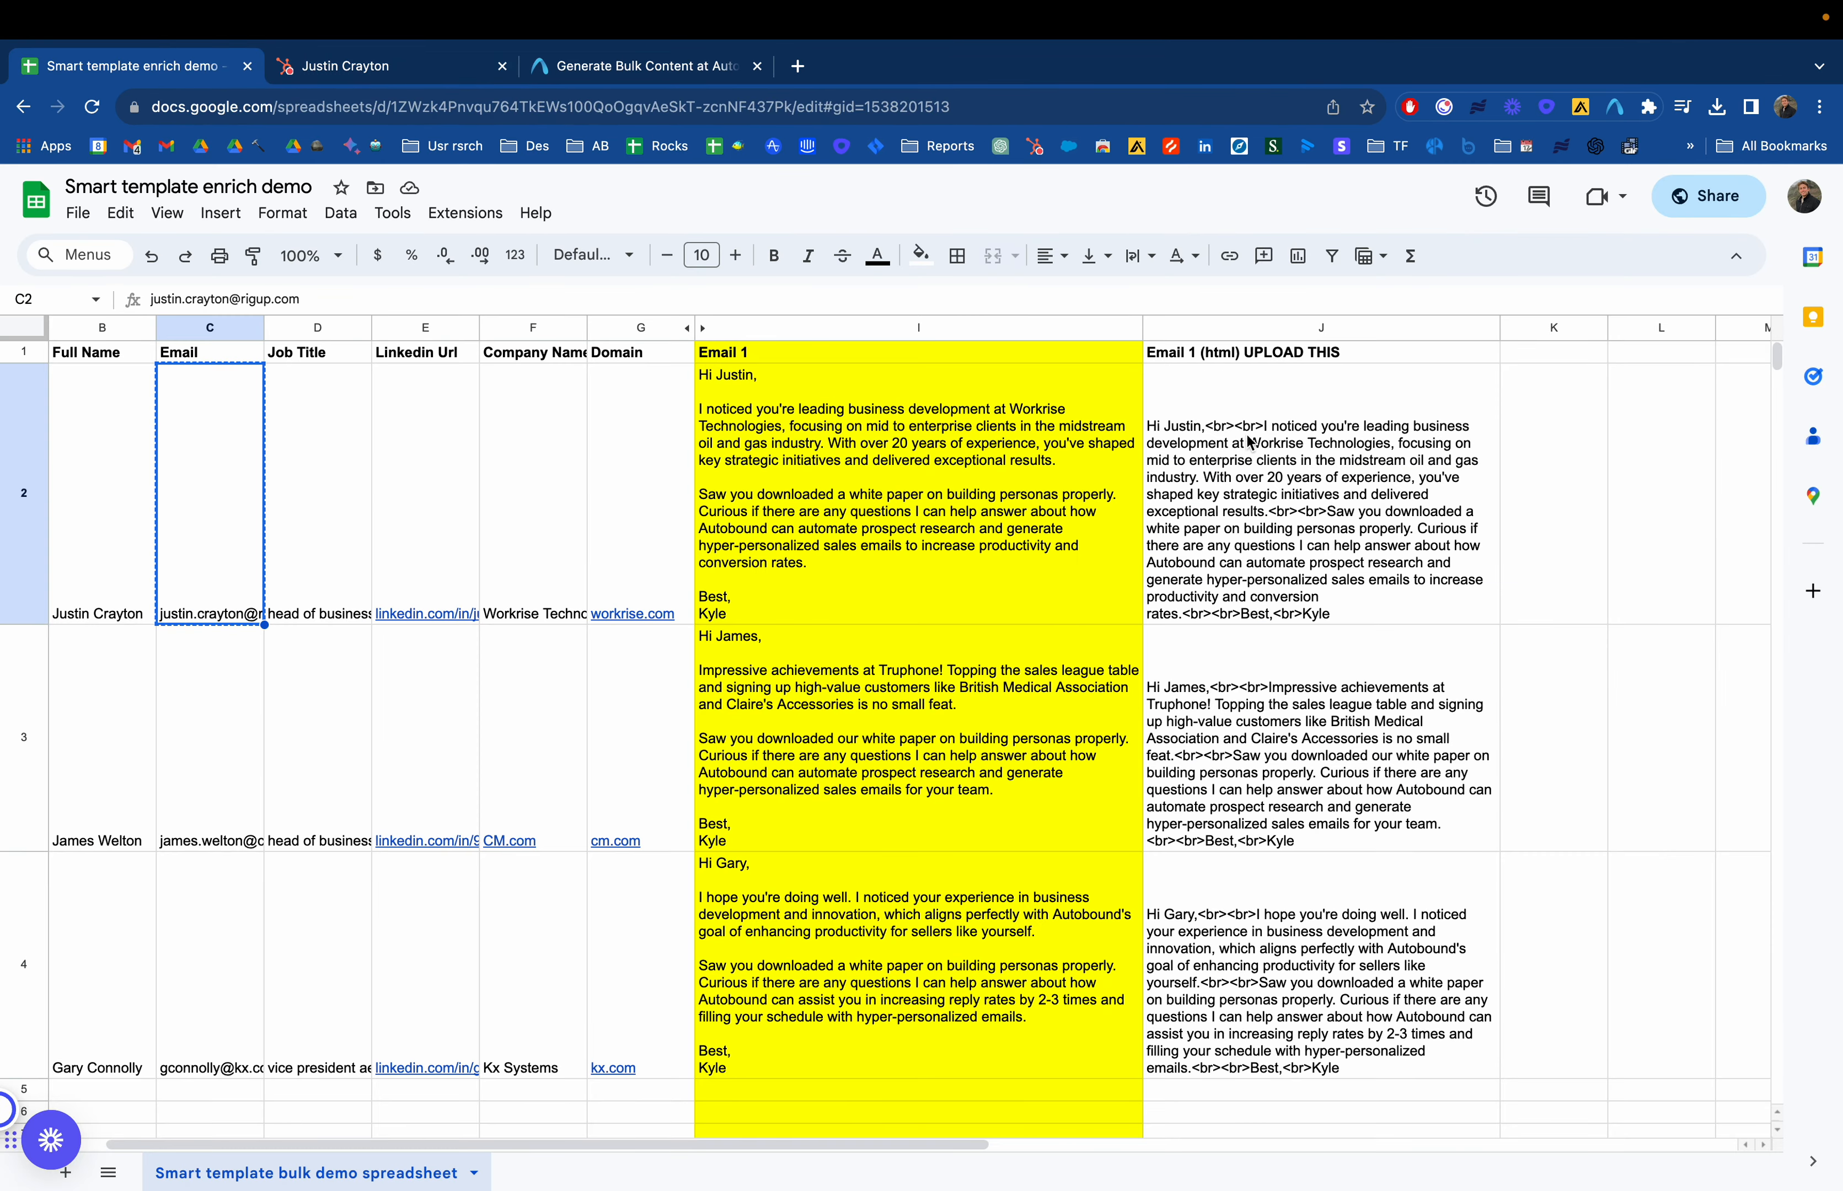
click(388, 71)
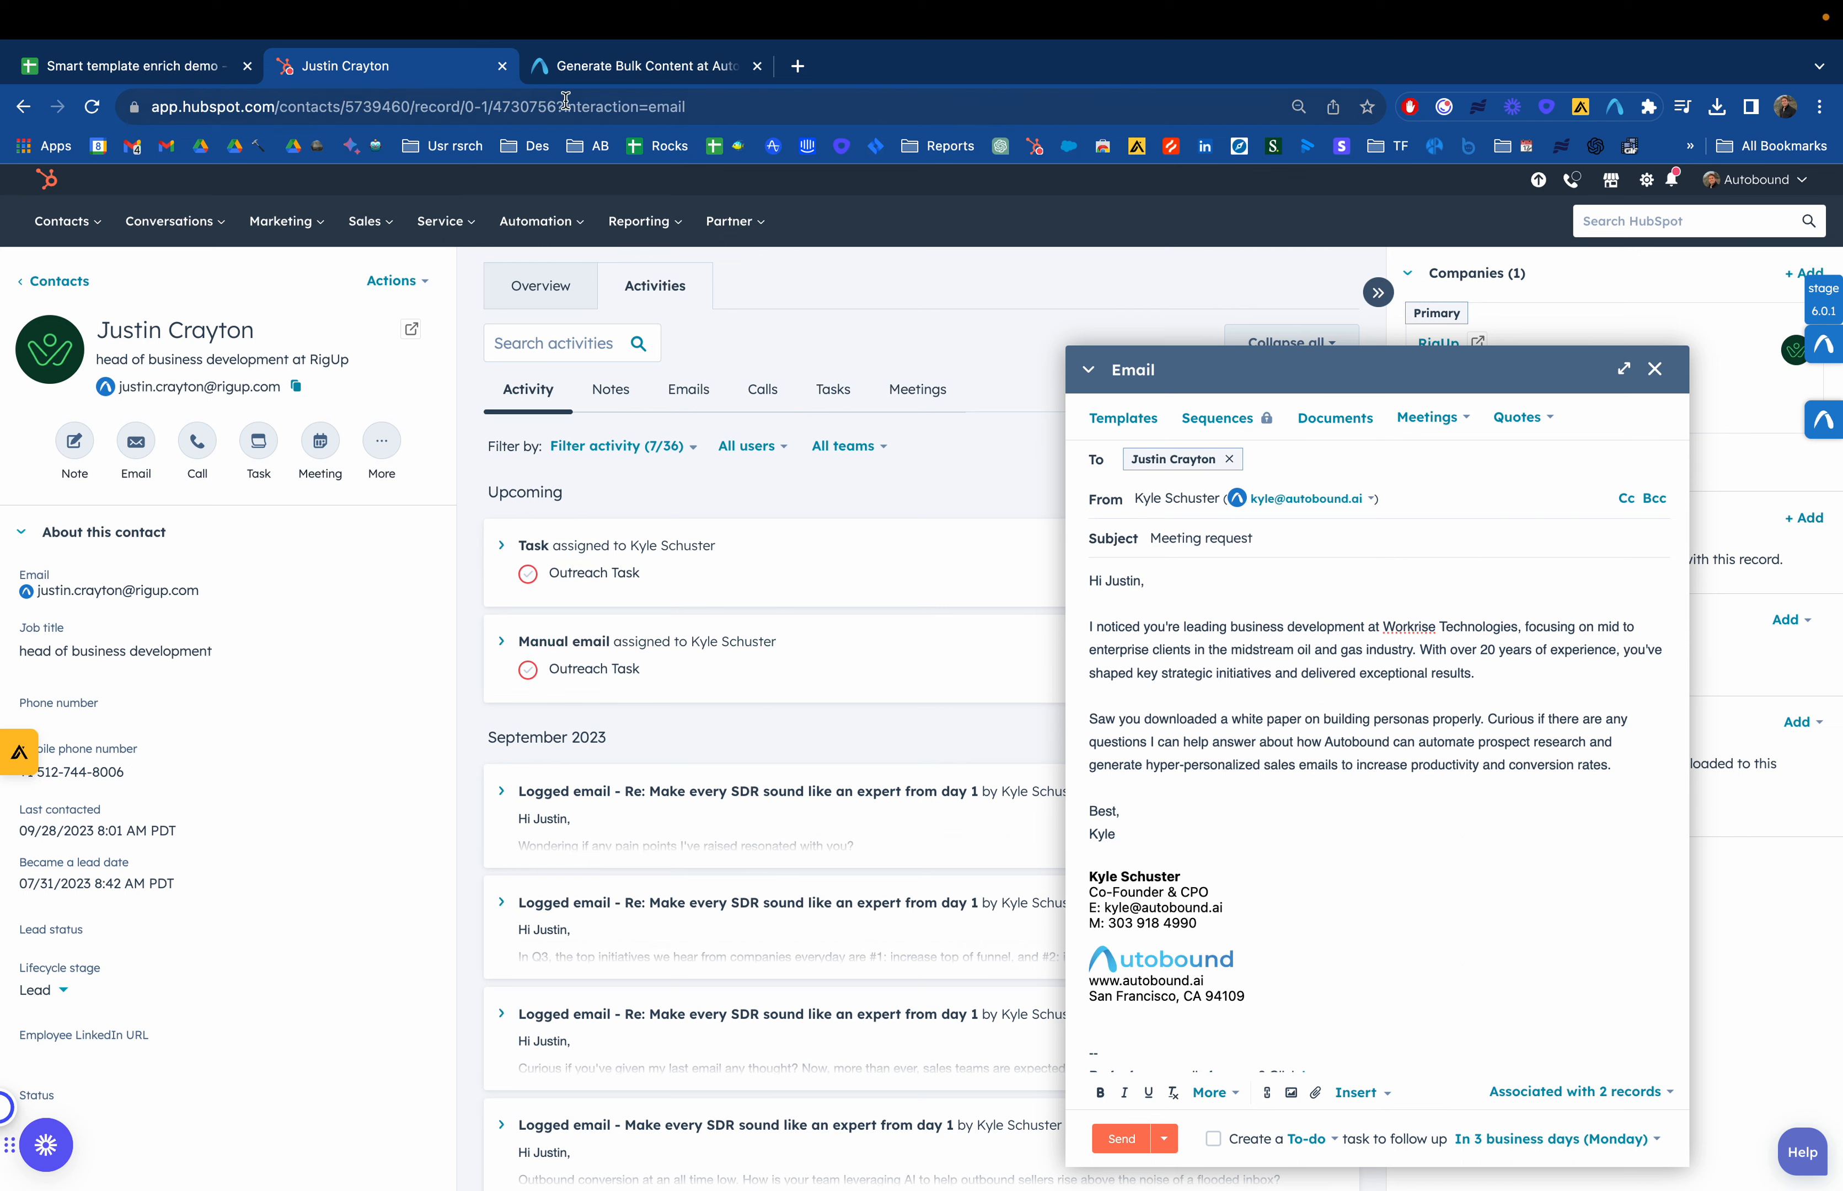